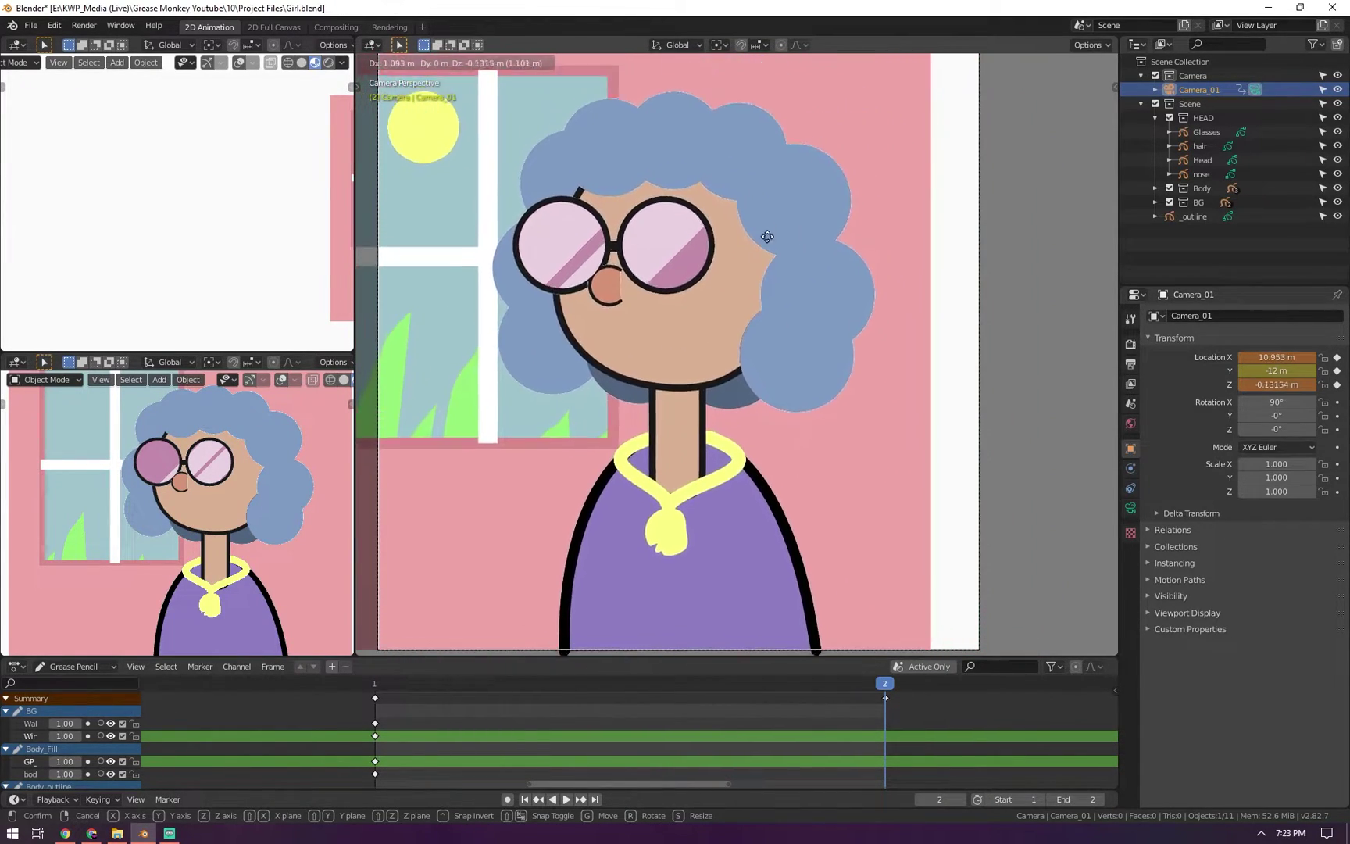
# At frame 1, select the _outline Grease Pencil object and put it into Draw mode
pyautogui.press('Escape')
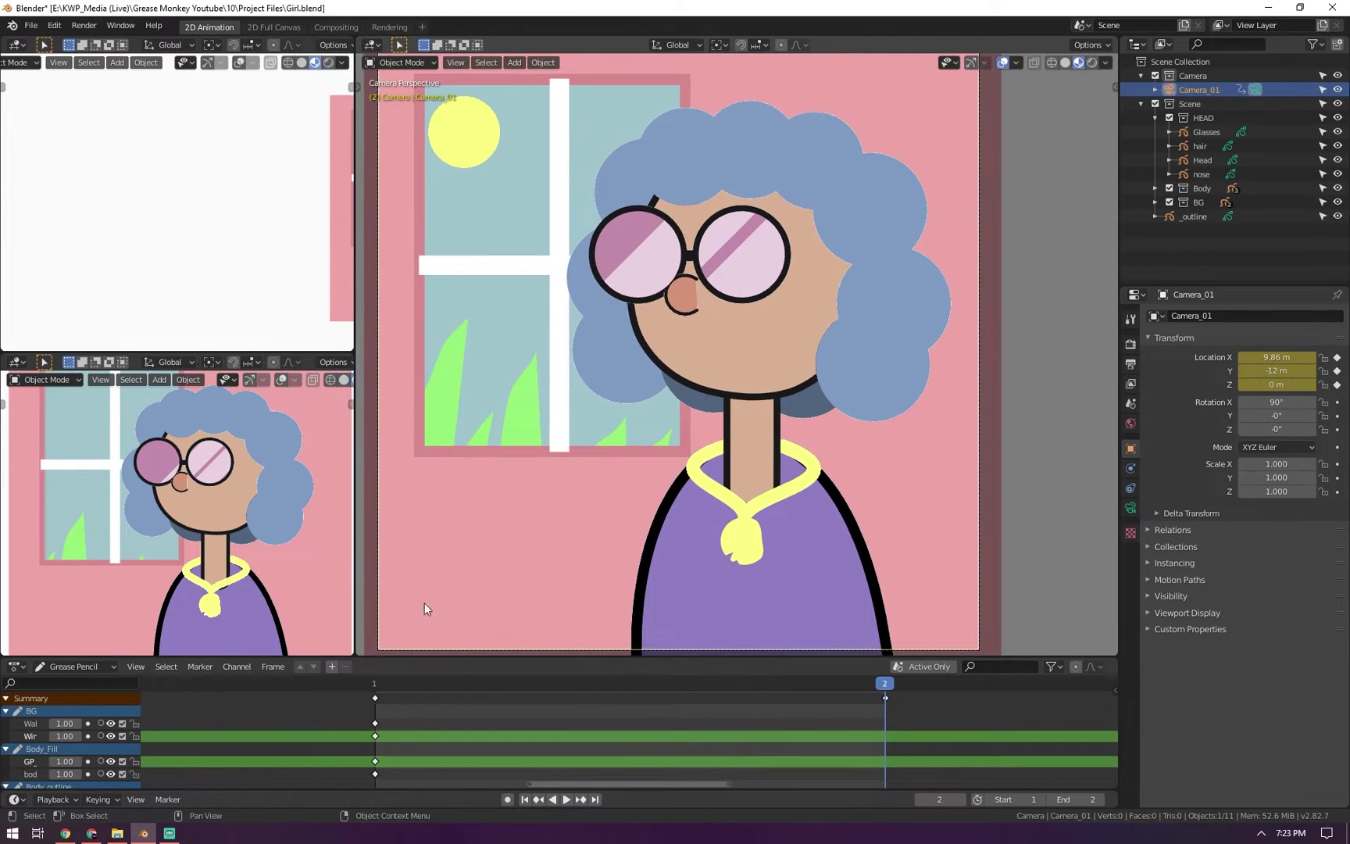
pyautogui.click(389, 680)
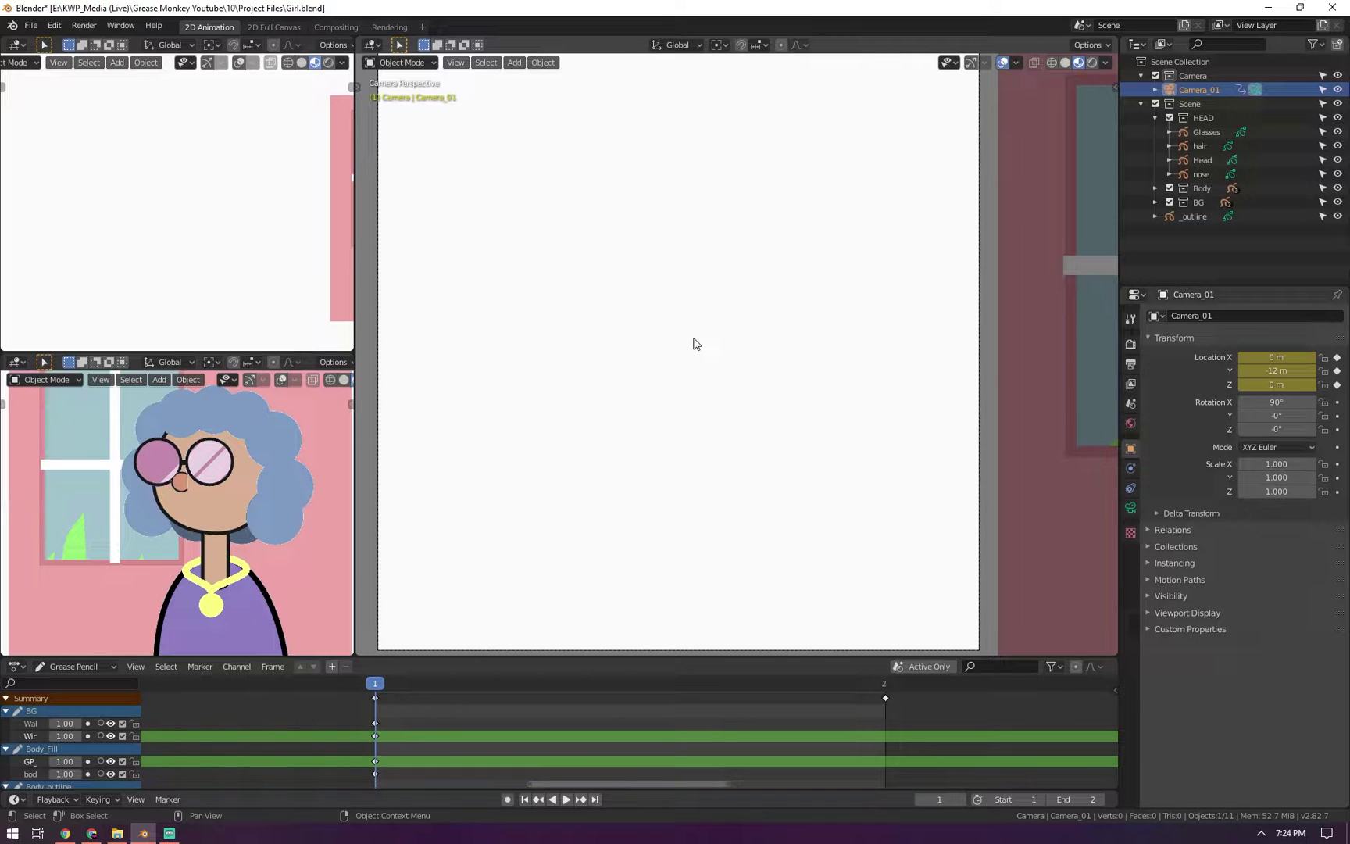
pyautogui.hotkey('ctrl', 'Tab')
pyautogui.click(565, 204)
pyautogui.hotkey('ctrl', 'Tab')
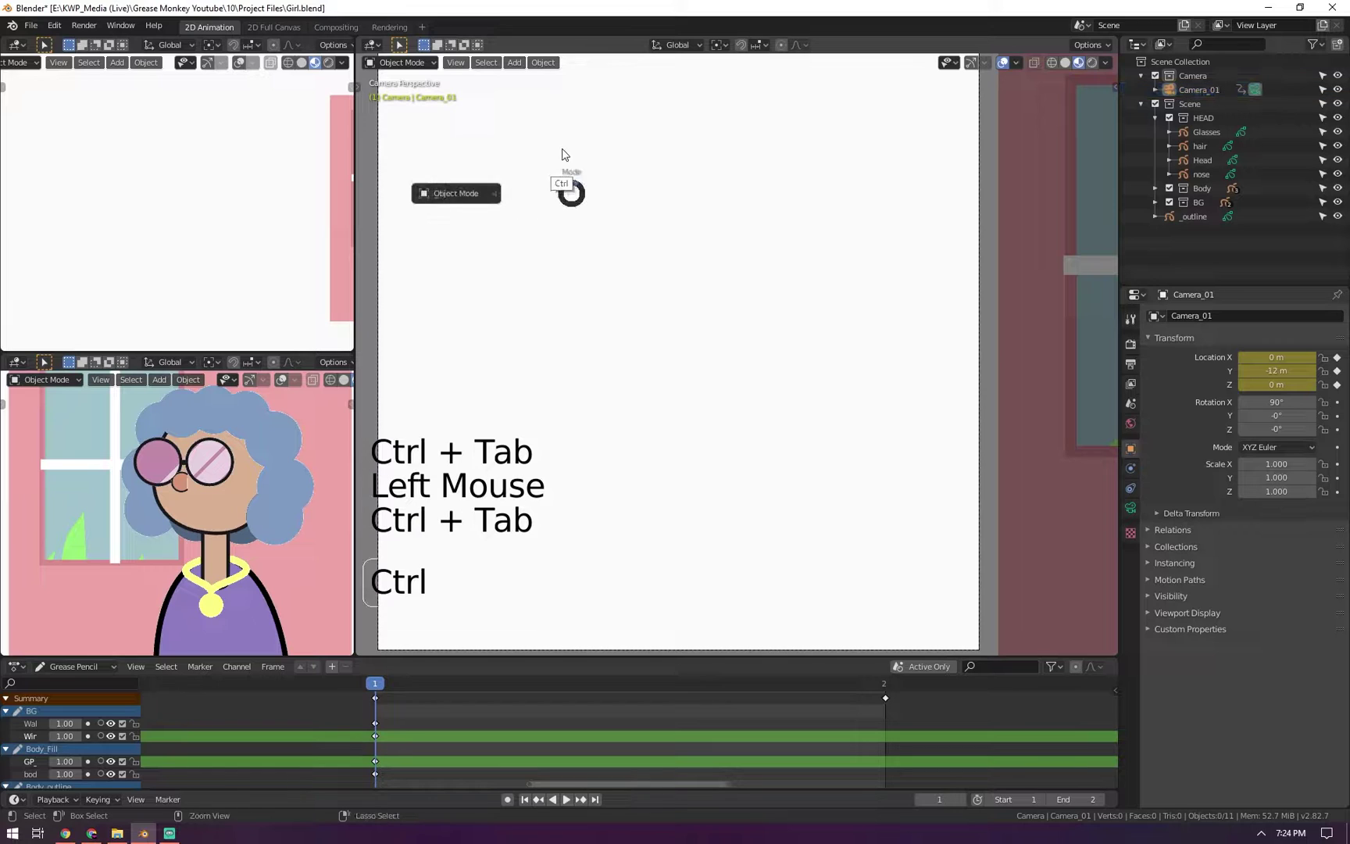
pyautogui.click(1188, 216)
pyautogui.hotkey('ctrl', 'Tab')
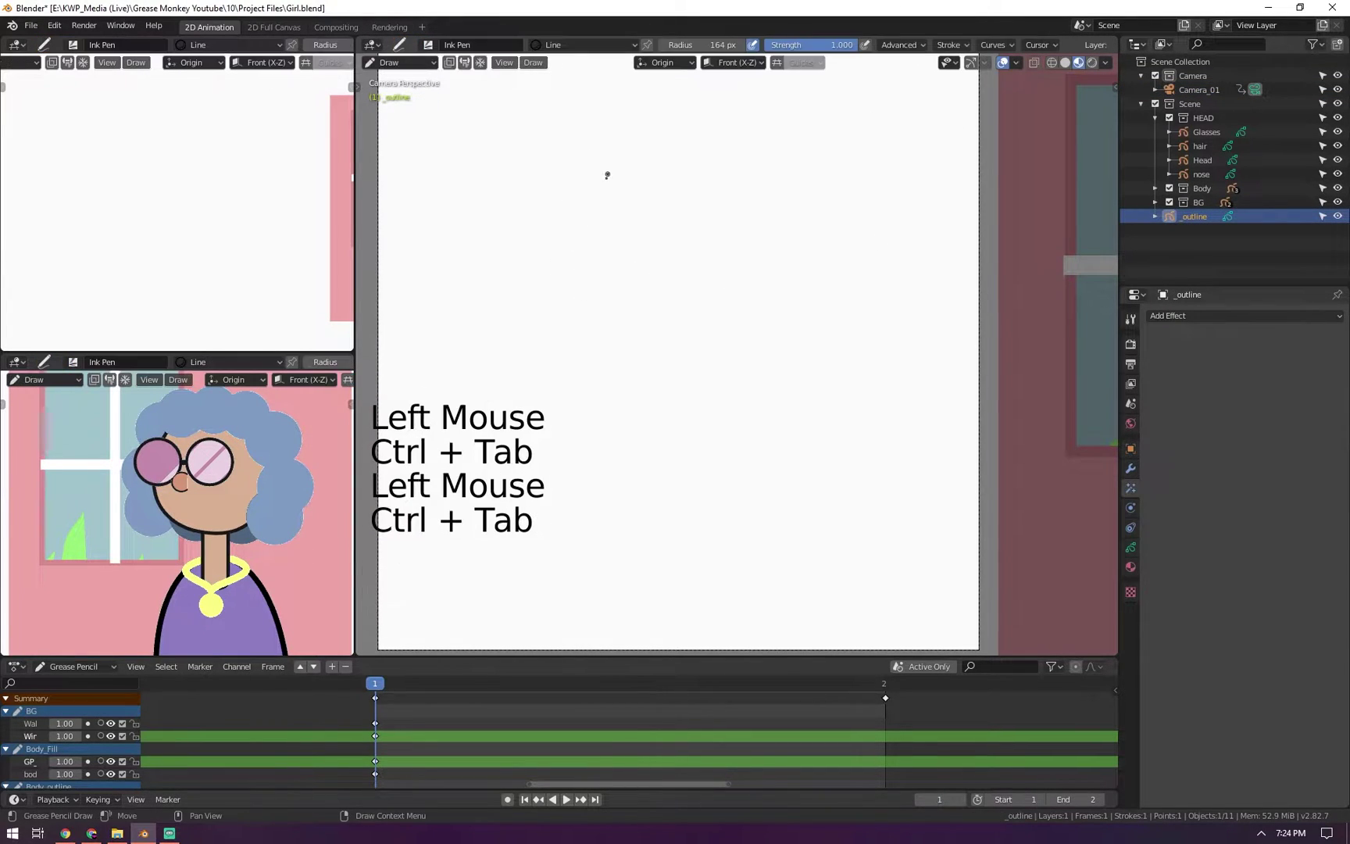
pyautogui.moveTo(642, 197)
pyautogui.mouseDown()
pyautogui.moveTo(670, 210)
pyautogui.moveTo(512, 369)
pyautogui.moveTo(542, 271)
pyautogui.mouseUp()
pyautogui.hotkey('ctrl', 'z')
pyautogui.hotkey('ctrl', 'z')
pyautogui.moveTo(527, 158); pyautogui.dragTo(438, 194)
pyautogui.hotkey('ctrl', 'z')
# Draw four separate rough circles on the blank canvas with the Ink Pen, letting each stroke's ends cross and overhang
pyautogui.moveTo(570, 166); pyautogui.dragTo(469, 179)
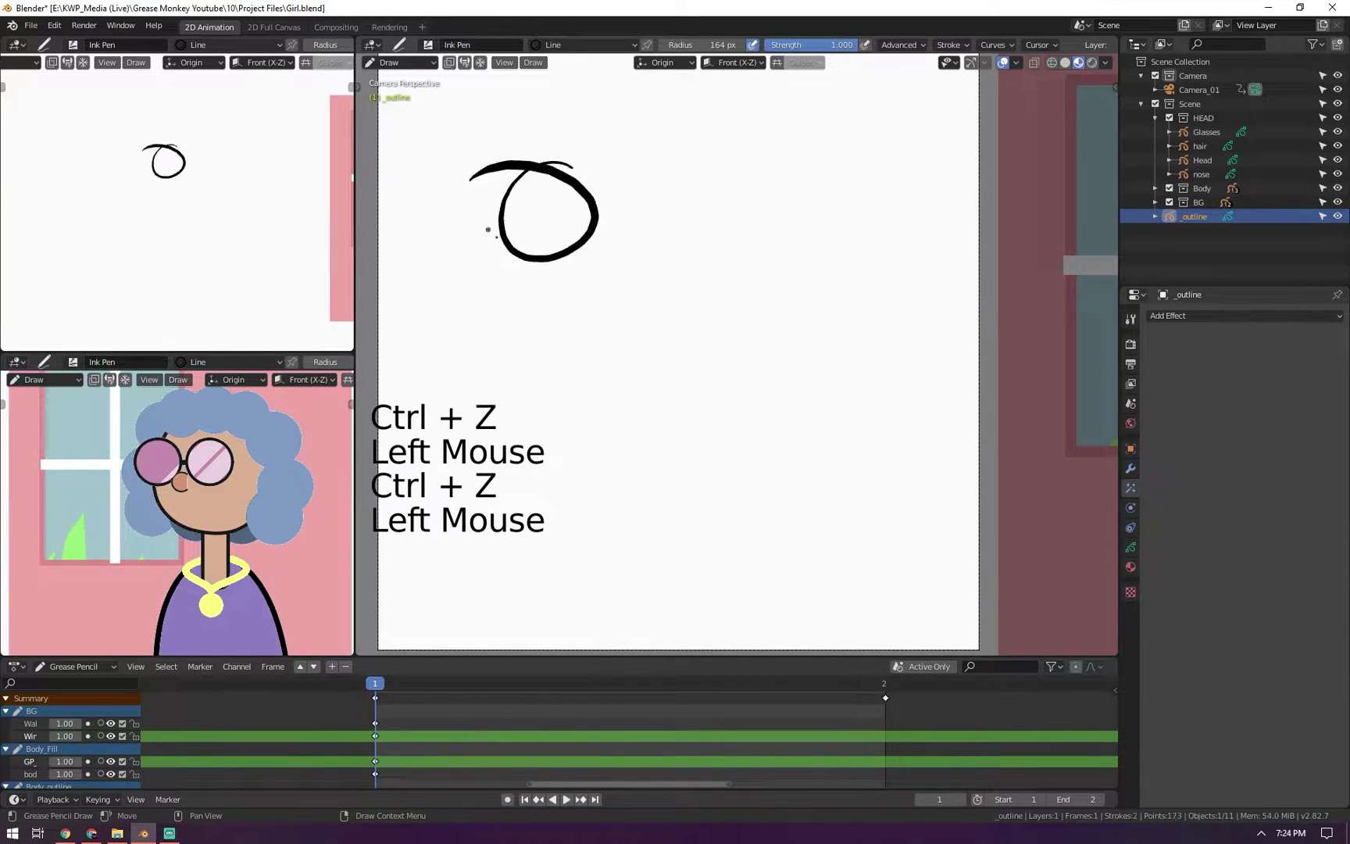
pyautogui.click(736, 169)
pyautogui.moveTo(737, 169); pyautogui.dragTo(647, 196)
pyautogui.moveTo(850, 216); pyautogui.dragTo(759, 264)
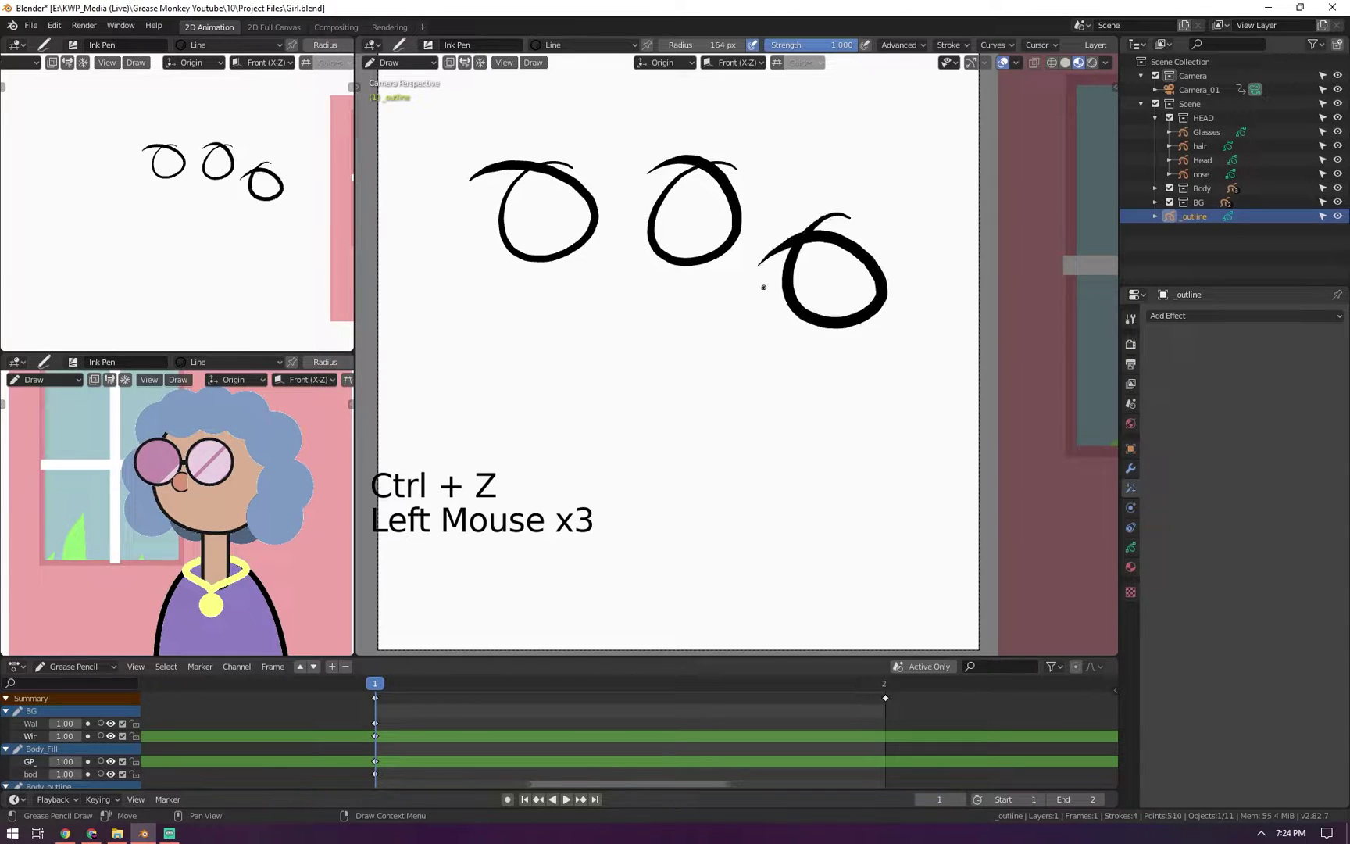
pyautogui.moveTo(539, 318); pyautogui.dragTo(438, 348)
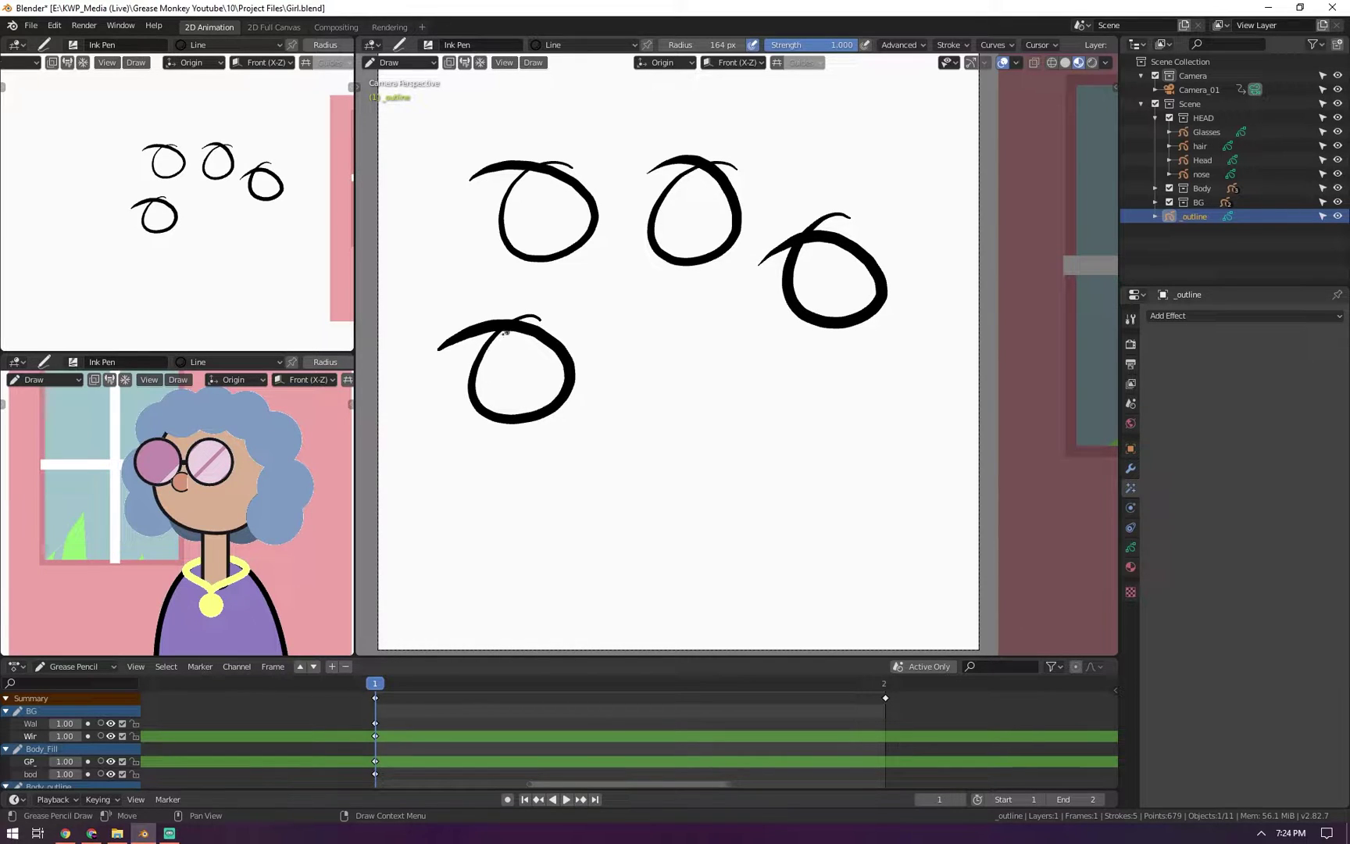
# Enter Edit Mode on the drawn strokes and pick individual points along the upper edge of the first circle
pyautogui.press('Tab')
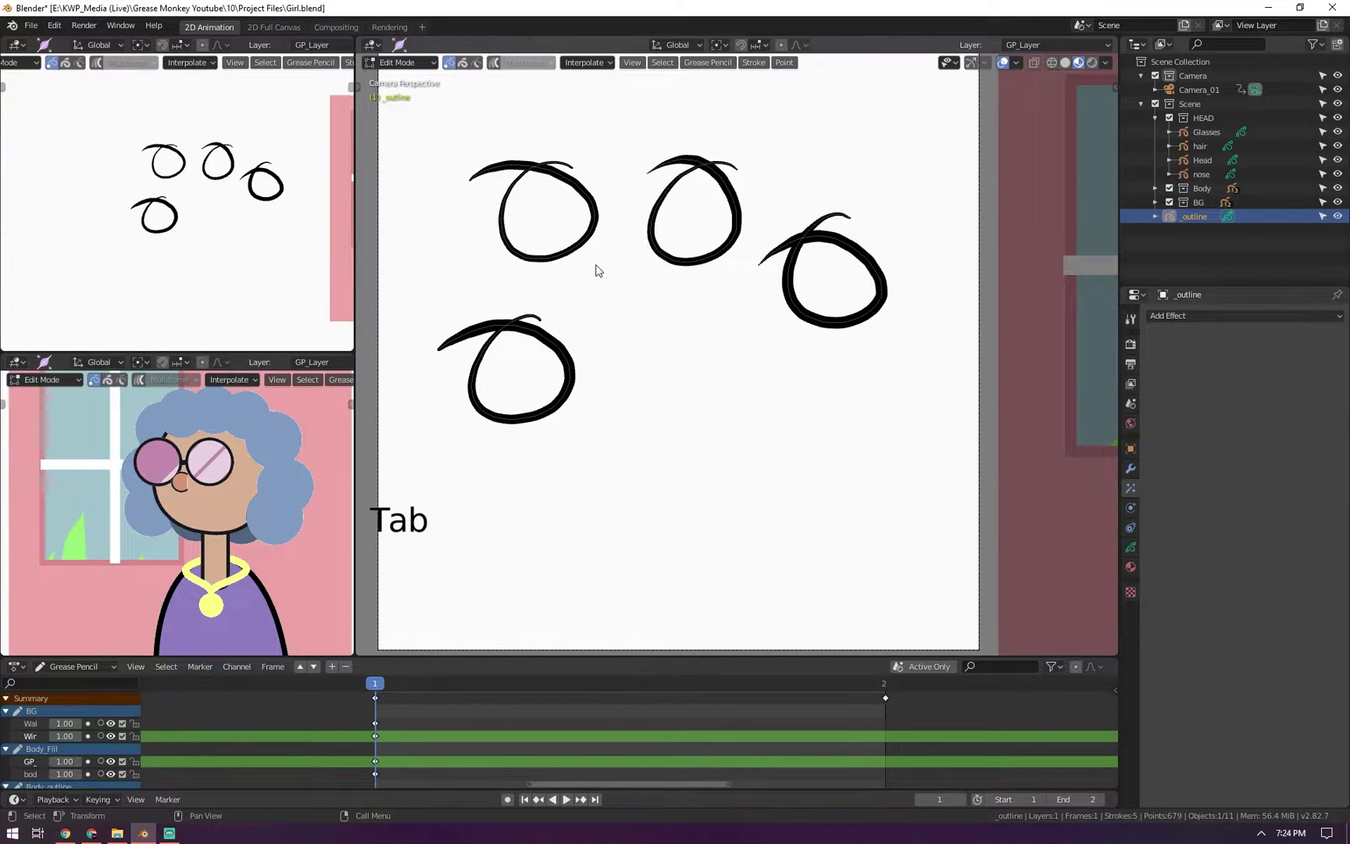
pyautogui.click(550, 178)
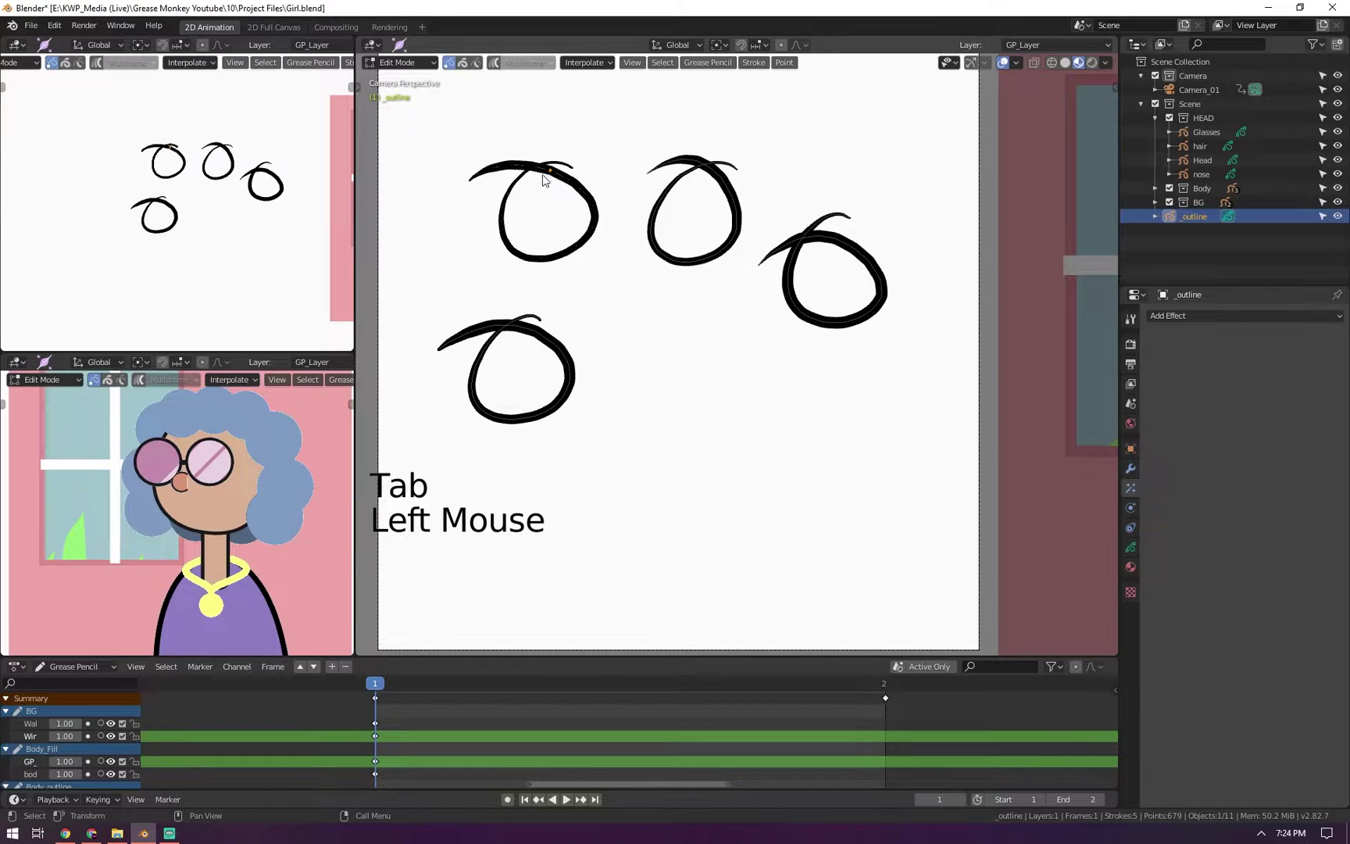
pyautogui.click(523, 178)
pyautogui.click(507, 165)
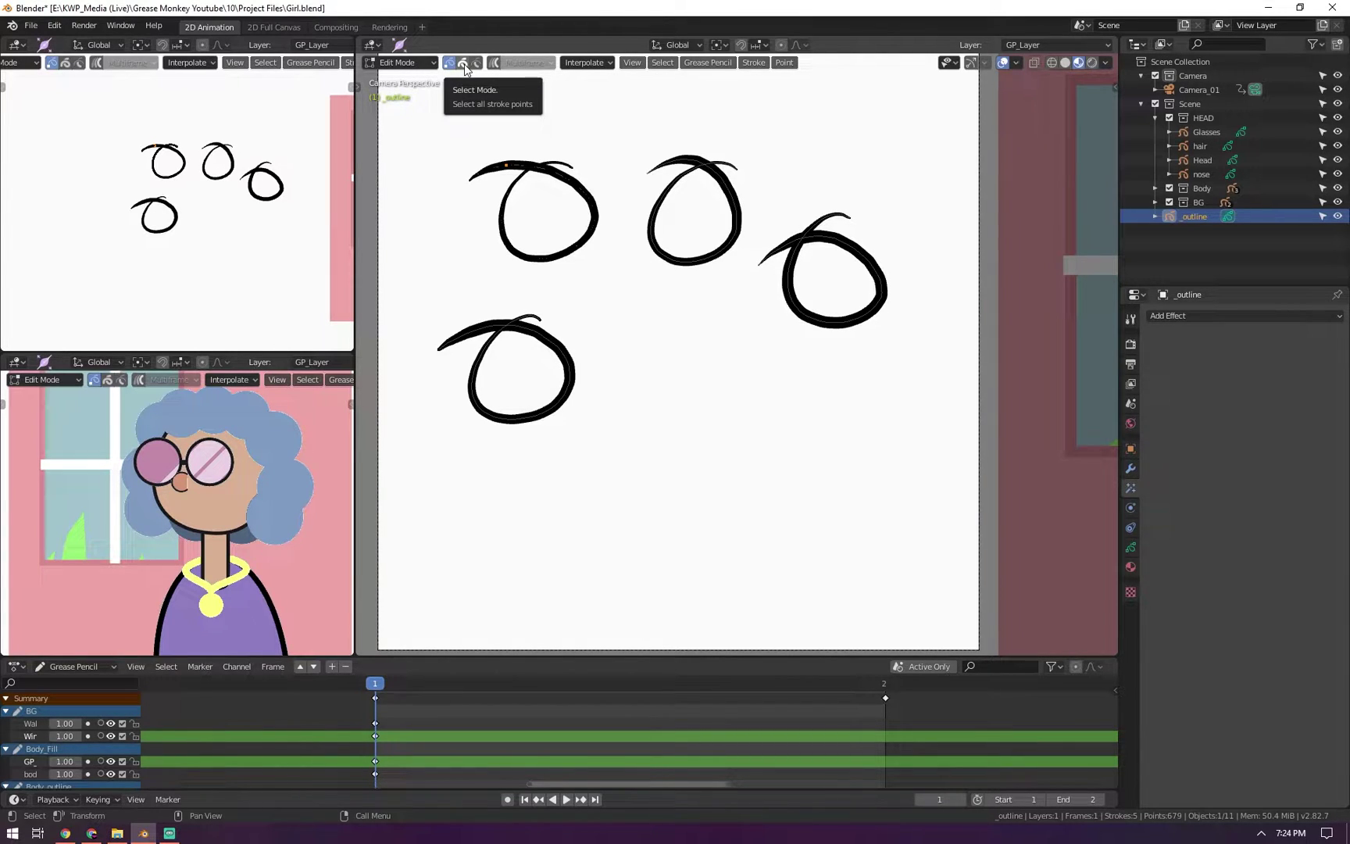
# Alternate between point and stroke select modes to compare how the first circle gets selected
pyautogui.click(449, 62)
pyautogui.click(463, 63)
pyautogui.click(449, 62)
pyautogui.click(463, 62)
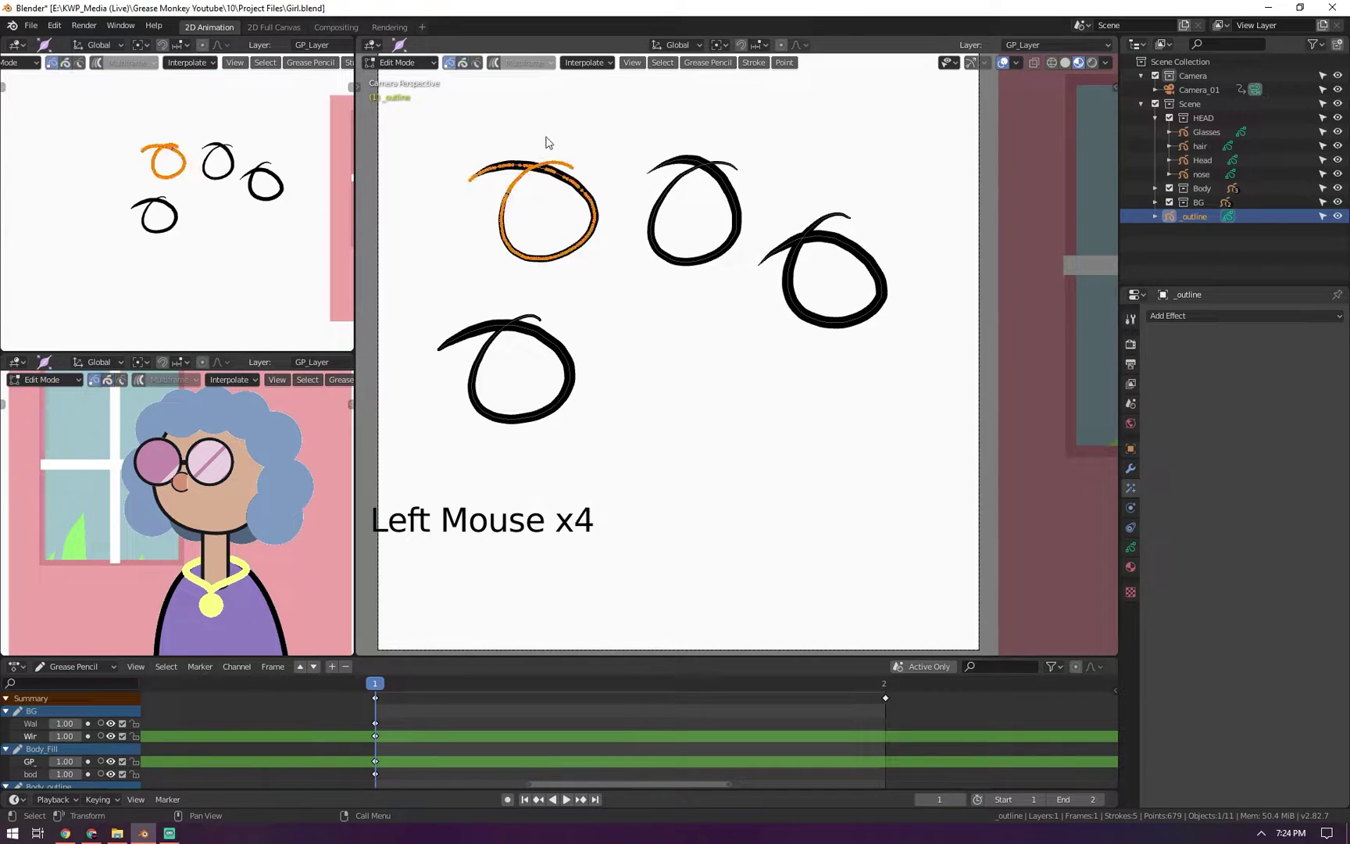
pyautogui.press('1')
pyautogui.press('2')
pyautogui.press('1')
pyautogui.press('2')
pyautogui.press('1')
pyautogui.press('2')
pyautogui.press('1')
pyautogui.press('2')
pyautogui.press('1')
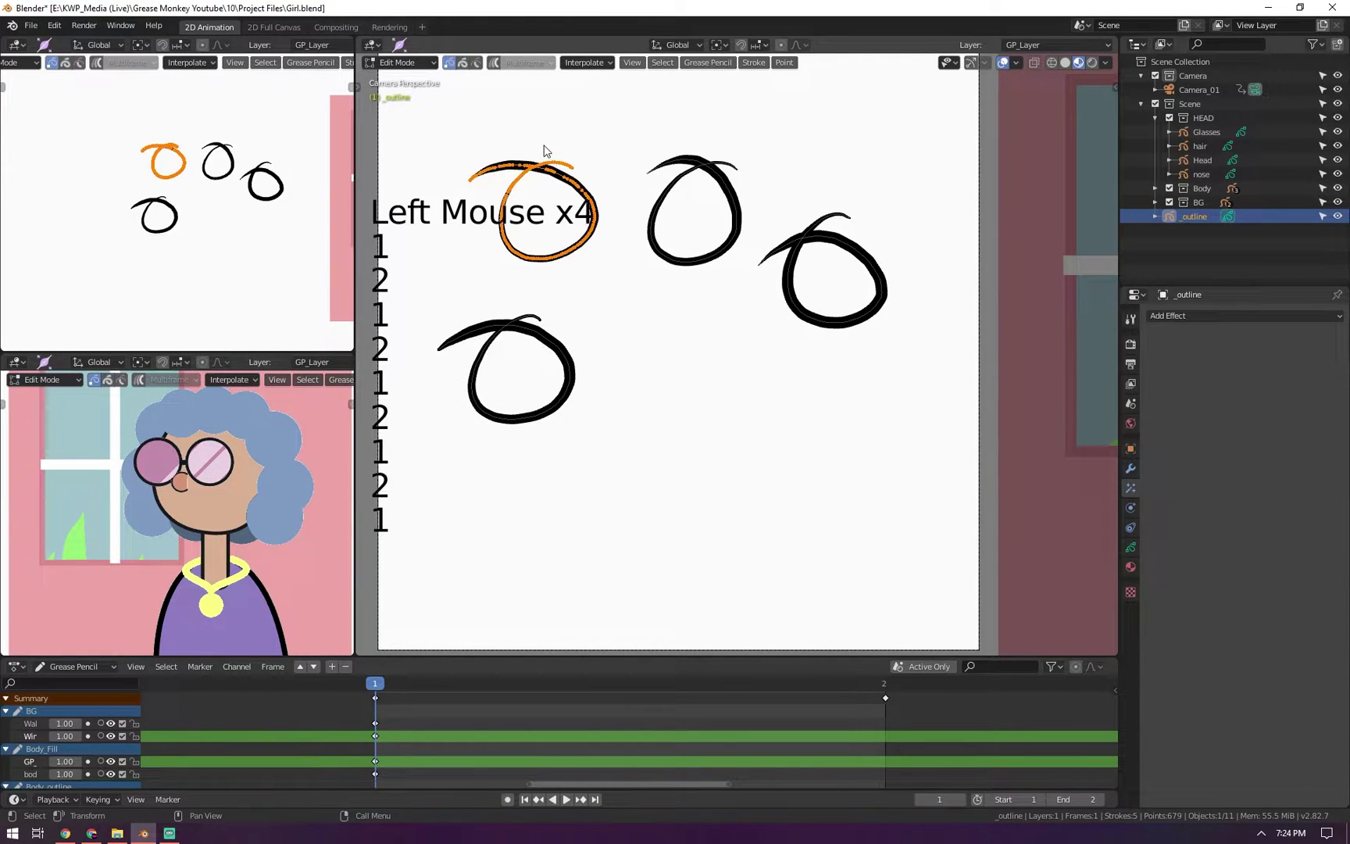
pyautogui.press('2')
pyautogui.press('1')
pyautogui.press('2')
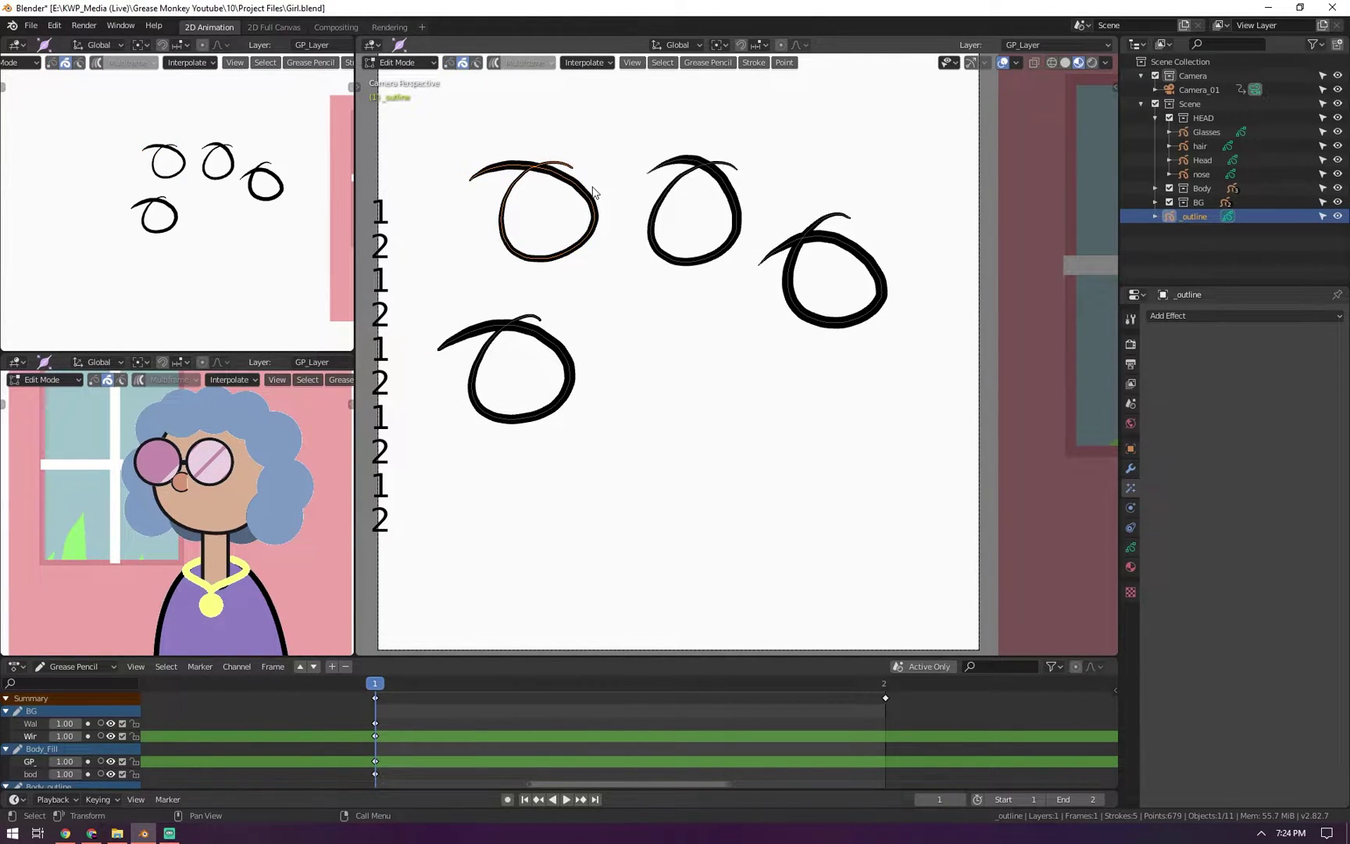
pyautogui.press('1')
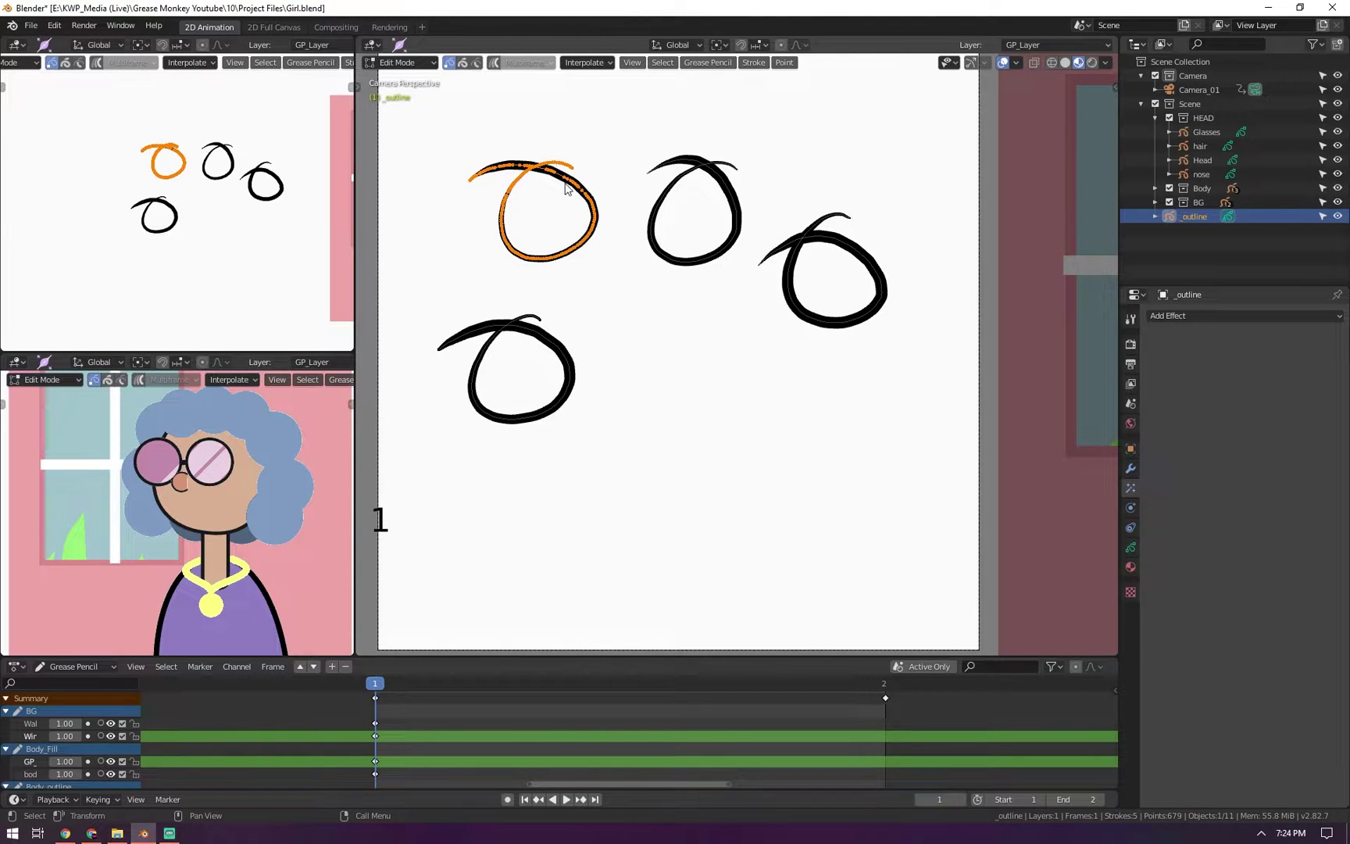
# Compare the context menu options offered for the first circle in point select mode and in stroke select mode
pyautogui.rightClick(565, 186)
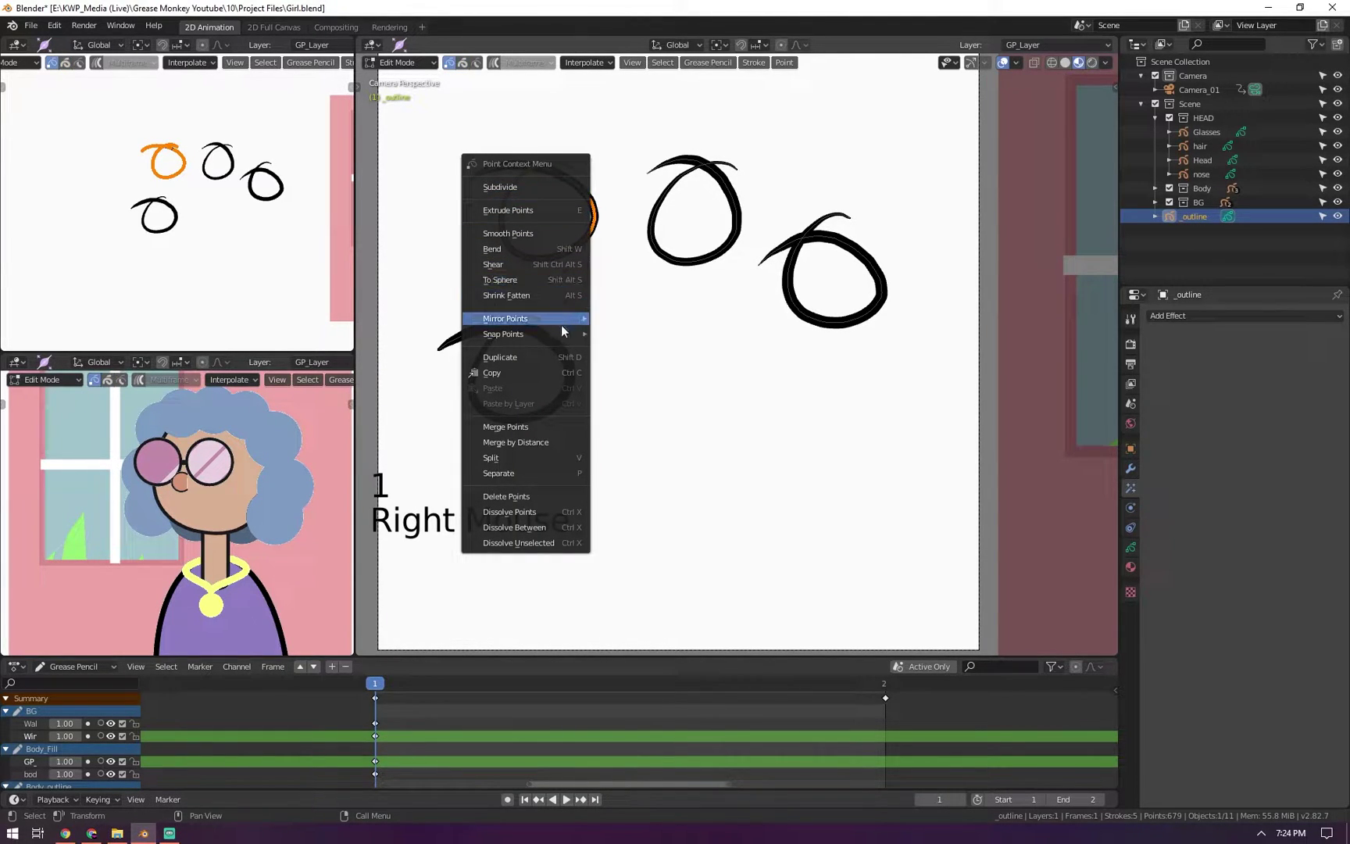
pyautogui.press('2')
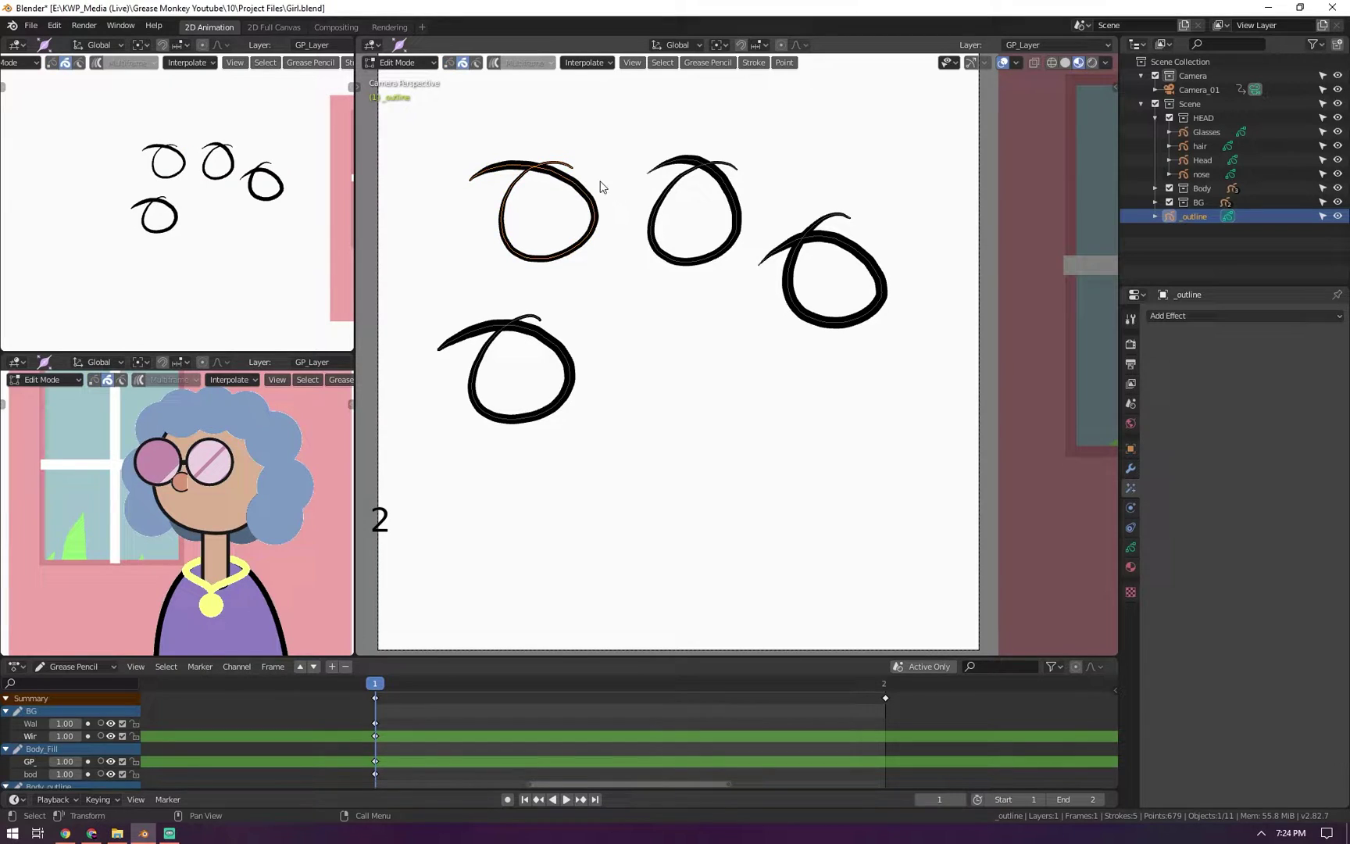
pyautogui.rightClick(555, 173)
pyautogui.rightClick(577, 175)
pyautogui.press('1')
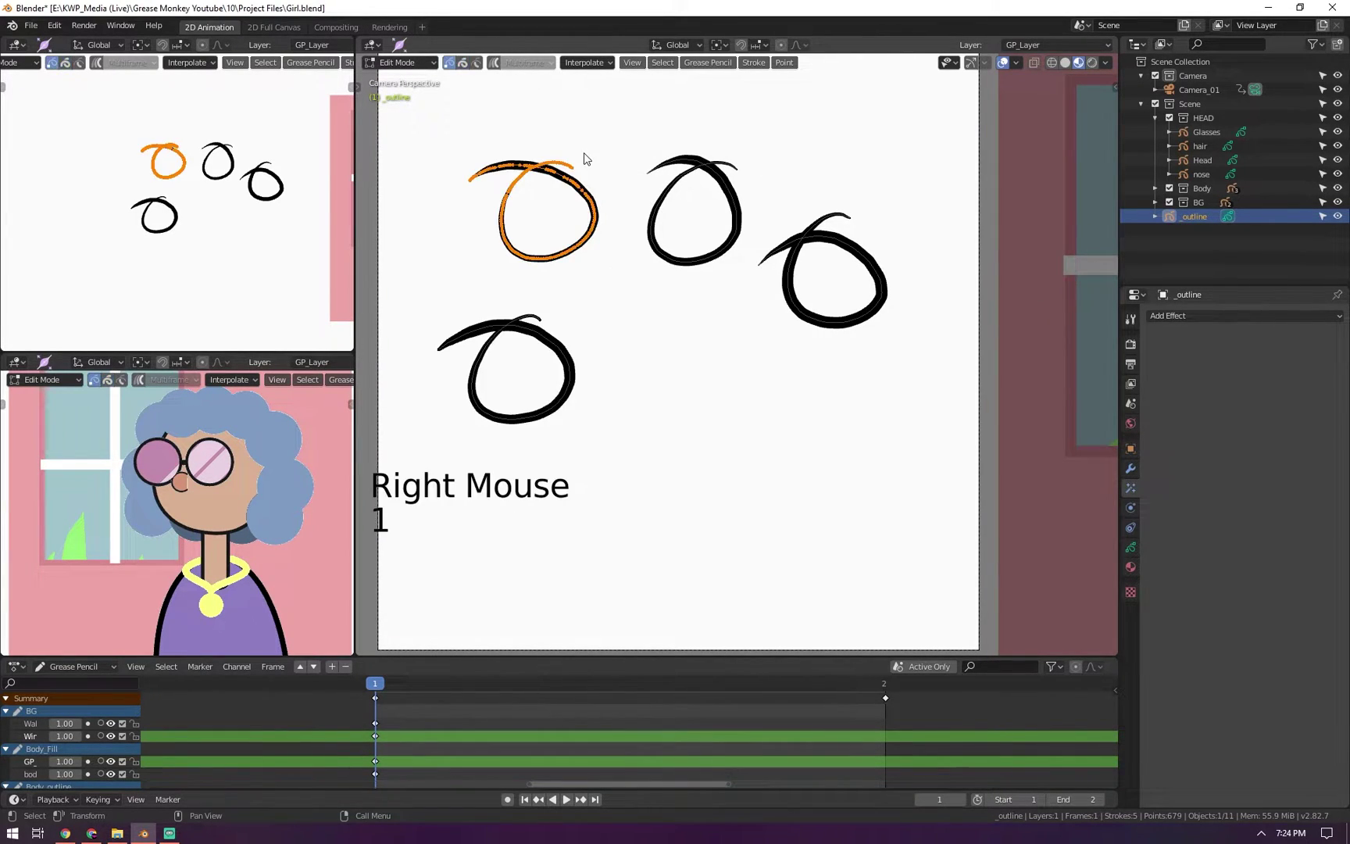
pyautogui.rightClick(571, 169)
# Subdivide the first circle's stroke in stroke select mode
pyautogui.press('2')
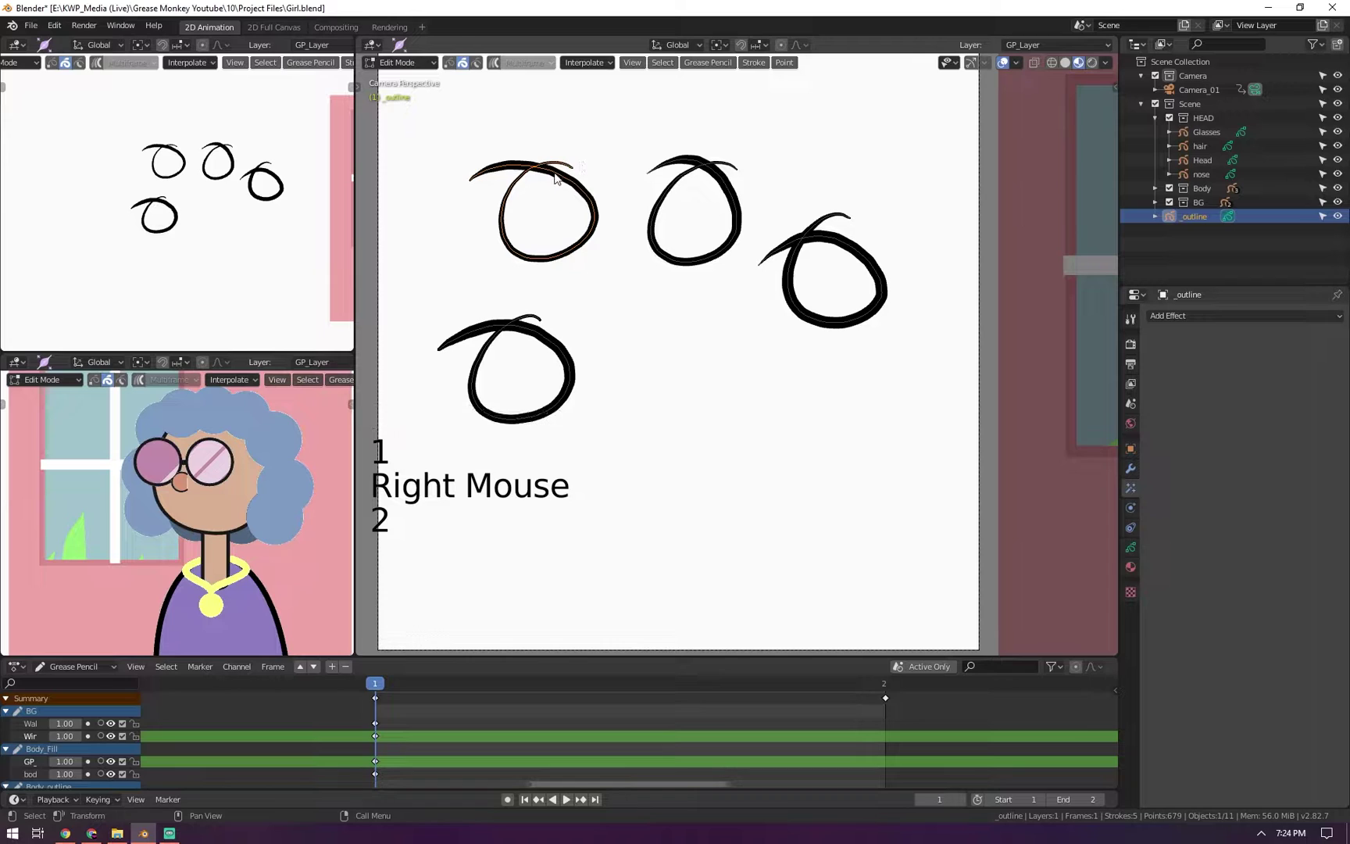
pyautogui.rightClick(557, 170)
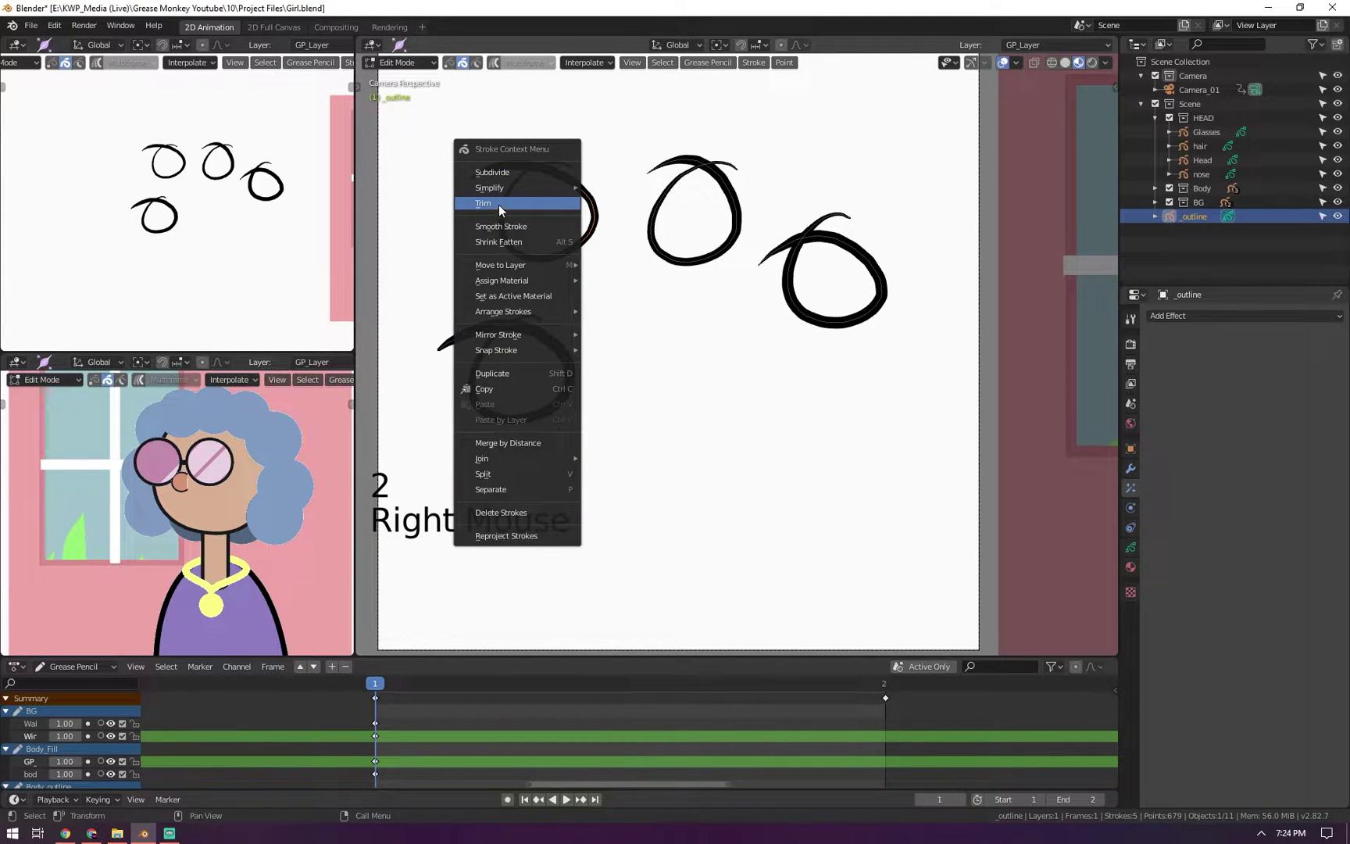
pyautogui.click(504, 172)
# Trim the overhanging ends off the first circle's stroke, using stroke select mode
pyautogui.rightClick(552, 175)
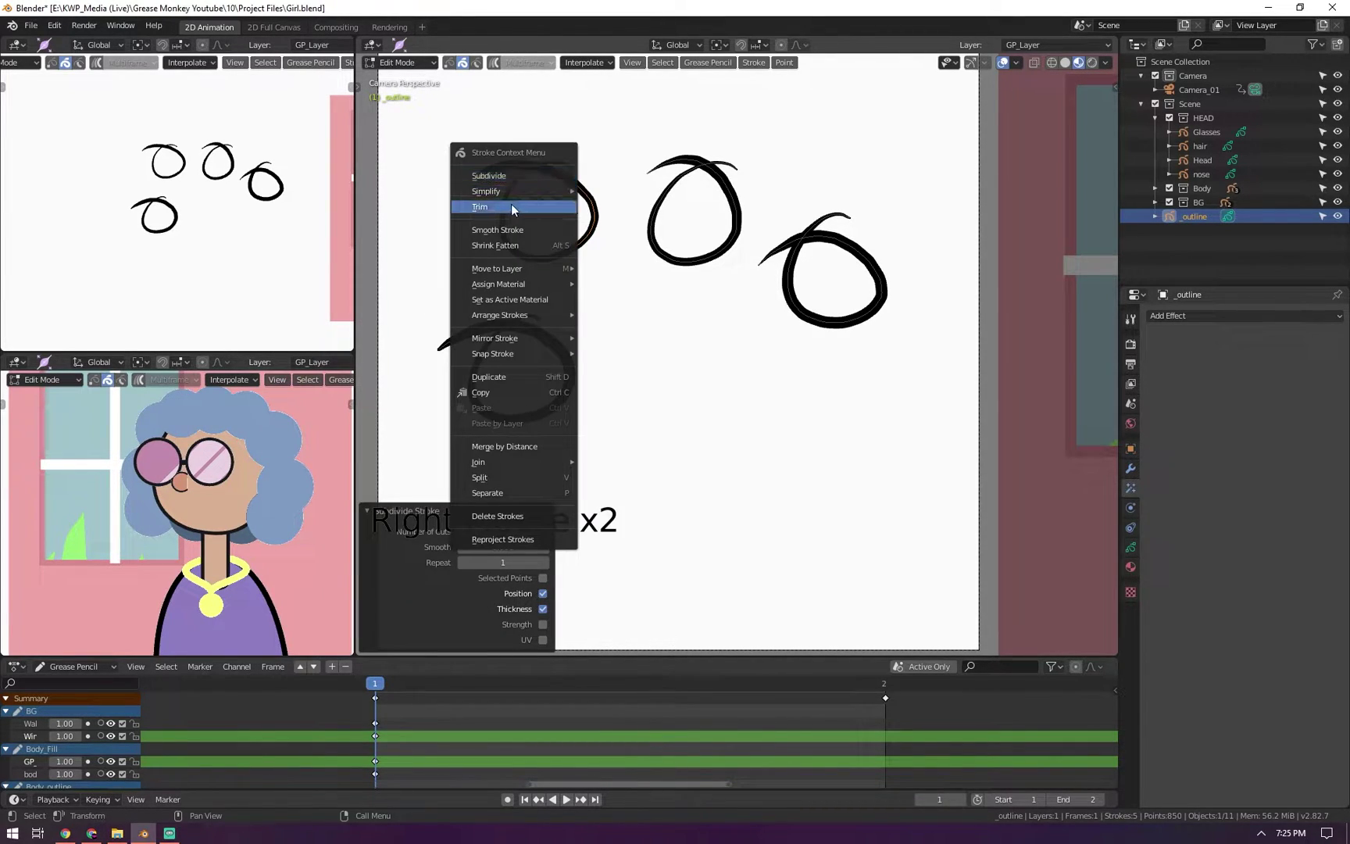
pyautogui.press('1')
pyautogui.rightClick(526, 176)
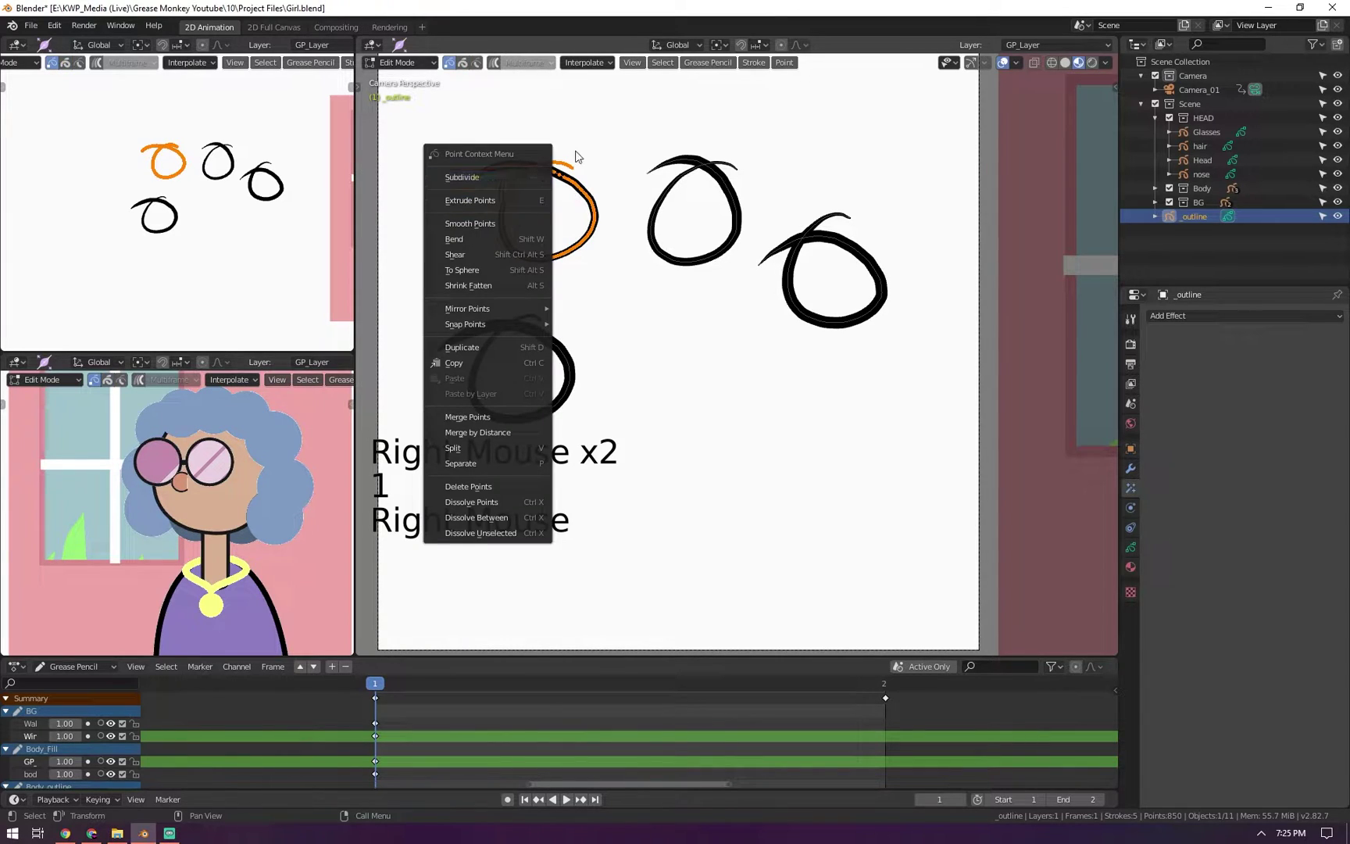
pyautogui.press('2')
pyautogui.rightClick(557, 172)
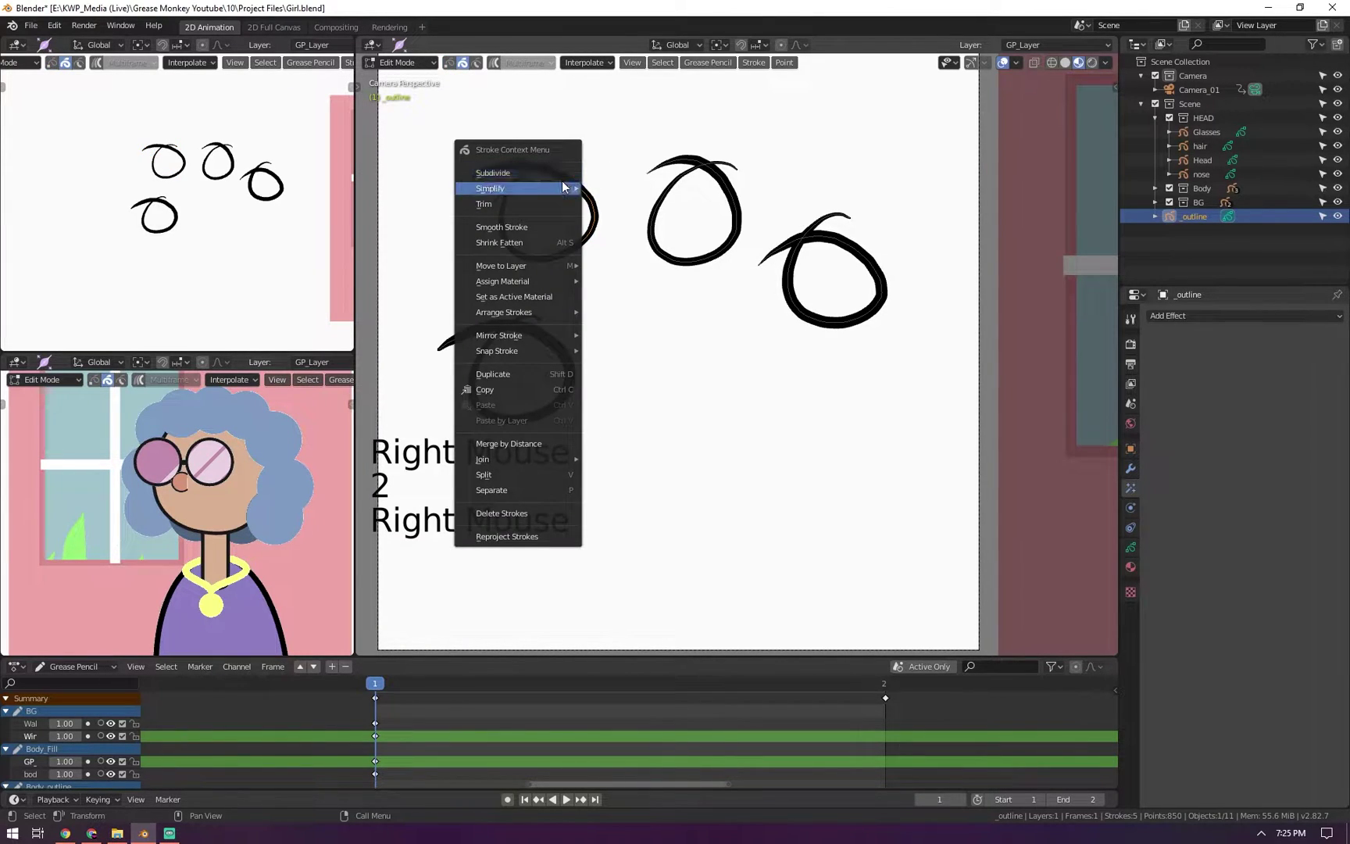
pyautogui.click(528, 204)
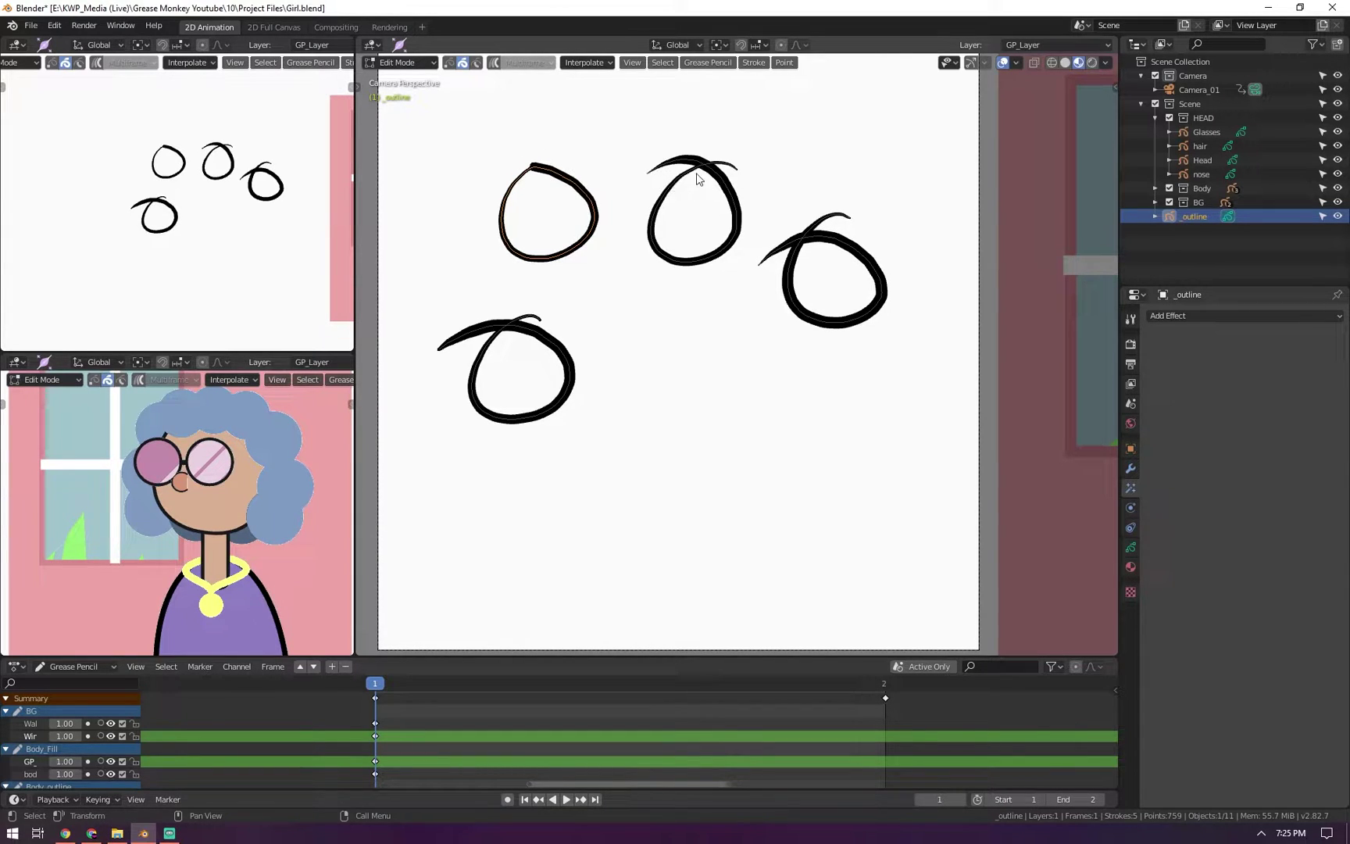
# Trim the overhanging ends off the other three circles, one stroke after another
pyautogui.click(675, 184)
pyautogui.press('2')
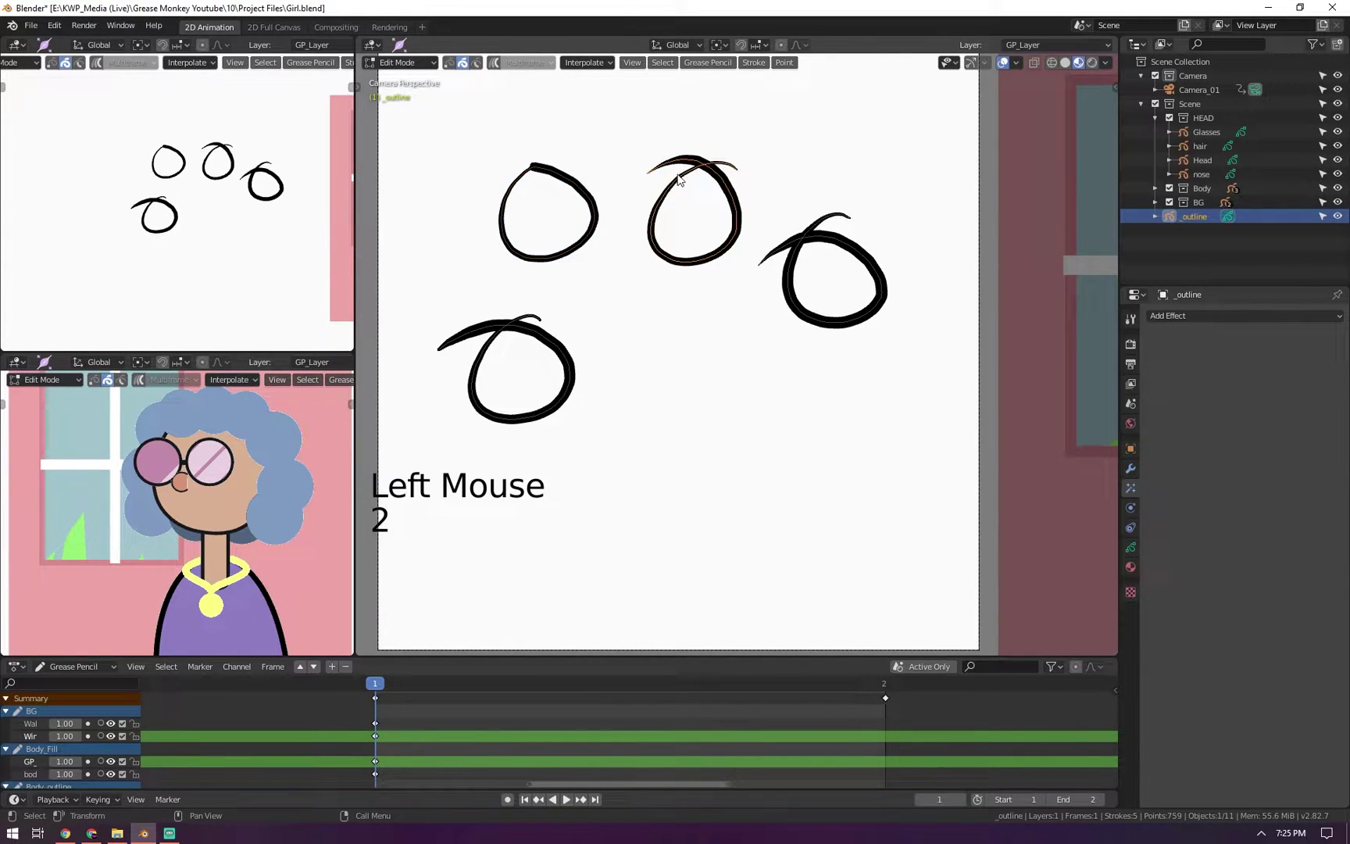
pyautogui.rightClick(676, 174)
pyautogui.click(676, 174)
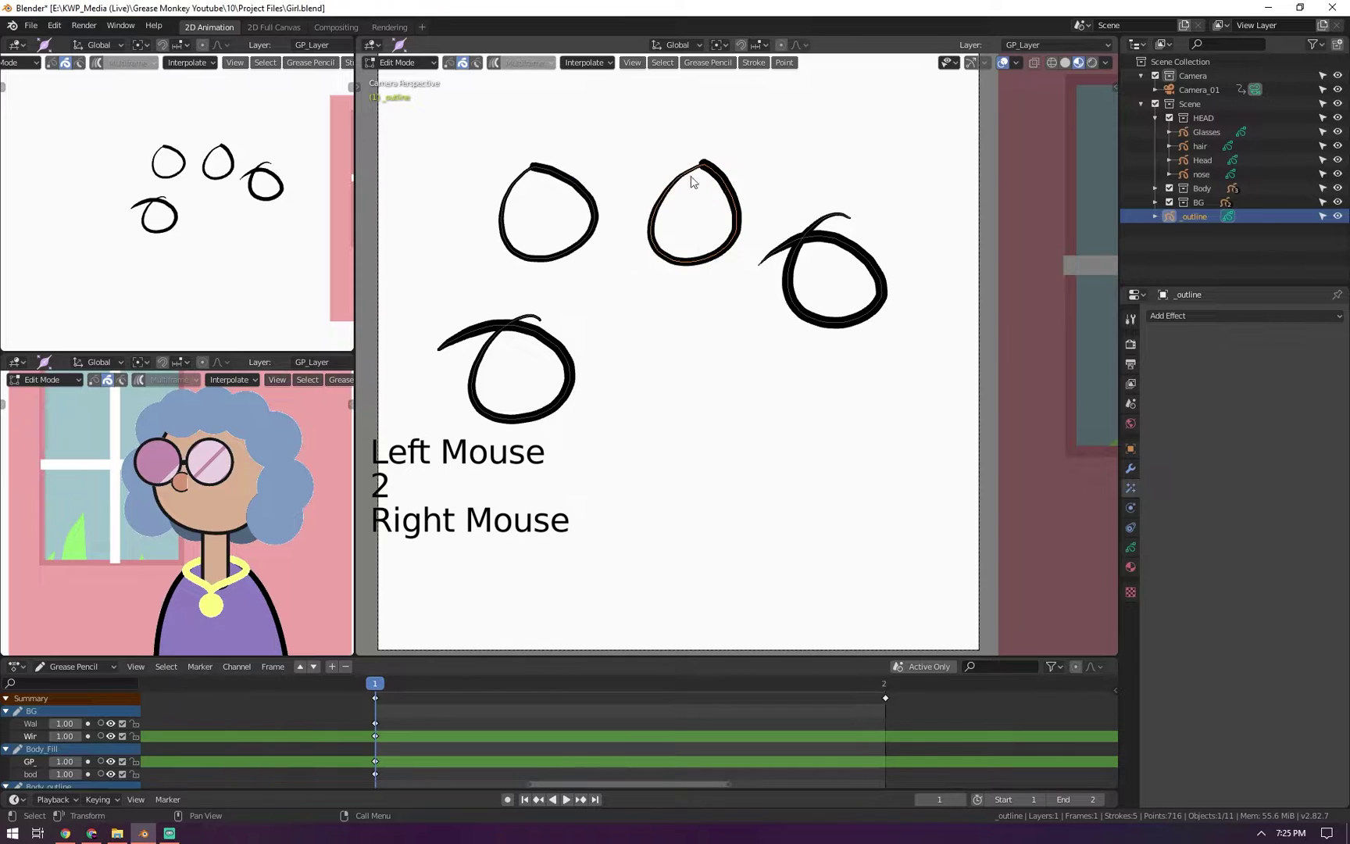
pyautogui.rightClick(805, 235)
pyautogui.click(805, 235)
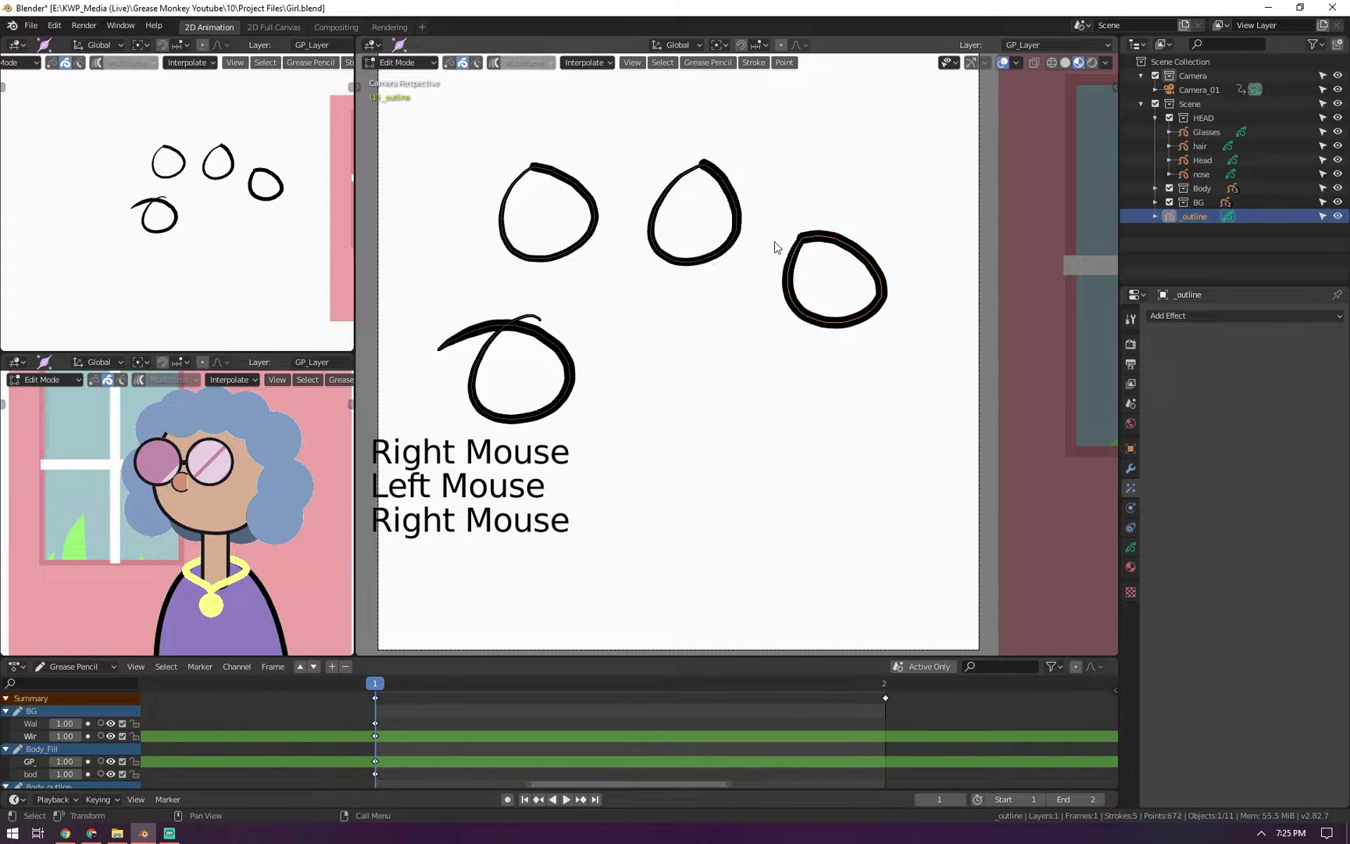
pyautogui.rightClick(502, 319)
pyautogui.click(504, 317)
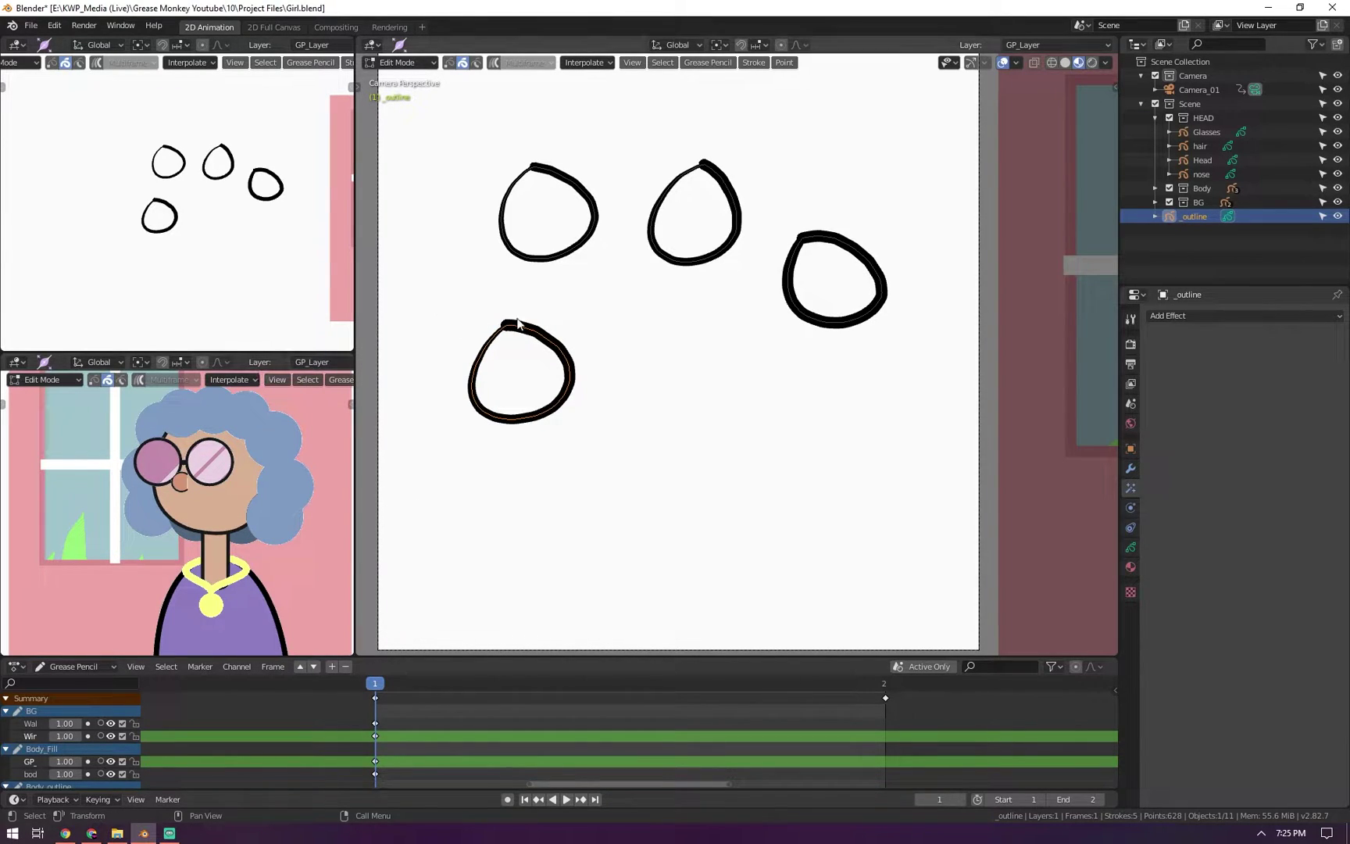
# Return to Draw mode and draw one continuous curly stroke with two self-crossing loops below the circles
pyautogui.click(649, 325)
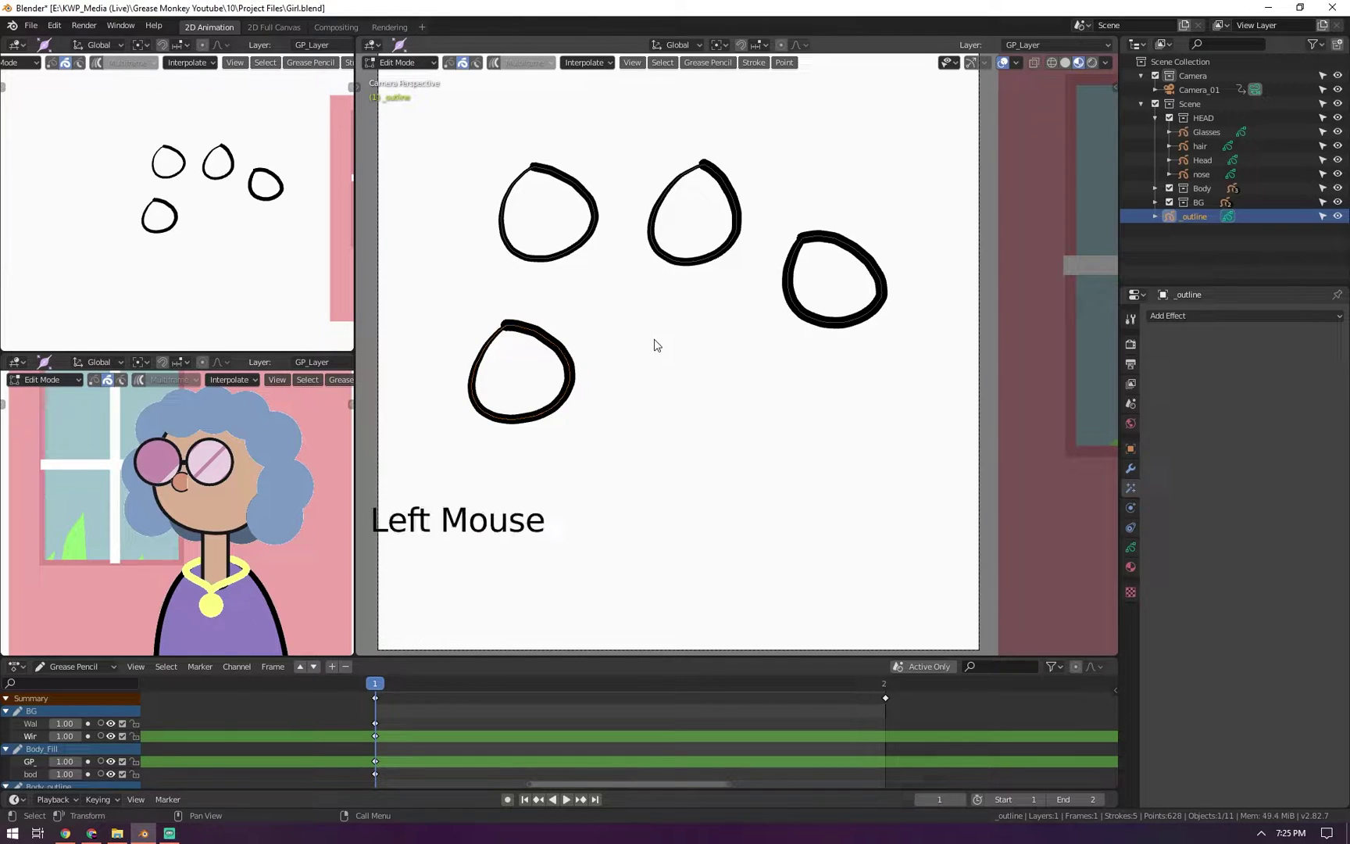
pyautogui.hotkey('ctrl', 'Tab')
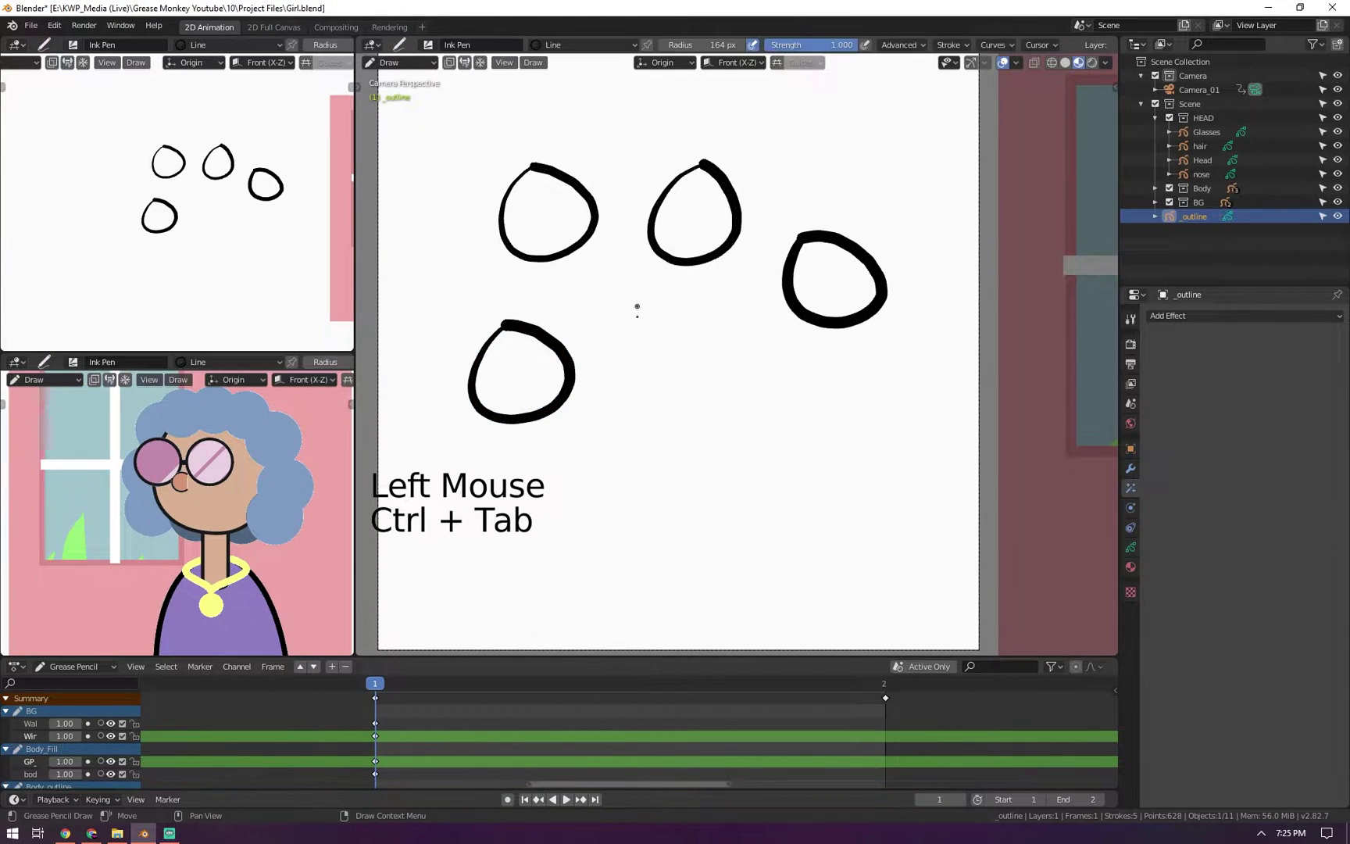
pyautogui.moveTo(668, 386)
pyautogui.mouseDown()
pyautogui.moveTo(603, 397)
pyautogui.moveTo(830, 499)
pyautogui.moveTo(765, 540)
pyautogui.moveTo(897, 539)
pyautogui.mouseUp()
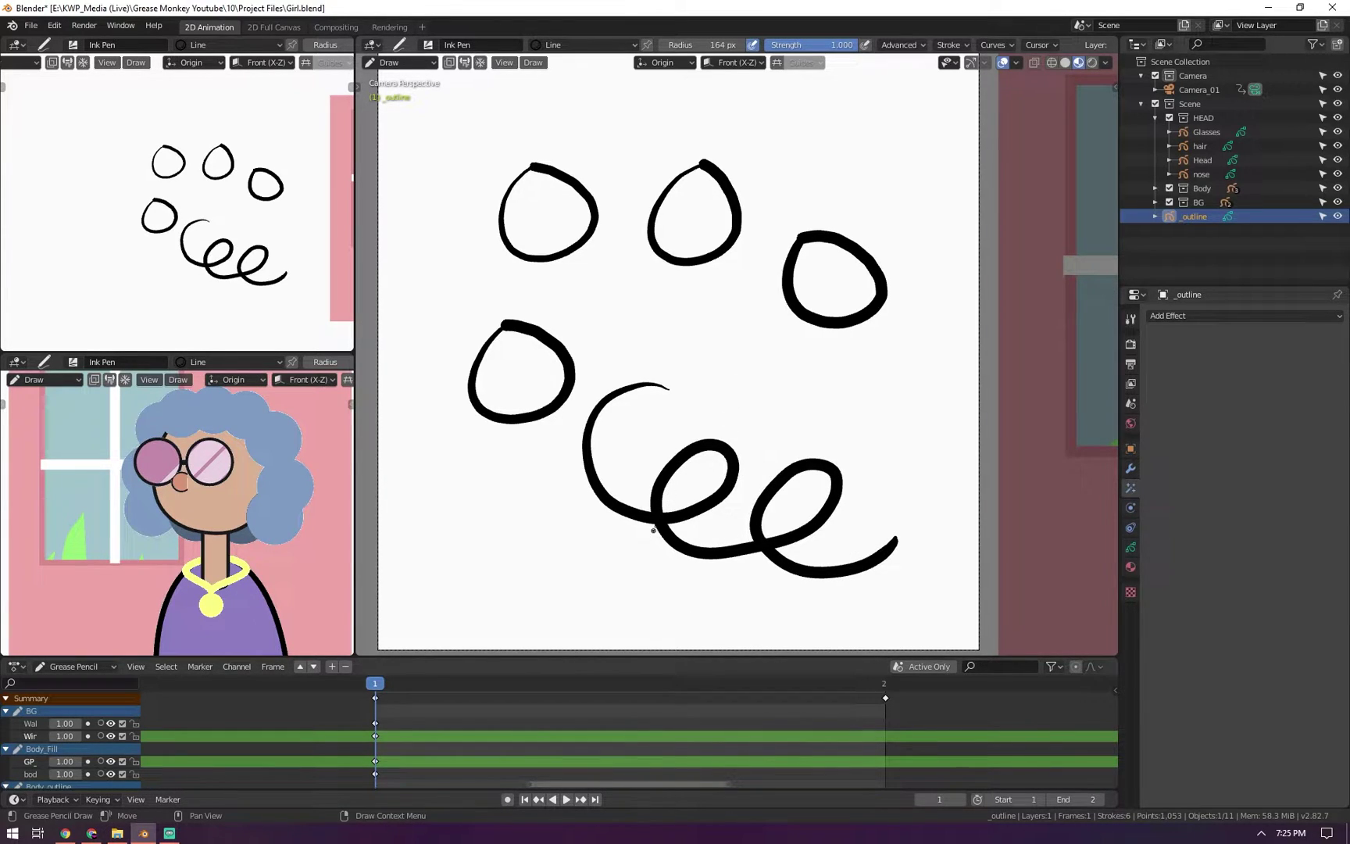
# In Edit Mode, select the curly stroke and trim it at its self-crossing
pyautogui.press('Tab')
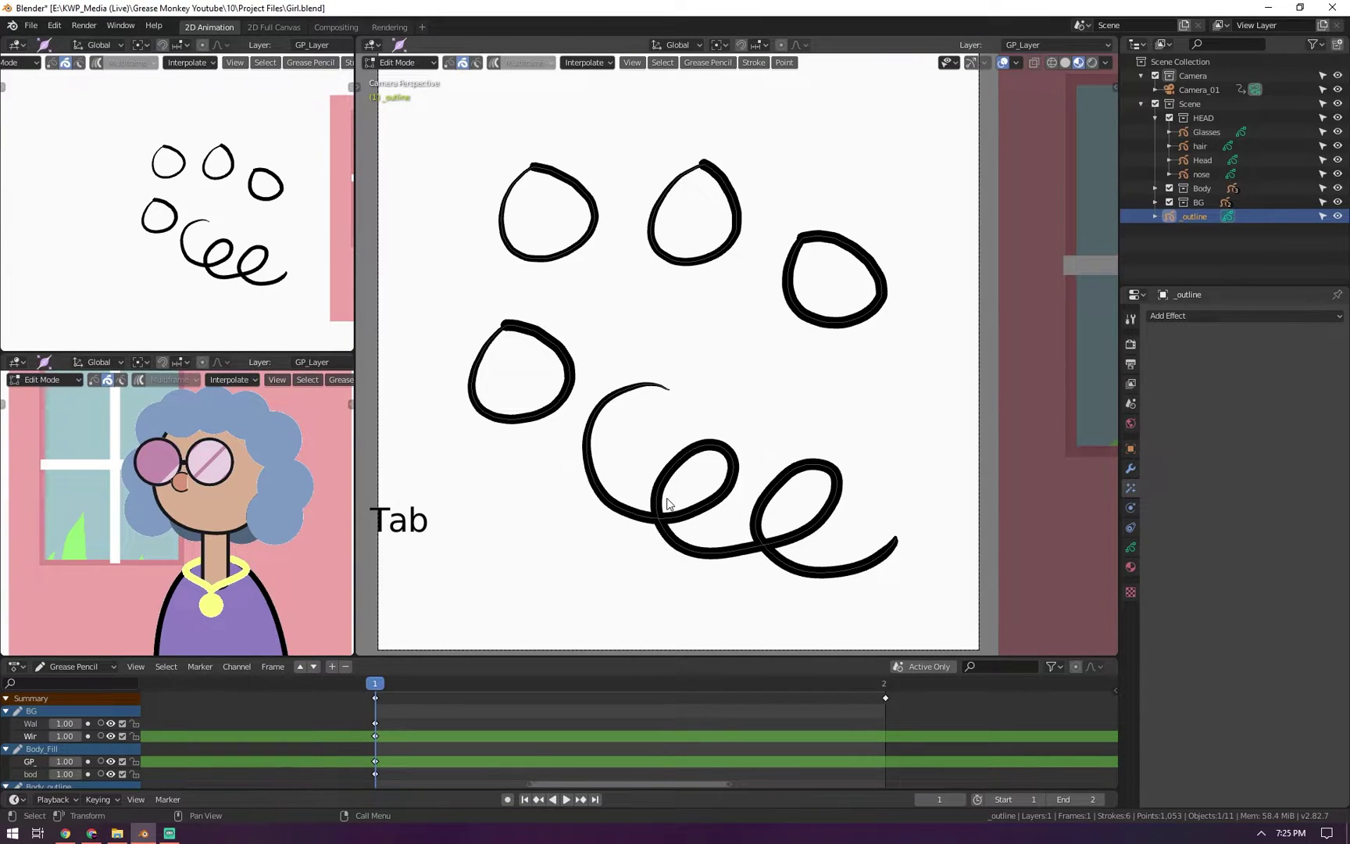
pyautogui.click(653, 512)
pyautogui.rightClick(653, 512)
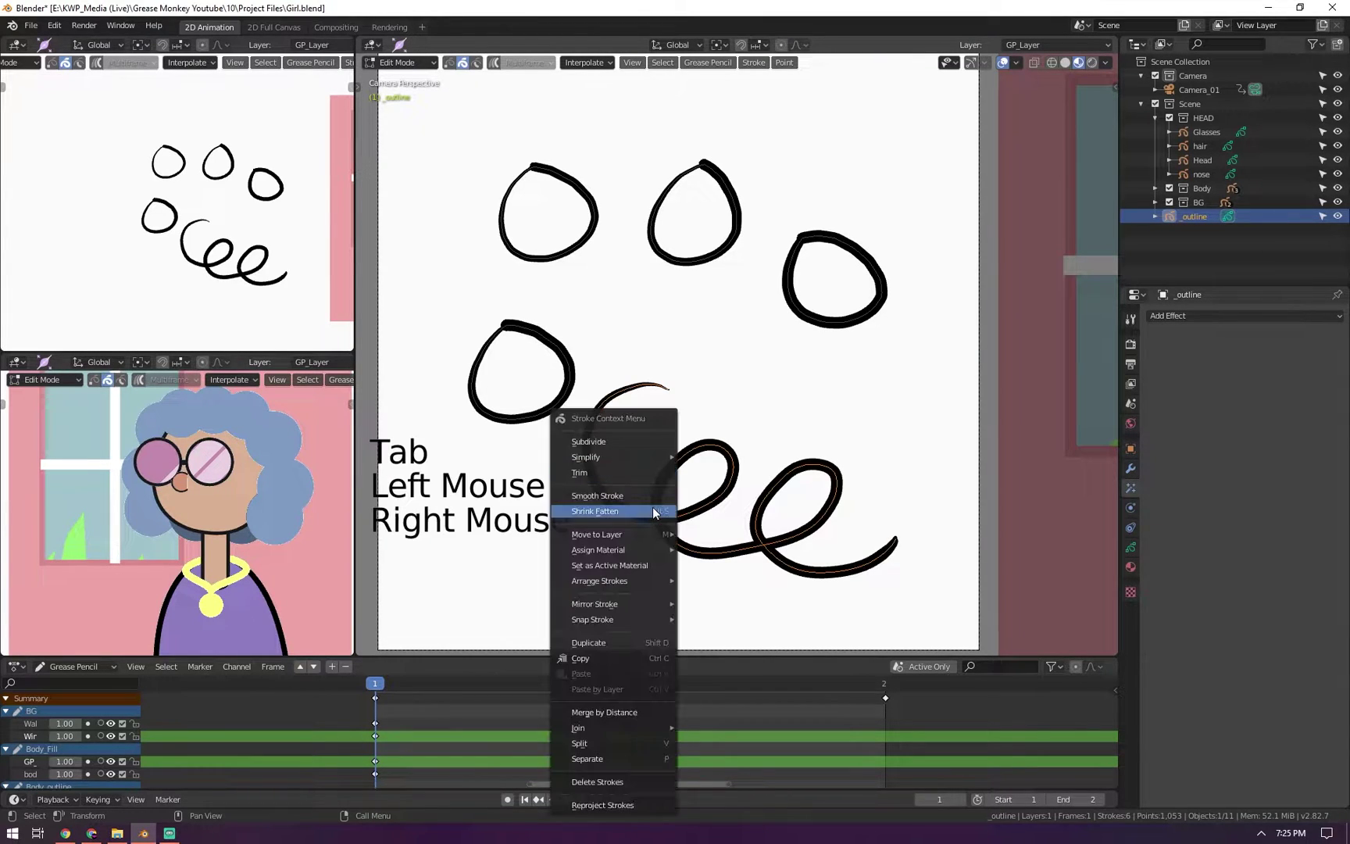
pyautogui.click(636, 470)
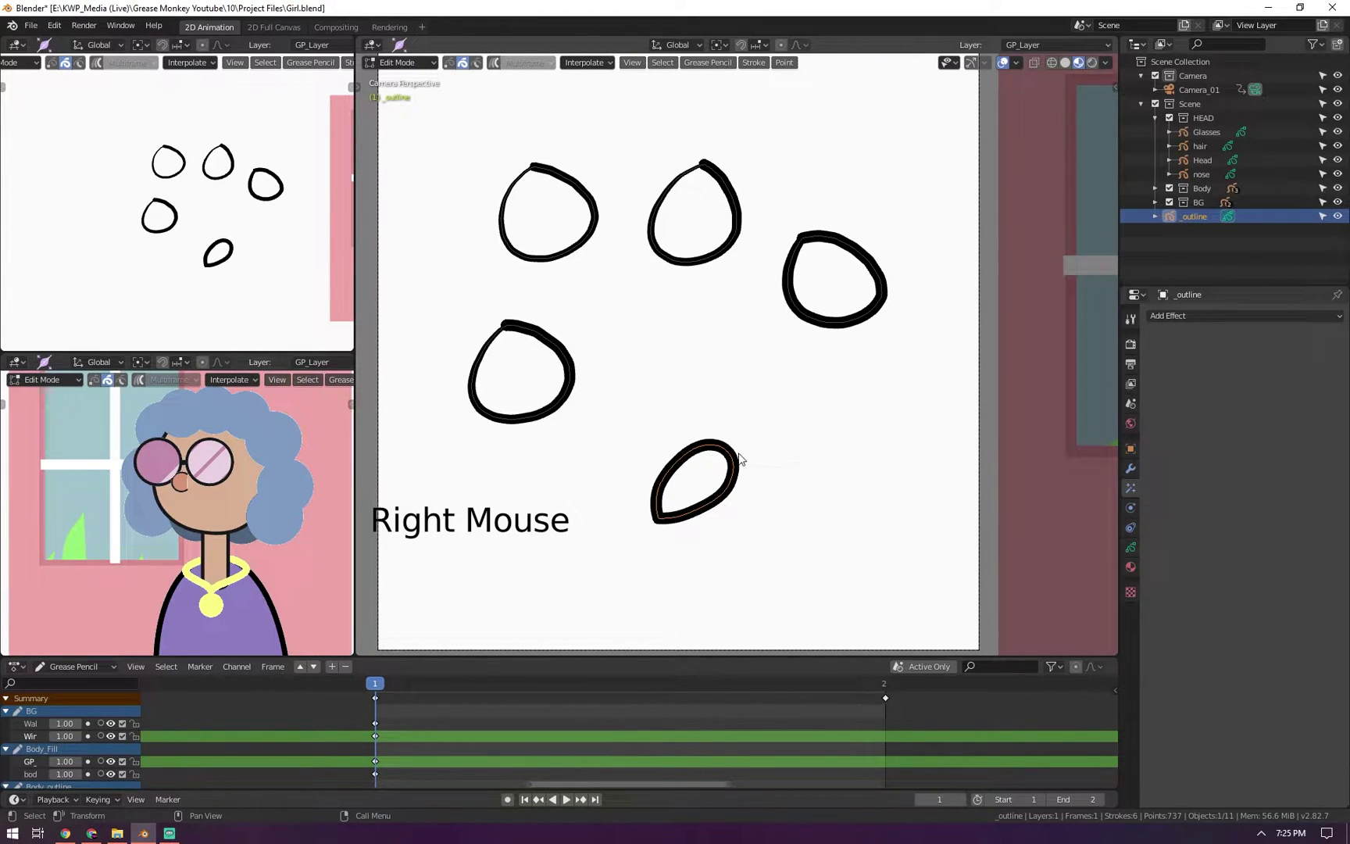
# Switch to Object Mode and delete the _outline object with its test strokes
pyautogui.press('Tab')
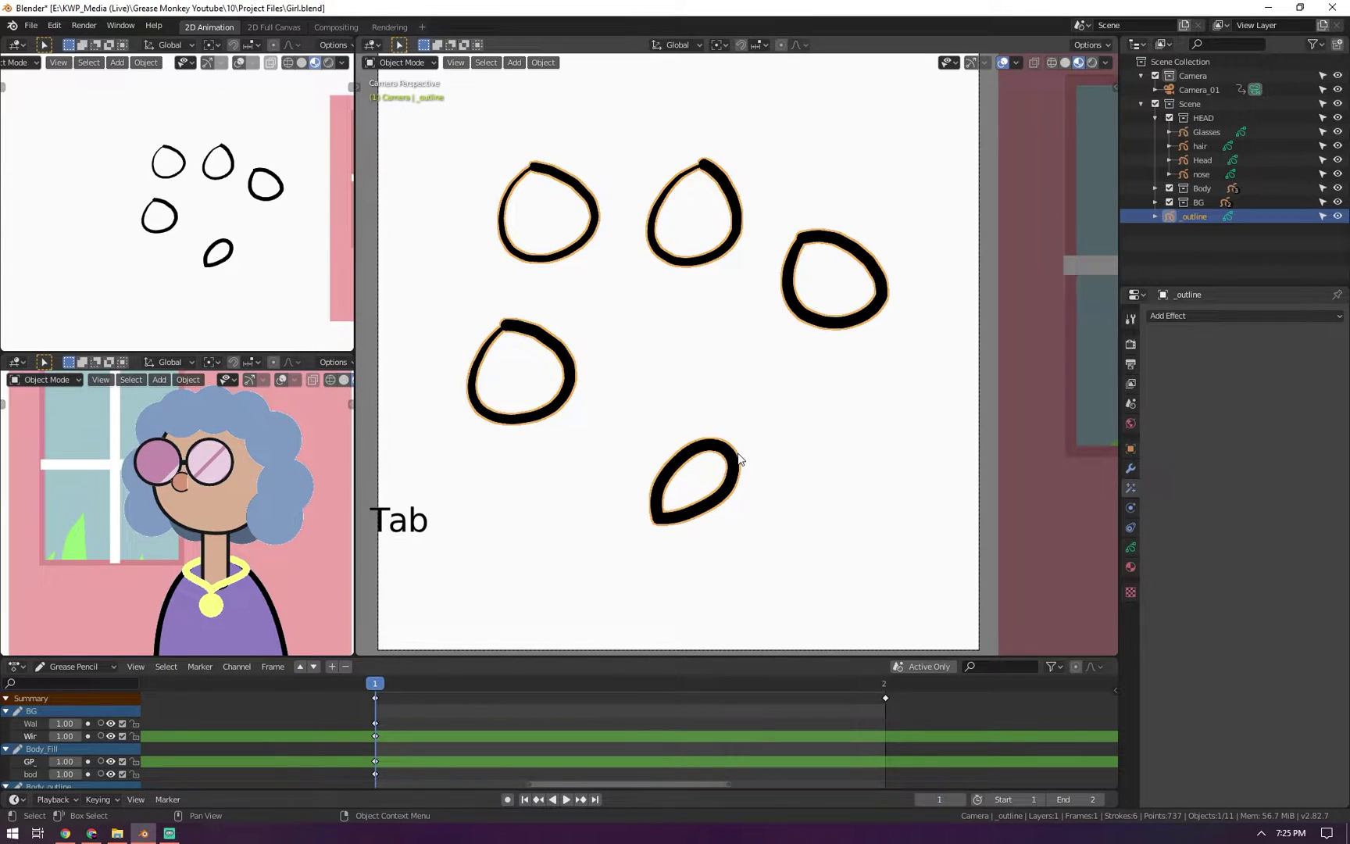
pyautogui.press('x')
pyautogui.click(738, 275)
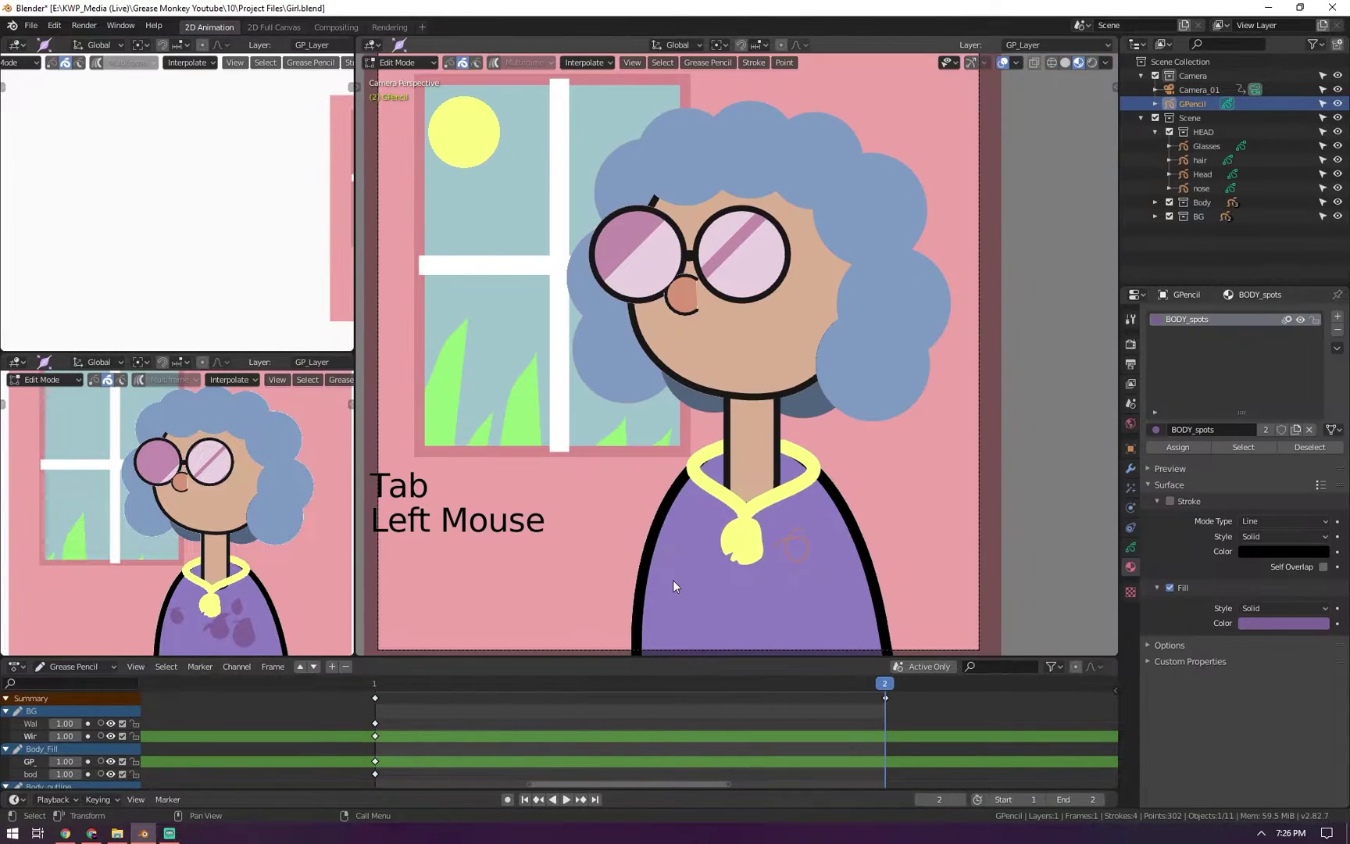
# Undo the recent edits until the GPencil canvas is empty in Draw mode, and go to frame 1
pyautogui.hotkey('ctrl', 'z')
pyautogui.hotkey('ctrl', 'z')
pyautogui.hotkey('ctrl', 'z')
pyautogui.hotkey('ctrl', 'z')
pyautogui.hotkey('ctrl', 'z')
pyautogui.hotkey('ctrl', 'z')
pyautogui.hotkey('ctrl', 'z')
pyautogui.hotkey('ctrl', 'z')
pyautogui.hotkey('ctrl', 'z')
pyautogui.hotkey('ctrl', 'z')
pyautogui.hotkey('ctrl', 'z')
pyautogui.hotkey('ctrl', 'z')
pyautogui.hotkey('ctrl', 'z')
pyautogui.hotkey('ctrl', 'z')
pyautogui.hotkey('ctrl', 'z')
pyautogui.hotkey('ctrl', 'z')
pyautogui.hotkey('ctrl', 'z')
pyautogui.hotkey('ctrl', 'z')
pyautogui.hotkey('ctrl', 'z')
pyautogui.hotkey('ctrl', 'z')
pyautogui.press('Left')
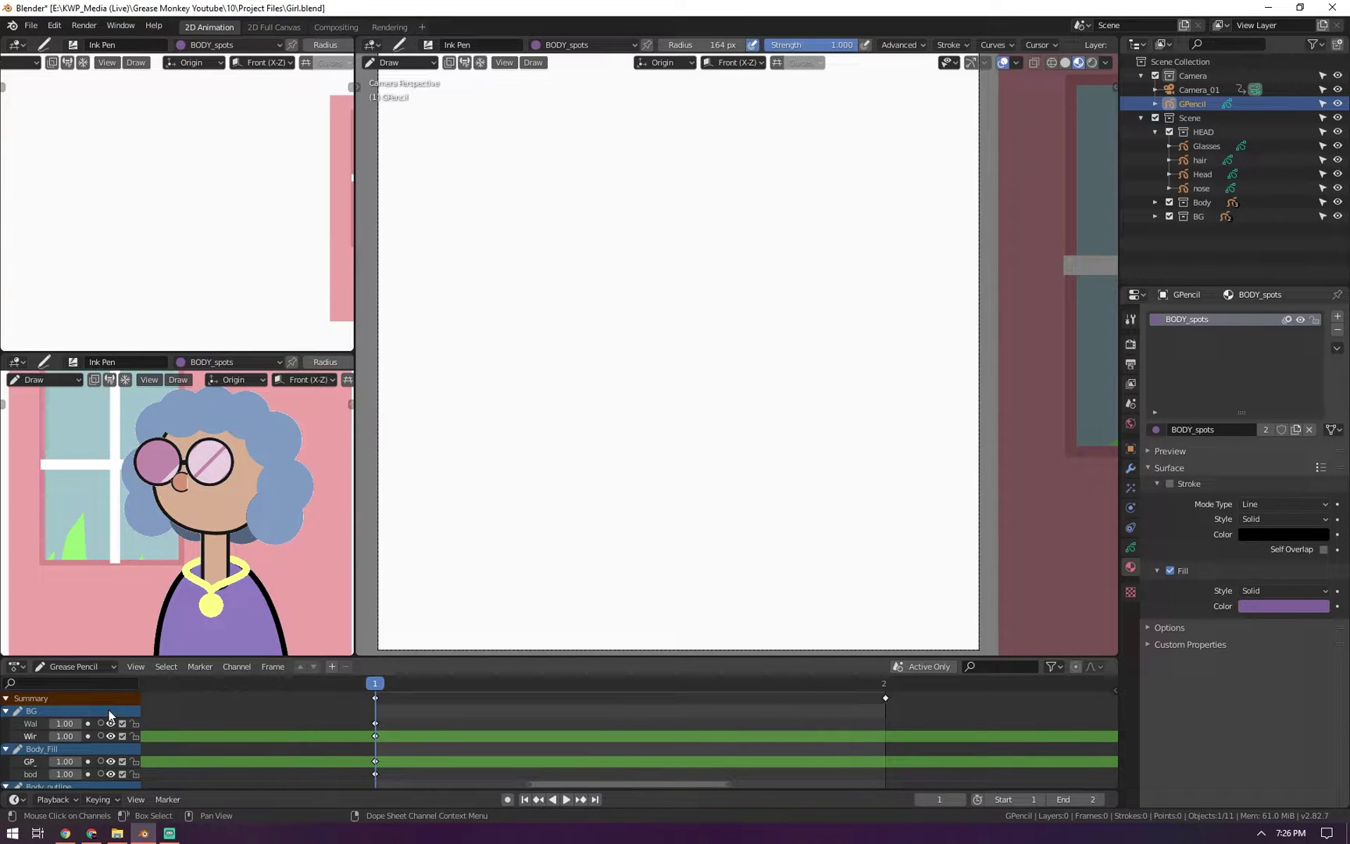
pyautogui.hotkey('ctrl', 'z')
# Draw a large wobbly, open circle stroke with the BODY material on the blank canvas, and select it in Edit Mode
pyautogui.moveTo(651, 202)
pyautogui.mouseDown()
pyautogui.moveTo(578, 192)
pyautogui.moveTo(598, 395)
pyautogui.moveTo(789, 205)
pyautogui.moveTo(639, 123)
pyautogui.moveTo(557, 188)
pyautogui.moveTo(431, 337)
pyautogui.moveTo(618, 477)
pyautogui.moveTo(734, 309)
pyautogui.moveTo(617, 181)
pyautogui.moveTo(576, 200)
pyautogui.mouseUp()
pyautogui.hotkey('ctrl', 'z')
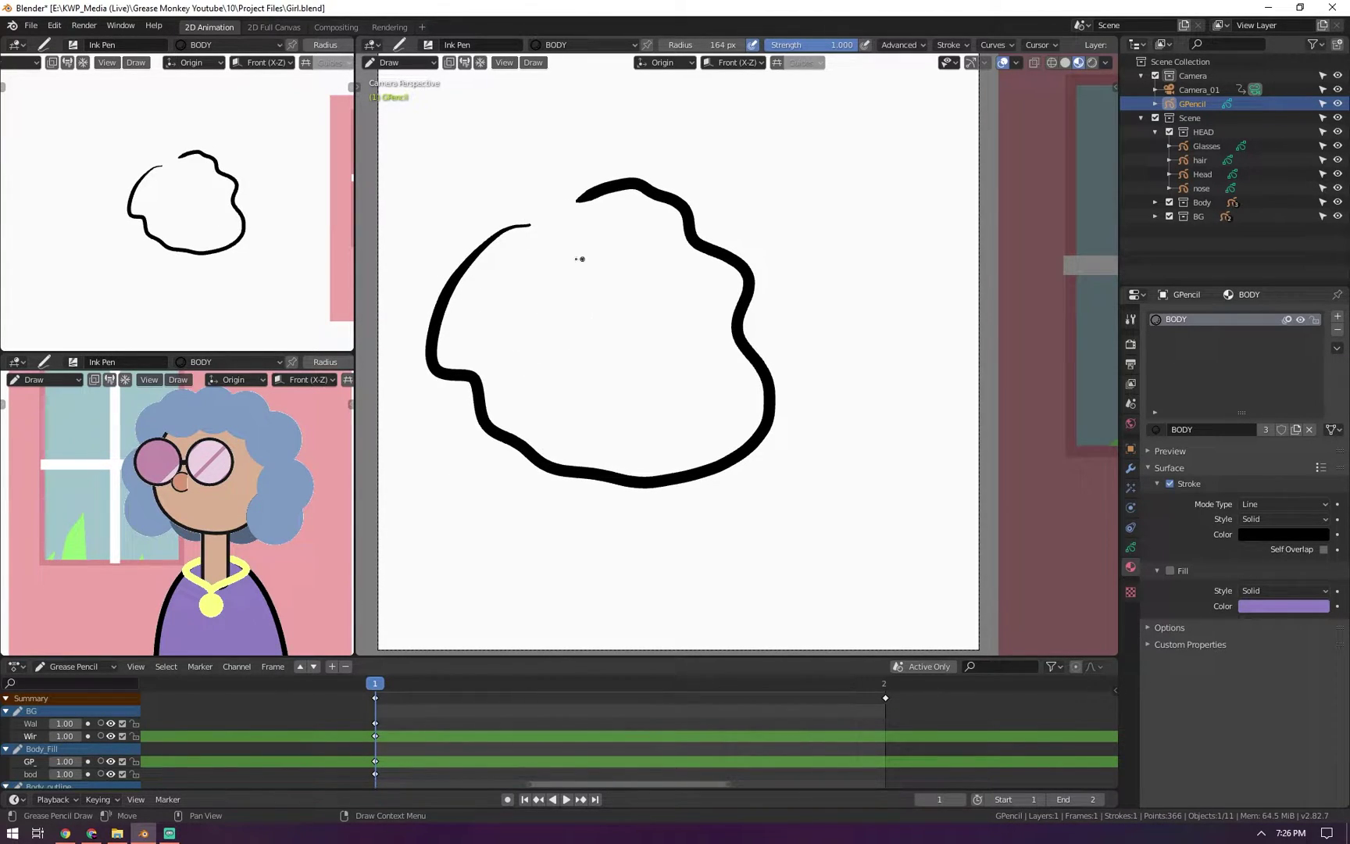
pyautogui.press('Tab')
pyautogui.click(487, 245)
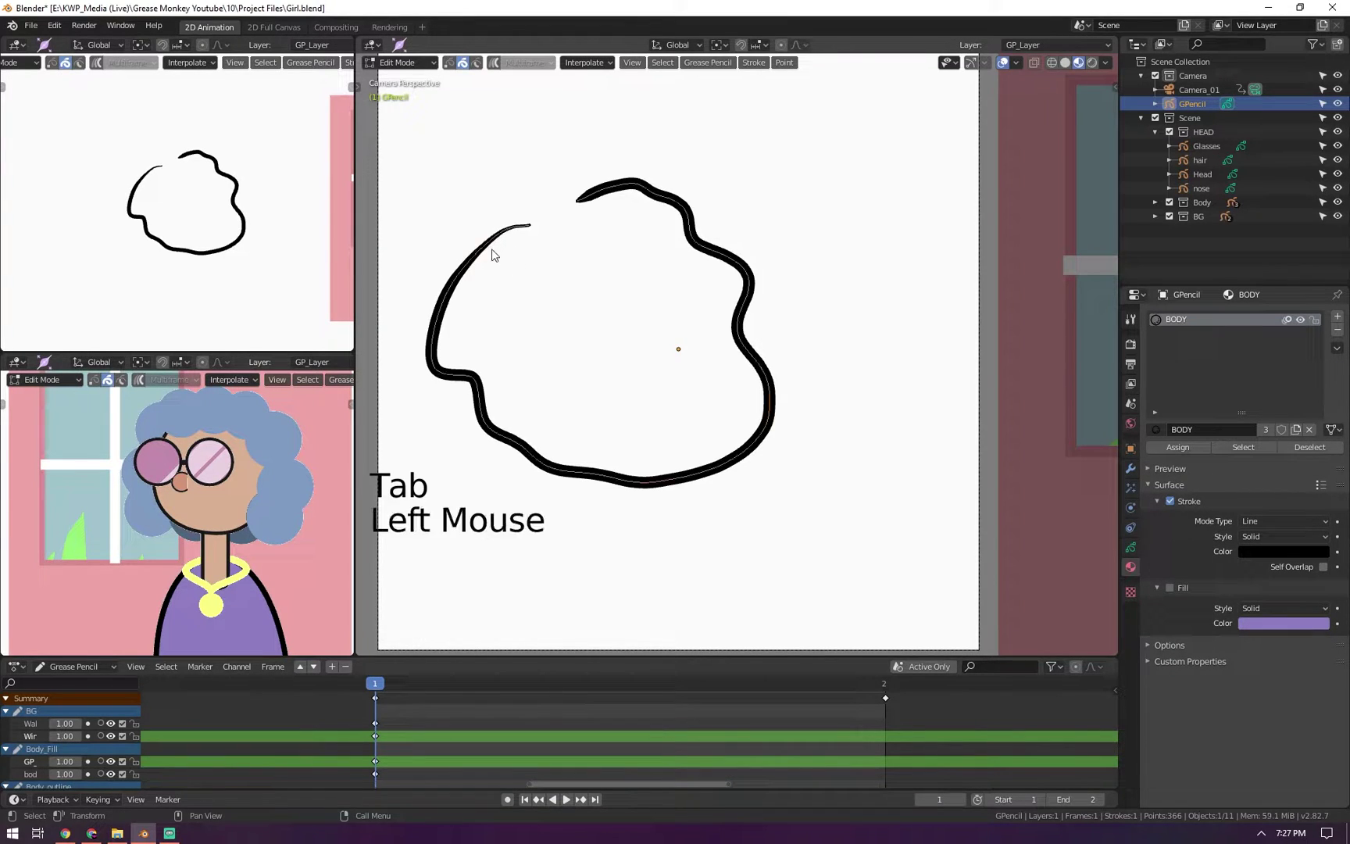
# Apply Smooth Stroke to the wobbly stroke with Repeat 20 and Factor 1.990
pyautogui.rightClick(469, 254)
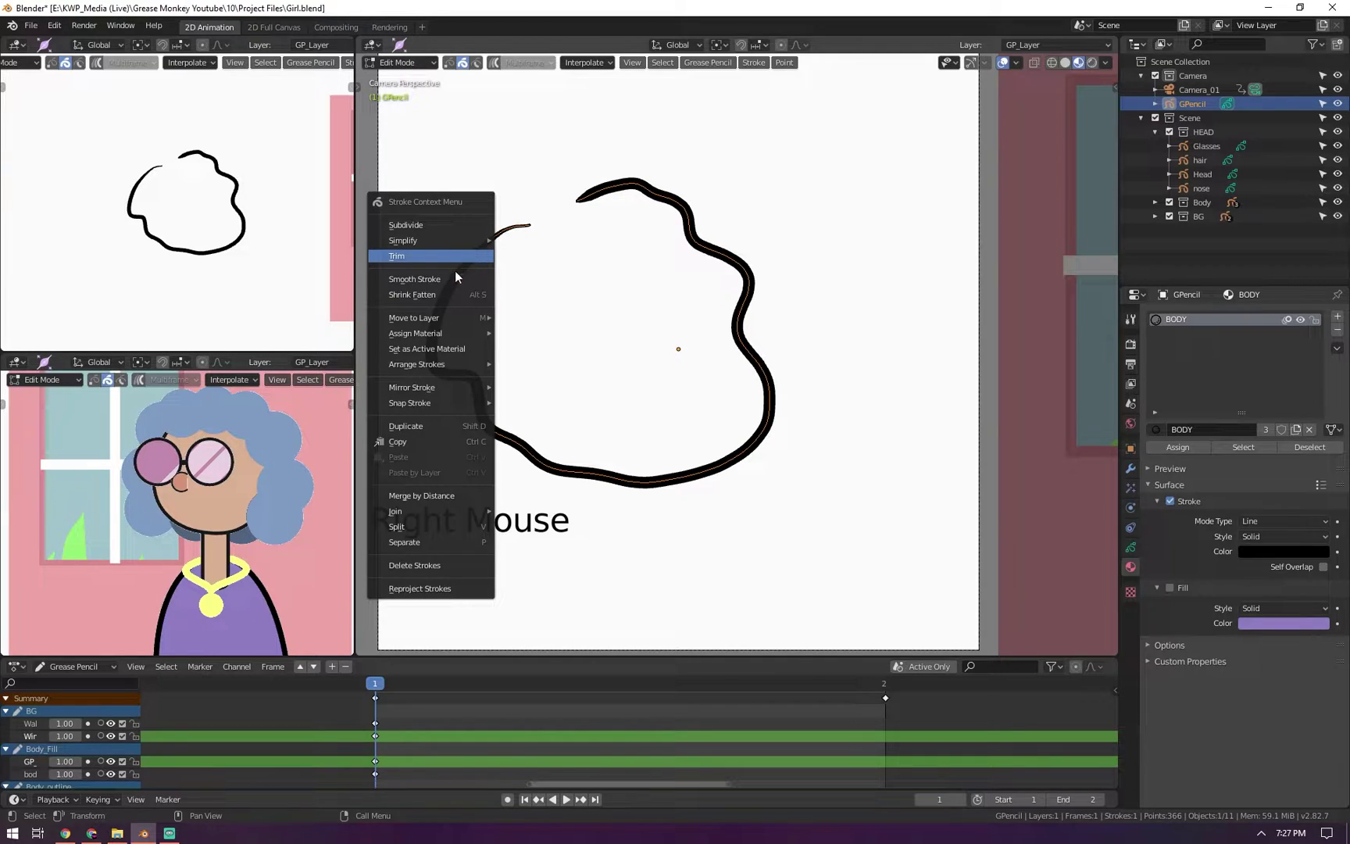
pyautogui.click(453, 281)
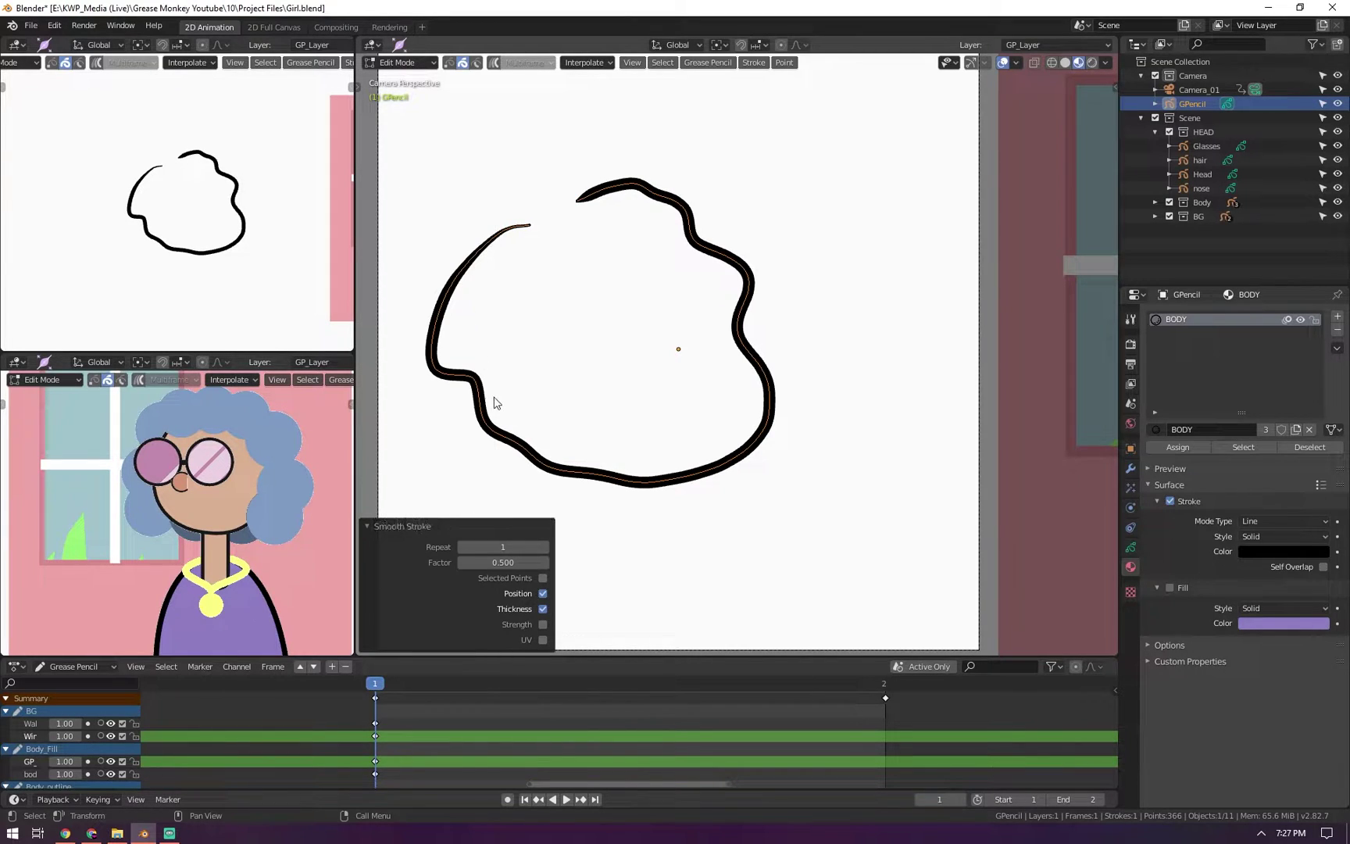
pyautogui.click(397, 528)
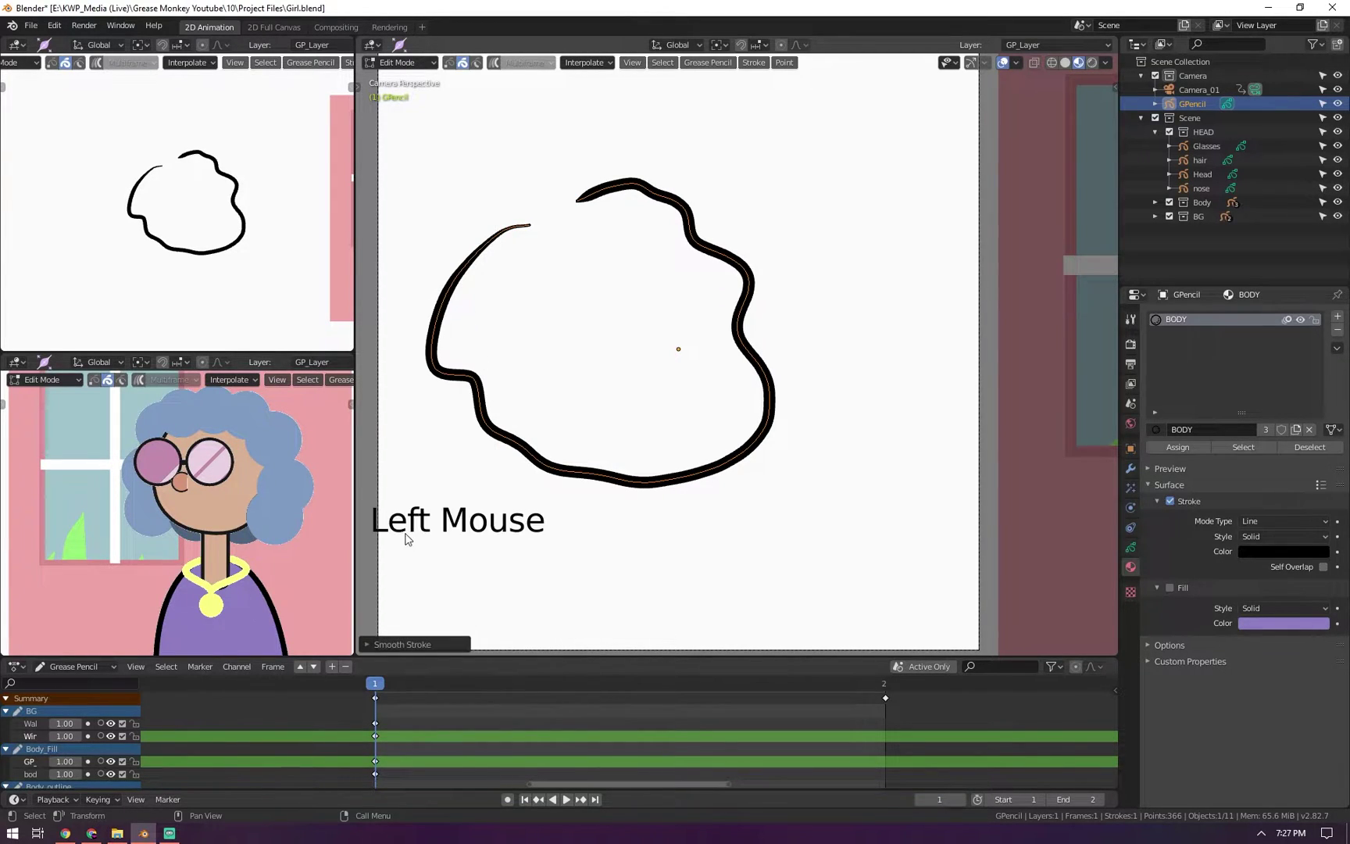
pyautogui.click(424, 646)
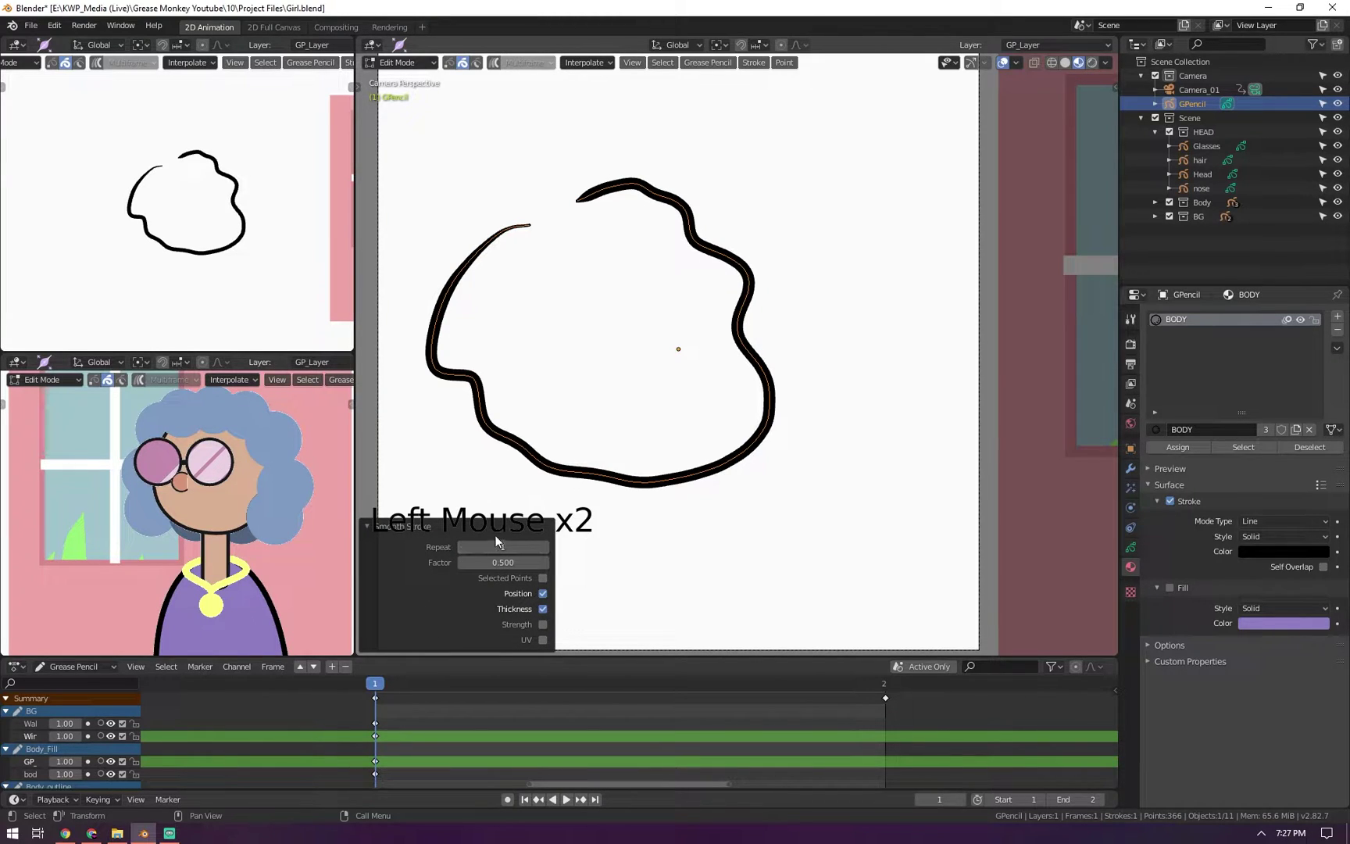
pyautogui.moveTo(495, 541)
pyautogui.mouseDown()
pyautogui.moveTo(522, 552)
pyautogui.moveTo(510, 551)
pyautogui.moveTo(515, 563)
pyautogui.moveTo(633, 547)
pyautogui.moveTo(578, 547)
pyautogui.moveTo(735, 504)
pyautogui.moveTo(676, 504)
pyautogui.mouseUp()
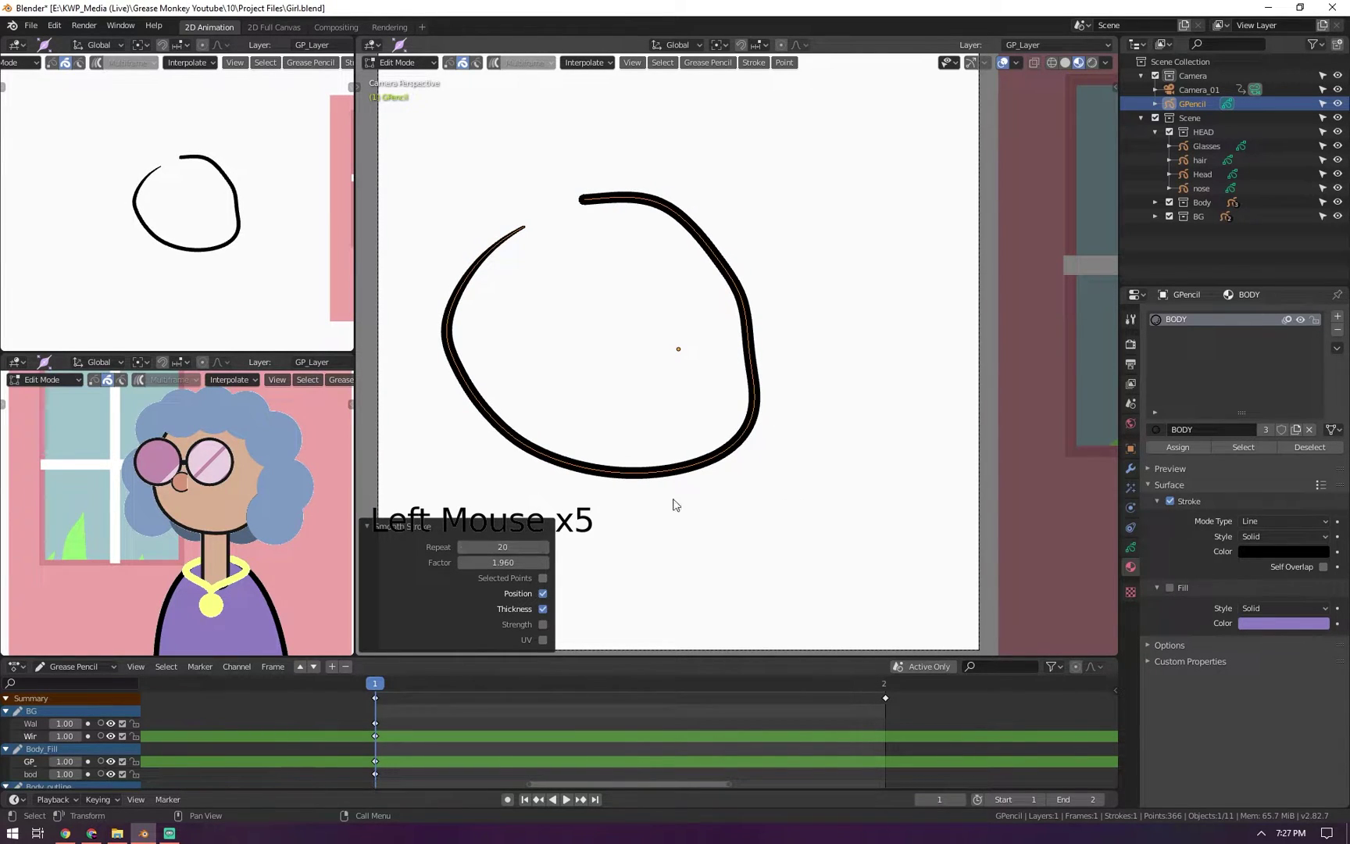
pyautogui.moveTo(539, 562)
pyautogui.mouseDown()
pyautogui.moveTo(735, 521)
pyautogui.moveTo(484, 571)
pyautogui.moveTo(677, 532)
pyautogui.moveTo(531, 546)
pyautogui.moveTo(632, 534)
pyautogui.moveTo(500, 561)
pyautogui.moveTo(651, 537)
pyautogui.moveTo(501, 576)
pyautogui.moveTo(705, 521)
pyautogui.mouseUp()
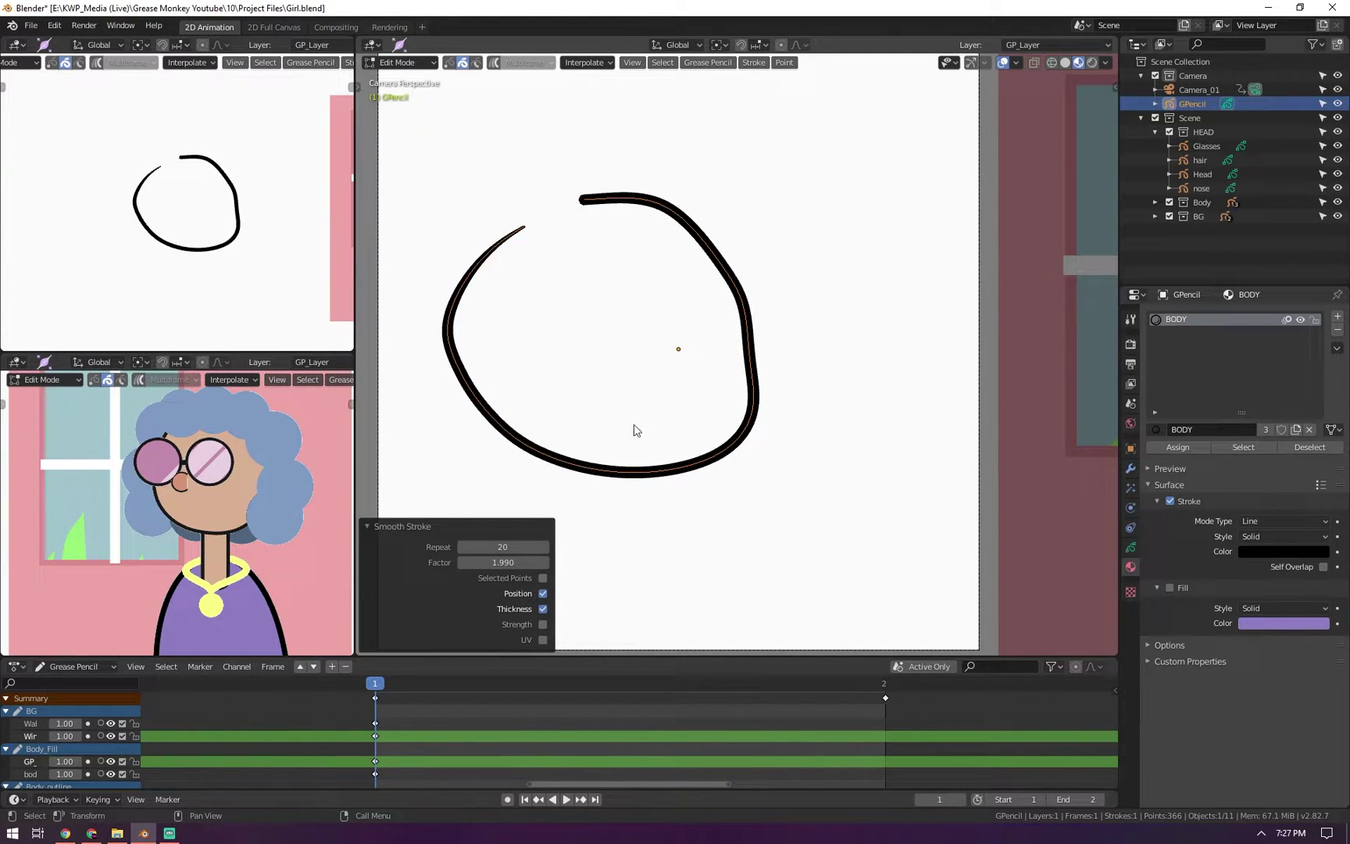
pyautogui.click(613, 422)
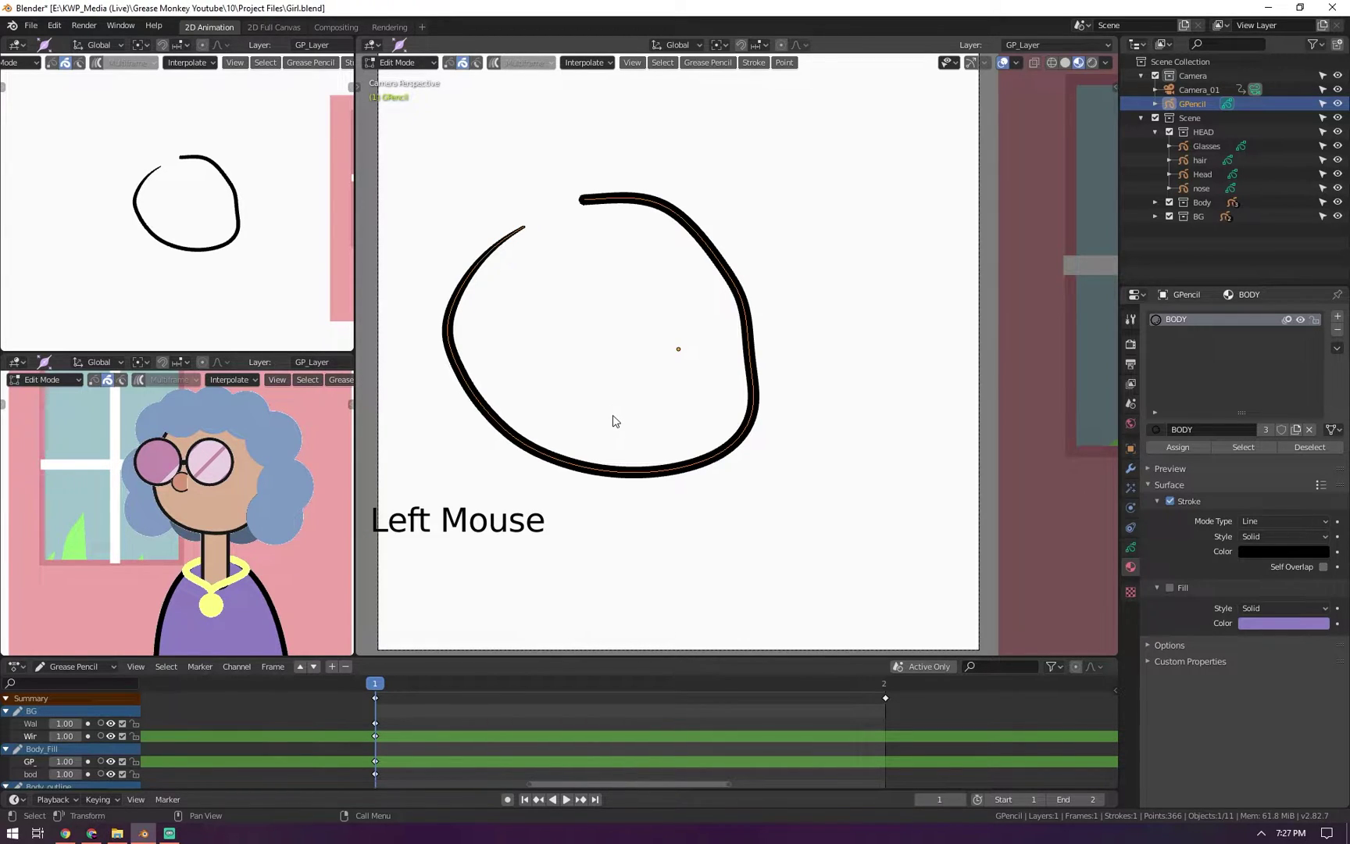
# Switch to point select mode and pick single points near the stroke's thin end to examine how densely they are spaced
pyautogui.press('Tab')
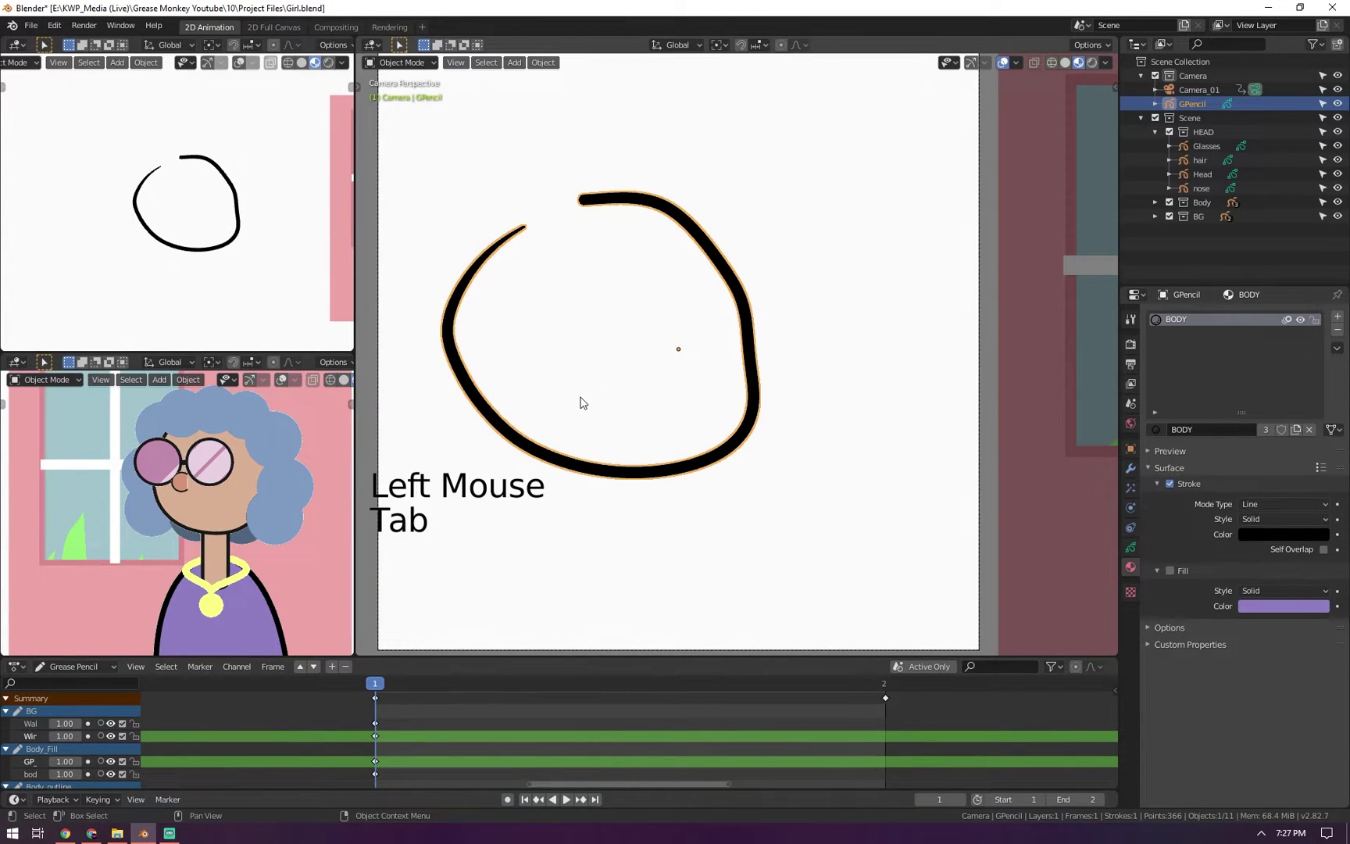
pyautogui.press('Tab')
pyautogui.press('1')
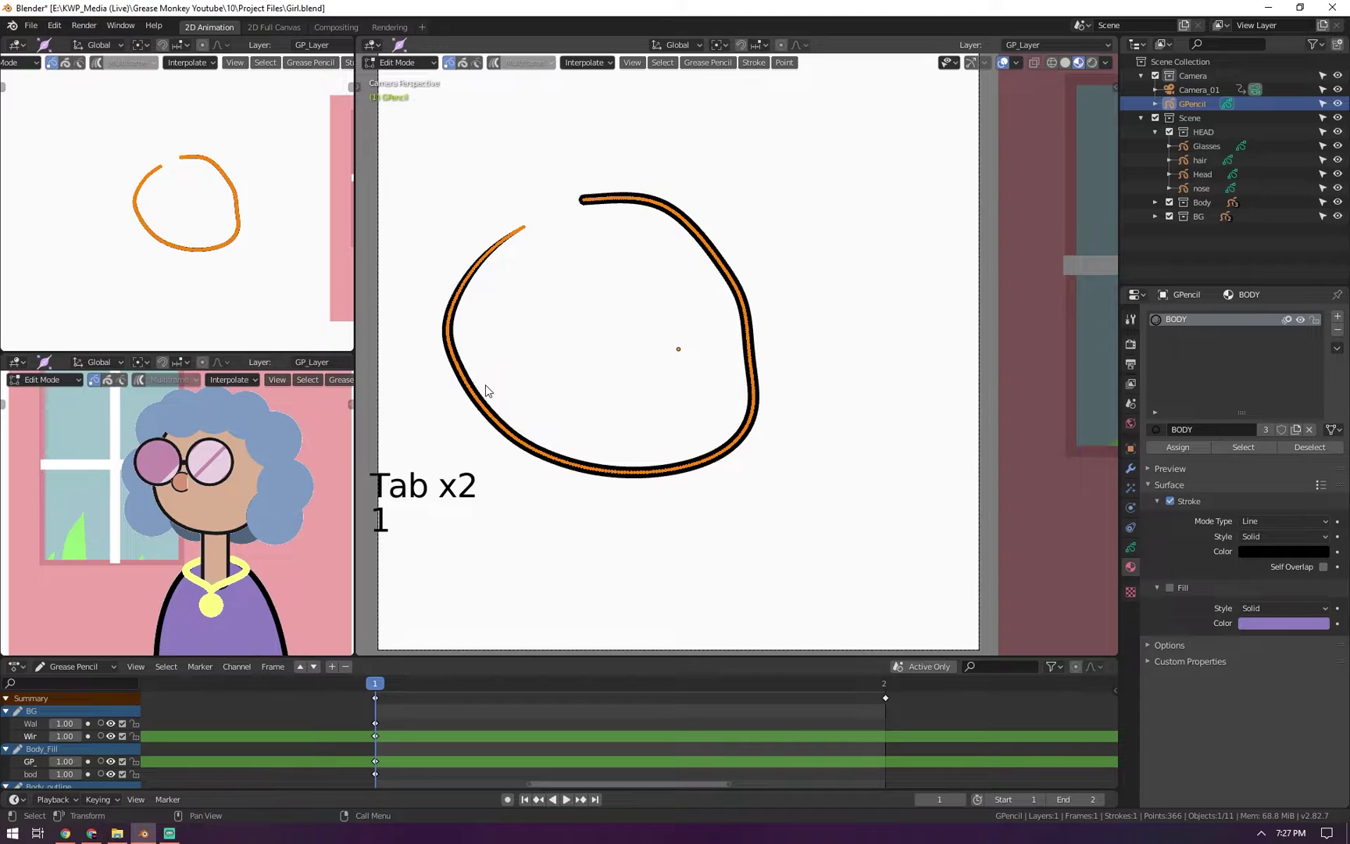
pyautogui.moveTo(537, 207)
pyautogui.mouseDown()
pyautogui.moveTo(482, 278)
pyautogui.moveTo(528, 209)
pyautogui.mouseUp()
pyautogui.click(512, 250)
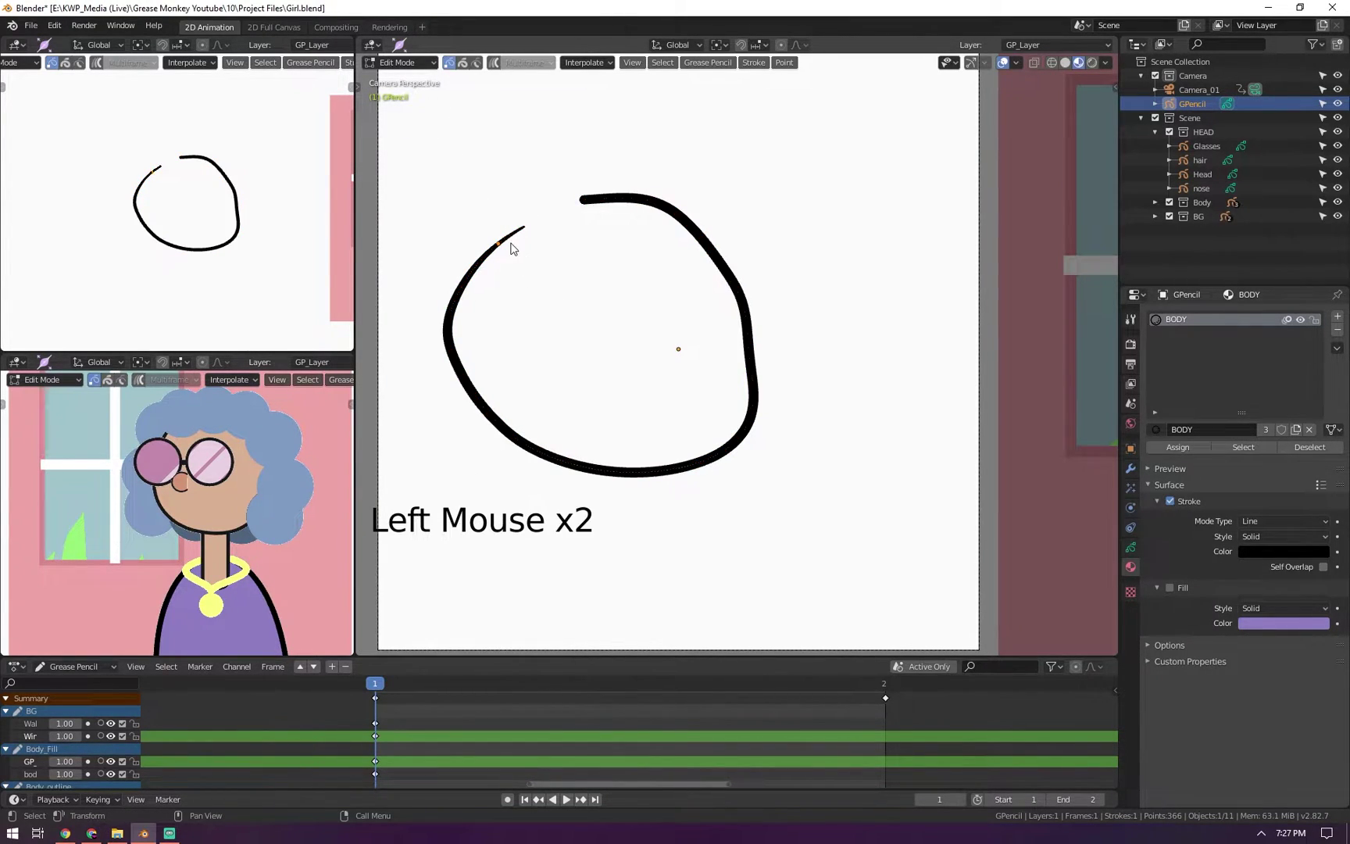
pyautogui.click(488, 264)
pyautogui.click(458, 286)
pyautogui.click(467, 313)
pyautogui.click(472, 311)
# Select all points and simplify the stroke with Sample, raising the length well above 0.100 so only widely spaced points remain
pyautogui.press('a')
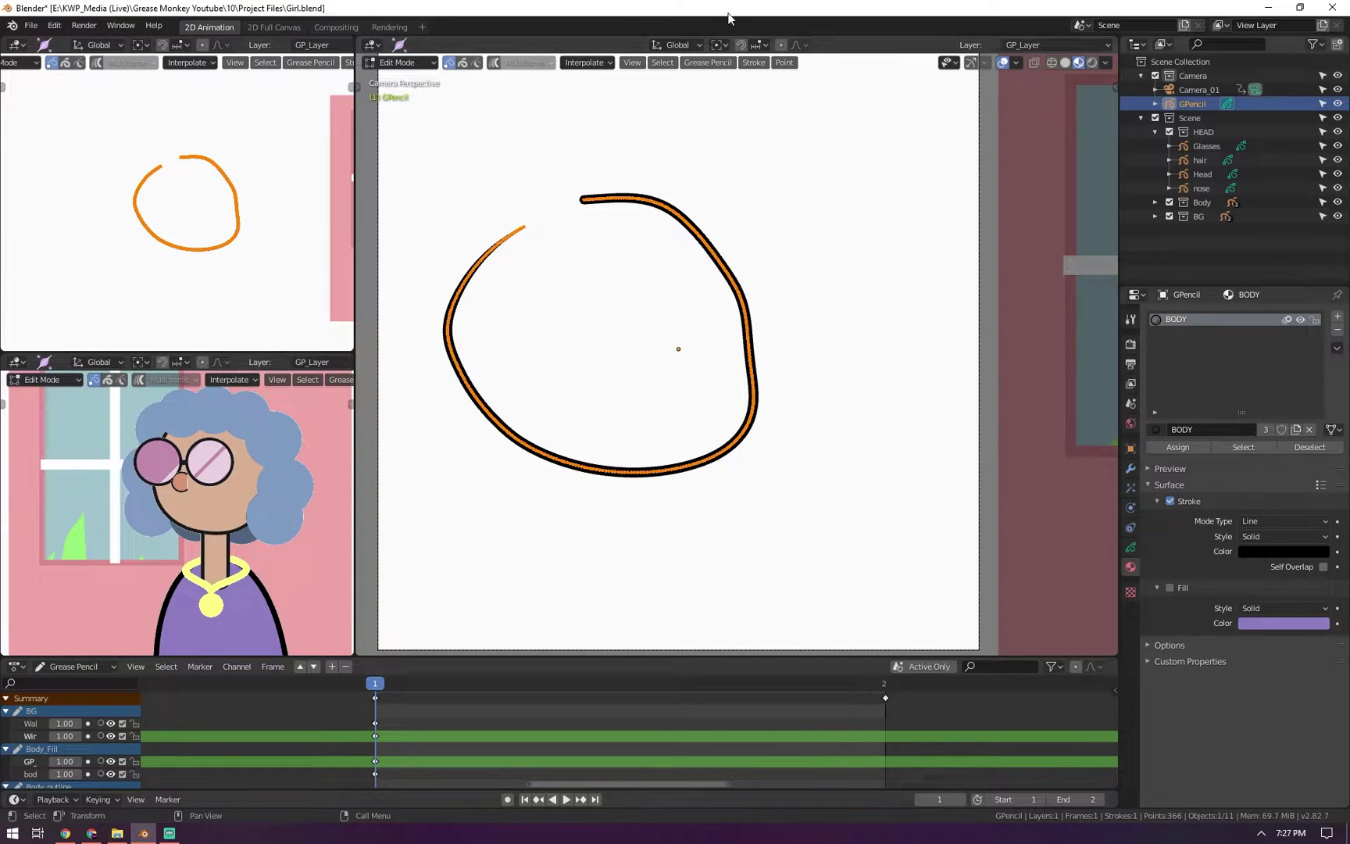
pyautogui.click(753, 64)
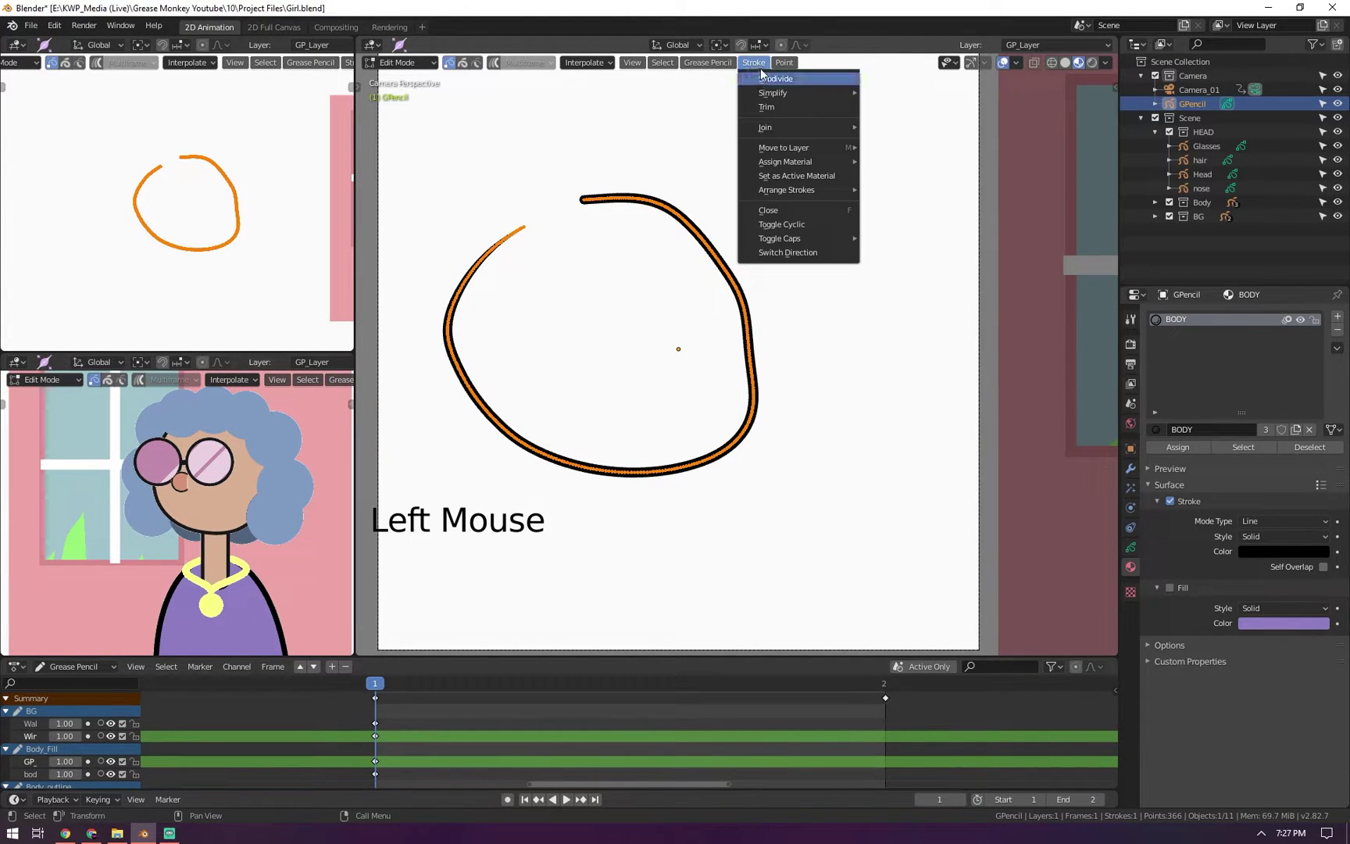
pyautogui.moveTo(775, 91)
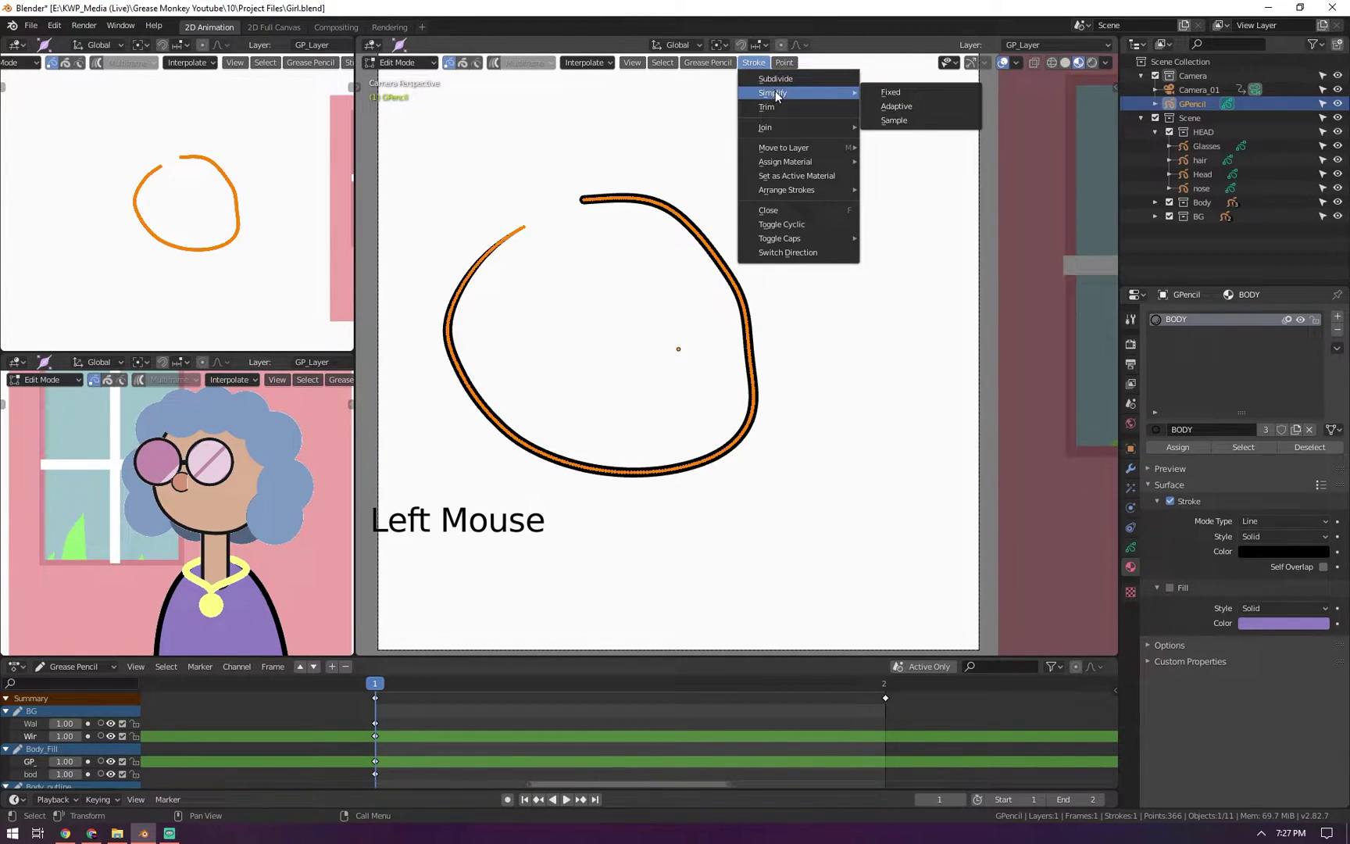
pyautogui.click(903, 122)
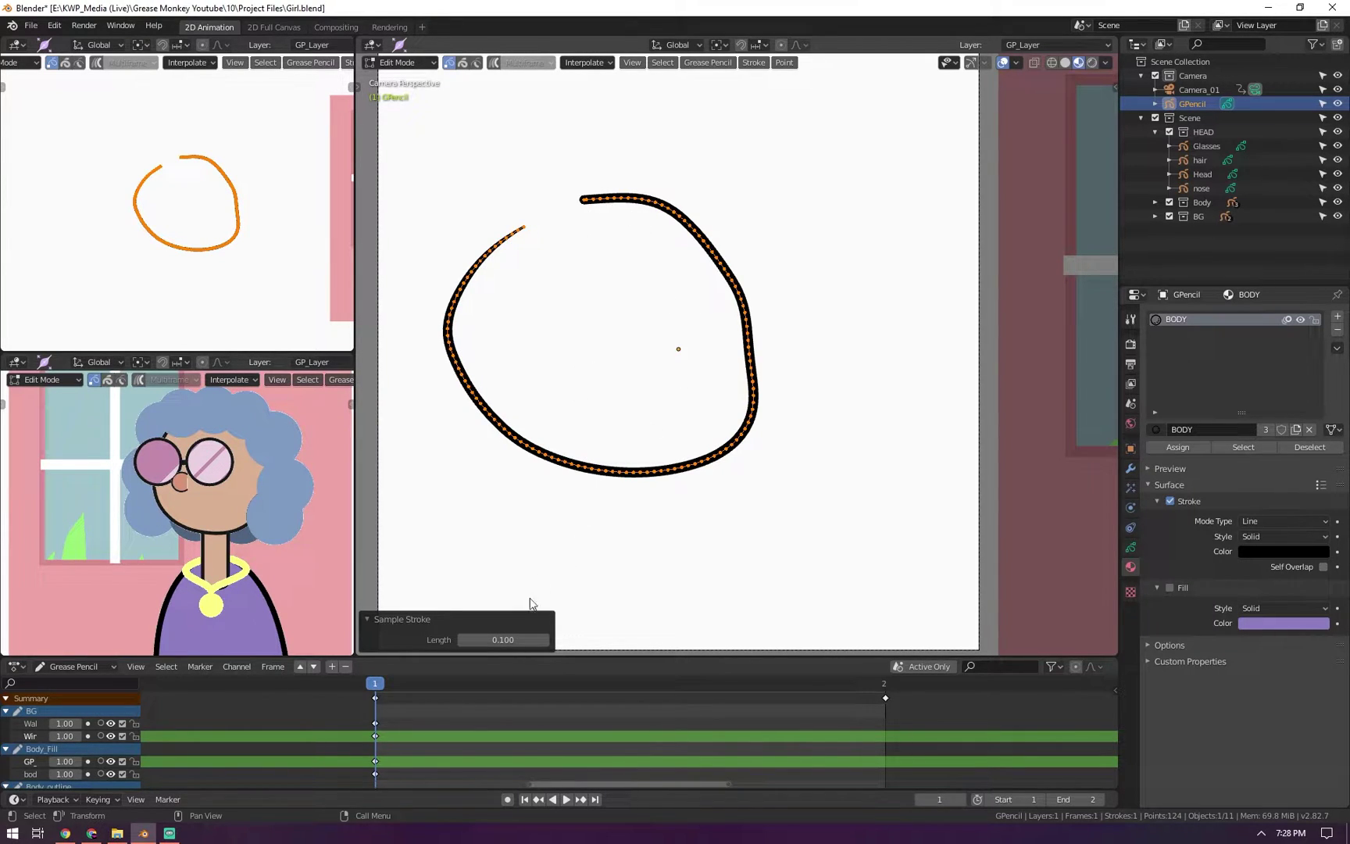
pyautogui.moveTo(503, 639)
pyautogui.mouseDown()
pyautogui.moveTo(719, 625)
pyautogui.moveTo(482, 617)
pyautogui.moveTo(520, 616)
pyautogui.mouseUp()
pyautogui.click(602, 336)
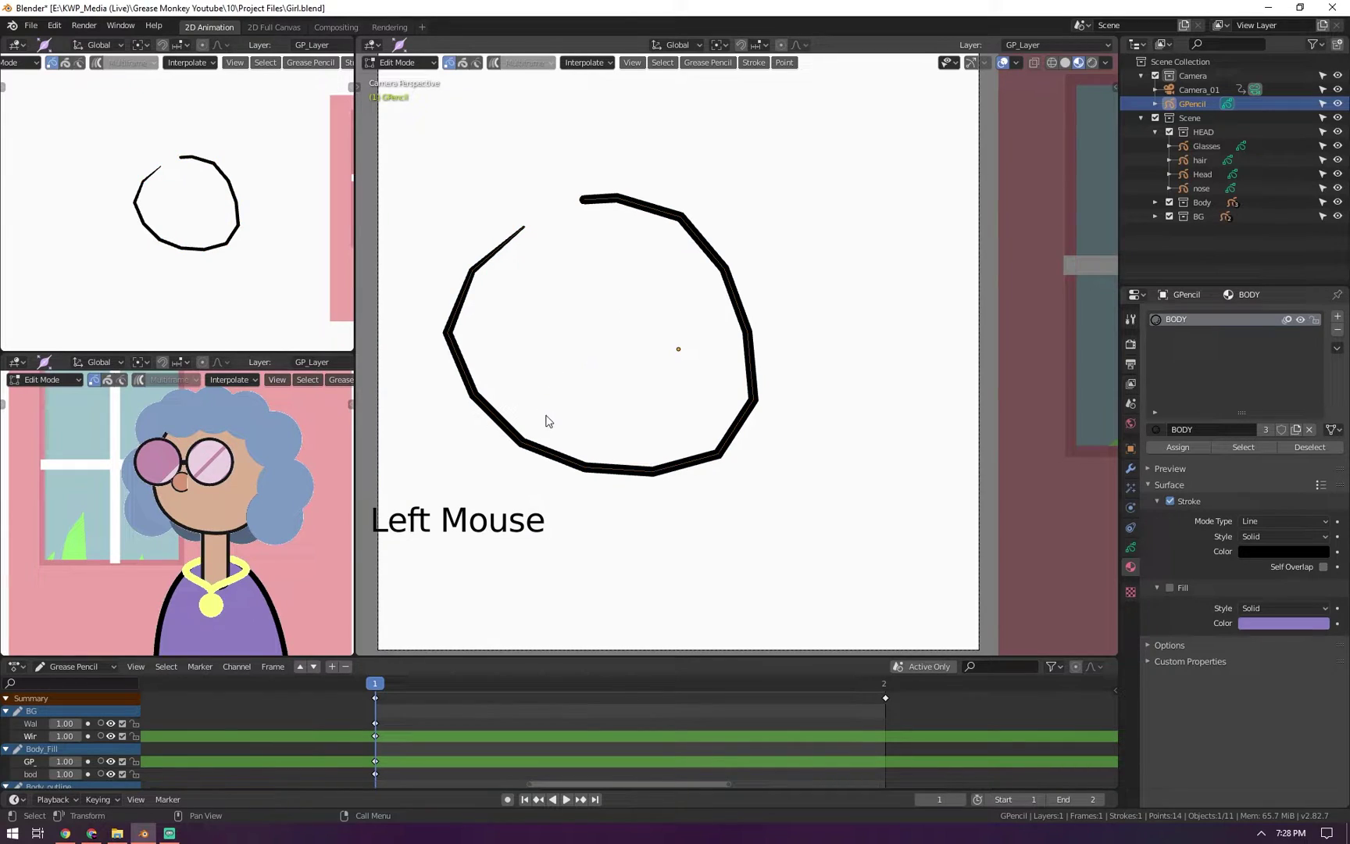
# Select all points of the simplified stroke and apply To Sphere with a factor of 1.000
pyautogui.click(619, 198)
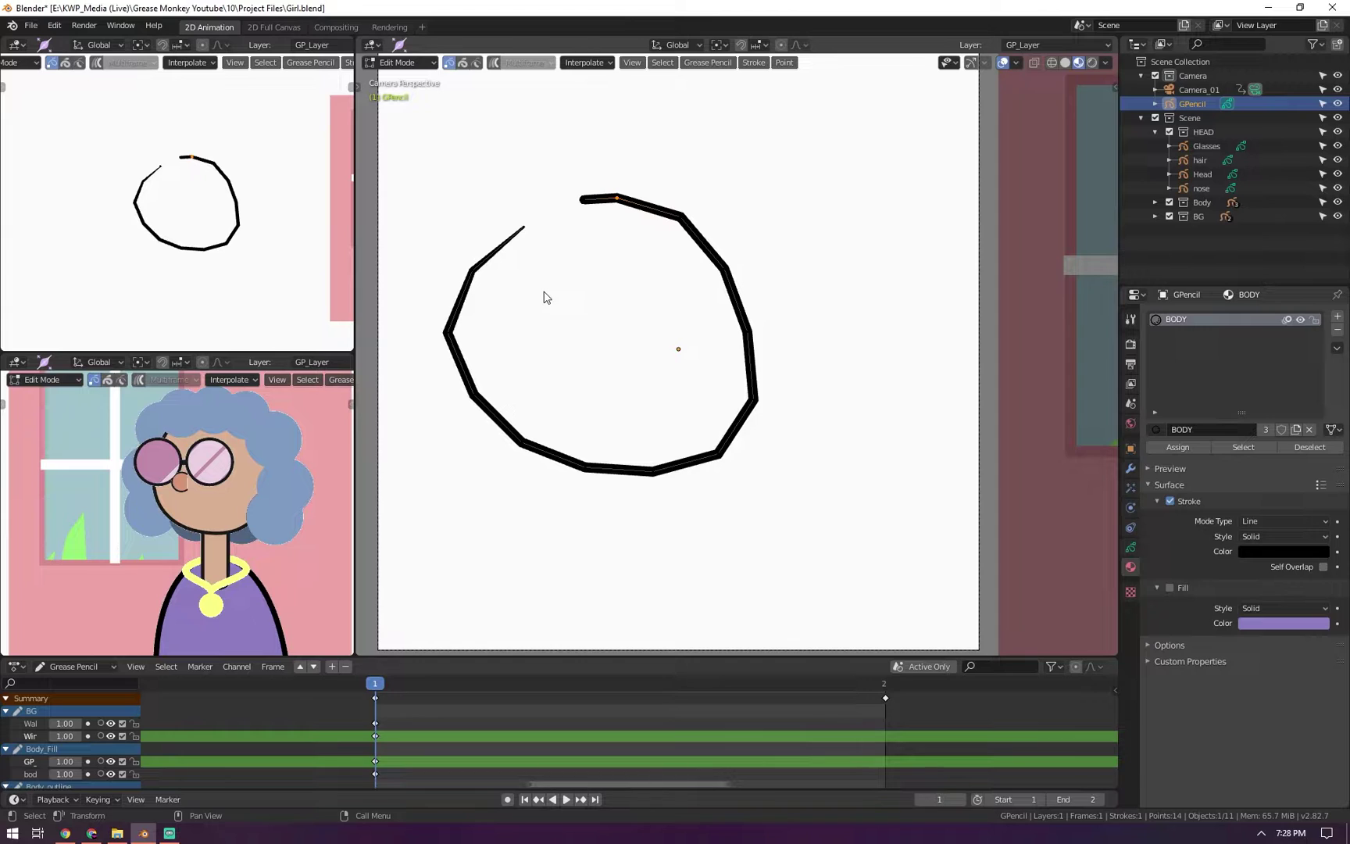
pyautogui.press('Tab')
pyautogui.press('Tab')
pyautogui.press('a')
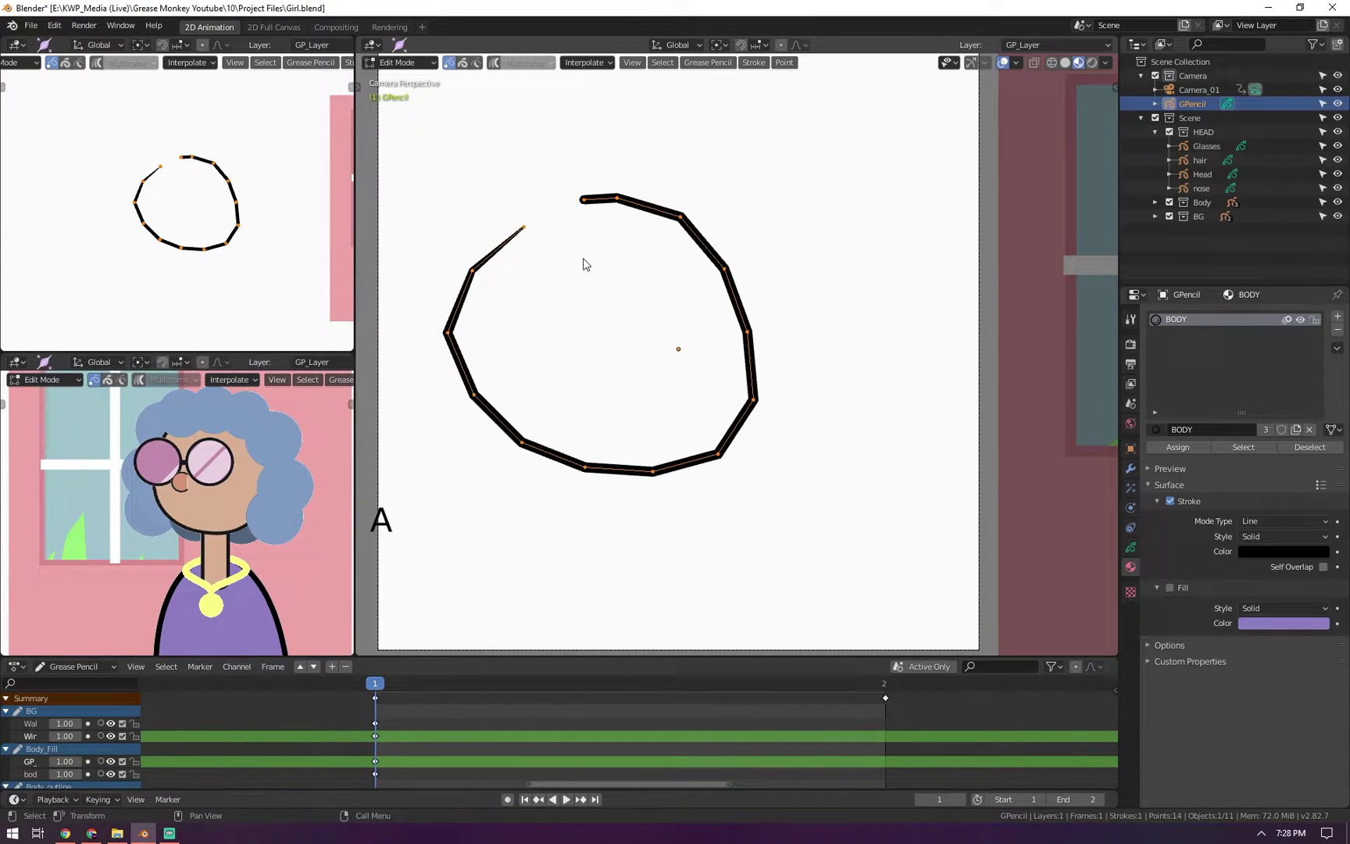
pyautogui.middleClick(588, 258)
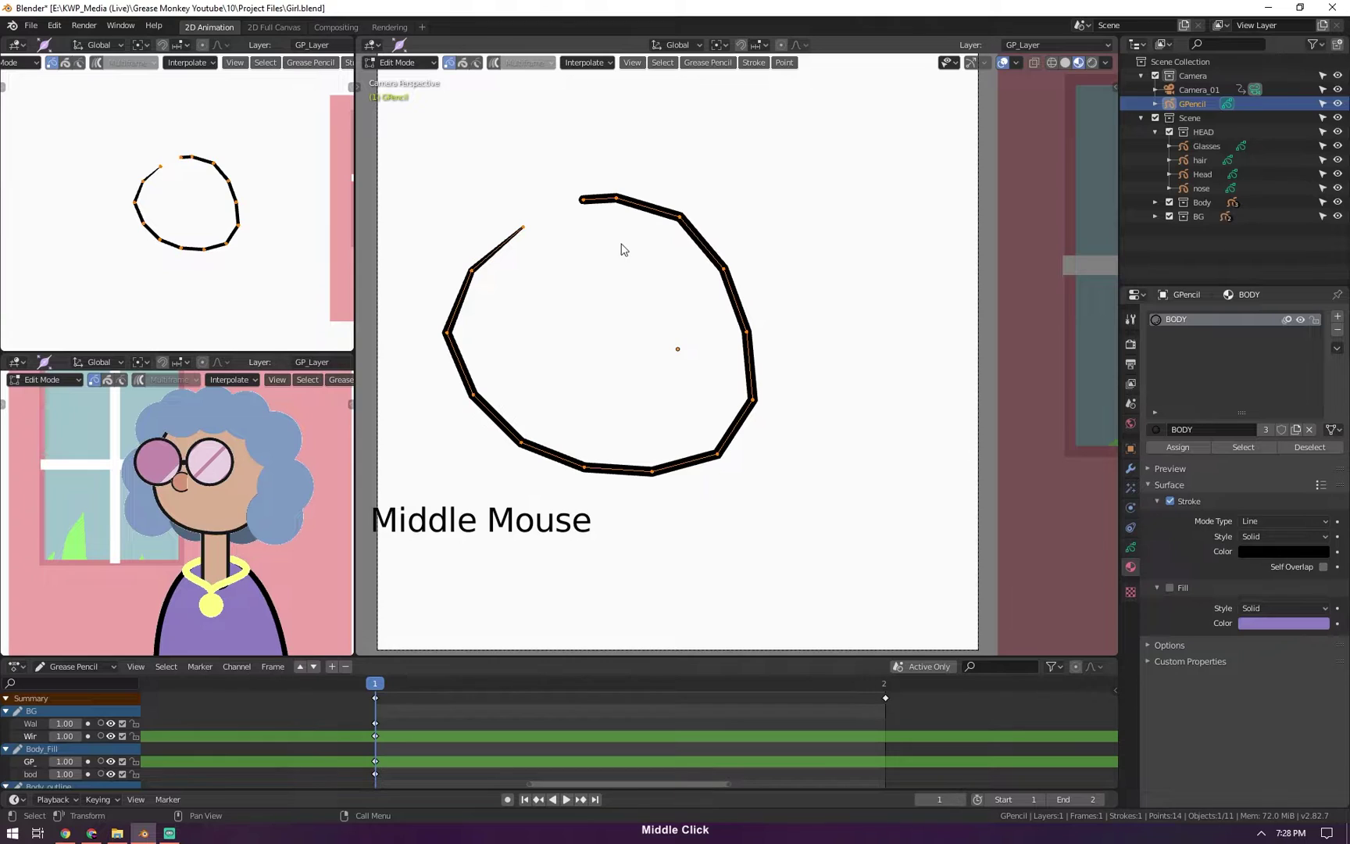
pyautogui.rightClick(589, 282)
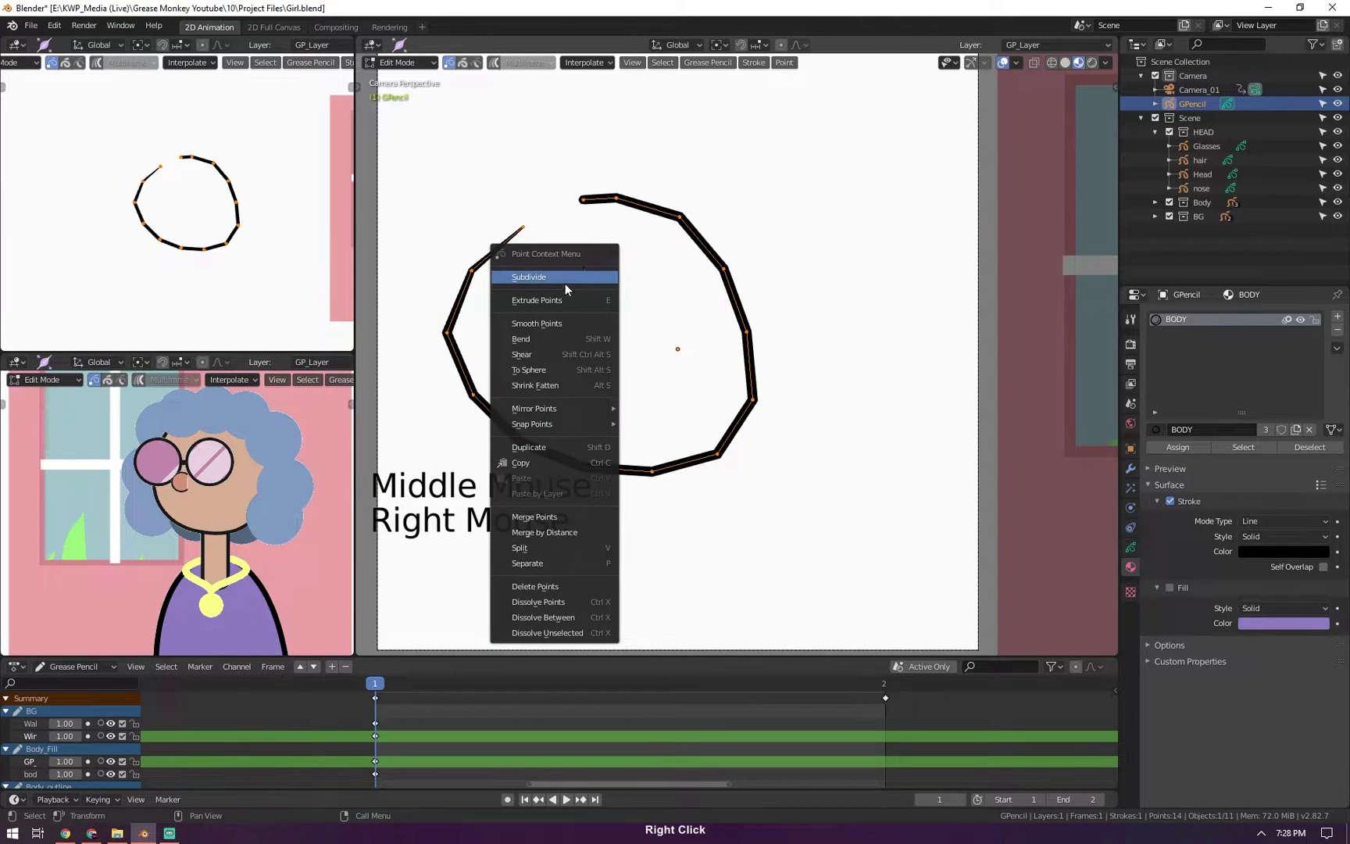
pyautogui.click(554, 370)
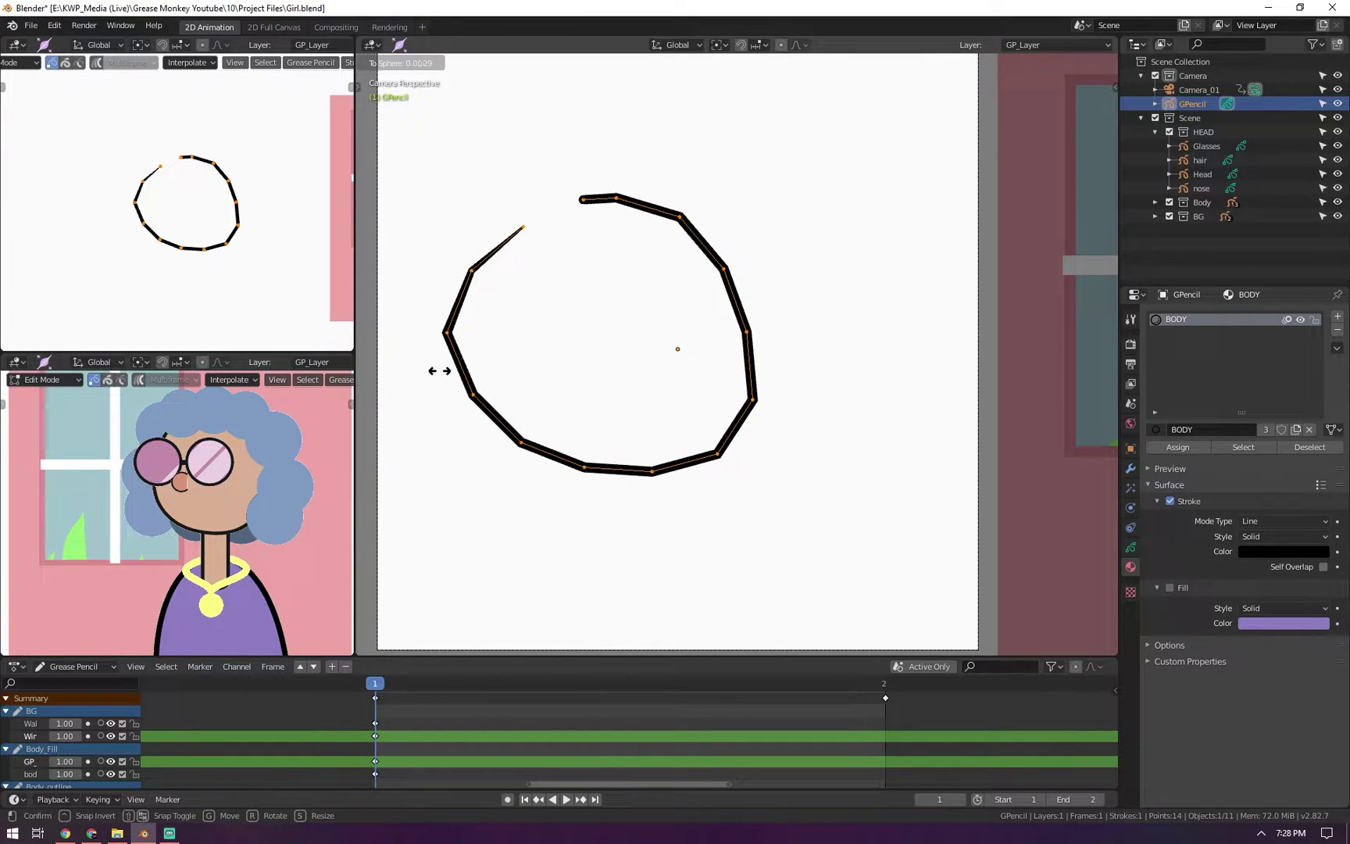
pyautogui.click(600, 369)
pyautogui.rightClick(570, 289)
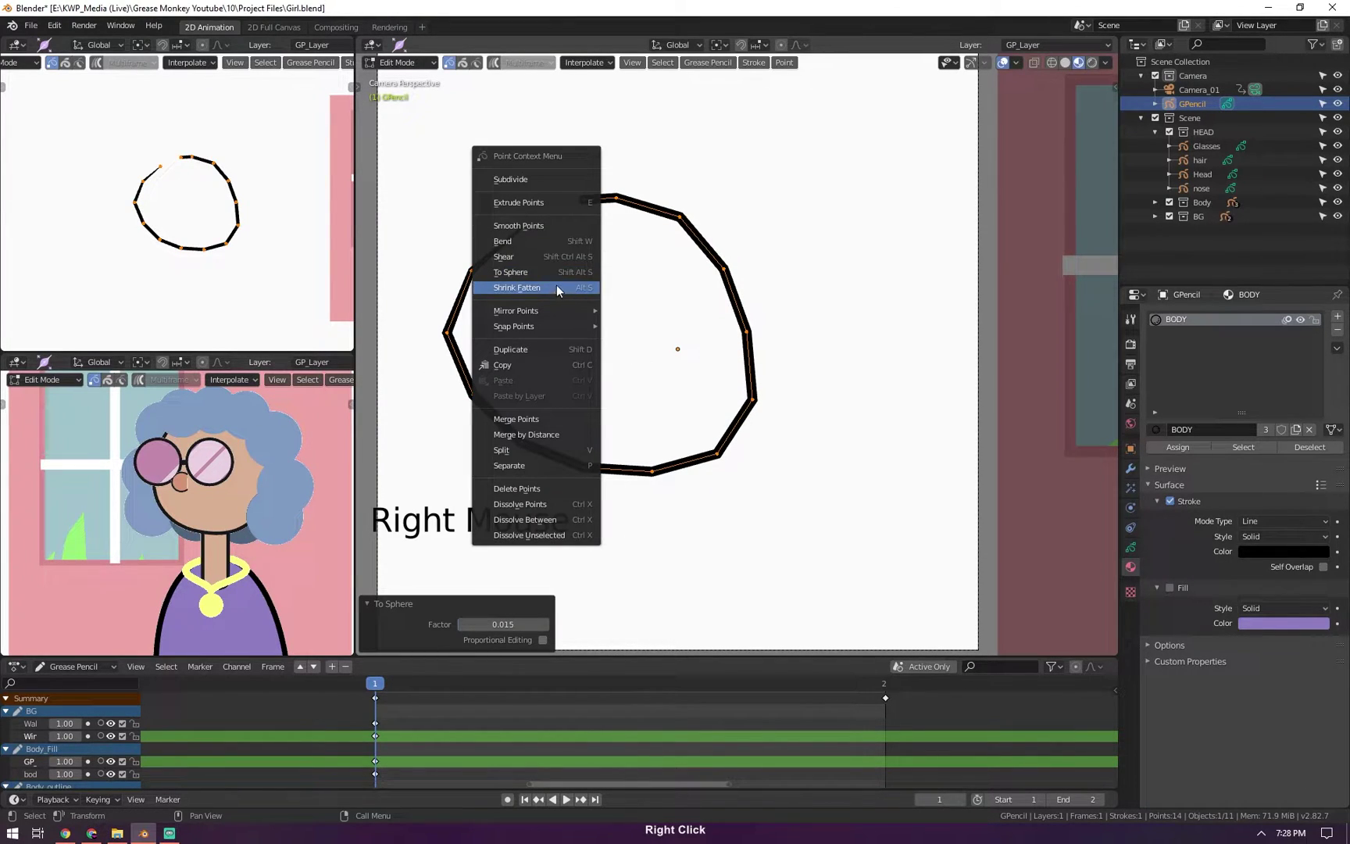
pyautogui.click(549, 271)
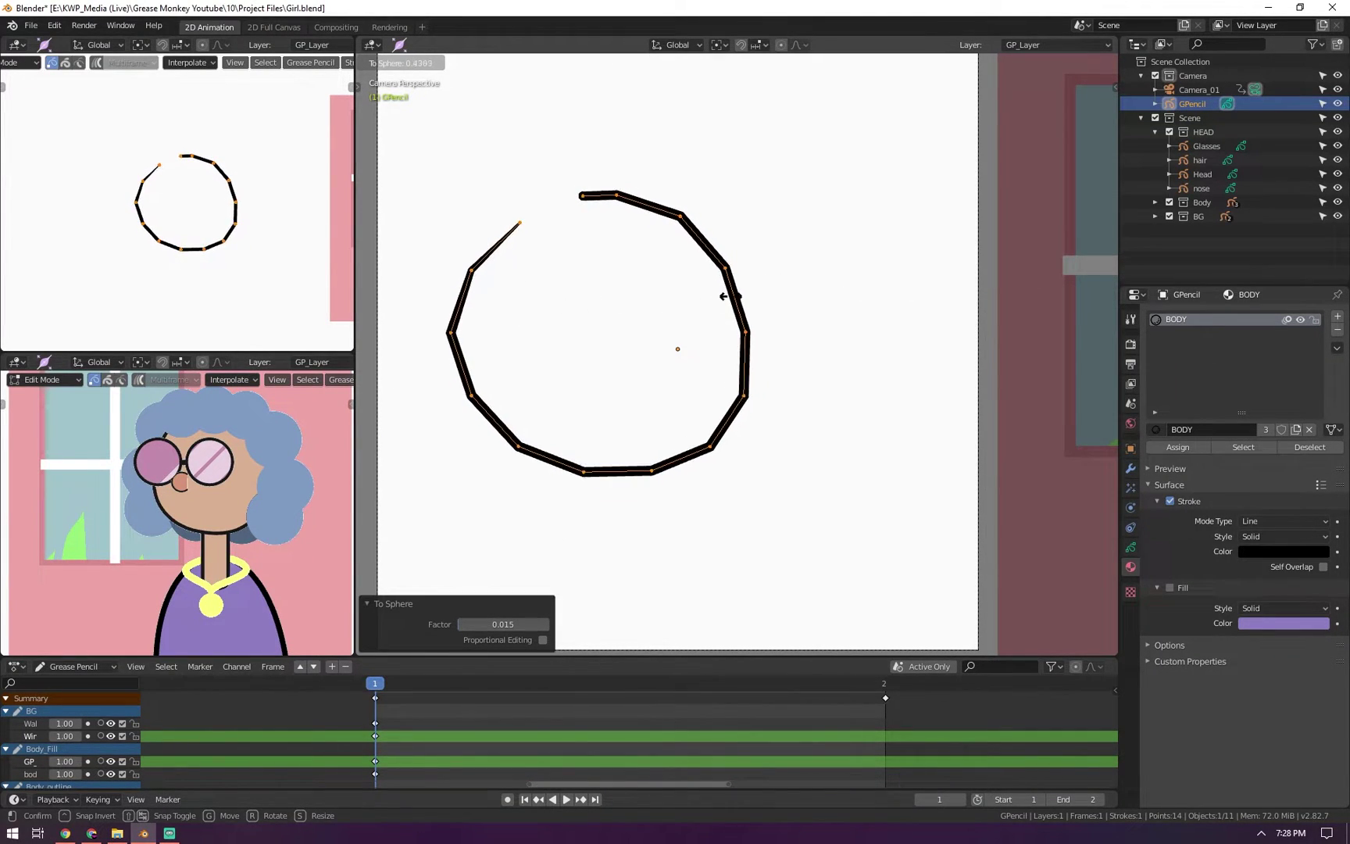
pyautogui.click(970, 295)
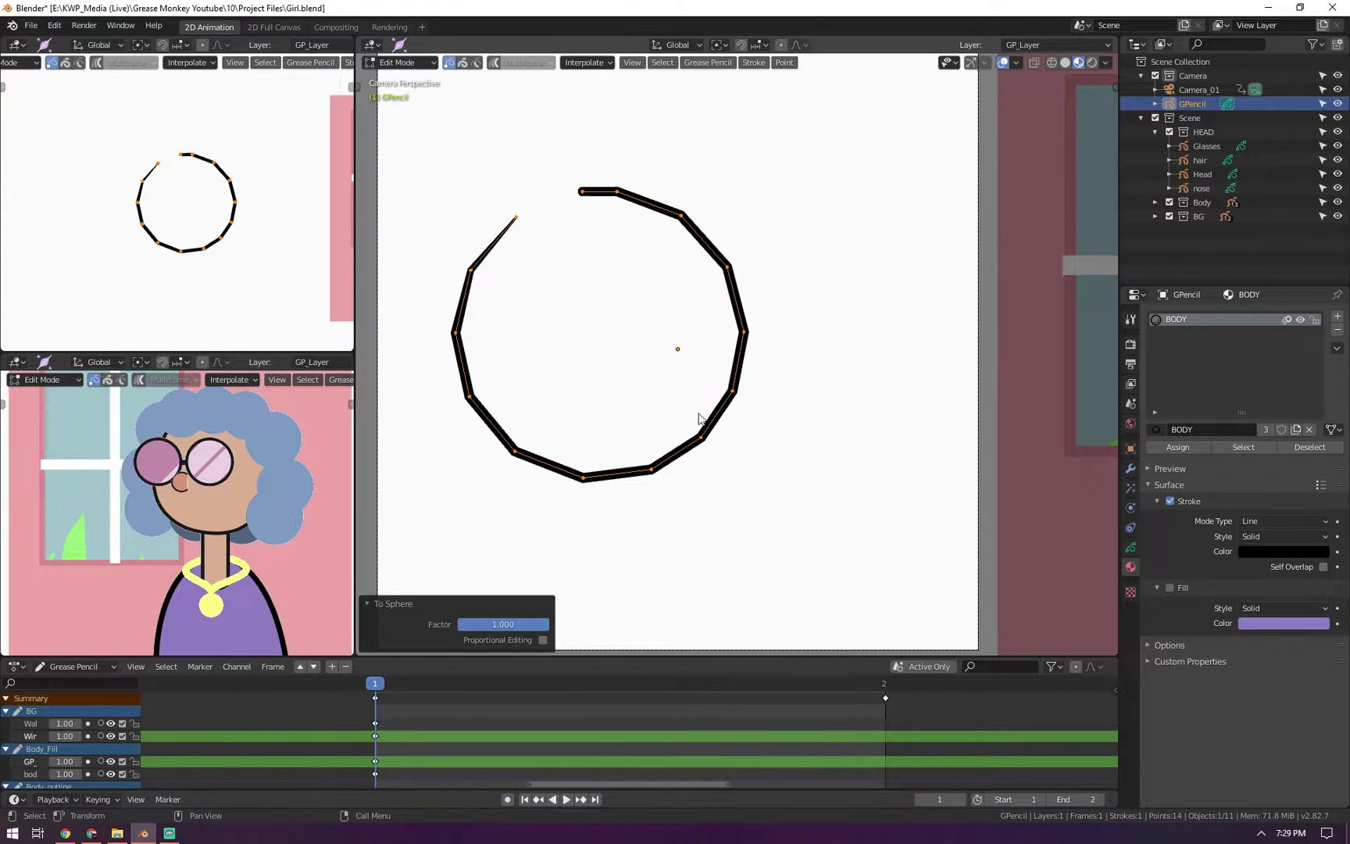
# Add a Subdivide modifier with Level 2 to the GPencil object and return to Edit Mode
pyautogui.press('Tab')
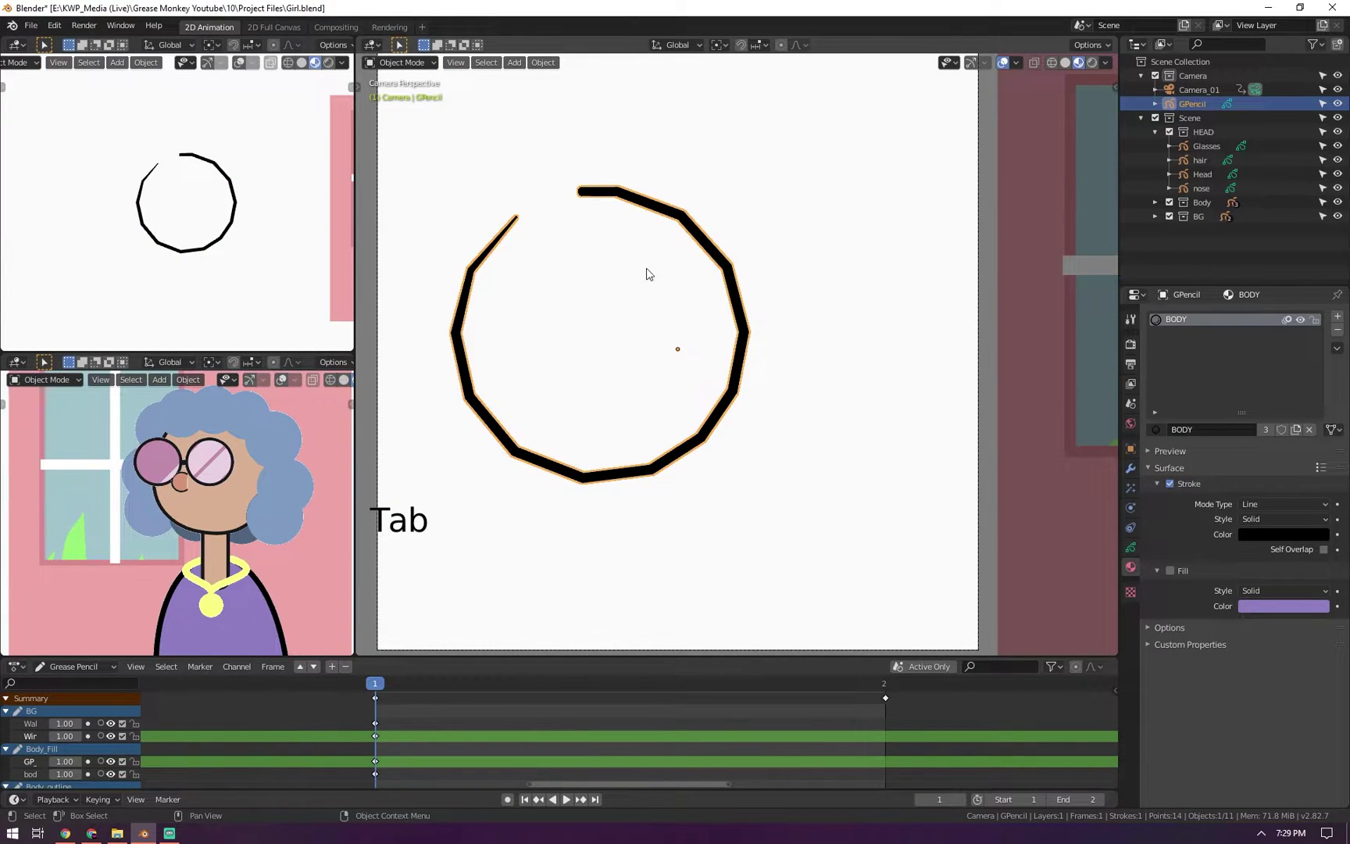
pyautogui.press('Tab')
pyautogui.press('Tab')
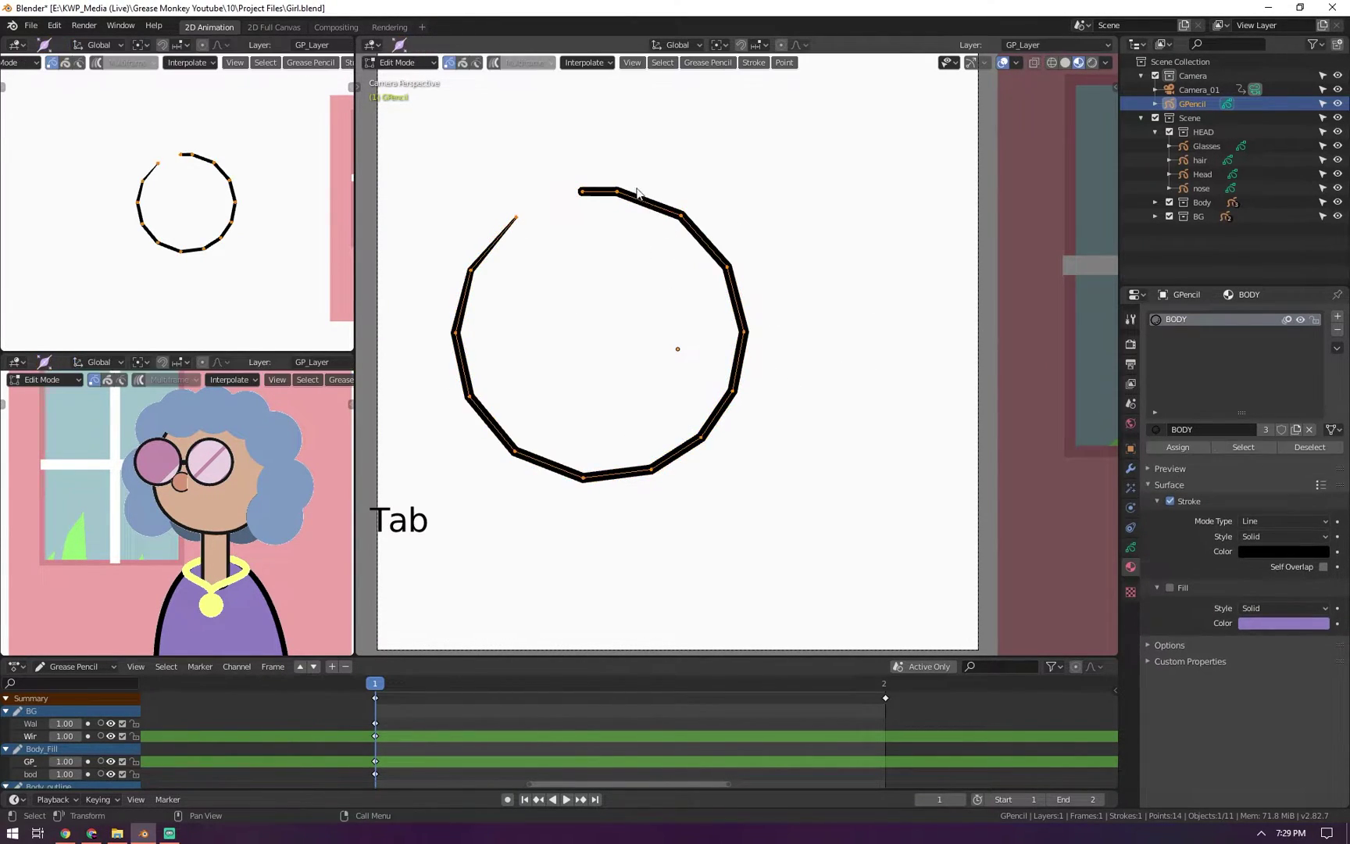
pyautogui.scroll(-1, 1125, 472)
pyautogui.click(1130, 468)
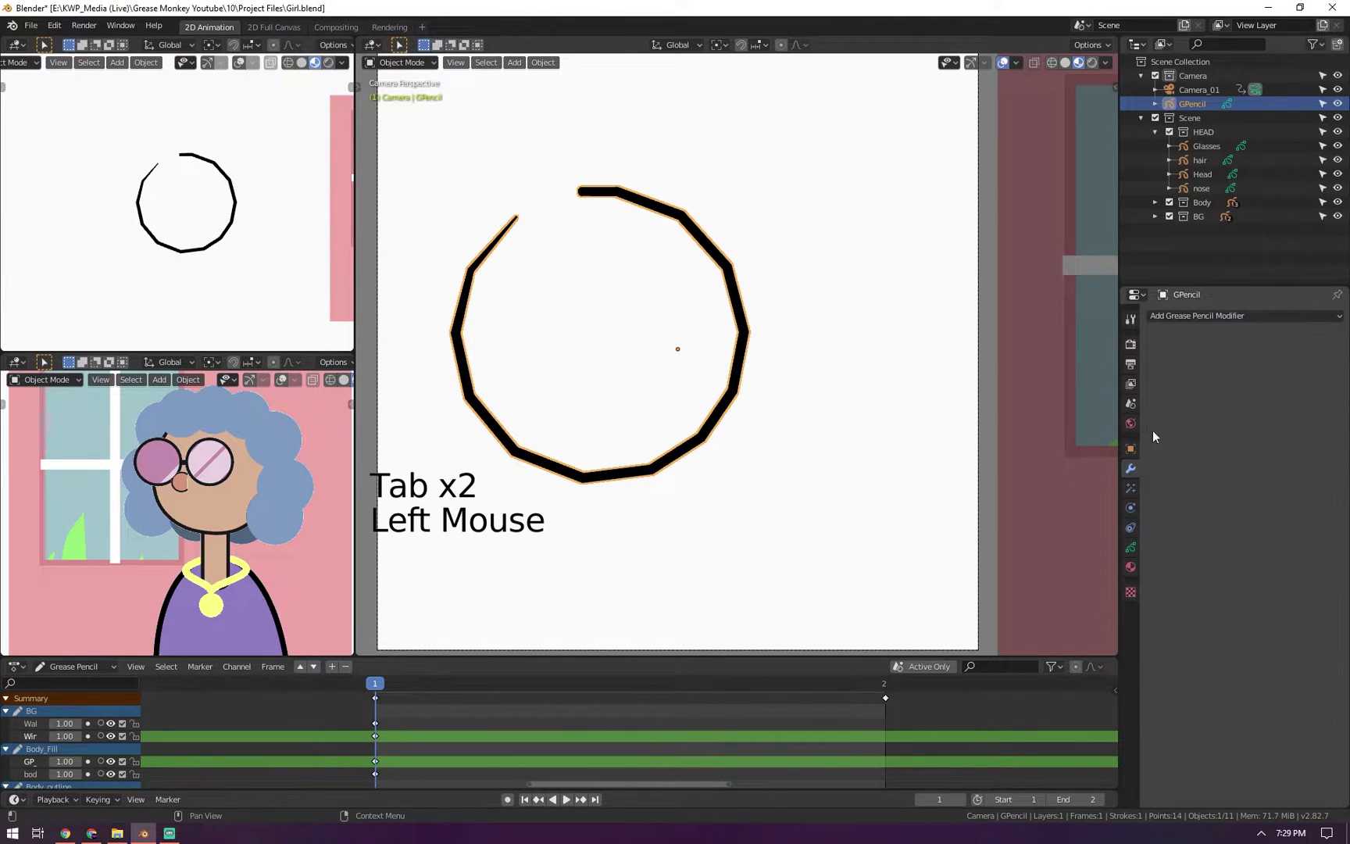
pyautogui.click(1192, 314)
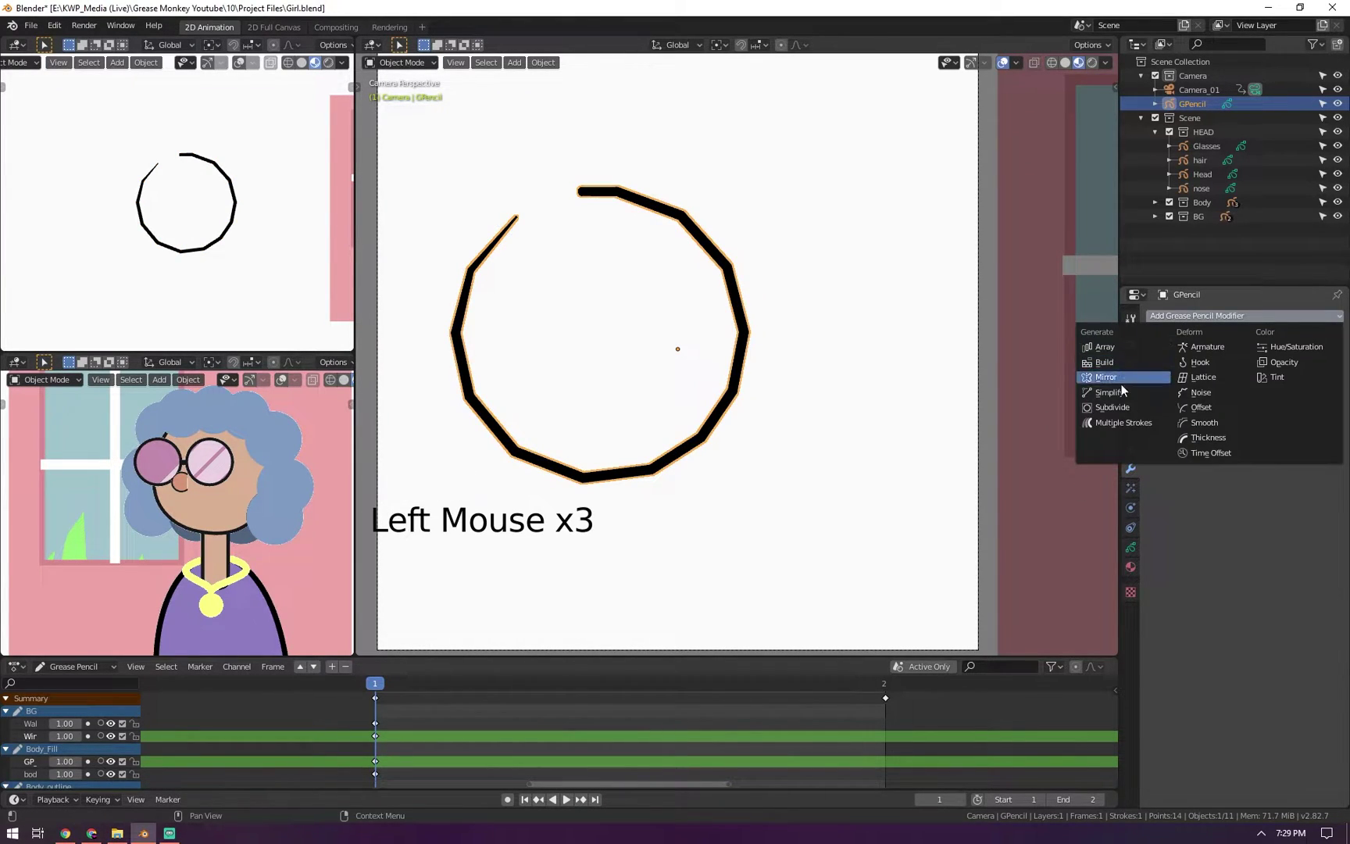
pyautogui.click(1117, 405)
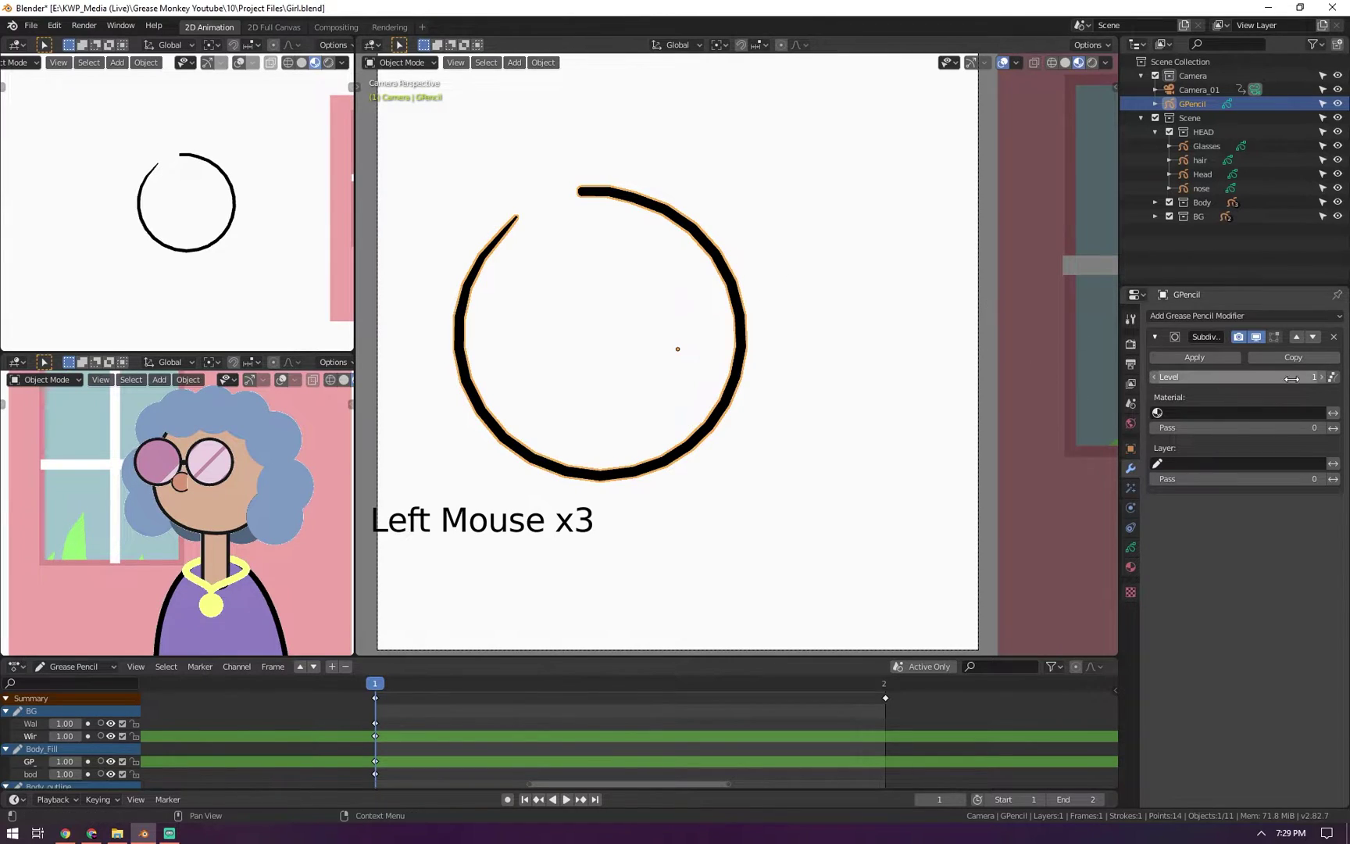
pyautogui.click(1316, 378)
pyautogui.press('Tab')
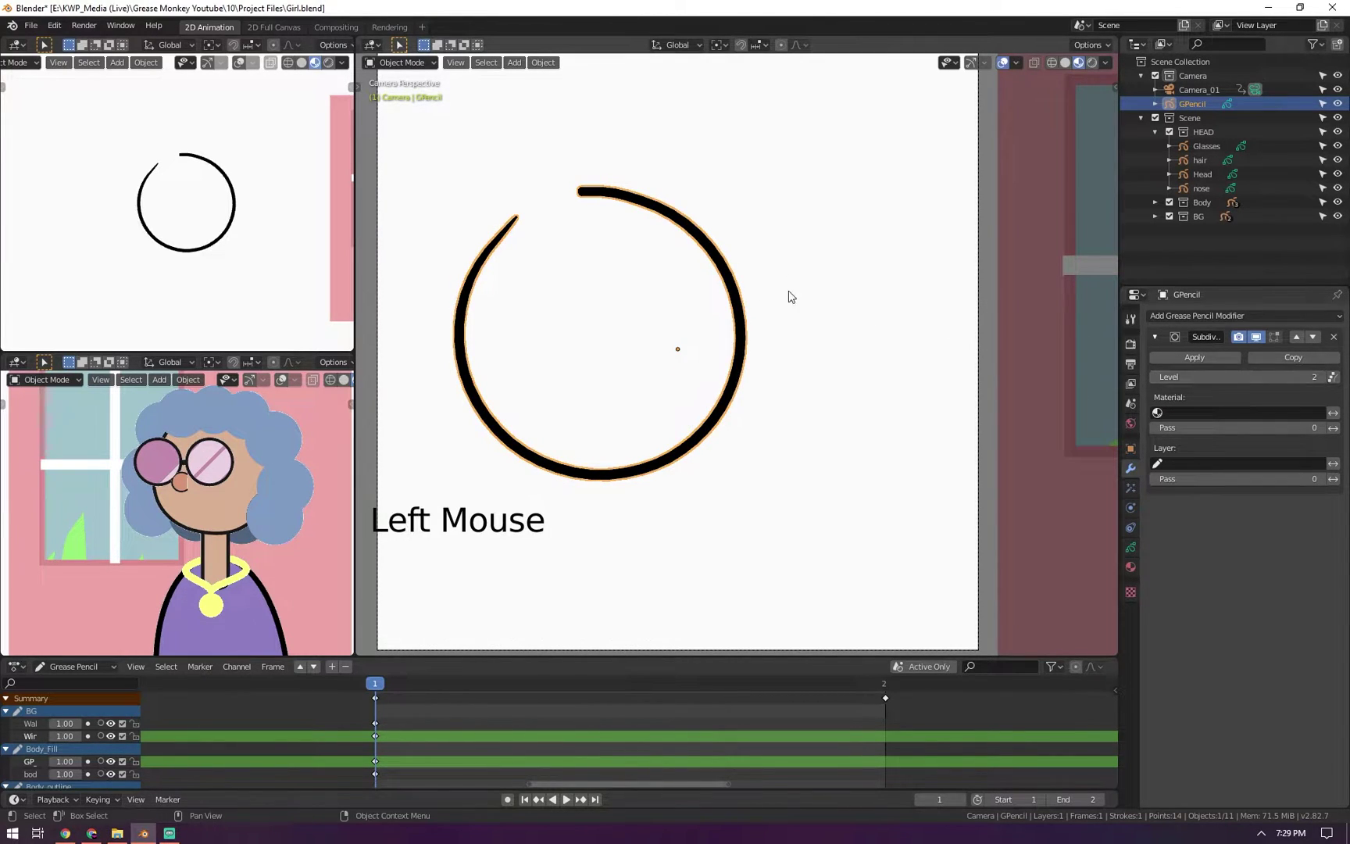
pyautogui.press('Tab')
pyautogui.press('Tab')
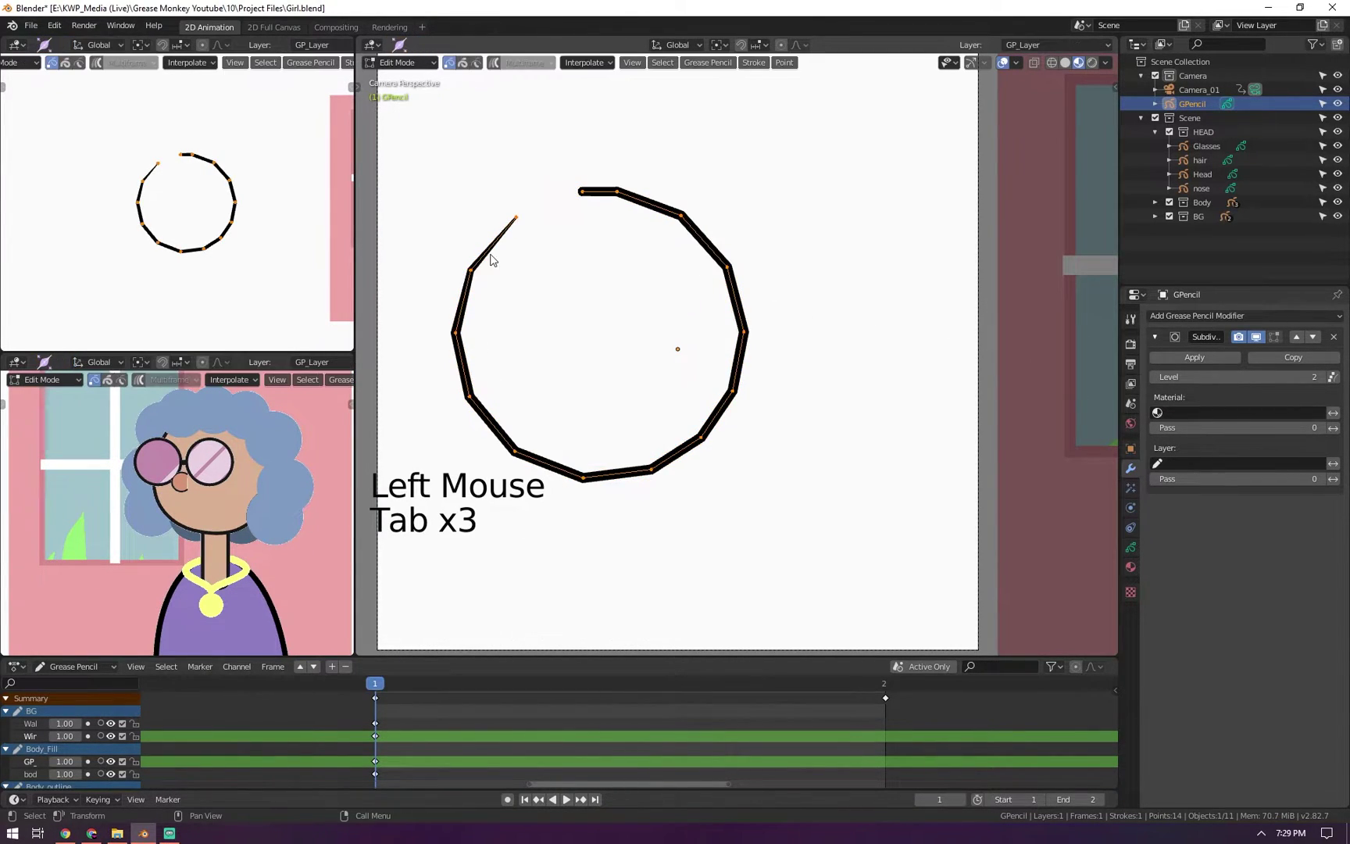
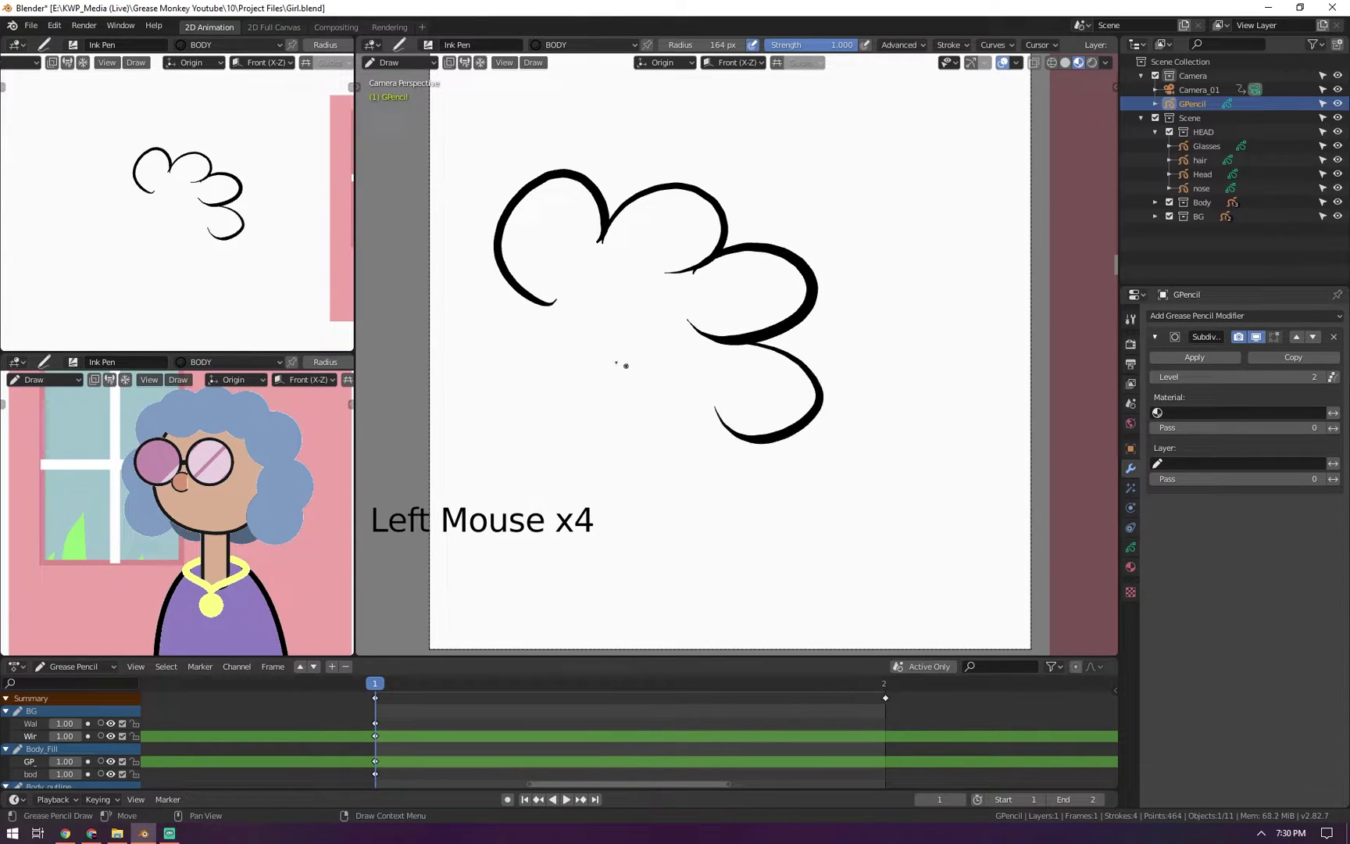
# Draw a small curved lobe below the first lobe of the cloud-like outline and enter Edit Mode
pyautogui.moveTo(555, 300)
pyautogui.mouseDown()
pyautogui.moveTo(515, 308)
pyautogui.moveTo(535, 346)
pyautogui.mouseUp()
pyautogui.press('Tab')
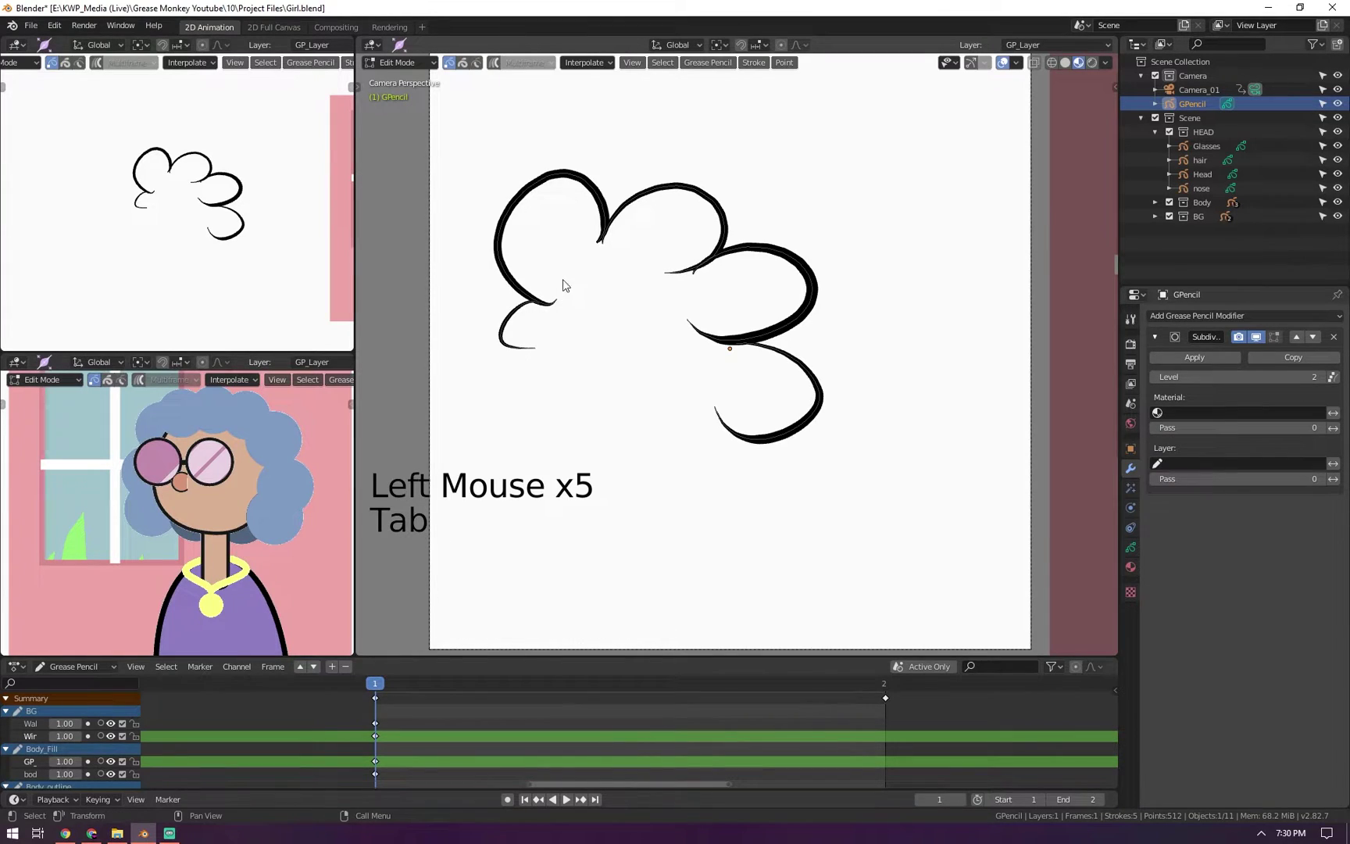
# Switch to stroke selection and test-grab the large first lobe and the small lobe below it without moving either
pyautogui.click(534, 189)
pyautogui.press('2')
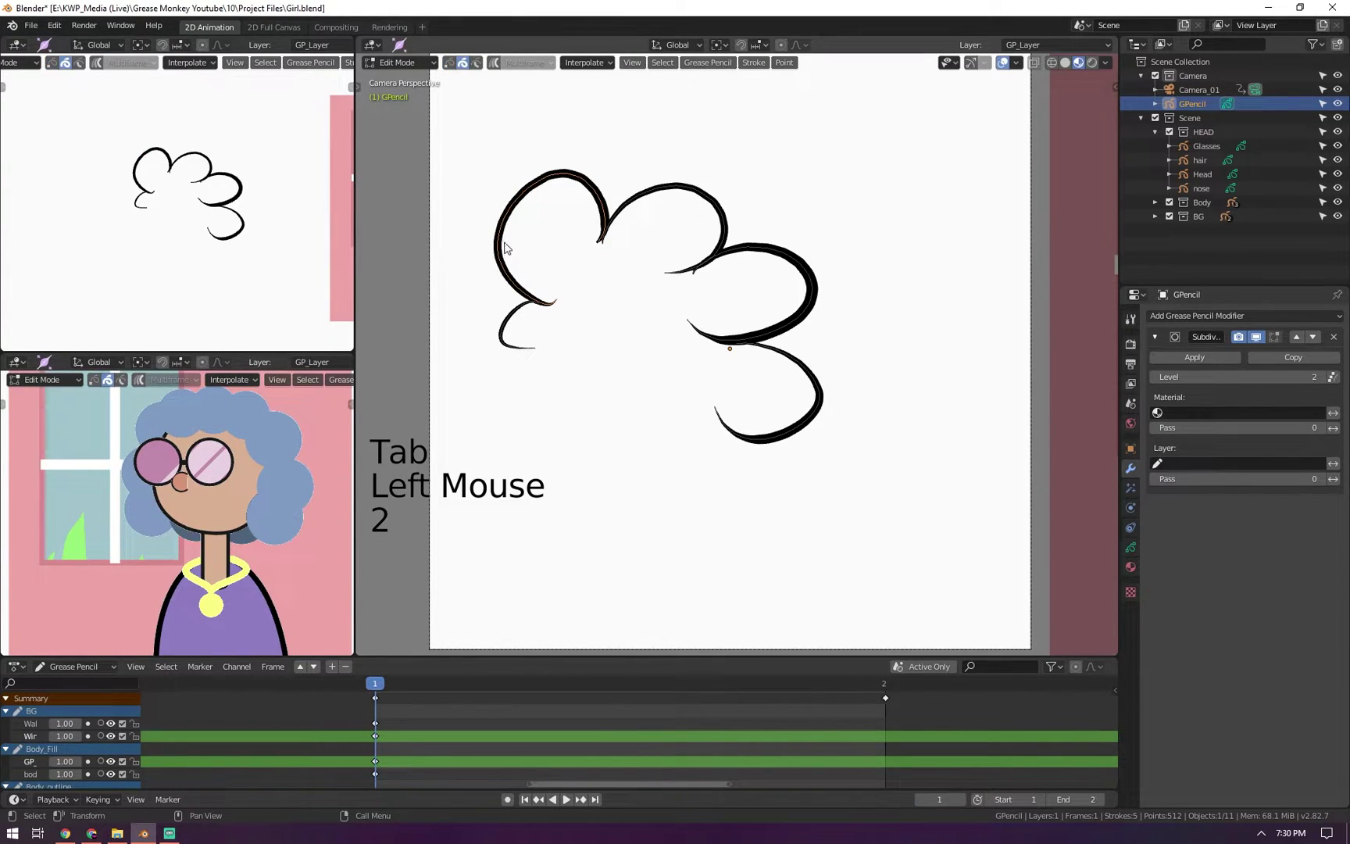
pyautogui.press('g')
pyautogui.press('Escape')
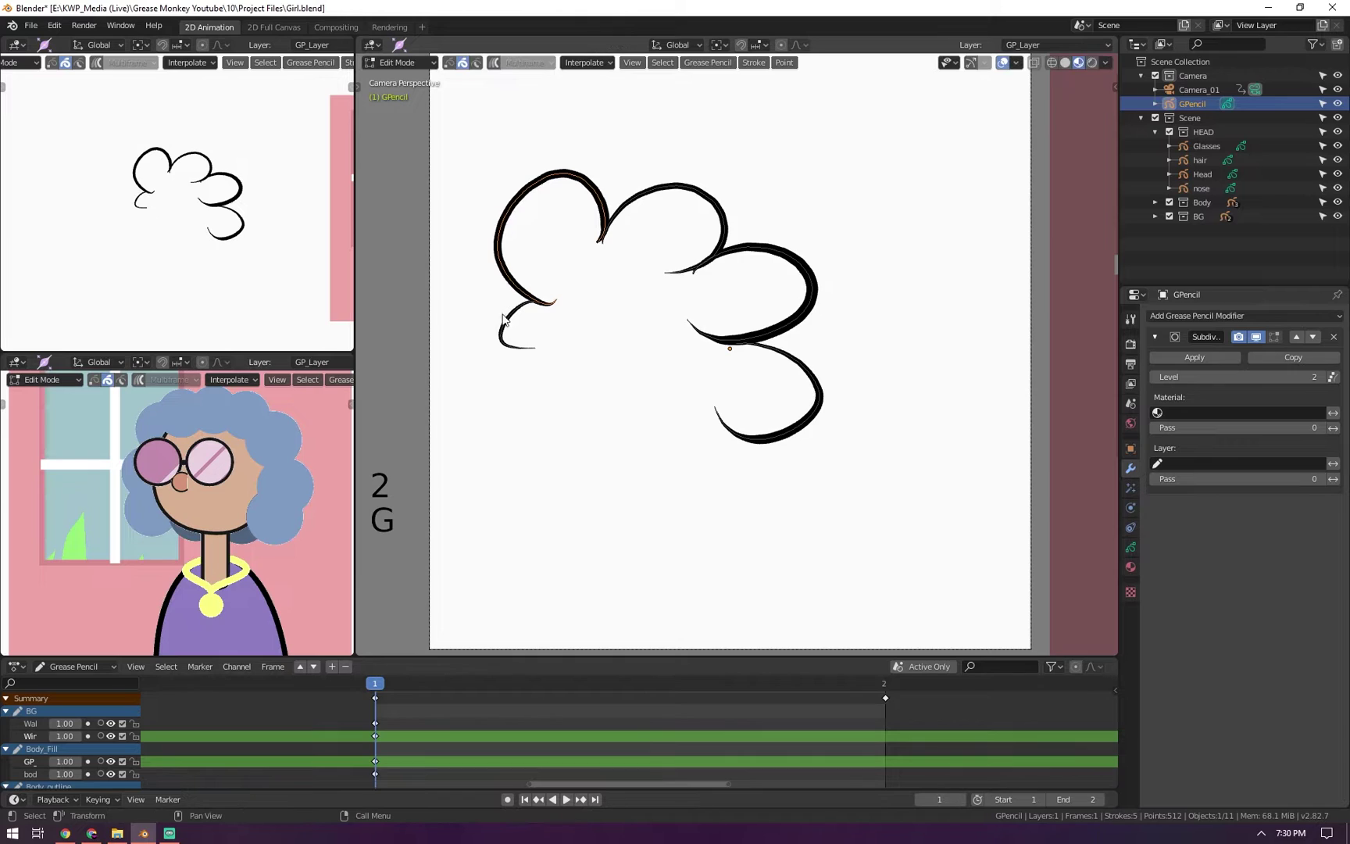
pyautogui.click(504, 319)
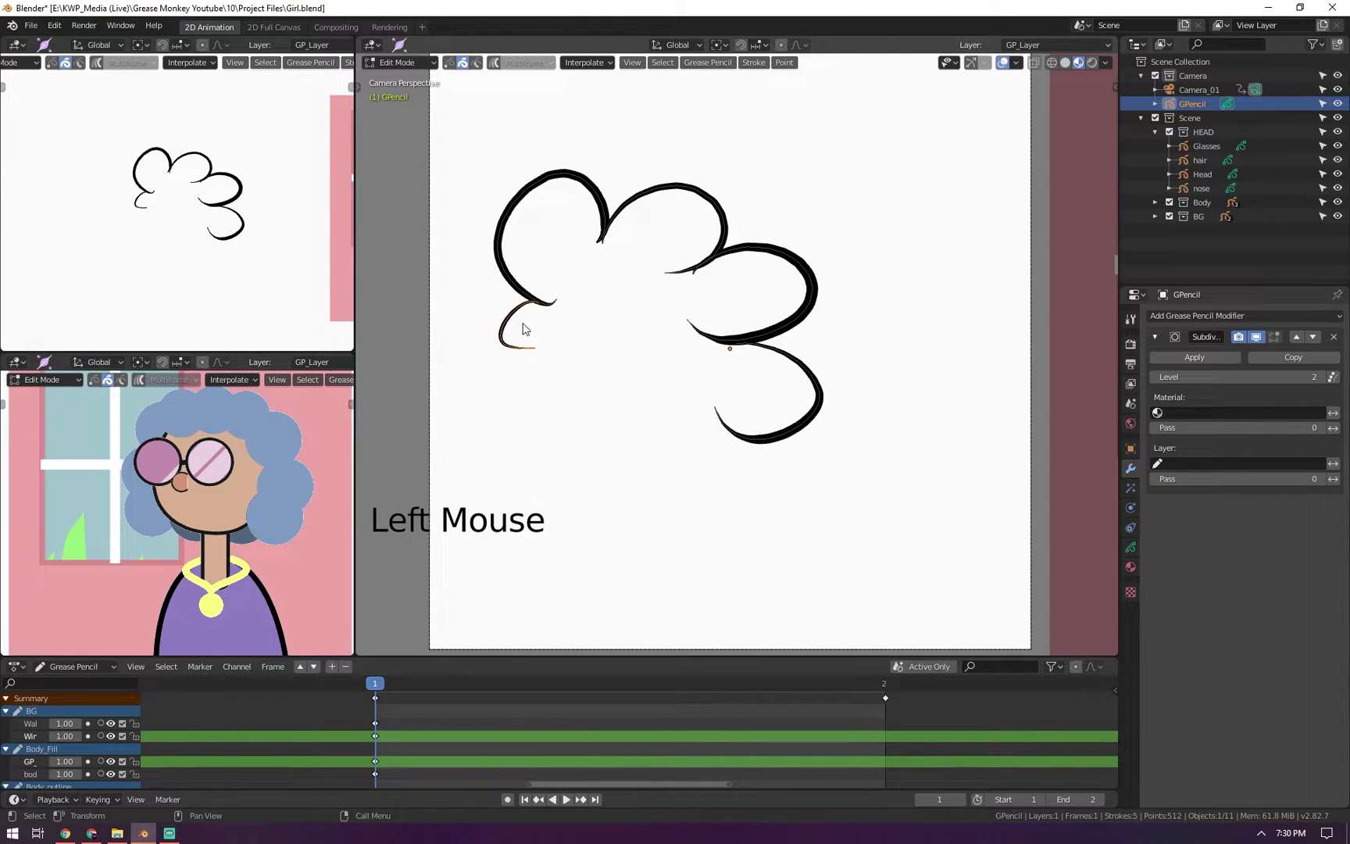
pyautogui.press('g')
pyautogui.press('Escape')
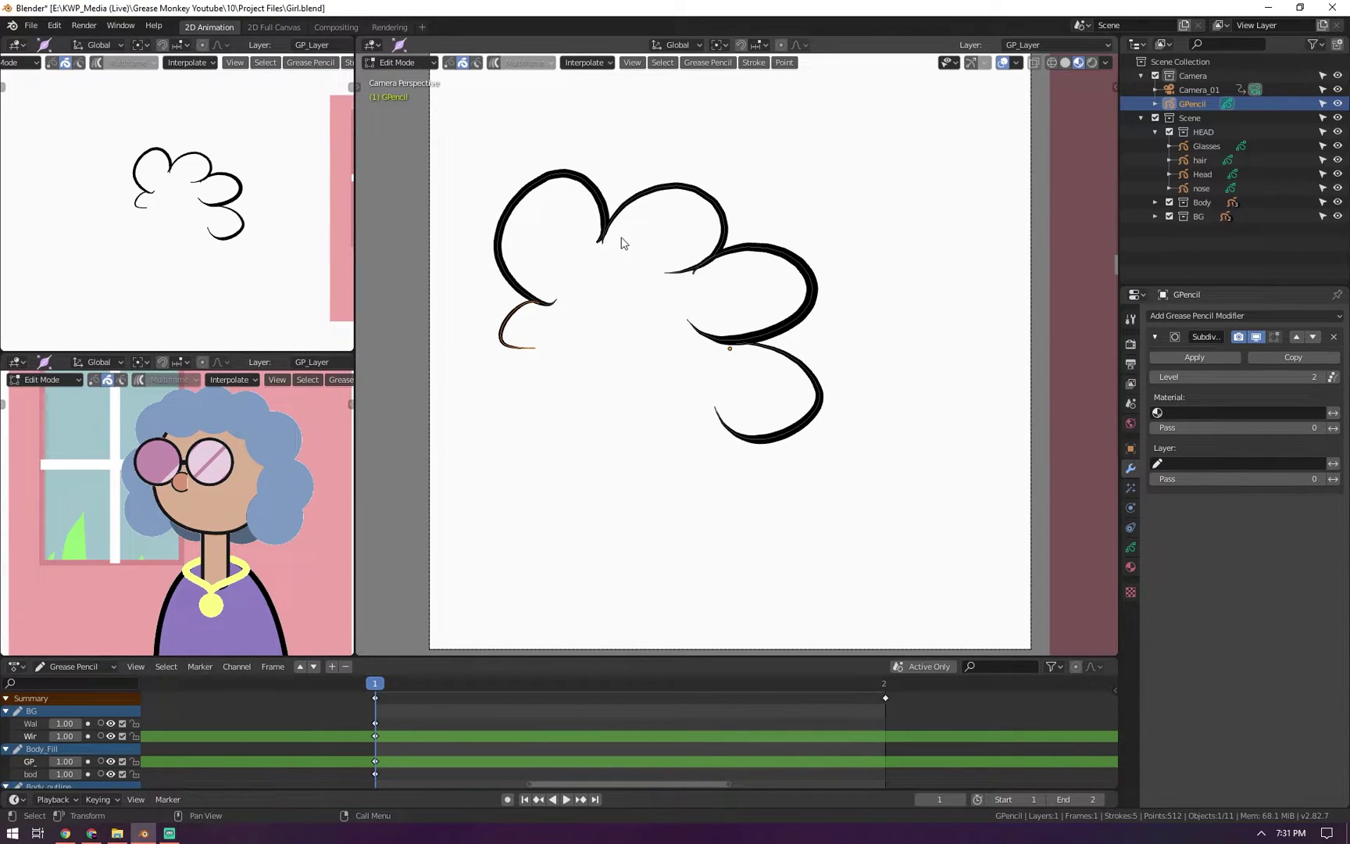
# Move the large first lobe up and left, away from its neighbour, and join it with the second lobe's stroke
pyautogui.click(547, 190)
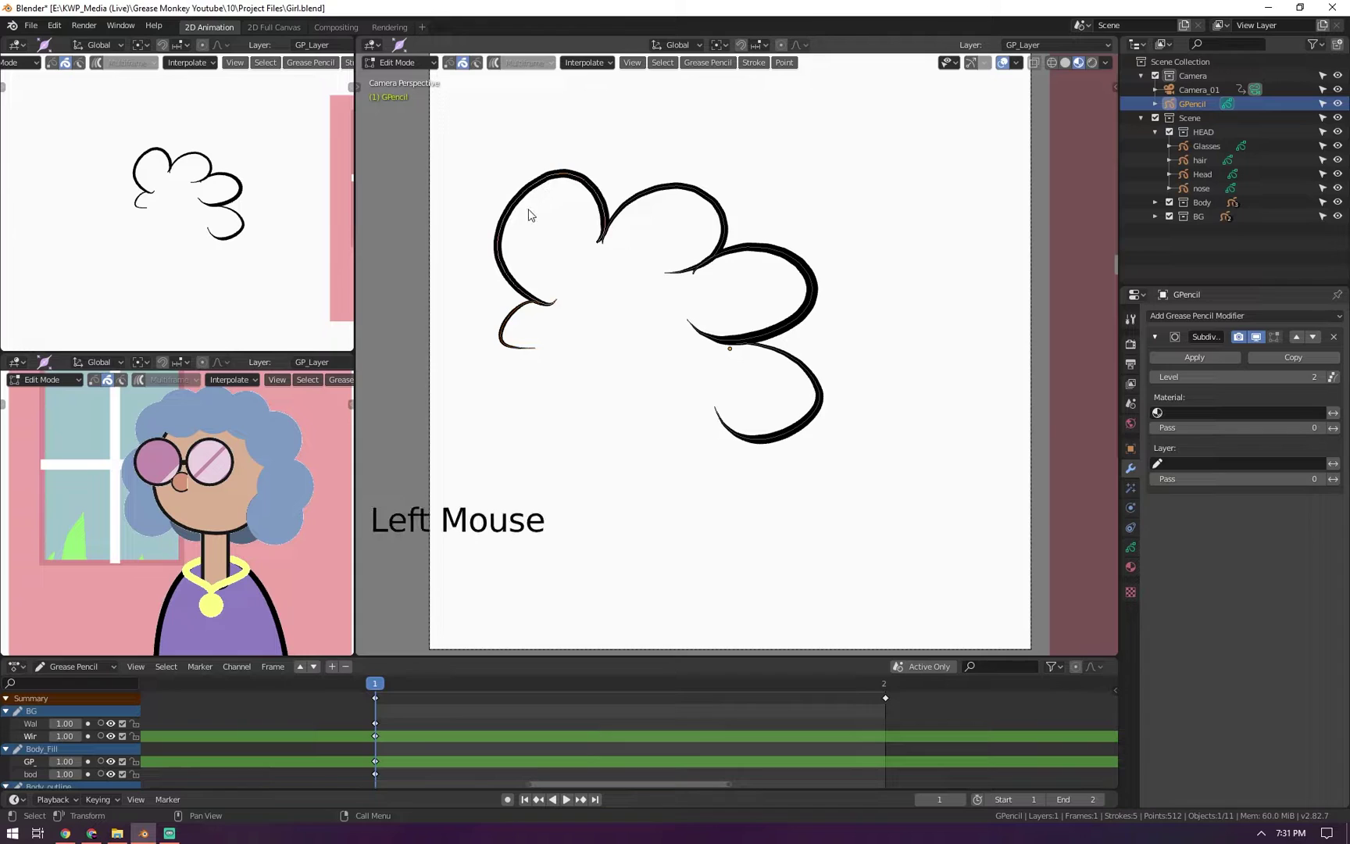
pyautogui.press('g')
pyautogui.click(497, 234)
pyautogui.keyDown('shift'); pyautogui.click(623, 232); pyautogui.keyUp('shift')
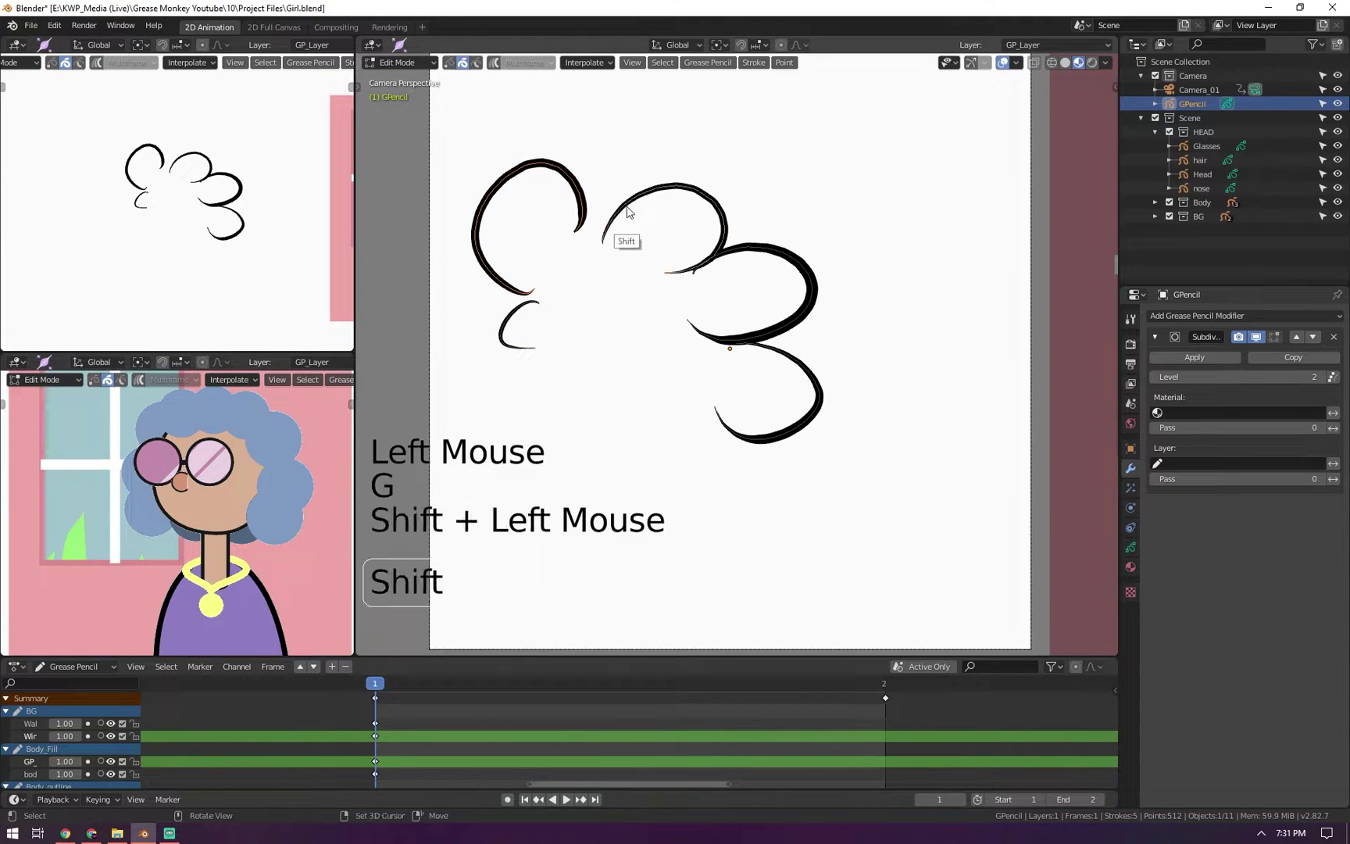
pyautogui.press('j')
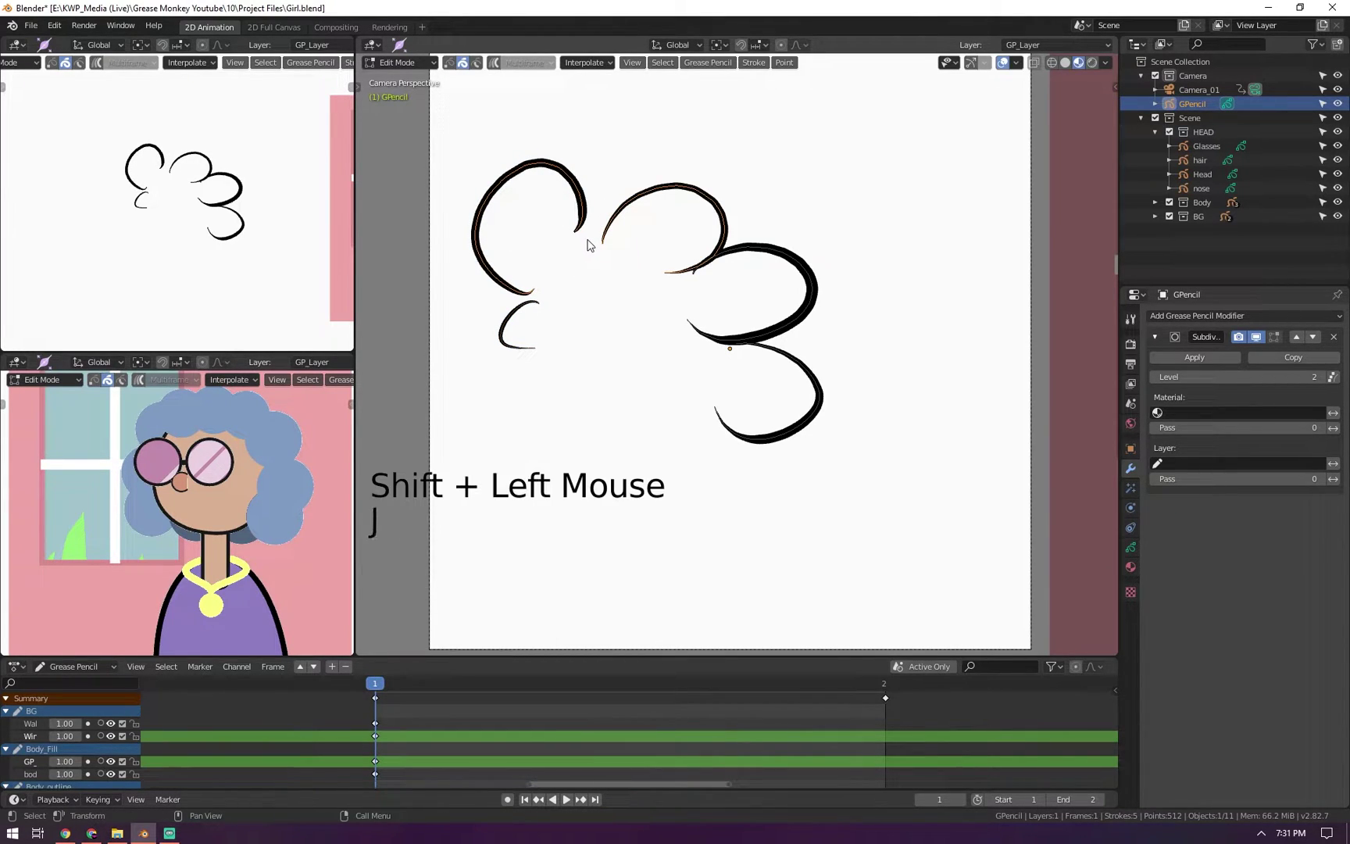
pyautogui.hotkey('ctrl', 'j')
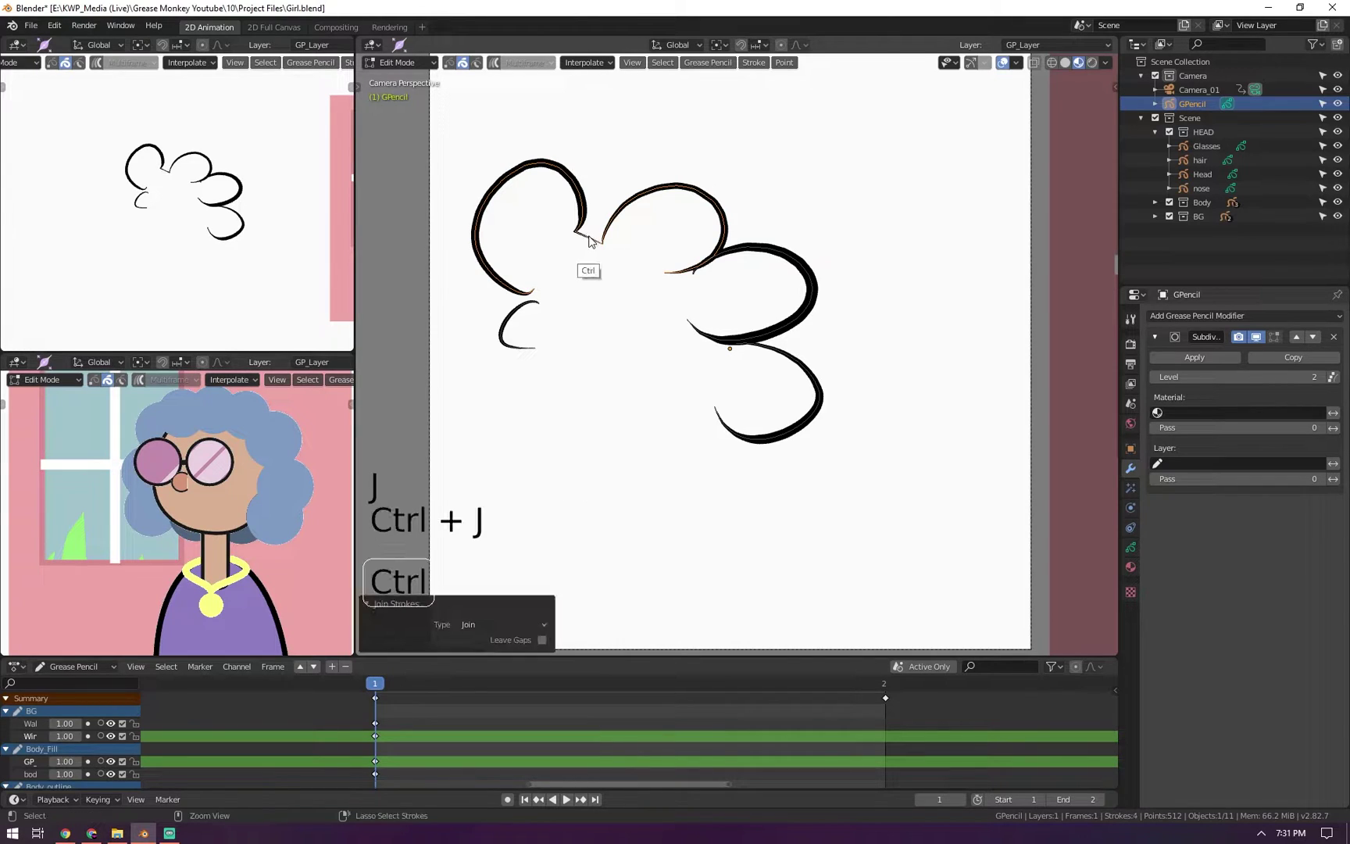
pyautogui.click(588, 221)
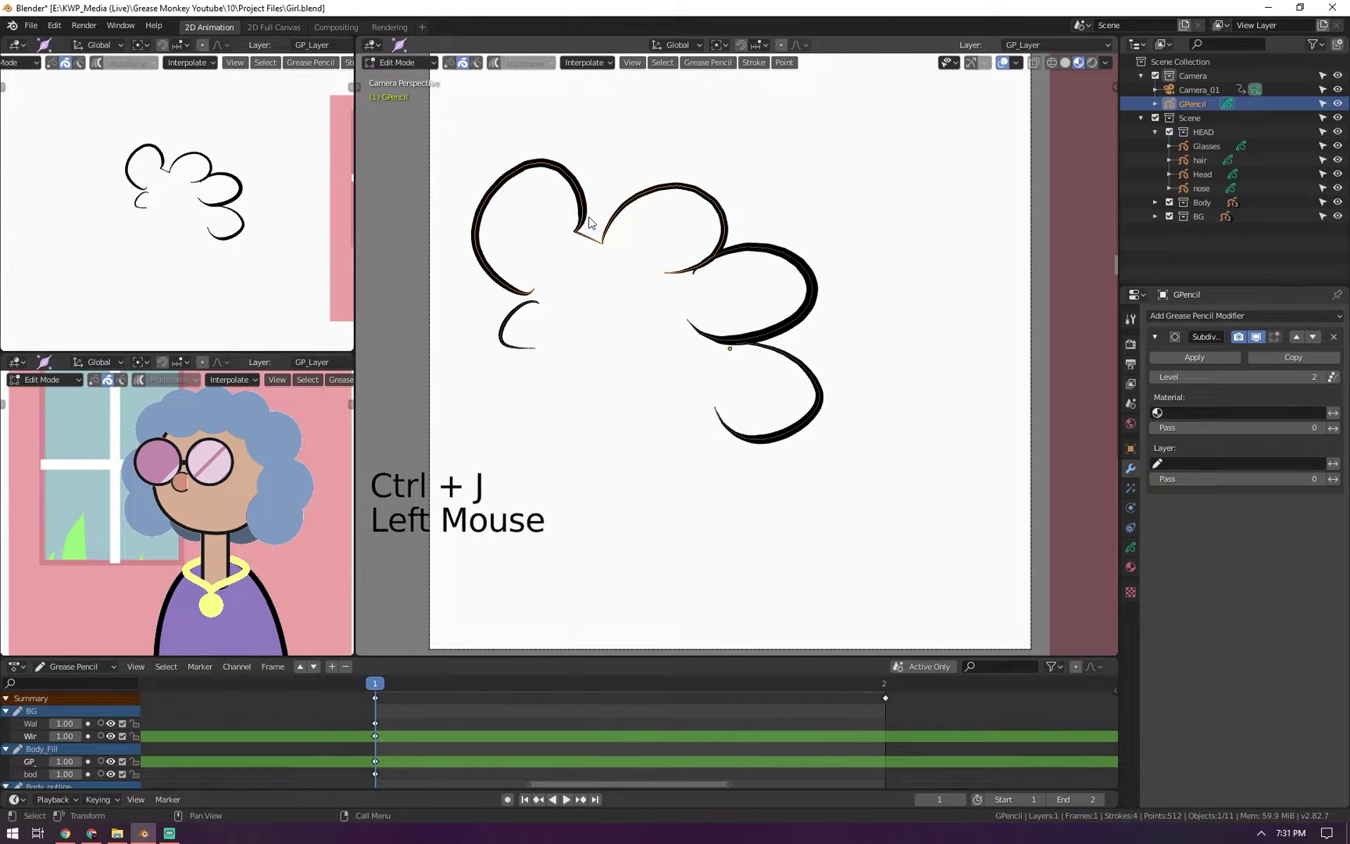
# Undo the join and the move of the first lobe
pyautogui.hotkey('ctrl', 'z')
pyautogui.hotkey('ctrl', 'z')
pyautogui.hotkey('ctrl', 'z')
pyautogui.hotkey('ctrl', 'z')
pyautogui.hotkey('ctrl', 'z')
pyautogui.hotkey('ctrl', 'z')
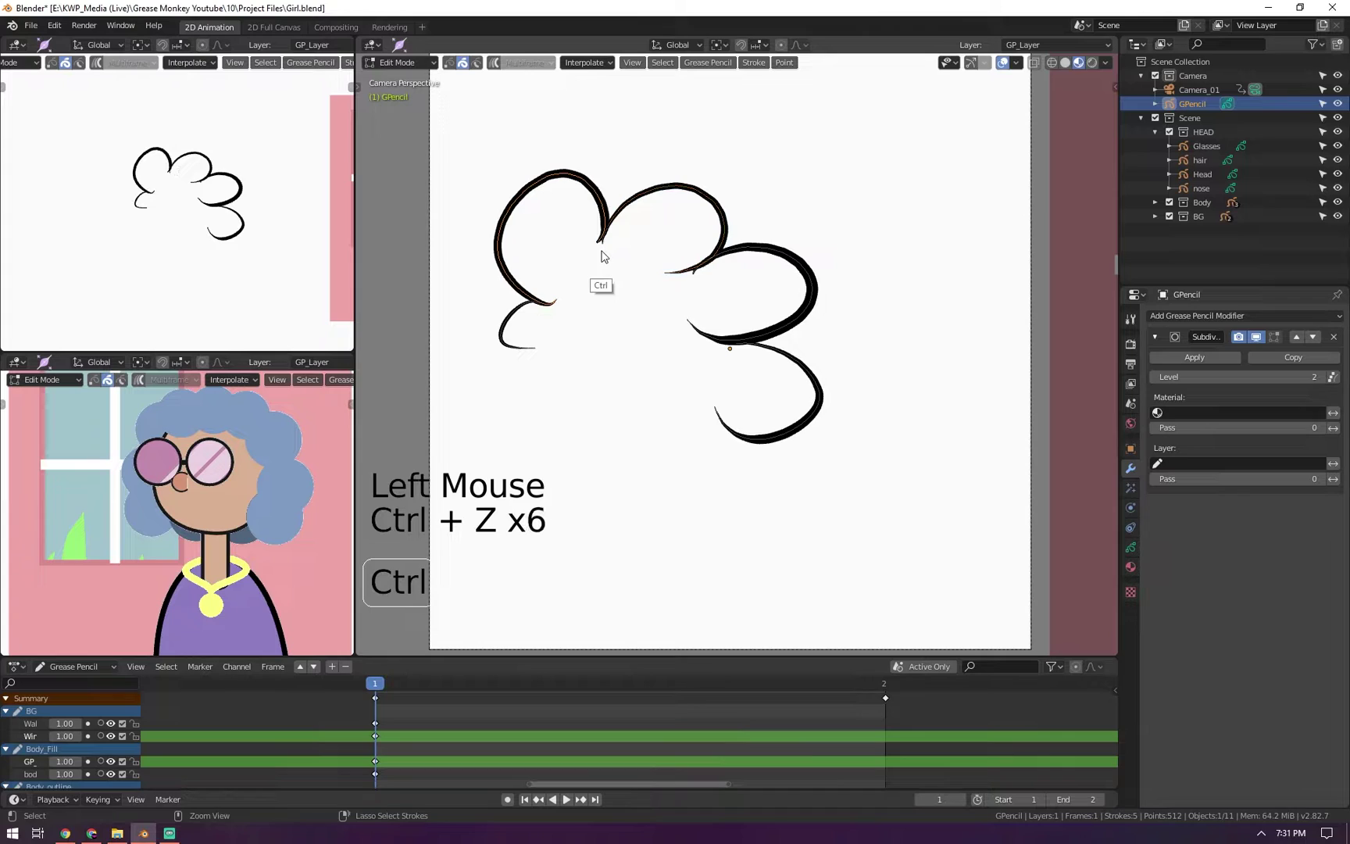
# Add the remaining large lobes to the selection and try joining all four overlapping strokes in one go
pyautogui.keyDown('shift'); pyautogui.click(740, 244); pyautogui.keyUp('shift')
pyautogui.keyDown('shift'); pyautogui.click(738, 338); pyautogui.keyUp('shift')
pyautogui.keyDown('shift'); pyautogui.click(781, 358); pyautogui.keyUp('shift')
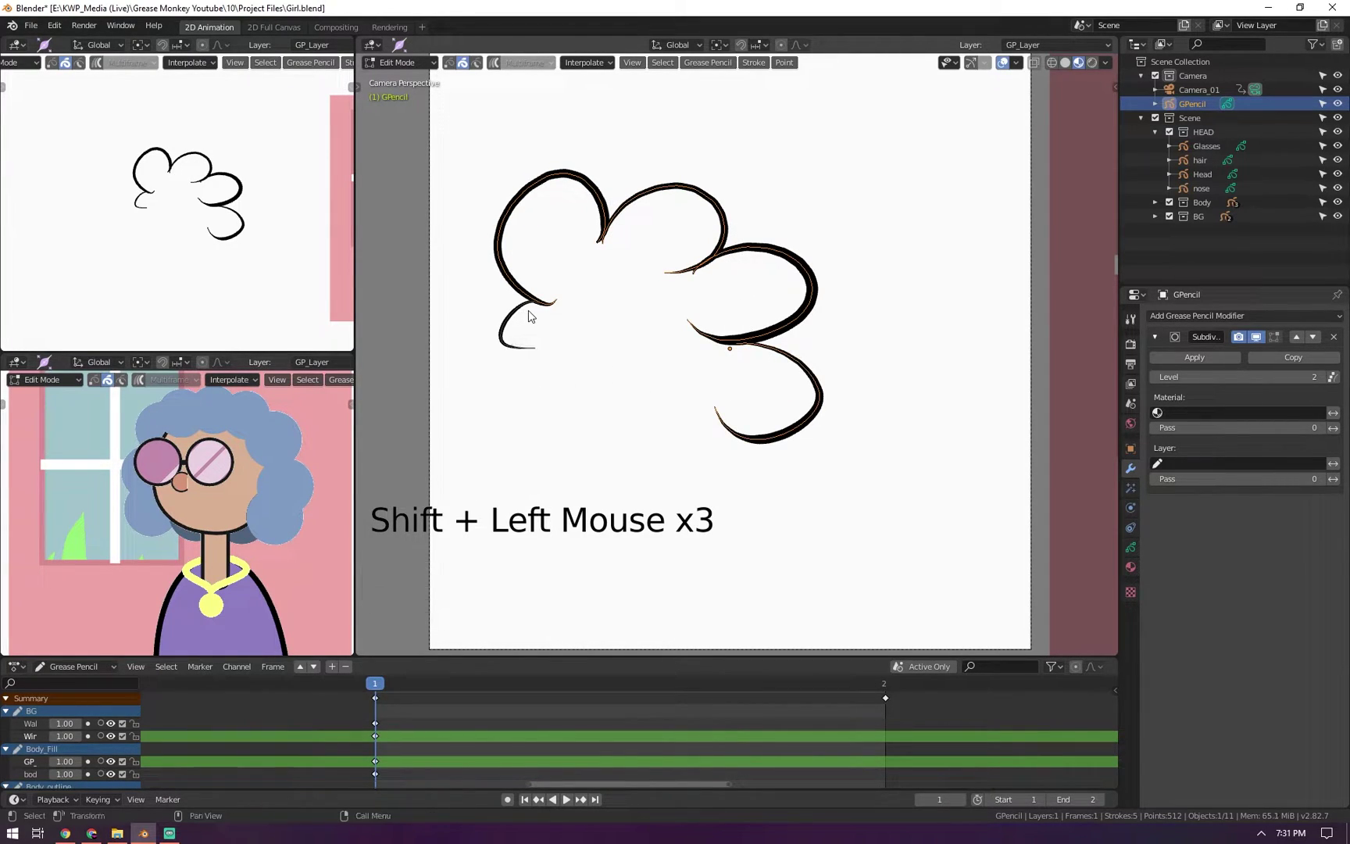
pyautogui.hotkey('ctrl', 'j')
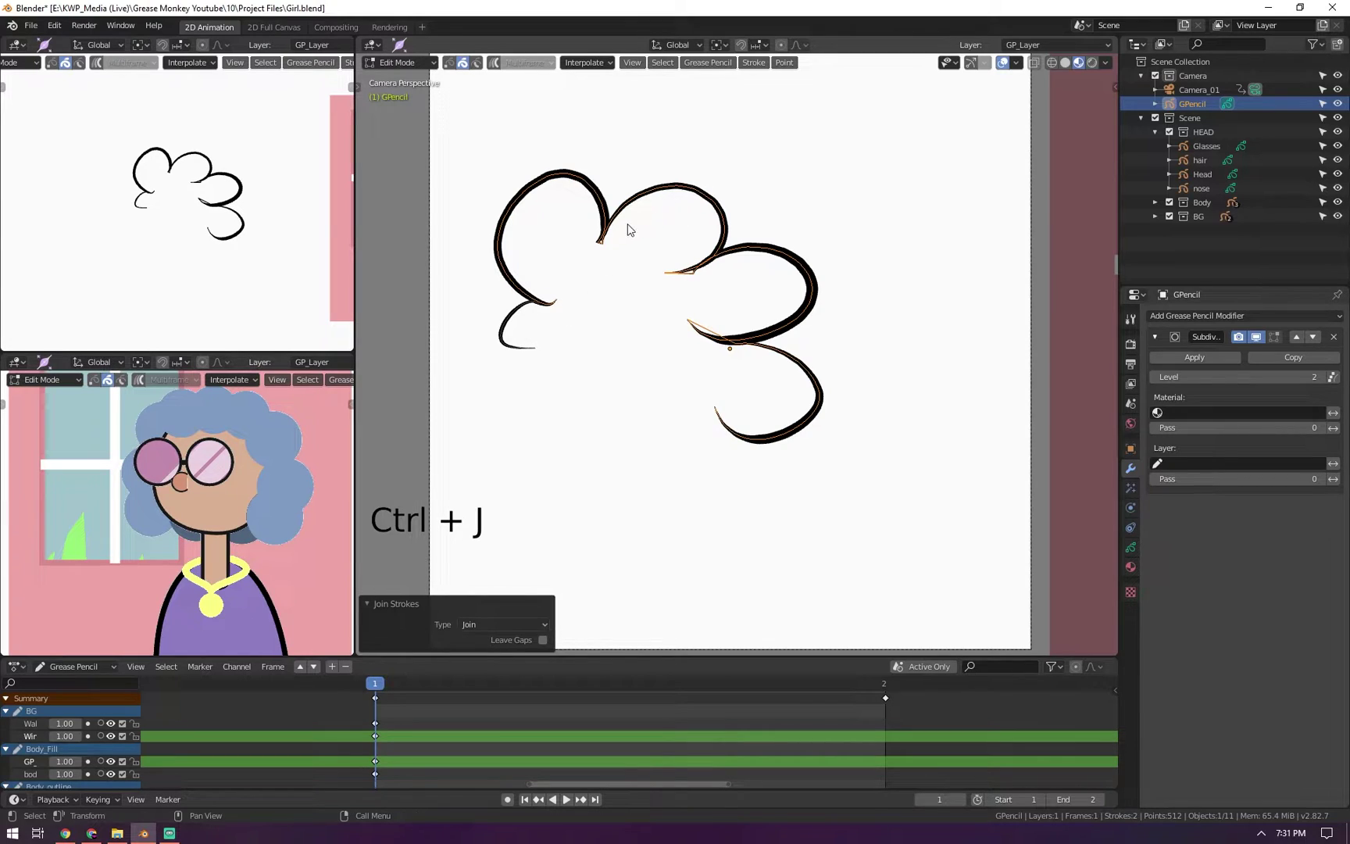
pyautogui.click(591, 195)
pyautogui.click(691, 279)
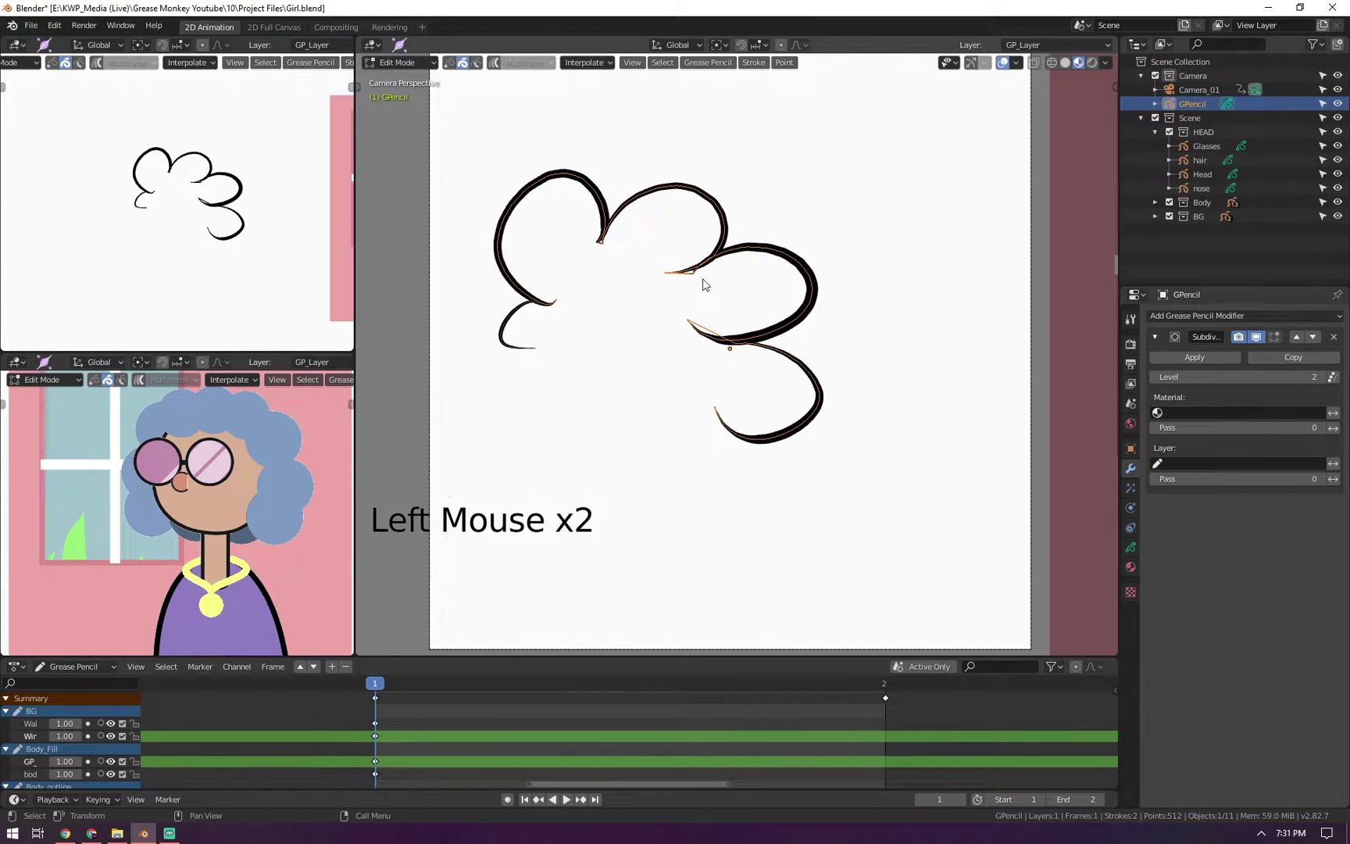
# Undo the joining of the four large lobes and the selections made for it
pyautogui.hotkey('ctrl', 'z')
pyautogui.hotkey('ctrl', 'z')
pyautogui.hotkey('ctrl', 'z')
pyautogui.hotkey('ctrl', 'z')
pyautogui.hotkey('ctrl', 'z')
pyautogui.hotkey('ctrl', 'z')
# Move the second lobe slightly right and down so its start clears the first lobe's end, and join the two strokes
pyautogui.click(602, 242)
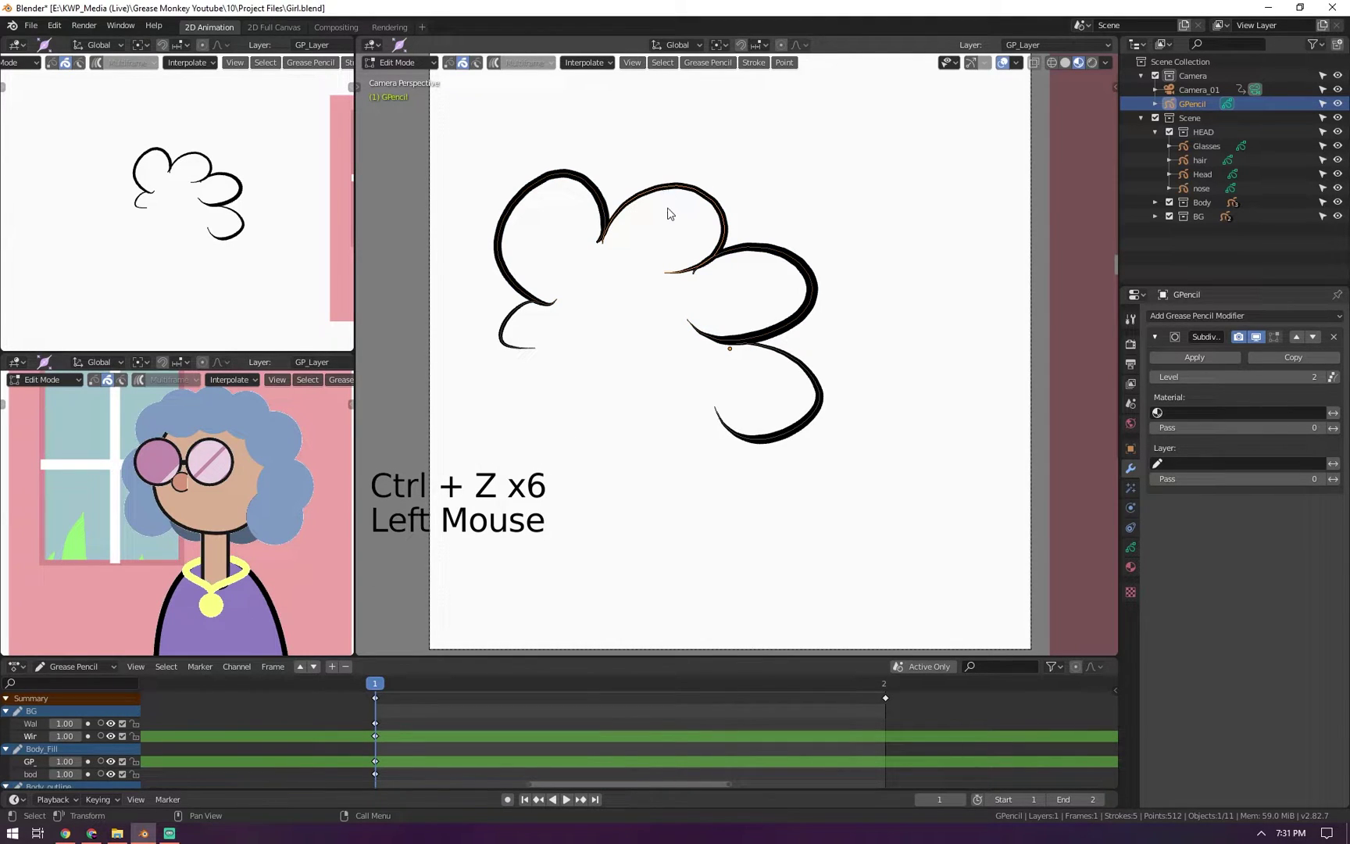
pyautogui.press('g')
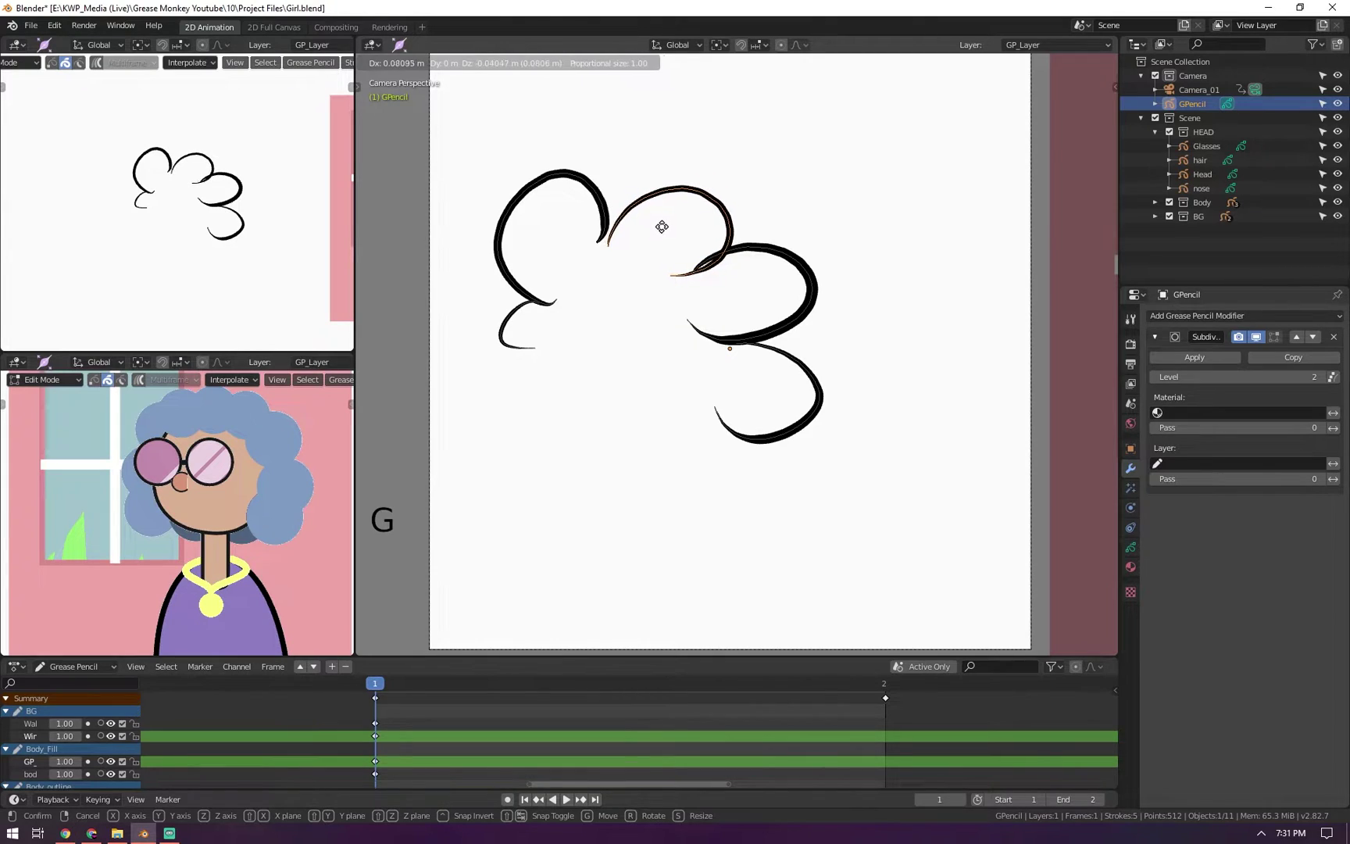
pyautogui.click(661, 227)
pyautogui.keyDown('shift'); pyautogui.click(623, 229); pyautogui.keyUp('shift')
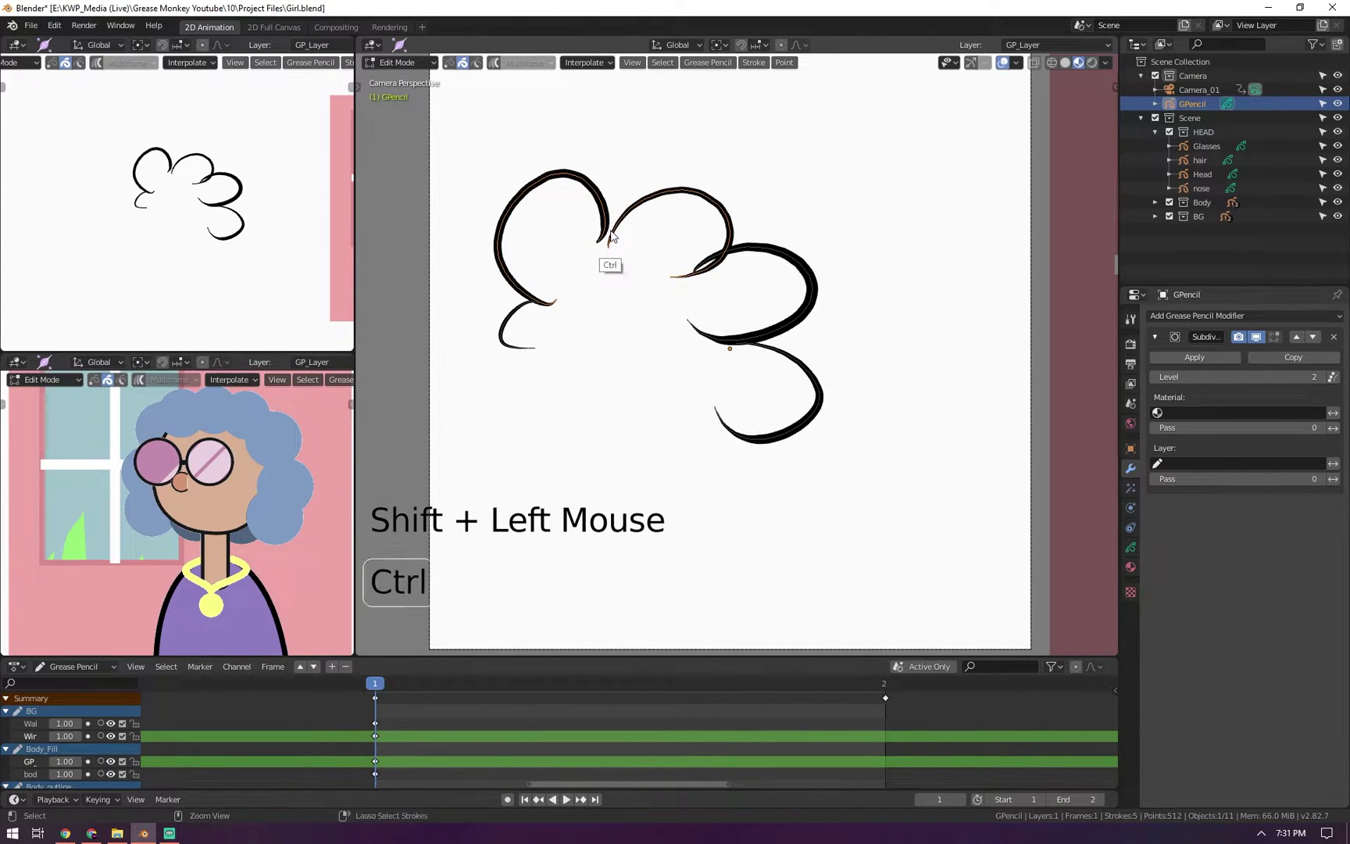
pyautogui.hotkey('ctrl', 'j')
# Move the third lobe -0.172 m in X and -0.405 m in Z, and join it to the first two lobes
pyautogui.click(746, 259)
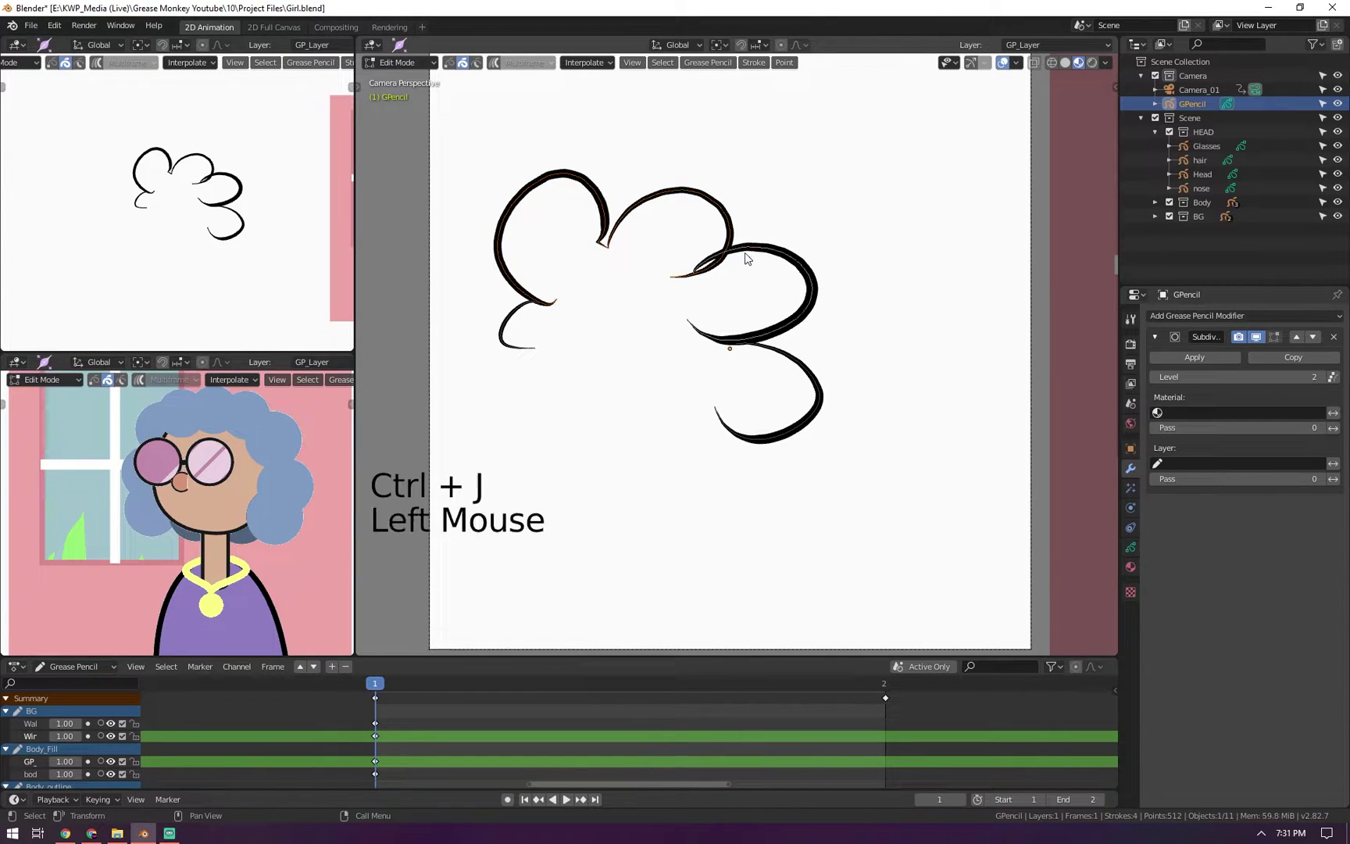
pyautogui.press('g')
pyautogui.click(694, 304)
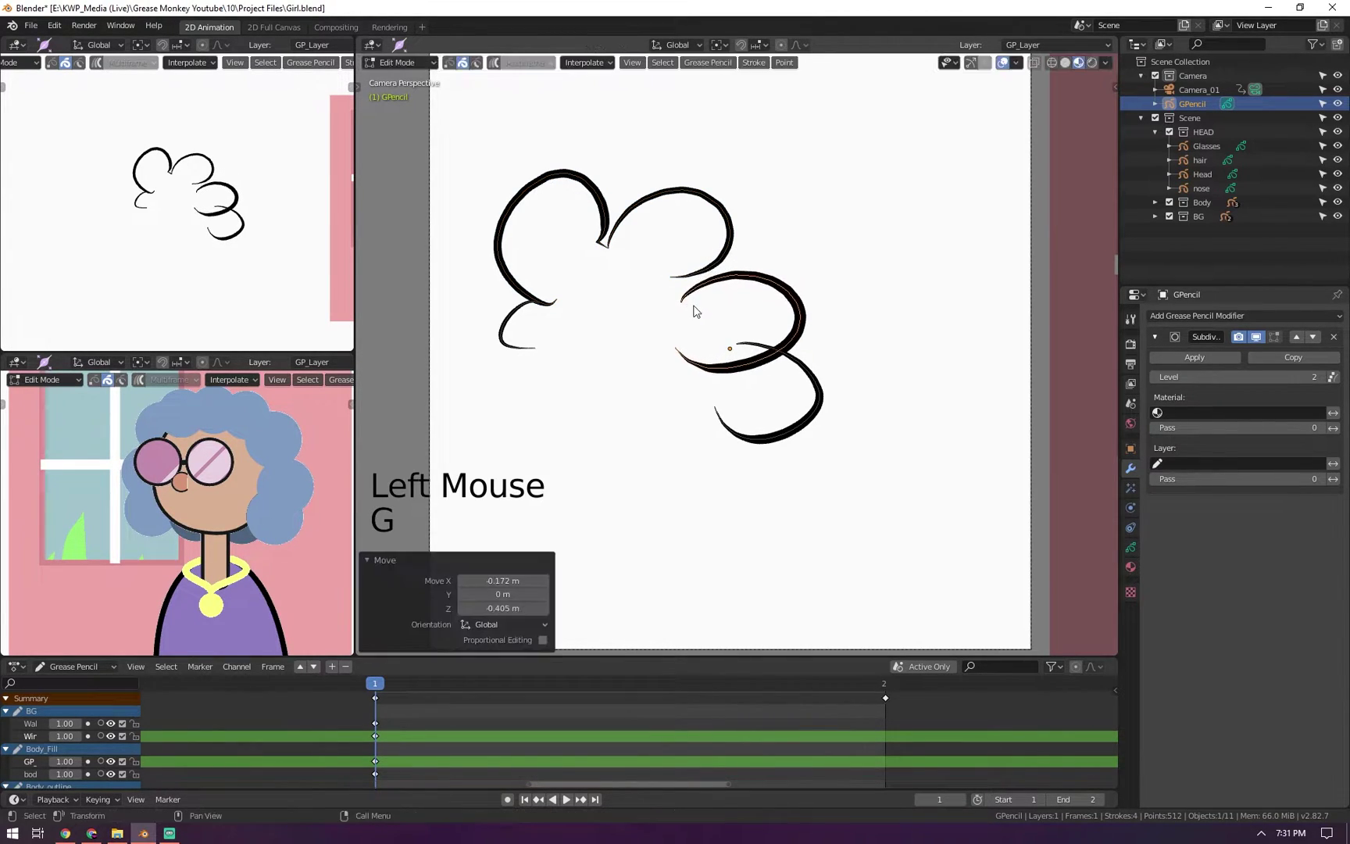
pyautogui.keyDown('shift'); pyautogui.click(694, 286); pyautogui.keyUp('shift')
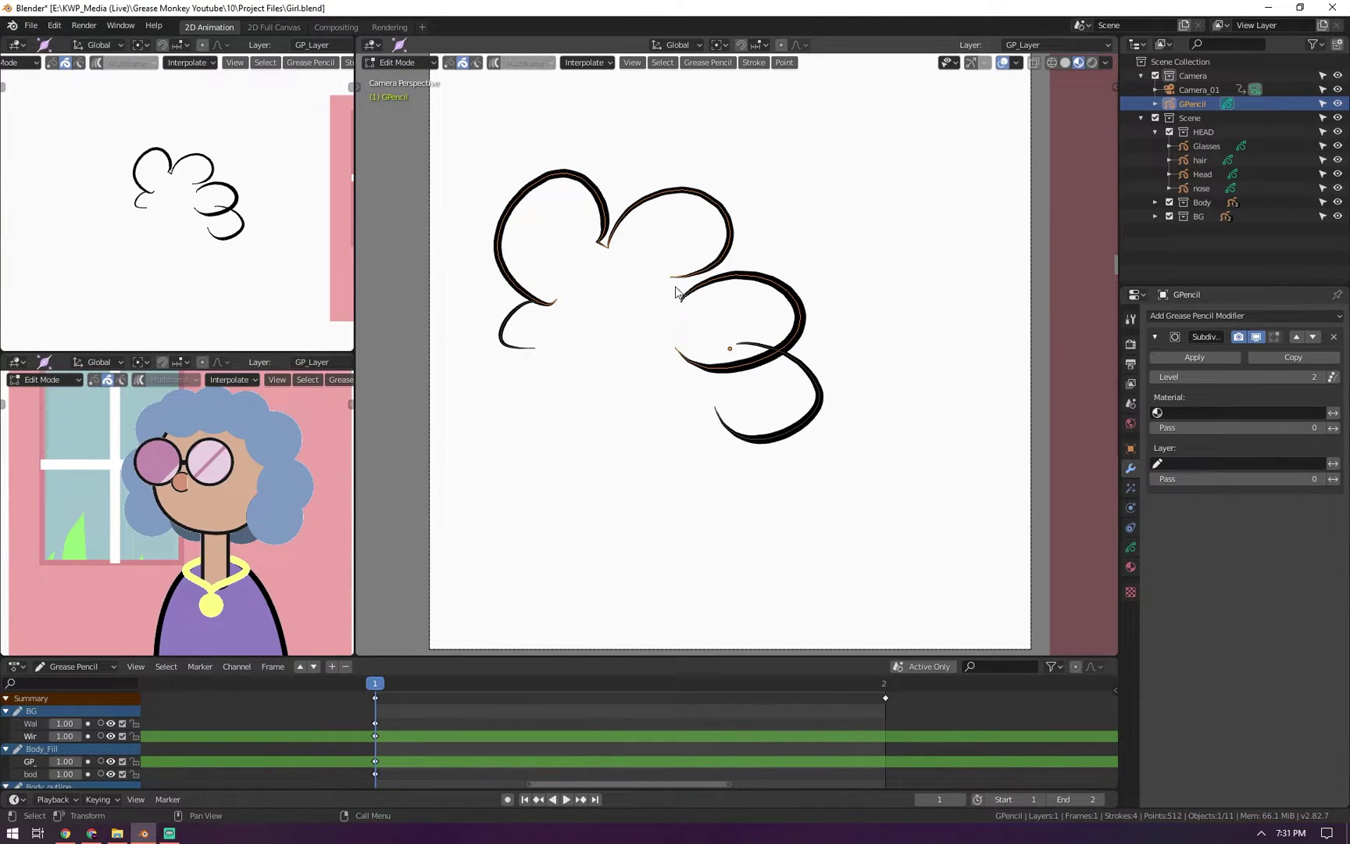
pyautogui.hotkey('ctrl', 'j')
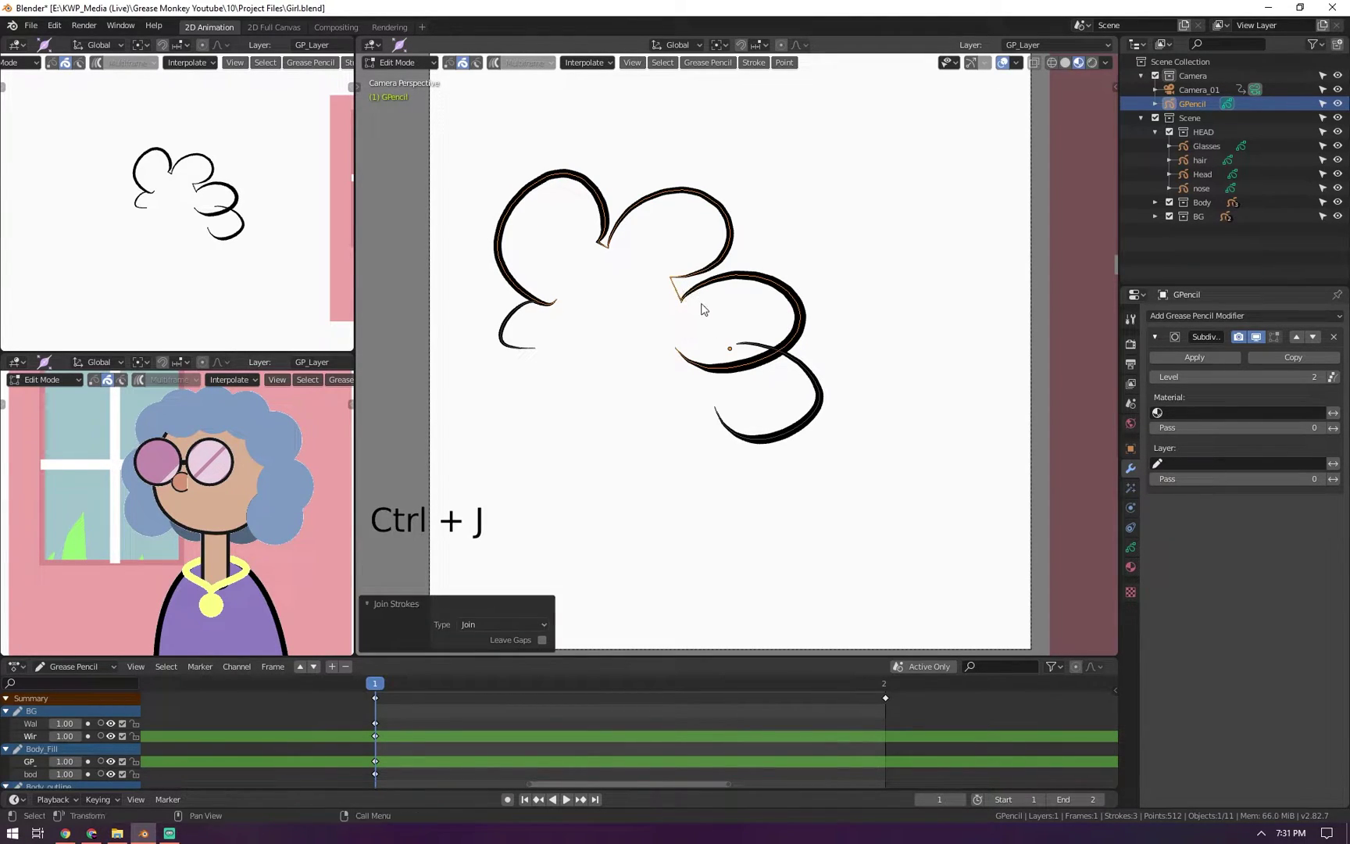
# Move the fourth lobe -0.81 m in X and -0.435 m in Z, and join it to the outline
pyautogui.click(796, 370)
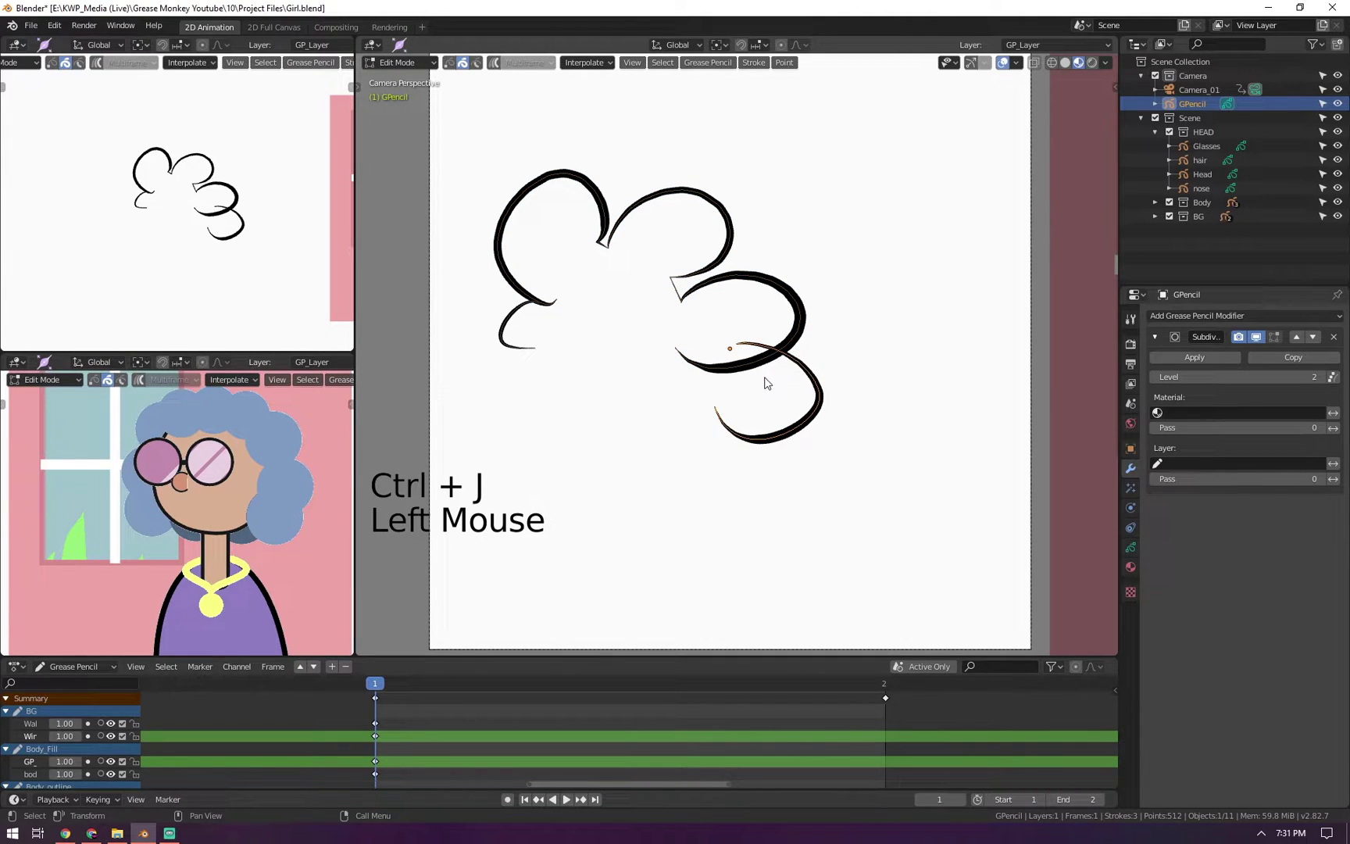
pyautogui.press('g')
pyautogui.click(705, 407)
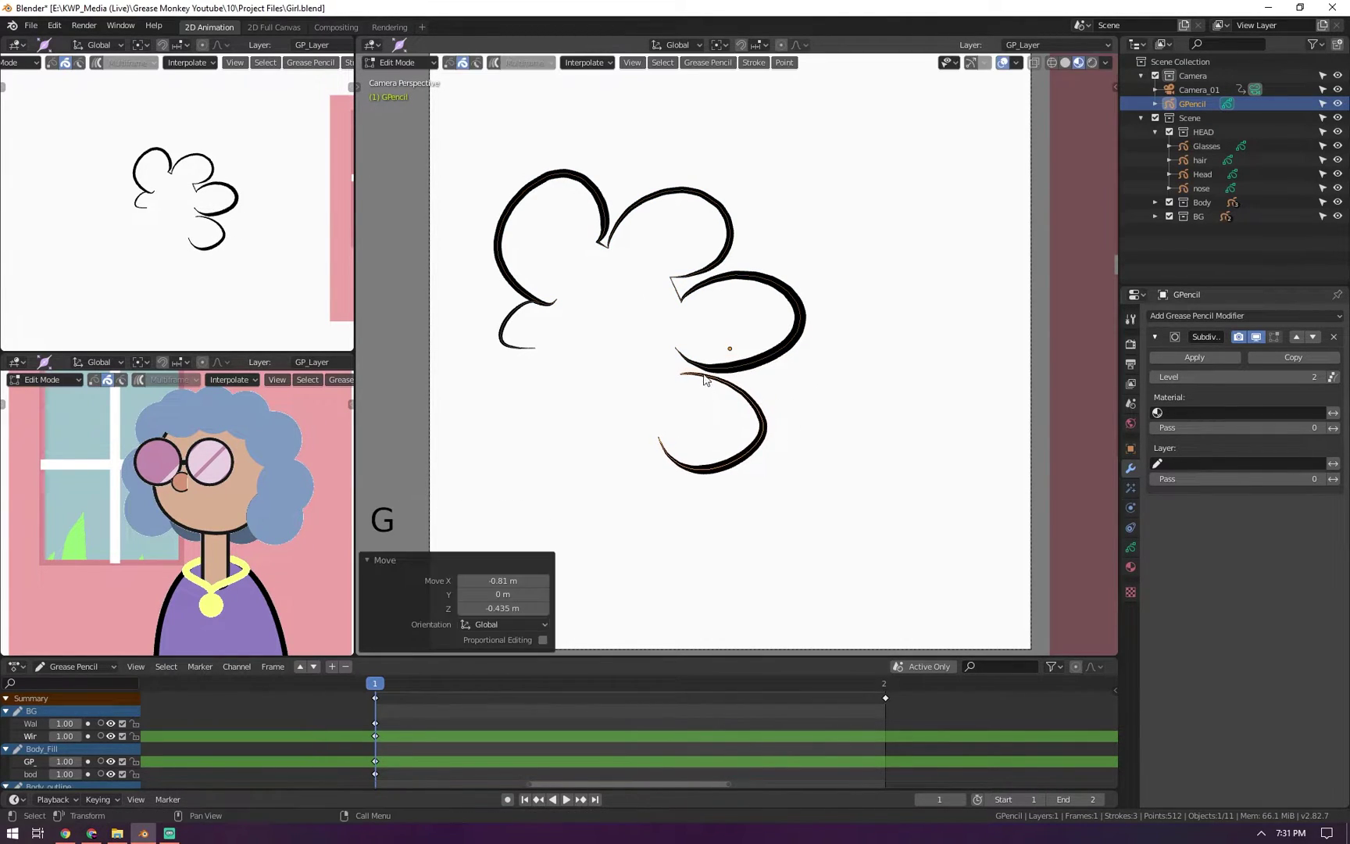
pyautogui.click(708, 372)
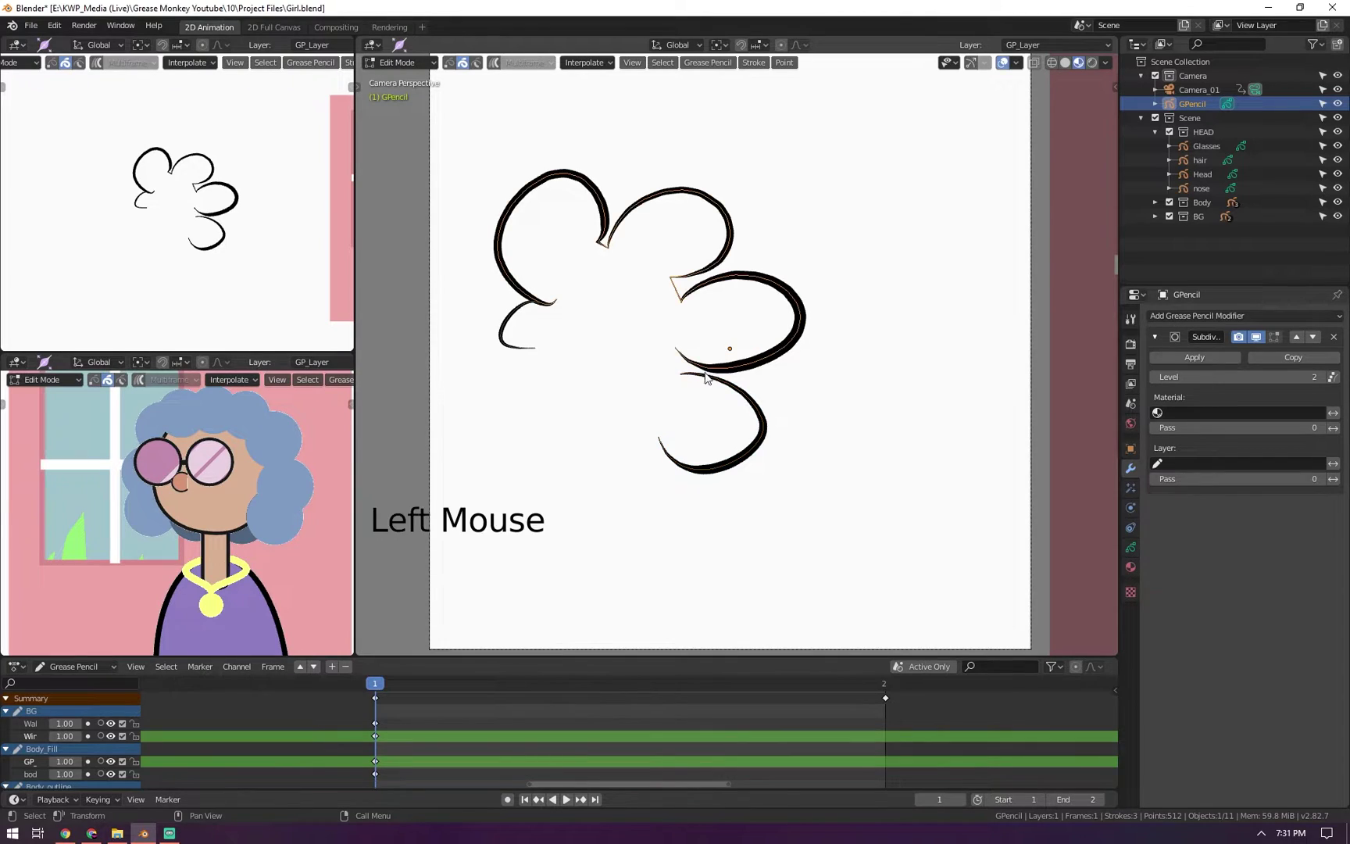
pyautogui.keyDown('shift'); pyautogui.click(710, 381); pyautogui.keyUp('shift')
pyautogui.hotkey('ctrl', 'j')
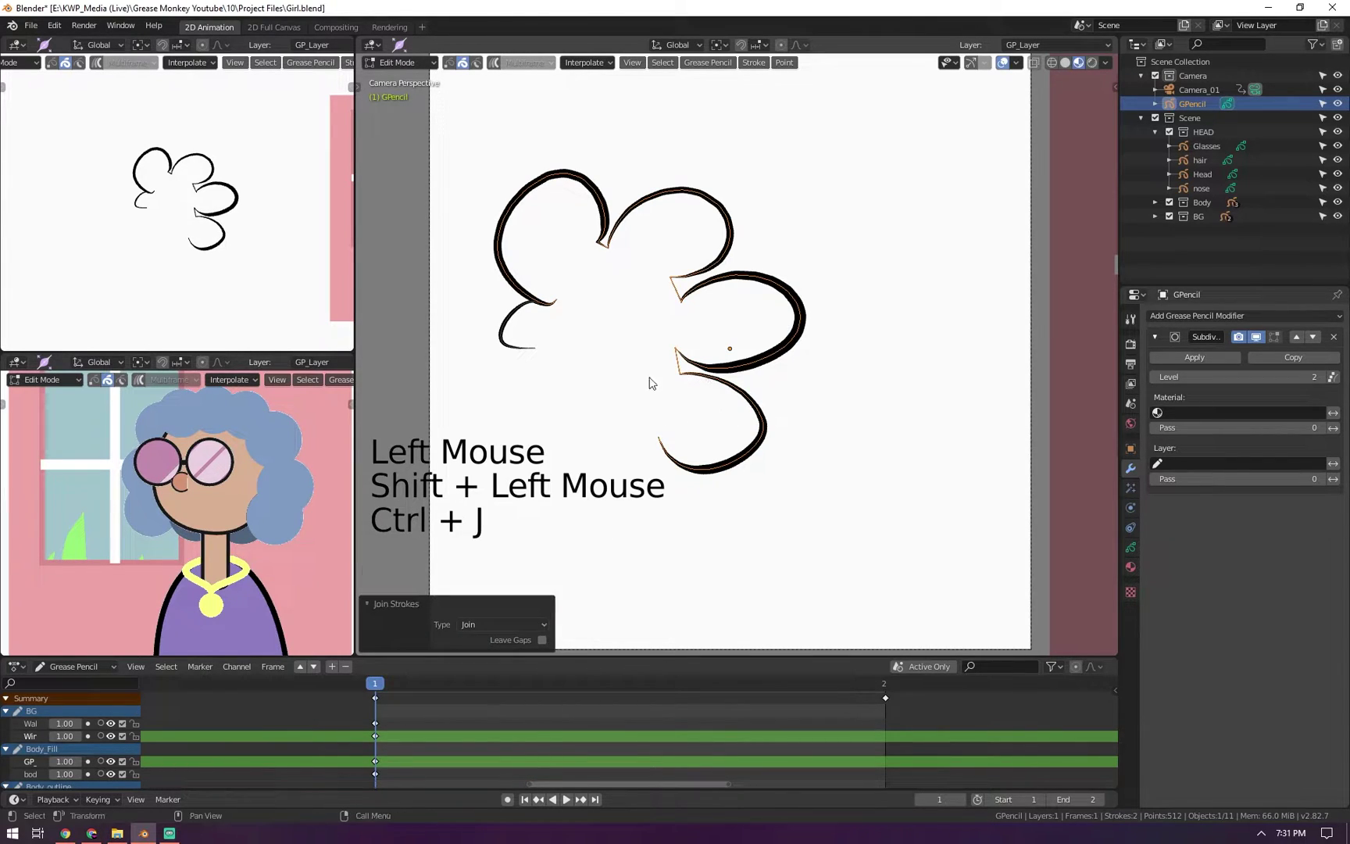
# Check the joined outline in Object Mode, return to Edit Mode and show the editing tools
pyautogui.press('Tab')
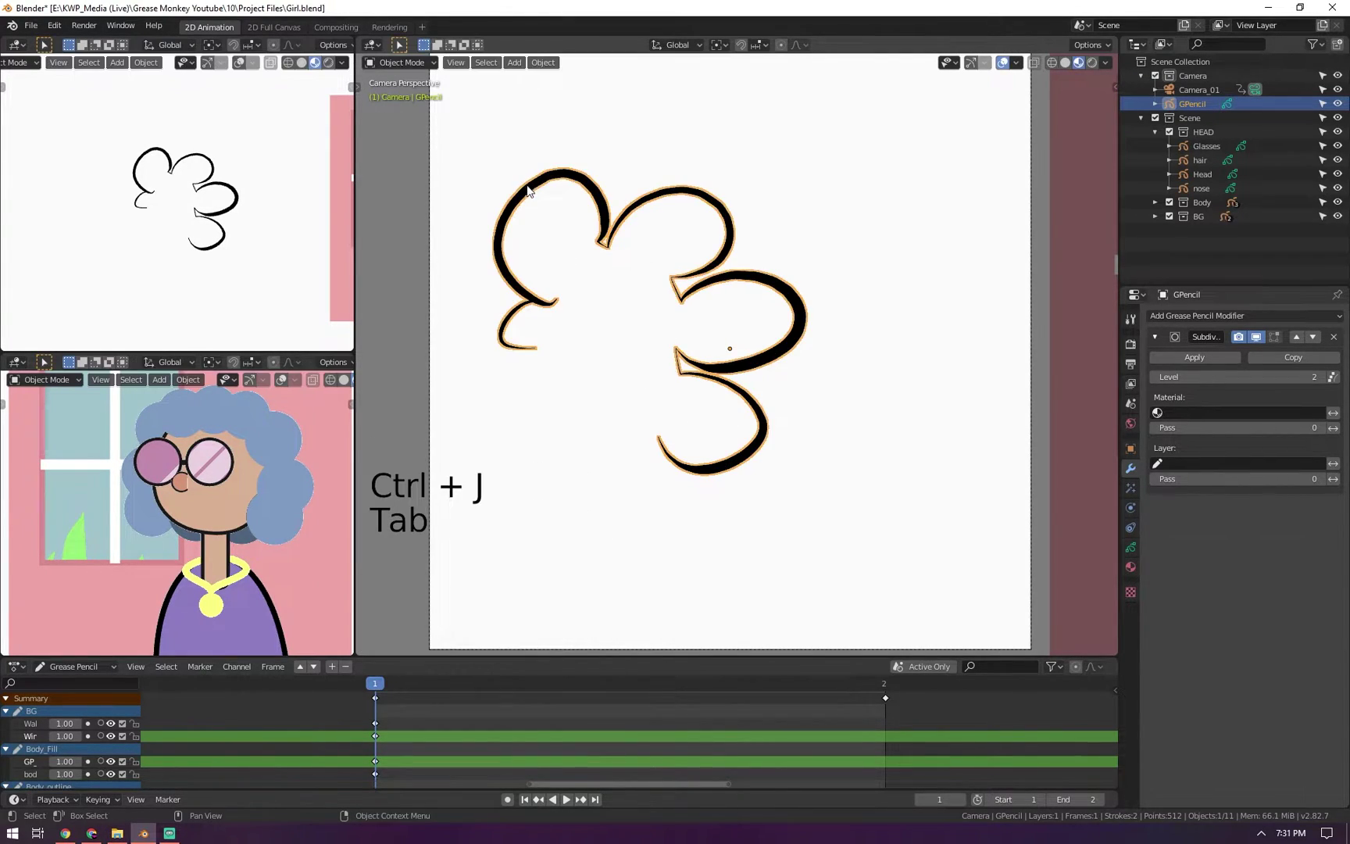
pyautogui.press('Tab')
pyautogui.press('t')
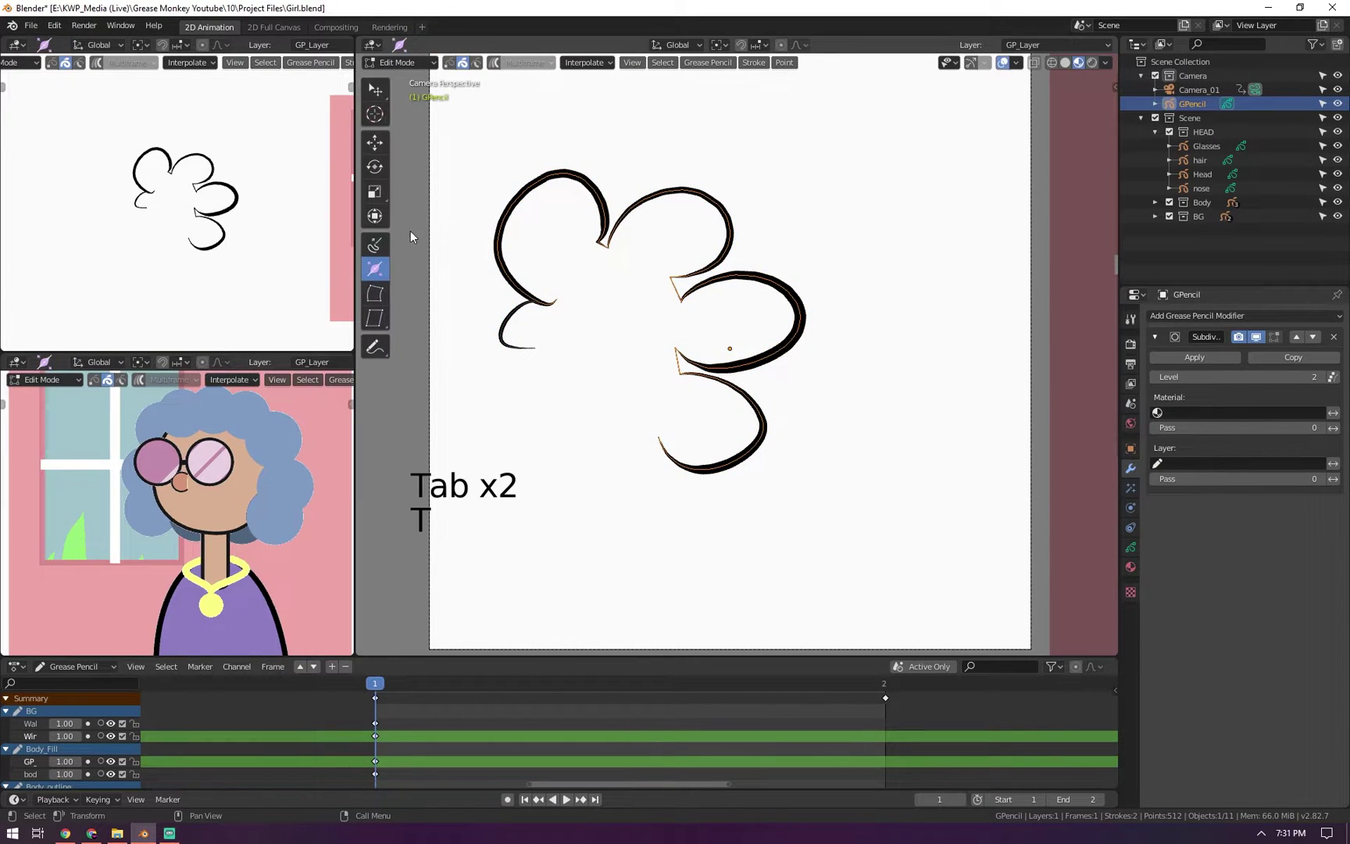
# Try changing the joined outline's thickness with the Radius tool and undo the change
pyautogui.click(375, 268)
pyautogui.moveTo(609, 236)
pyautogui.mouseDown()
pyautogui.moveTo(690, 75)
pyautogui.moveTo(647, 175)
pyautogui.mouseUp()
pyautogui.hotkey('ctrl', 'z')
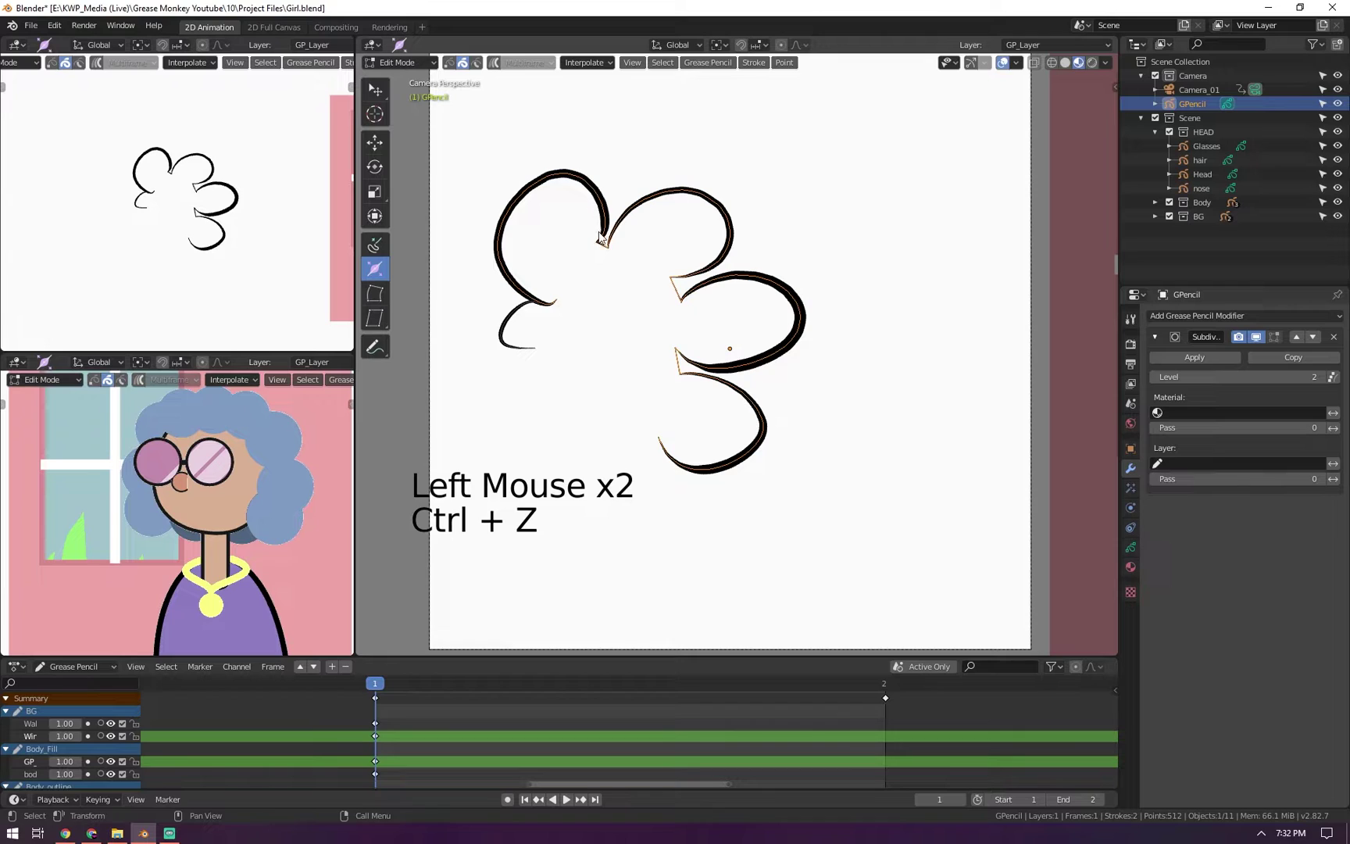
# Switch to Sculpt Mode and set the active brush's radius to 51 px
pyautogui.hotkey('ctrl', 'Tab')
pyautogui.click(560, 275)
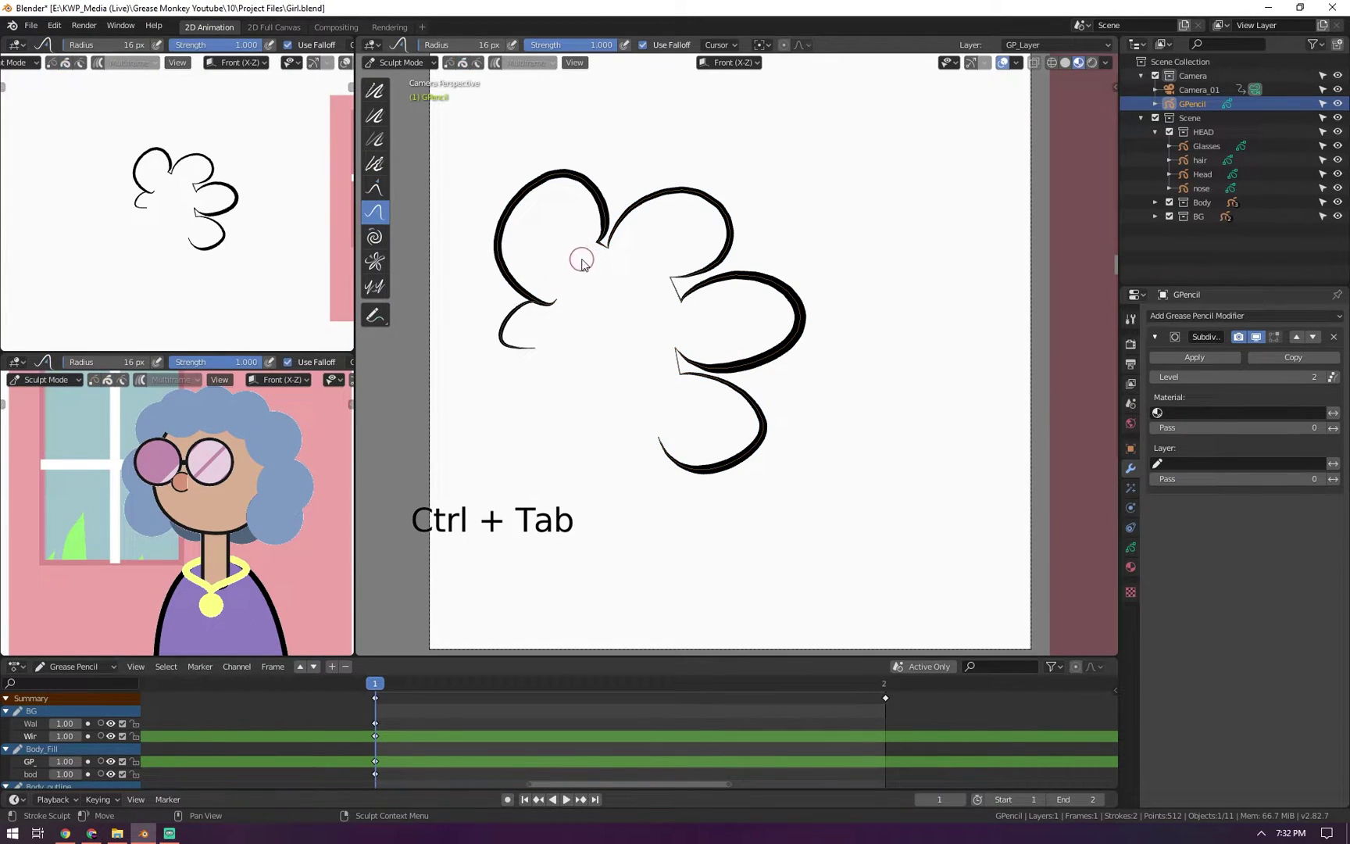
pyautogui.press('f')
pyautogui.click(614, 266)
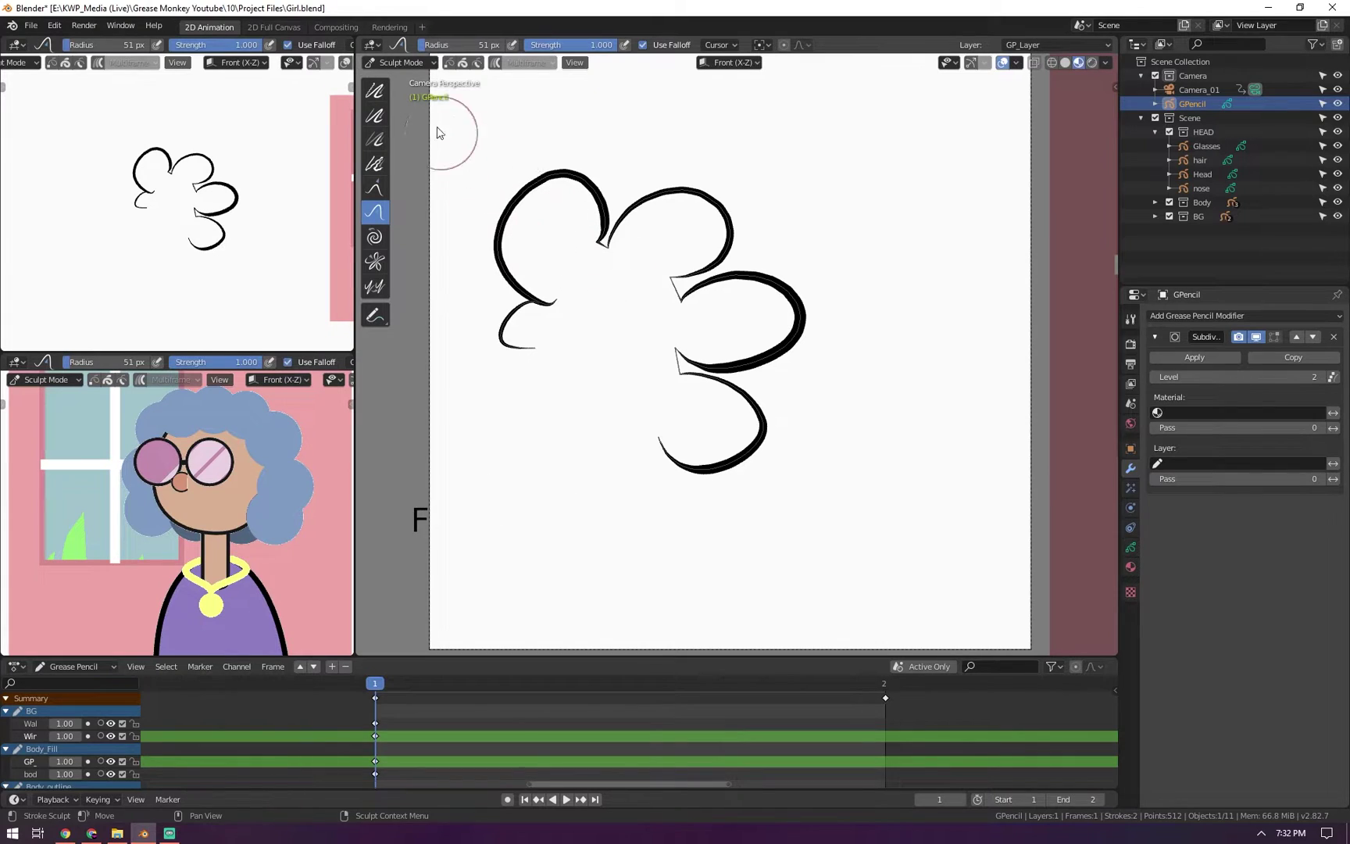
# Smooth the corners between the joined lobes and the outline's loose end with the Smooth brush at 30 px radius and 0.500 strength
pyautogui.click(381, 95)
pyautogui.click(597, 241)
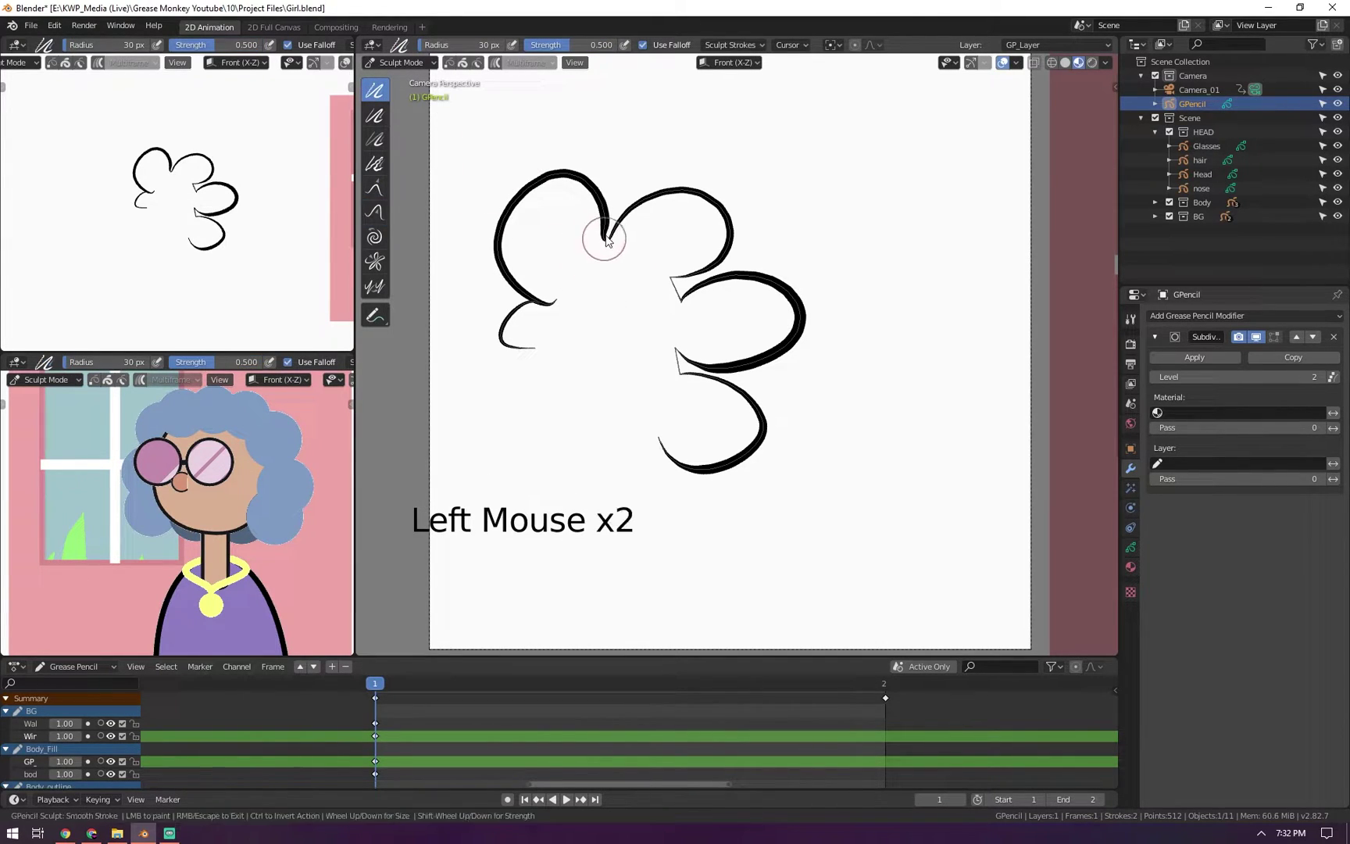
pyautogui.click(685, 288)
pyautogui.click(679, 359)
pyautogui.click(553, 303)
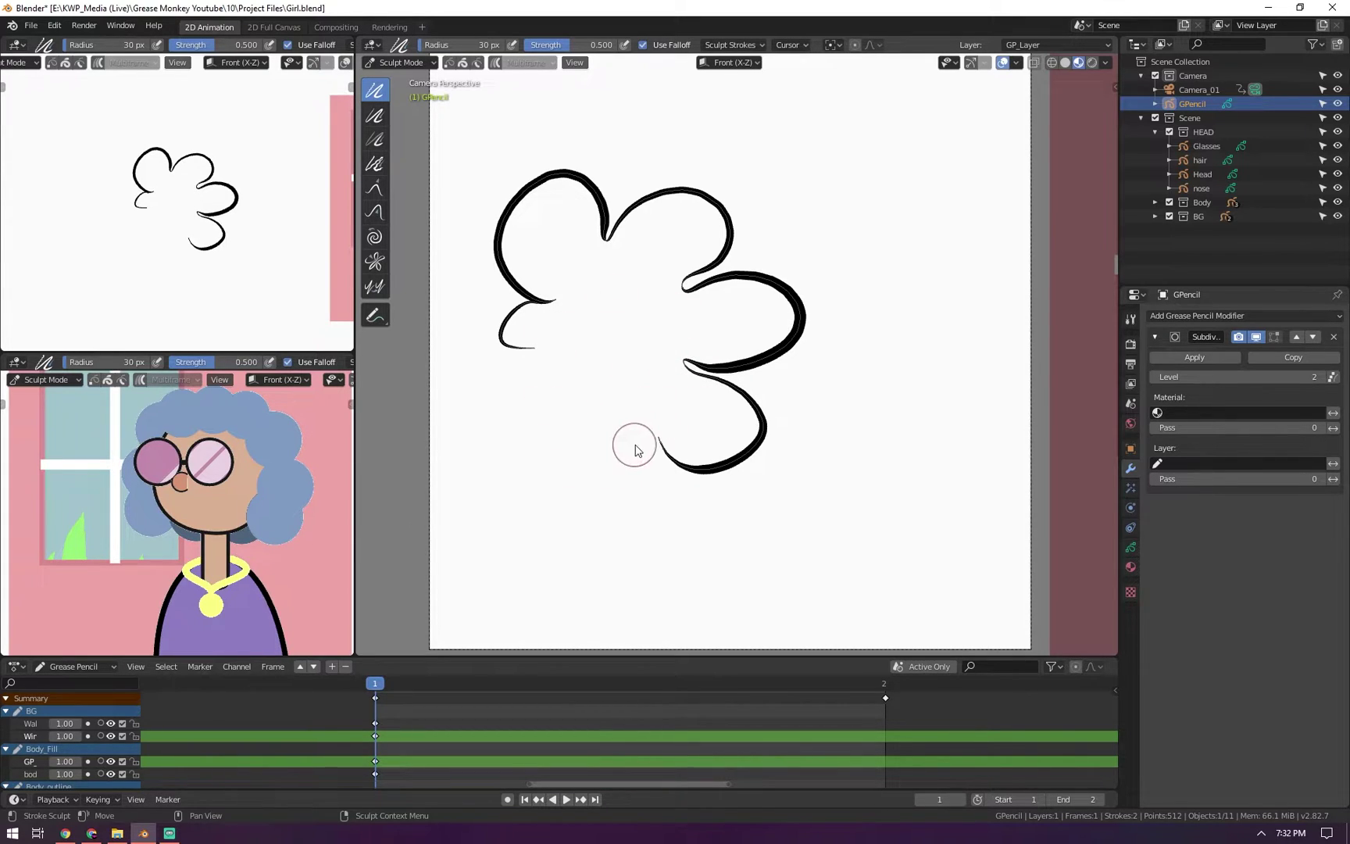
# In Edit Mode, try joining the small lower lobe to the large outline and undo the join
pyautogui.press('Tab')
pyautogui.click(531, 305)
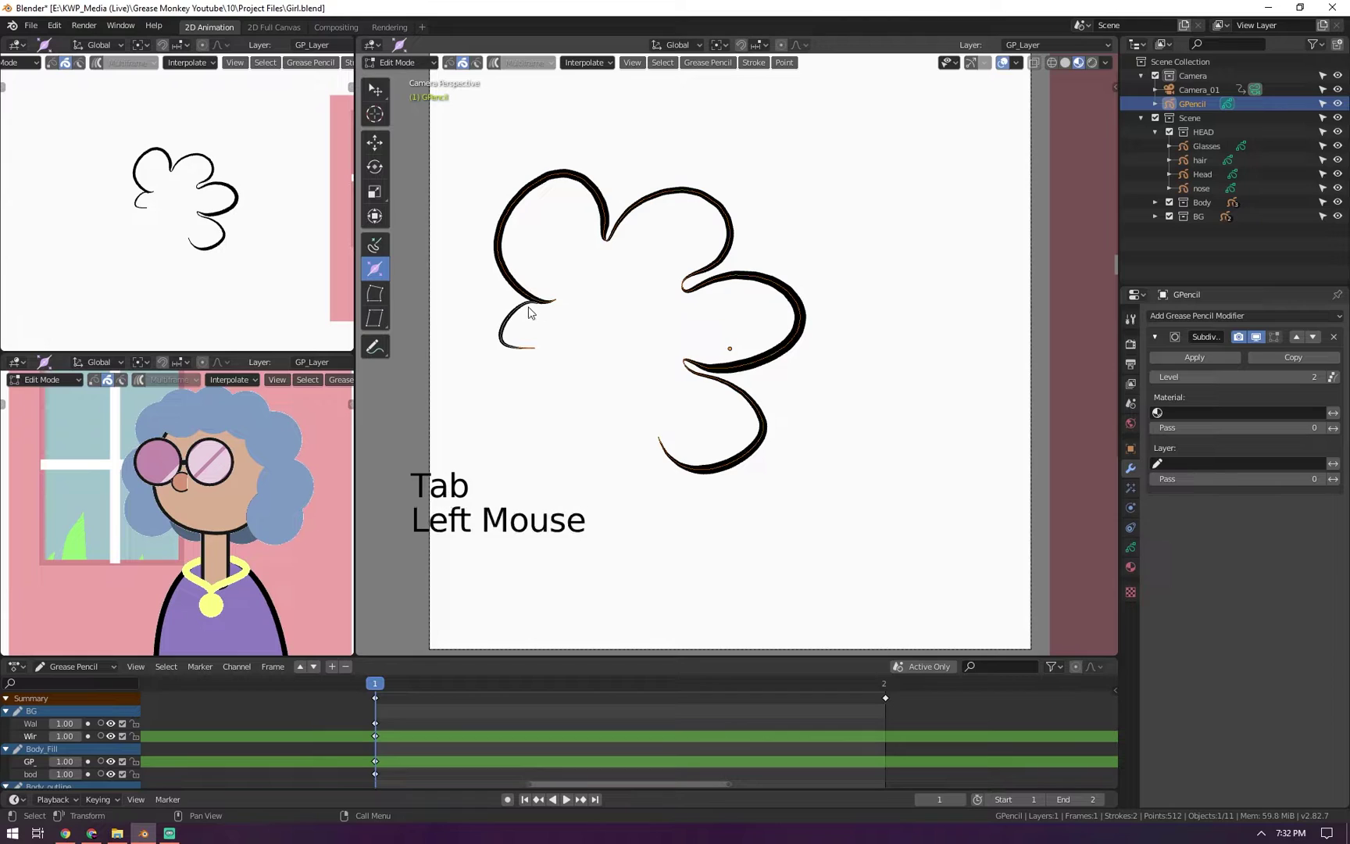
pyautogui.keyDown('shift'); pyautogui.click(532, 303); pyautogui.keyUp('shift')
pyautogui.hotkey('ctrl', 'j')
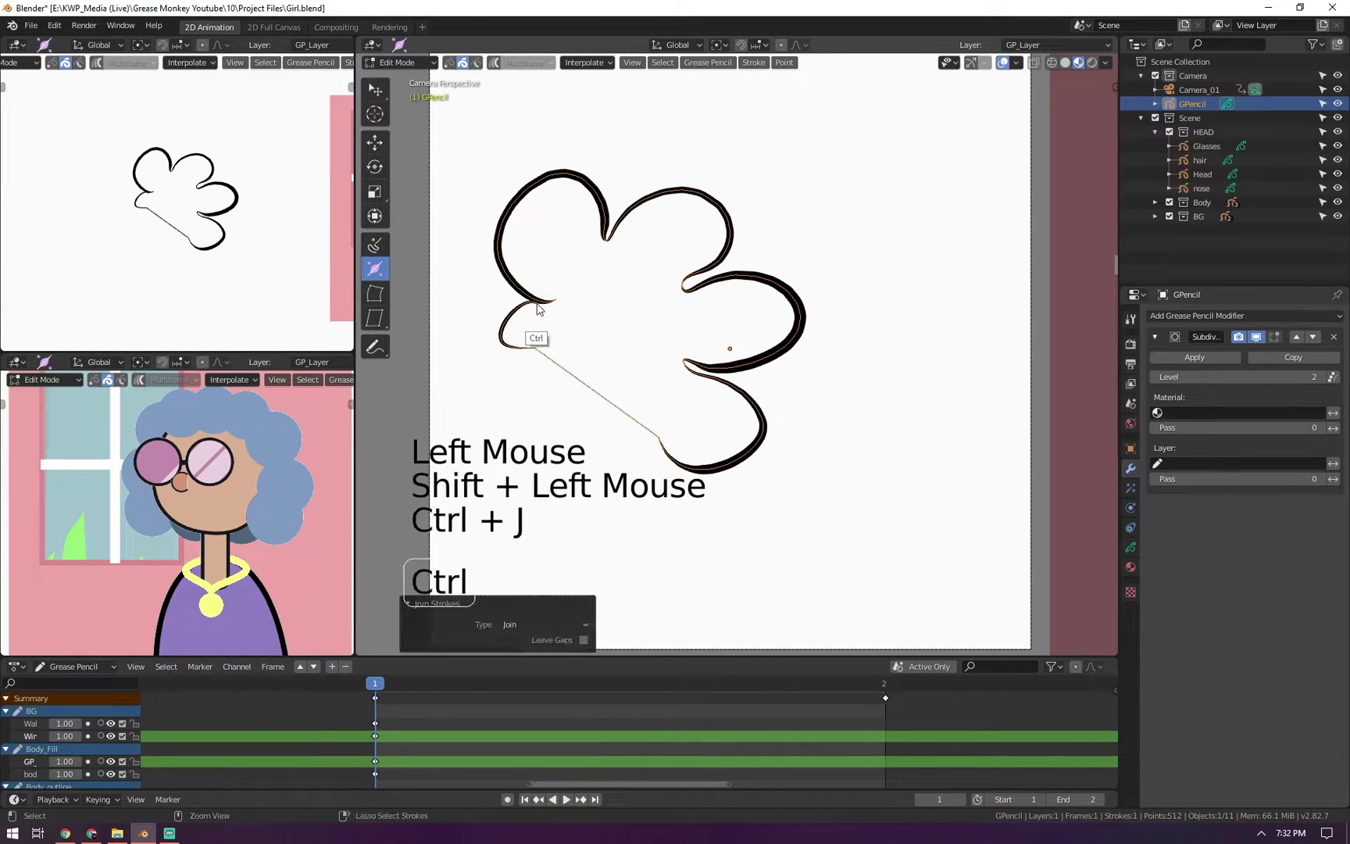
pyautogui.hotkey('ctrl', 'z')
# Move the large joined outline up and away from the small lower lobe
pyautogui.moveTo(561, 317)
pyautogui.mouseDown()
pyautogui.moveTo(648, 316)
pyautogui.moveTo(556, 313)
pyautogui.mouseUp()
pyautogui.press('g')
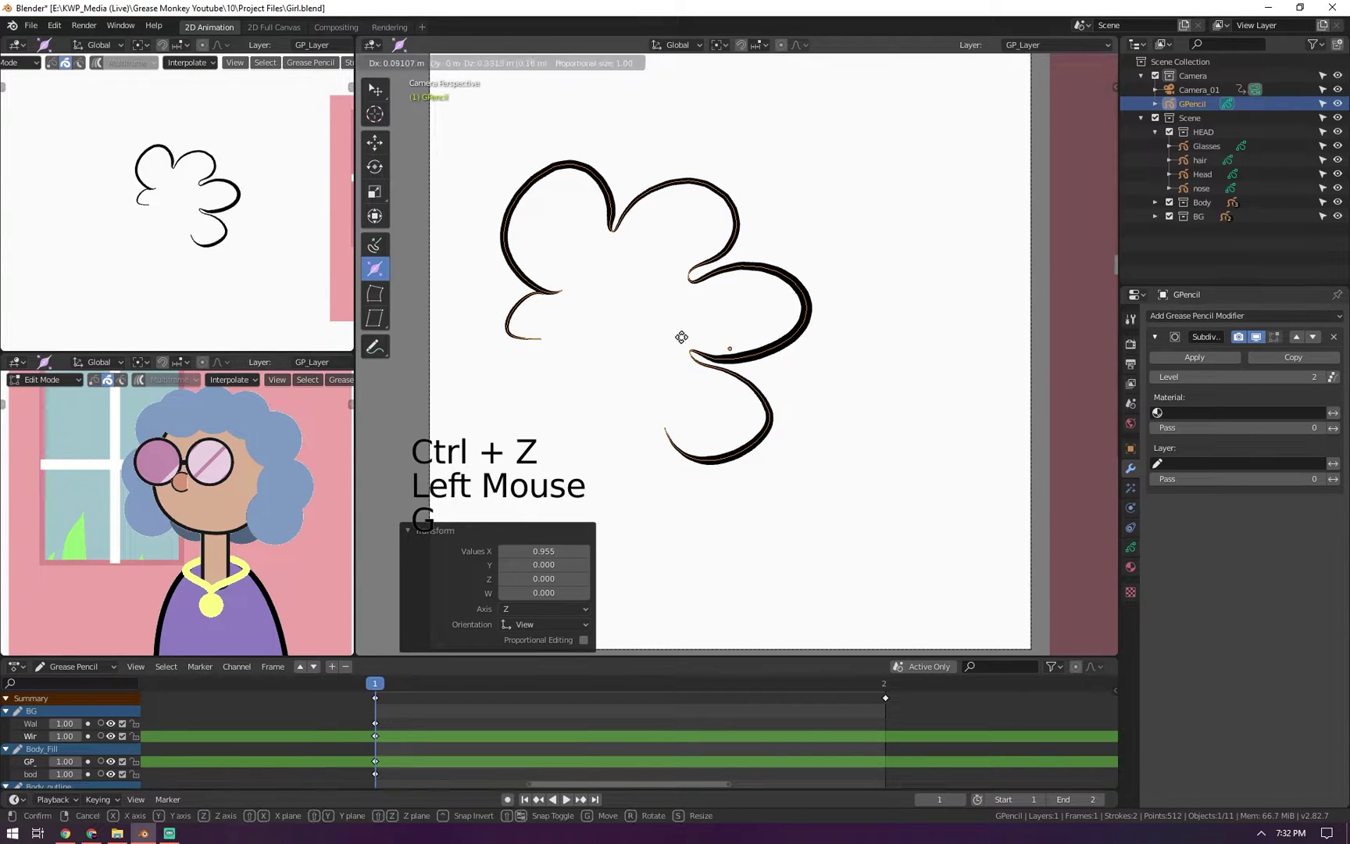
pyautogui.click(732, 271)
pyautogui.press('g')
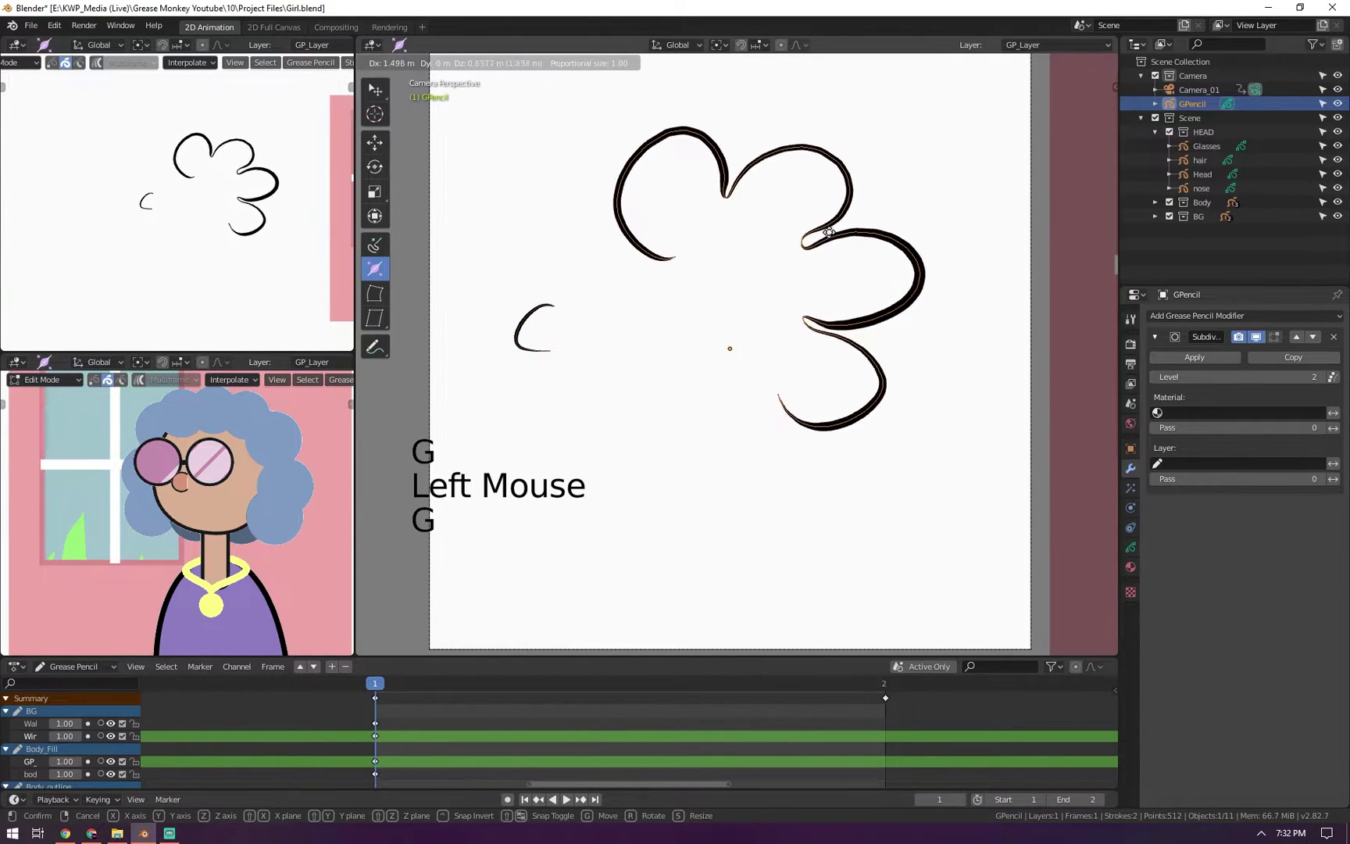
pyautogui.click(781, 262)
# Delete the small lower lobe and close the gap between the large outline's two open ends
pyautogui.click(534, 317)
pyautogui.press('x')
pyautogui.click(564, 315)
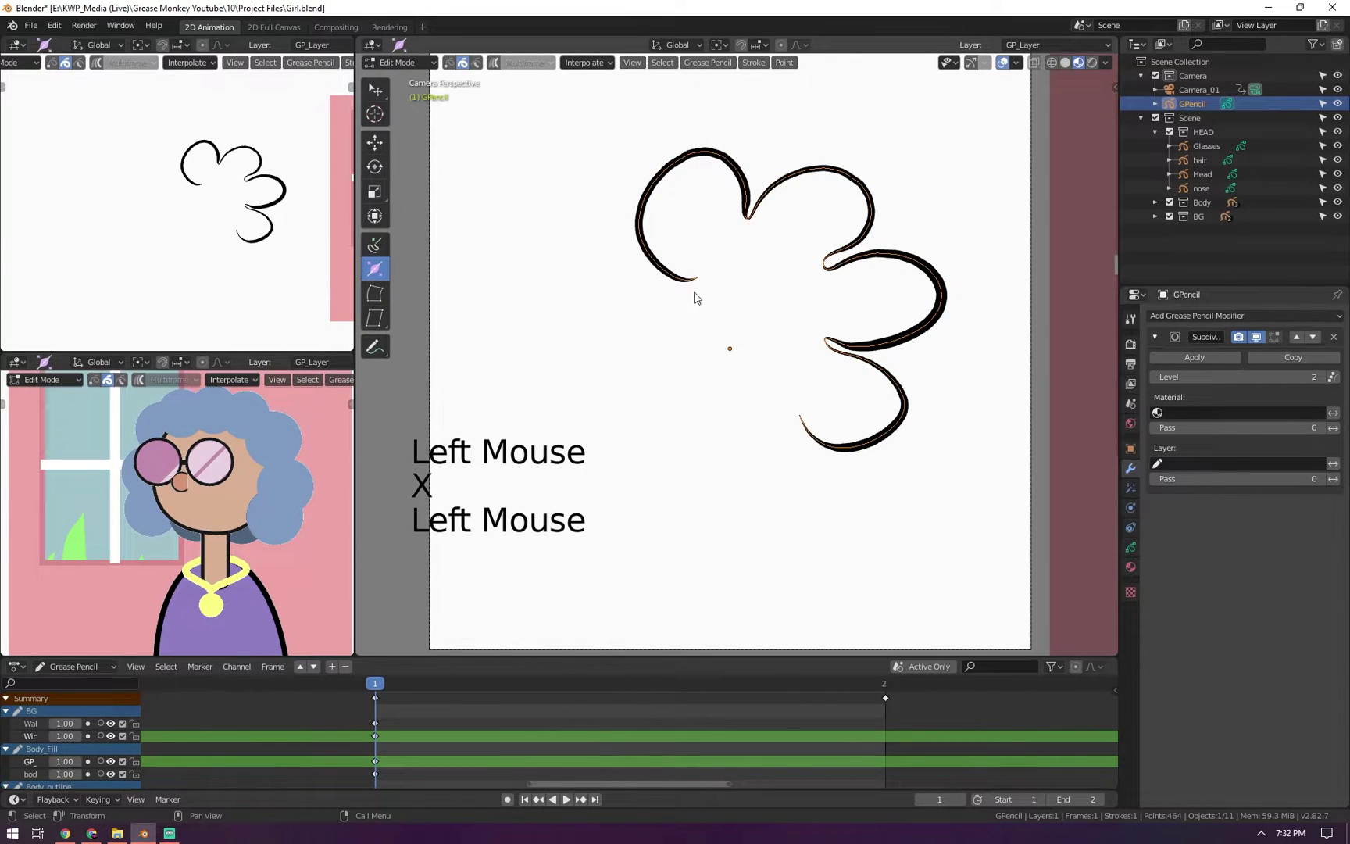
pyautogui.press('j')
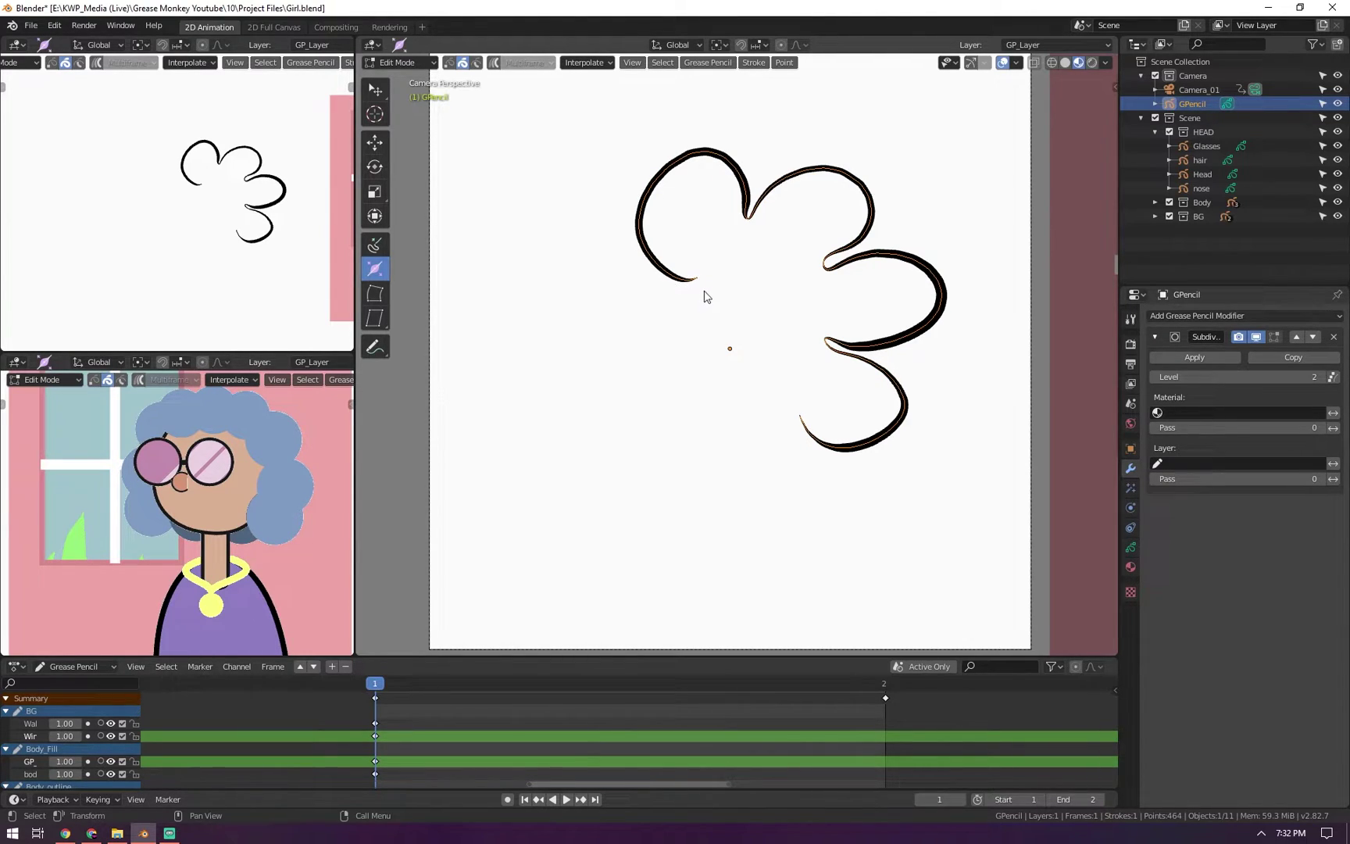
pyautogui.press('f')
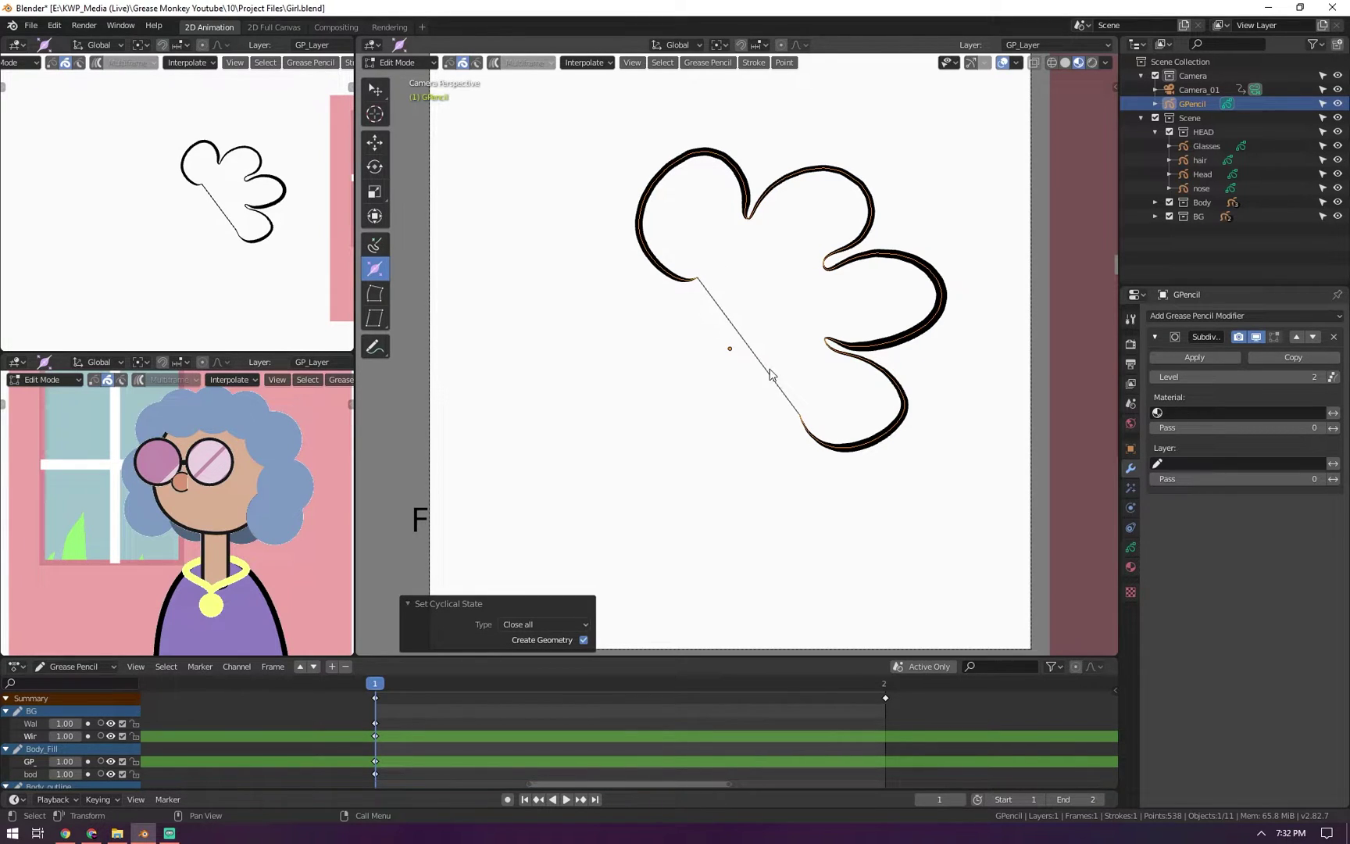
# In Draw mode, draw three separate open loops: one near the top, a smaller one at lower left and one at lower right
pyautogui.hotkey('ctrl', 'Tab')
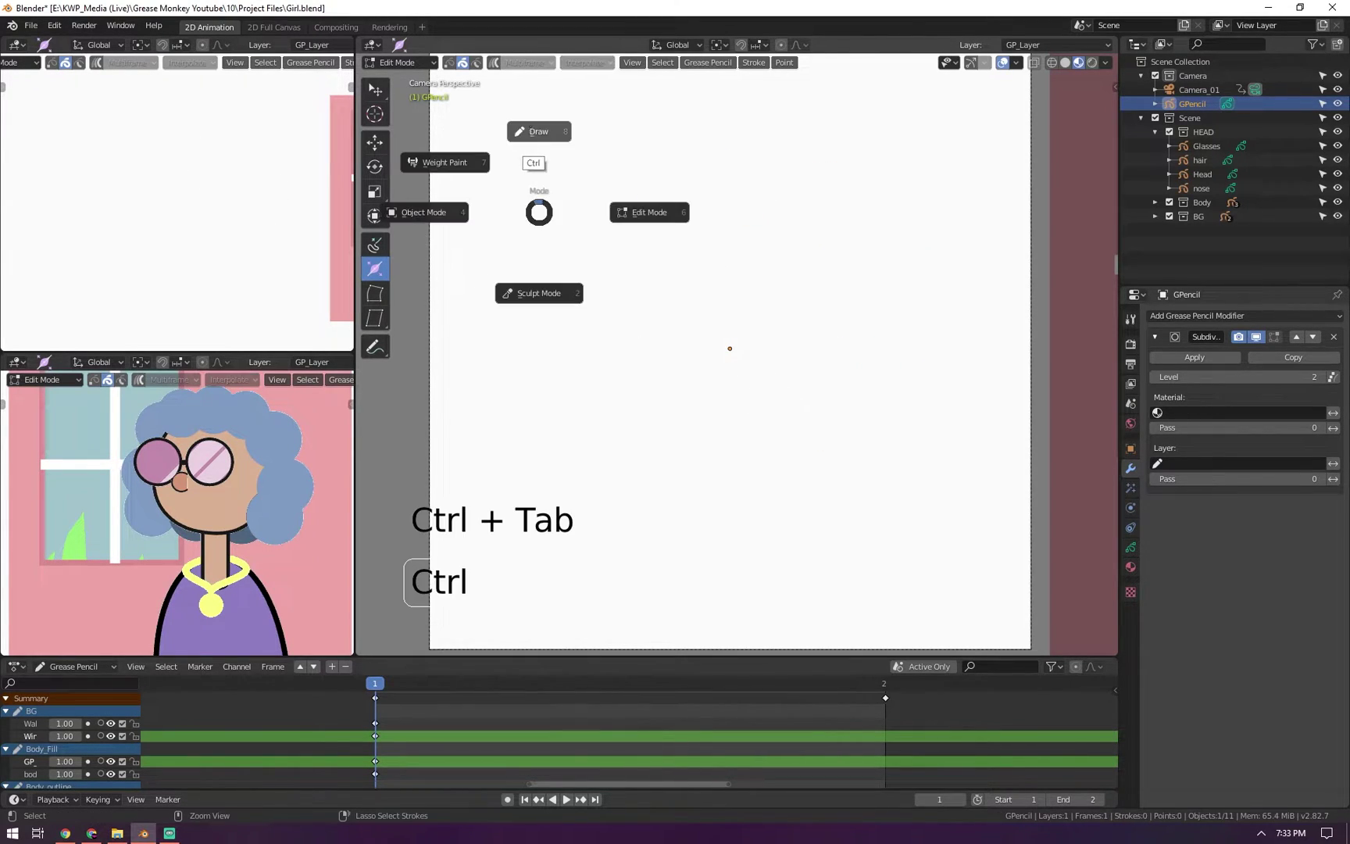
pyautogui.click(546, 297)
pyautogui.moveTo(606, 323); pyautogui.dragTo(727, 315)
pyautogui.moveTo(717, 477)
pyautogui.mouseDown()
pyautogui.moveTo(899, 467)
pyautogui.moveTo(806, 552)
pyautogui.mouseUp()
pyautogui.moveTo(546, 456)
pyautogui.mouseDown()
pyautogui.moveTo(618, 375)
pyautogui.moveTo(590, 462)
pyautogui.mouseUp()
# In Edit Mode, close each of the three open loops into its own closed stroke
pyautogui.press('Tab')
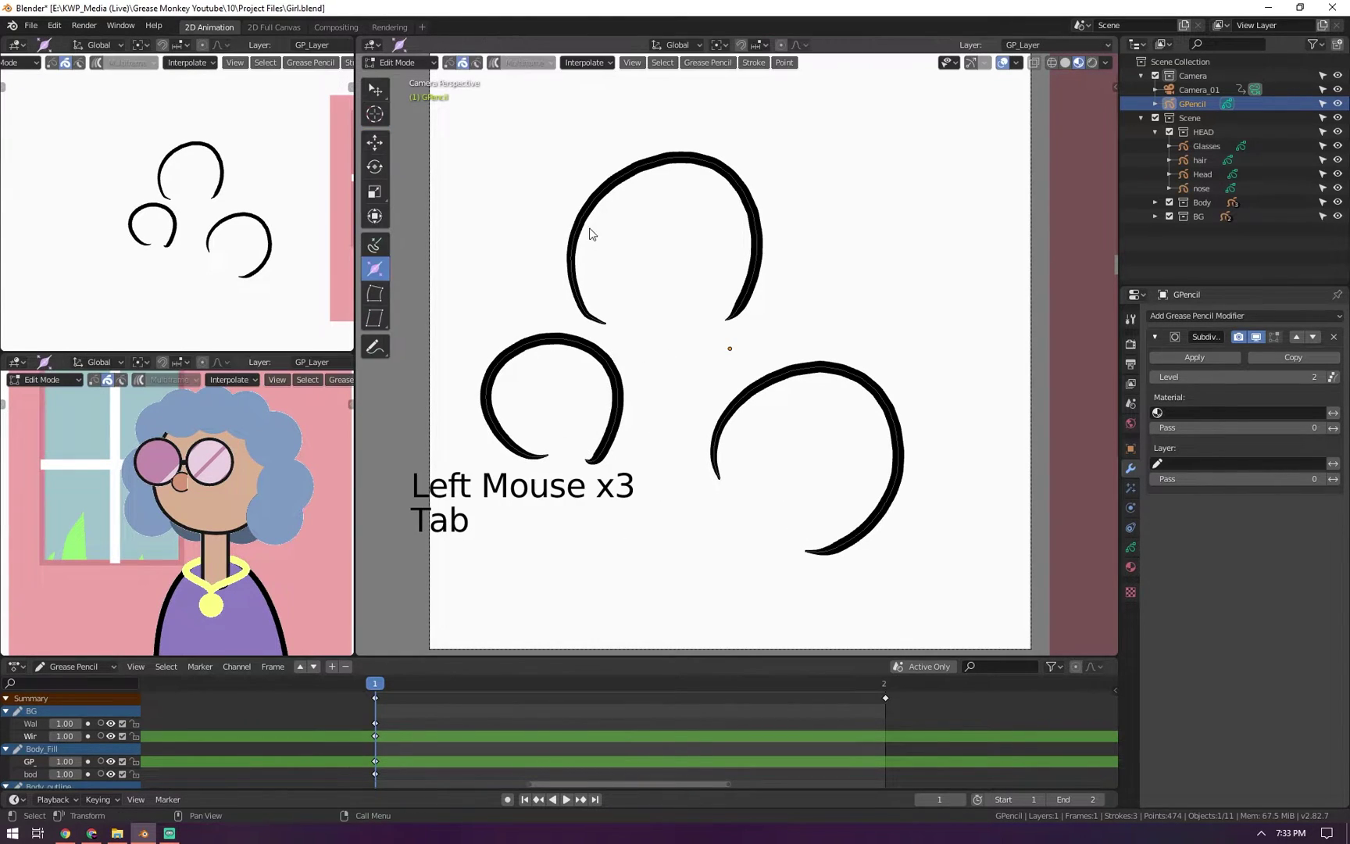
pyautogui.click(606, 241)
pyautogui.press('f')
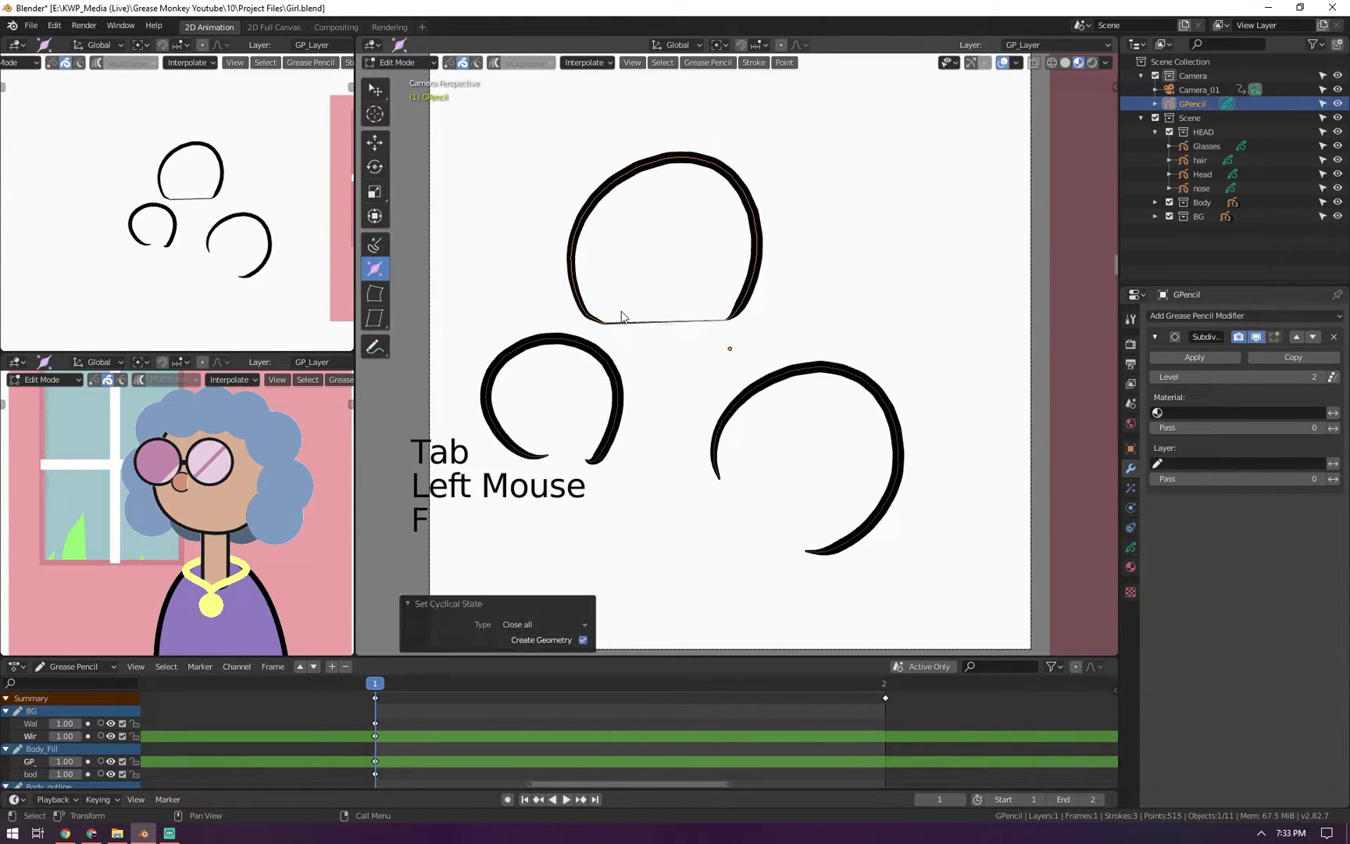
pyautogui.click(600, 365)
pyautogui.press('f')
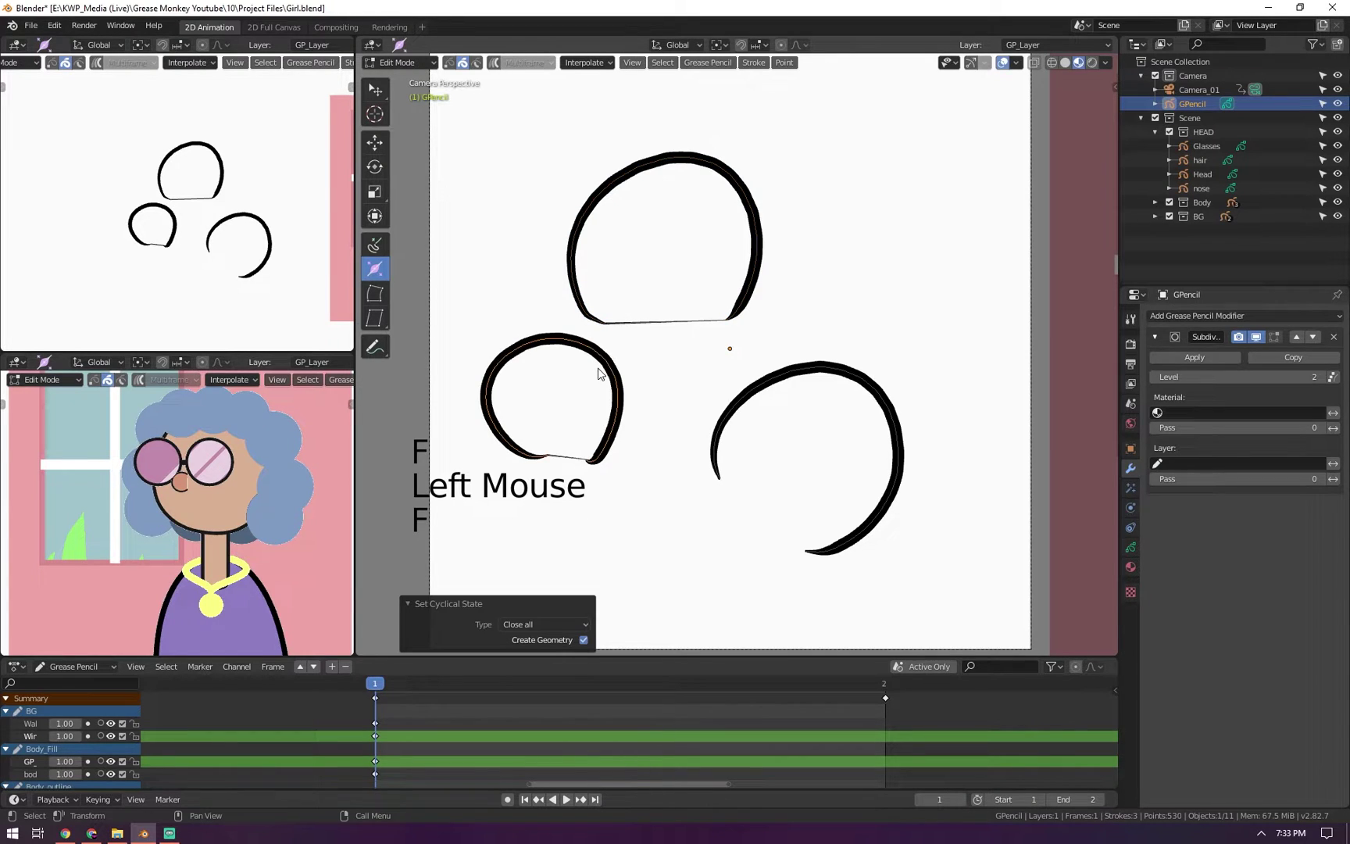
pyautogui.click(746, 405)
pyautogui.press('f')
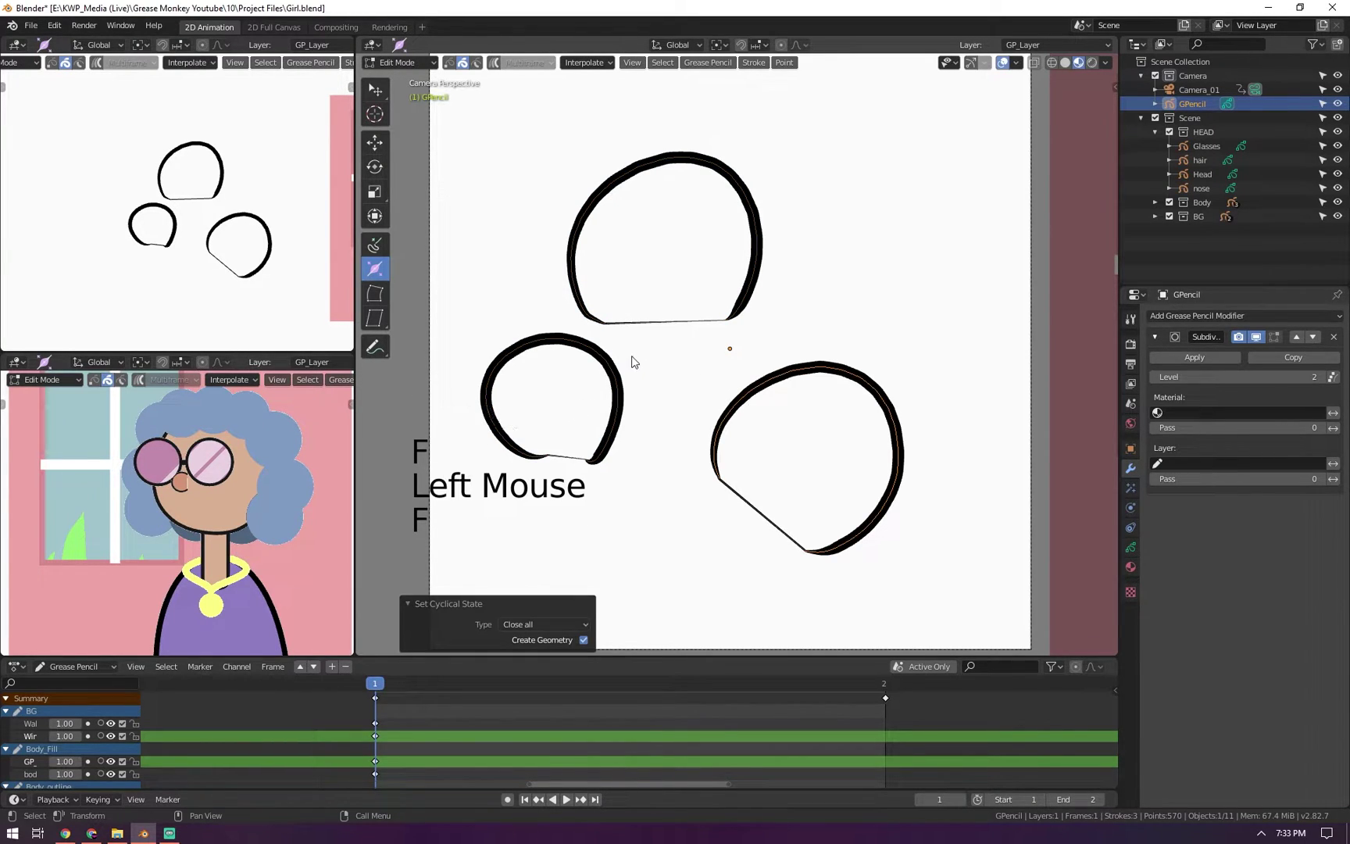
# In Draw mode, activate the Fill tool and add a second material slot using the BODY_spots material
pyautogui.hotkey('ctrl', 'Tab')
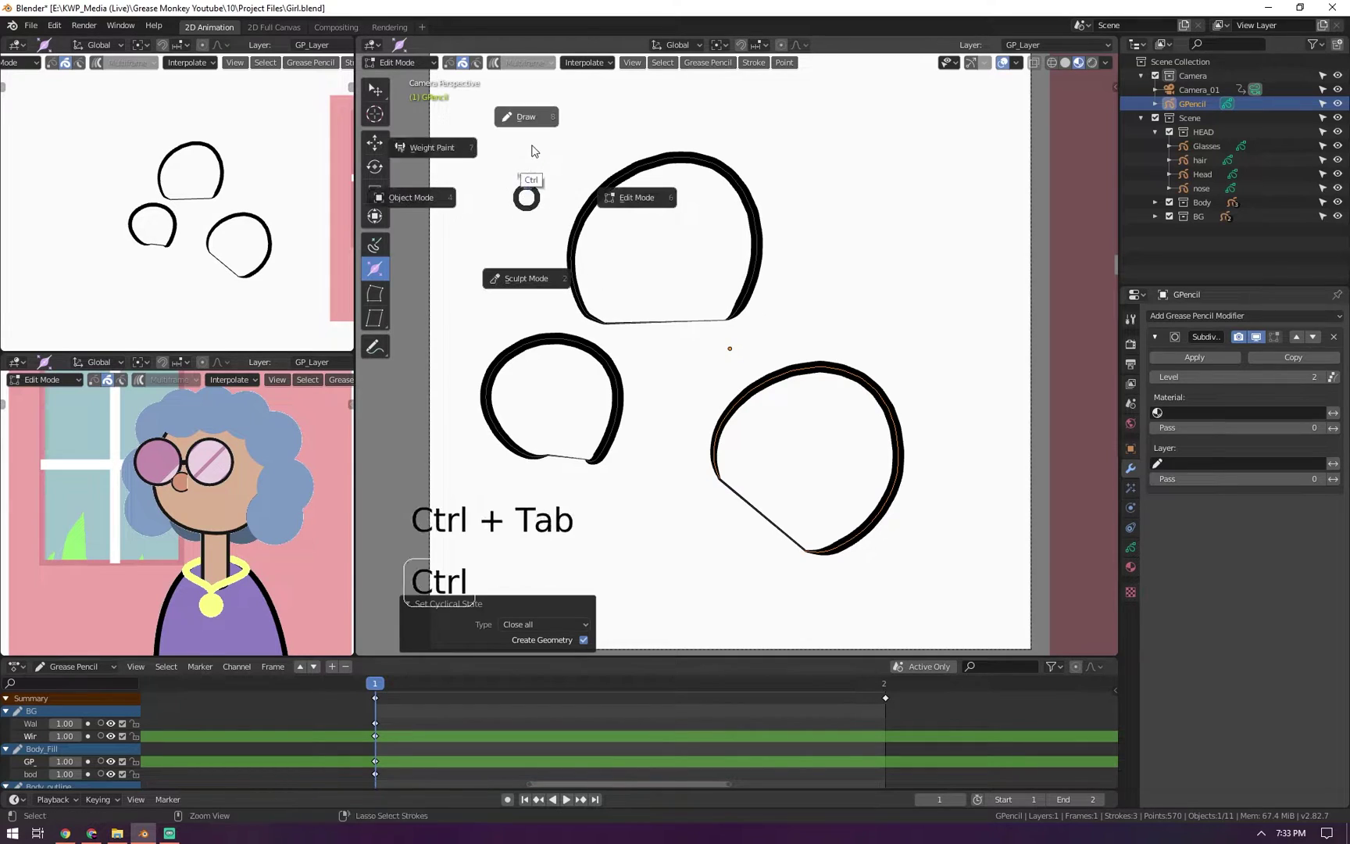
pyautogui.click(375, 140)
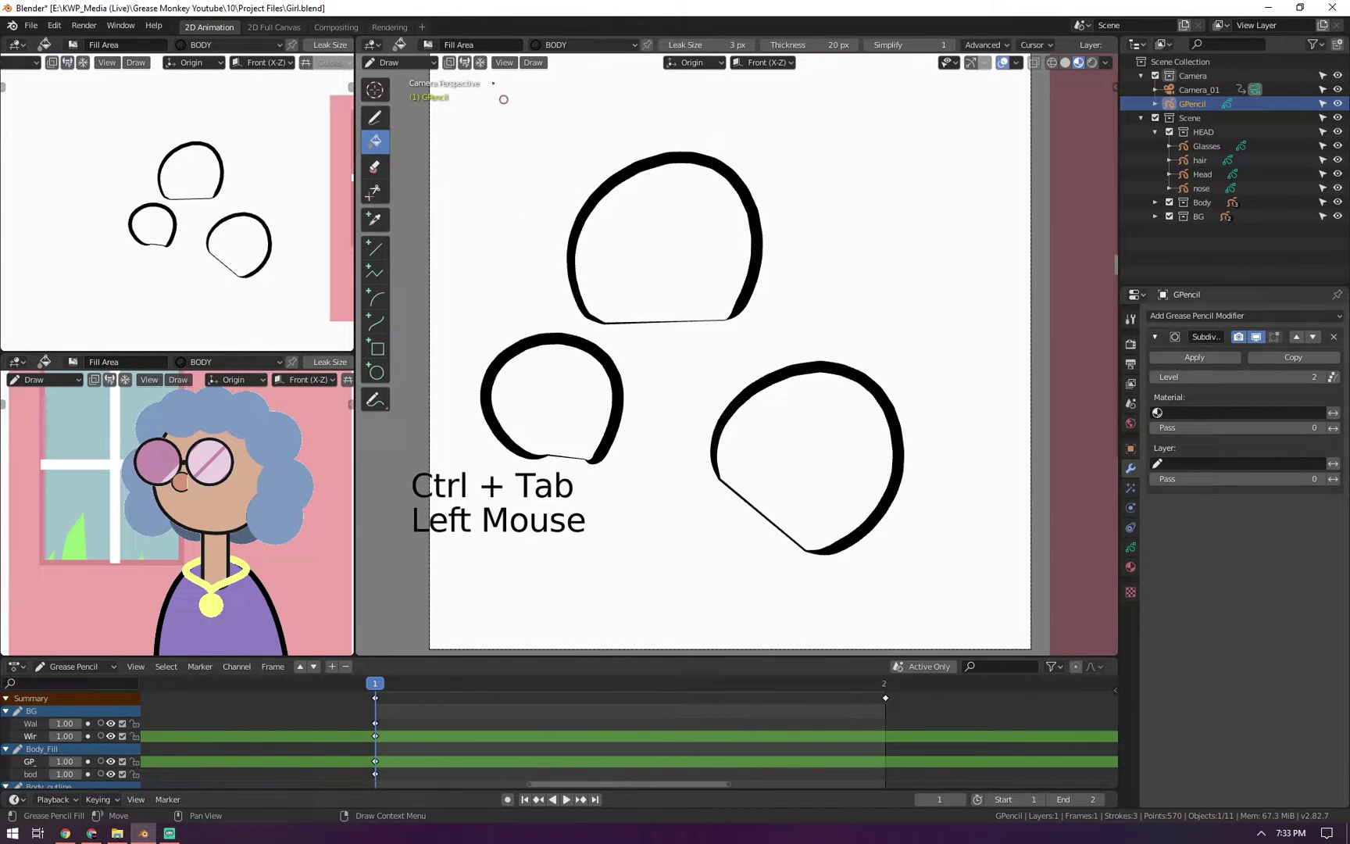
pyautogui.click(546, 45)
pyautogui.click(672, 76)
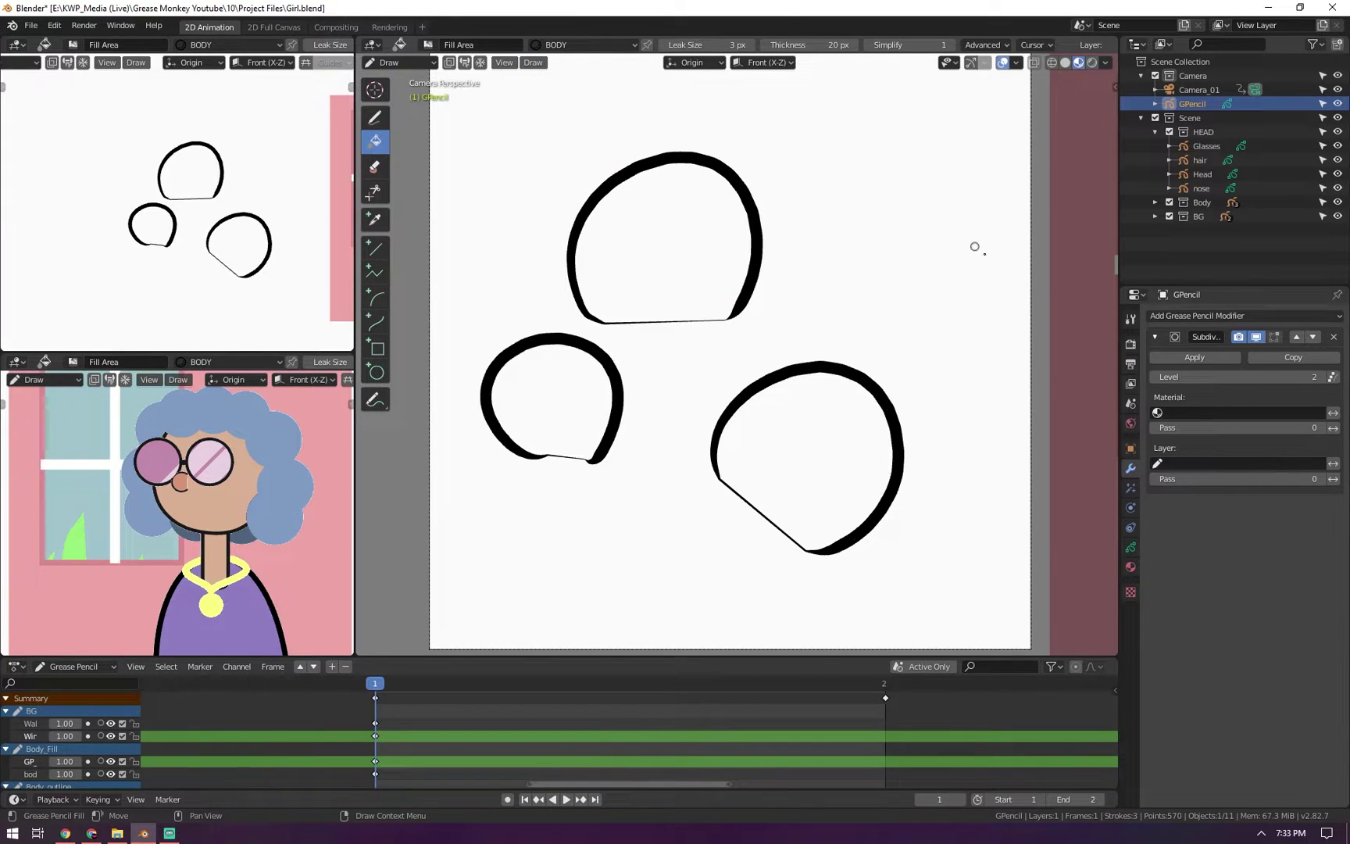
pyautogui.click(1129, 567)
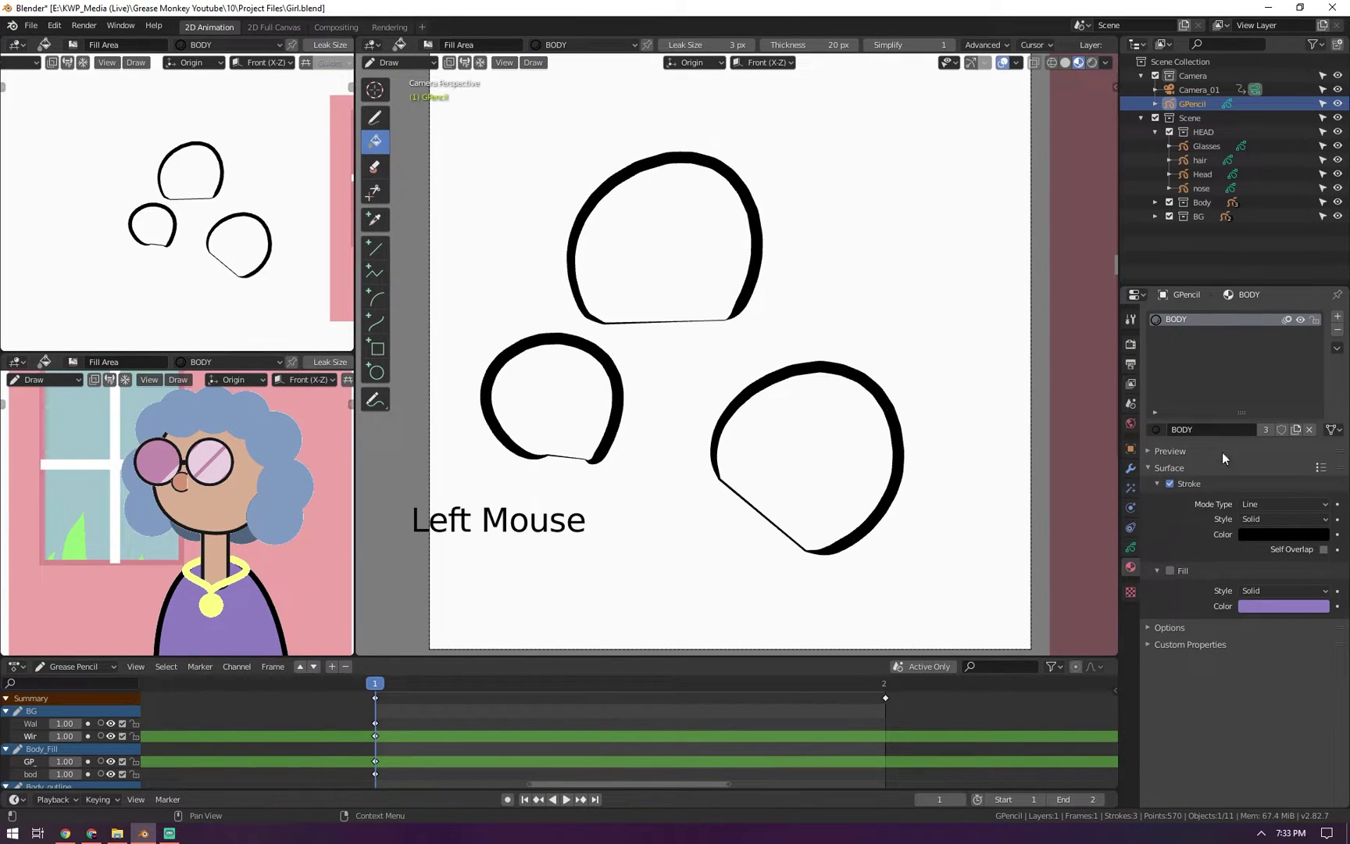
pyautogui.click(1337, 316)
pyautogui.click(1156, 428)
pyautogui.click(1188, 479)
# Fill the insides of the three closed loops with the BODY_spots material
pyautogui.click(647, 226)
pyautogui.click(537, 431)
pyautogui.click(804, 461)
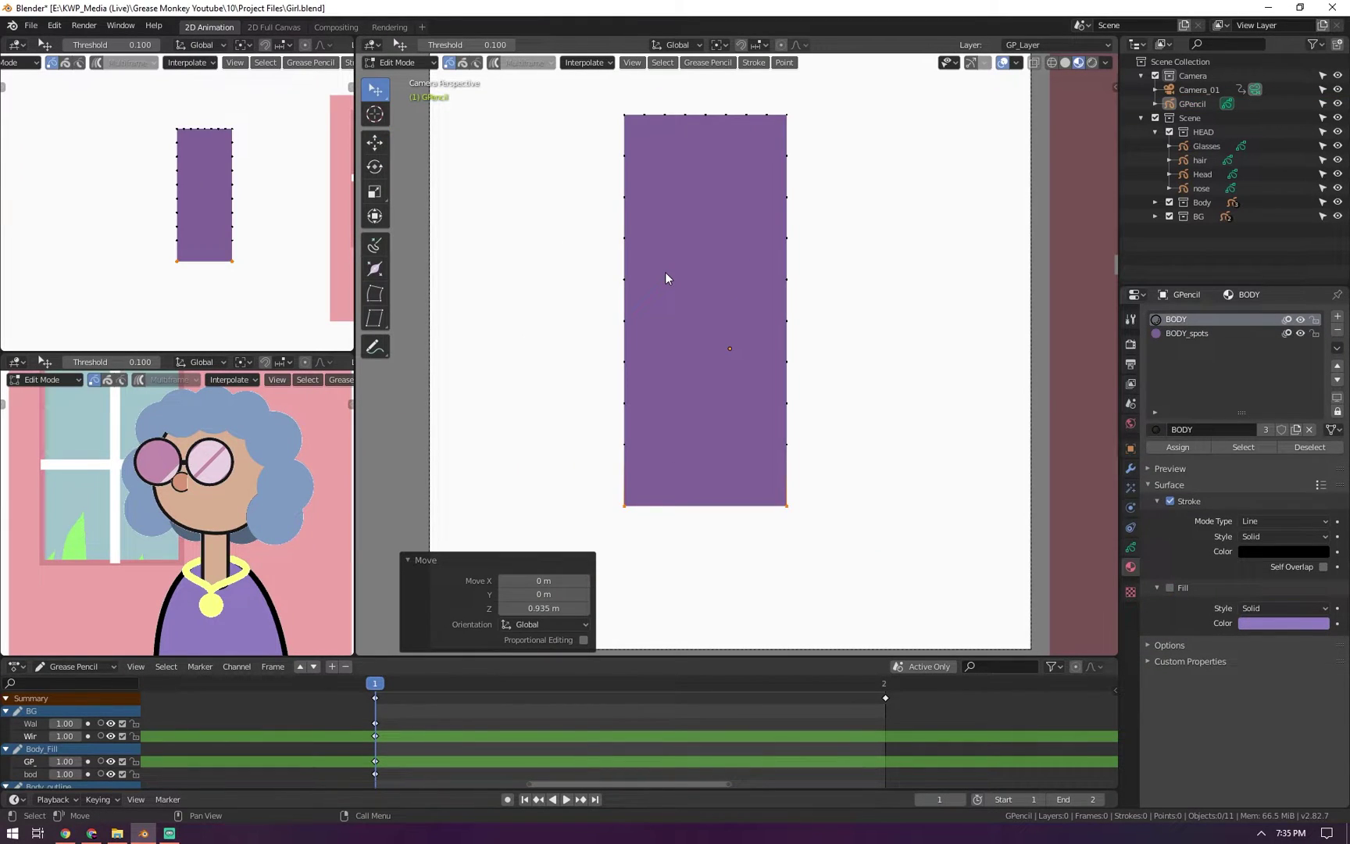
# Select all points of the purple rectangle in Edit Mode and delete it
pyautogui.press('a')
pyautogui.press('x')
pyautogui.click(665, 275)
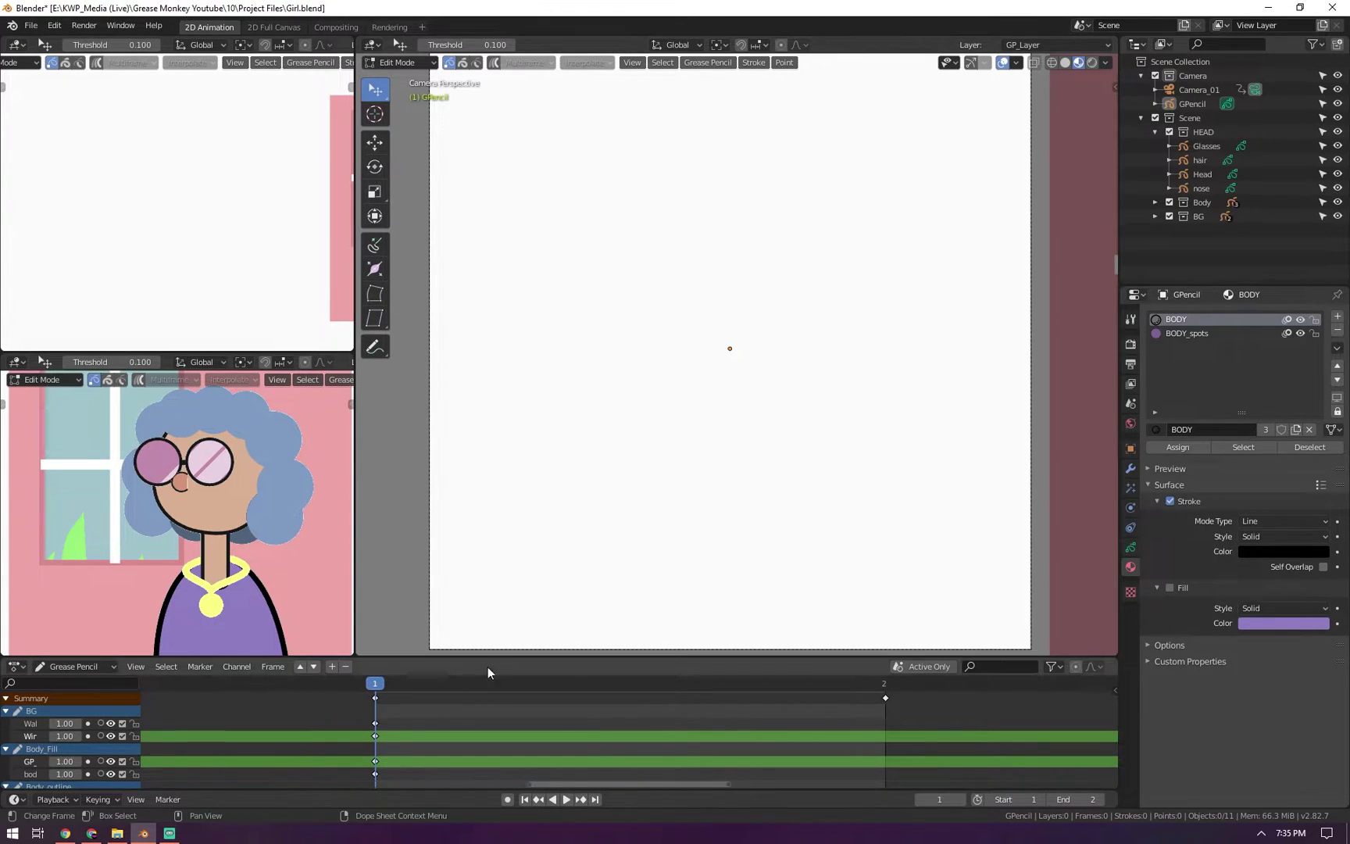
# Go to frame 2 and select the Body_outline object in Object Mode, leaving its position unchanged
pyautogui.click(896, 686)
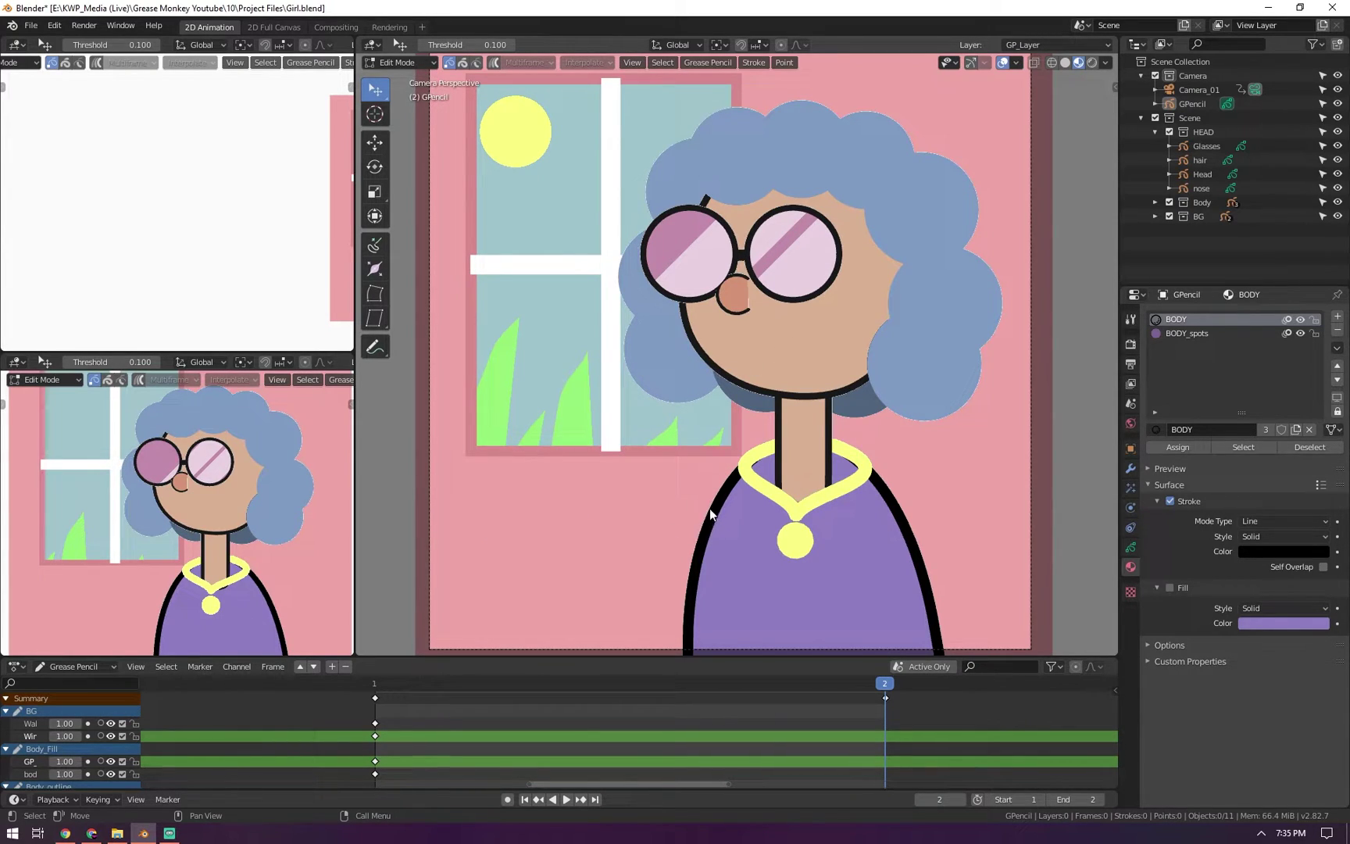
pyautogui.click(707, 523)
pyautogui.hotkey('ctrl', 'Tab')
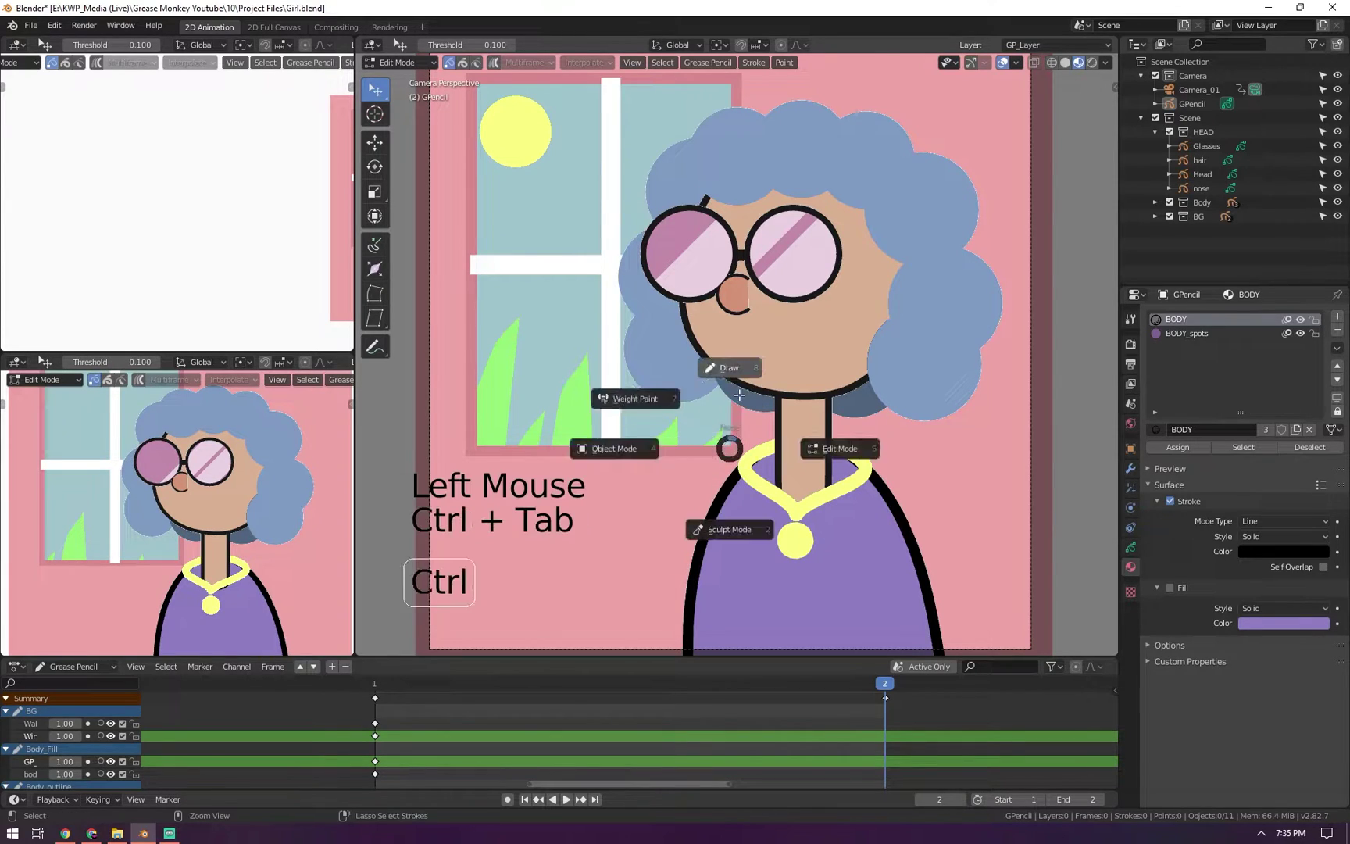
pyautogui.click(738, 403)
pyautogui.hotkey('ctrl', 'Tab')
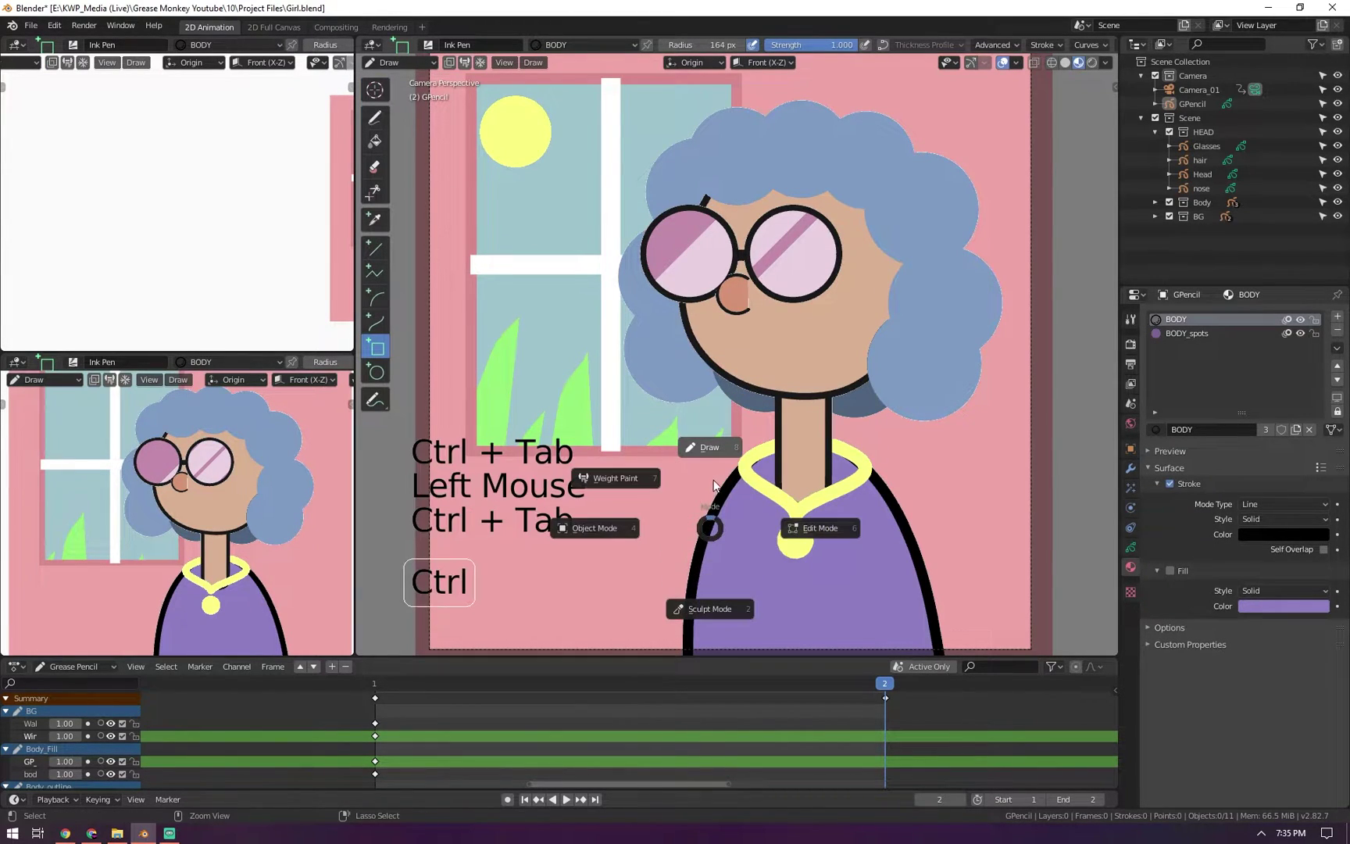
pyautogui.click(656, 529)
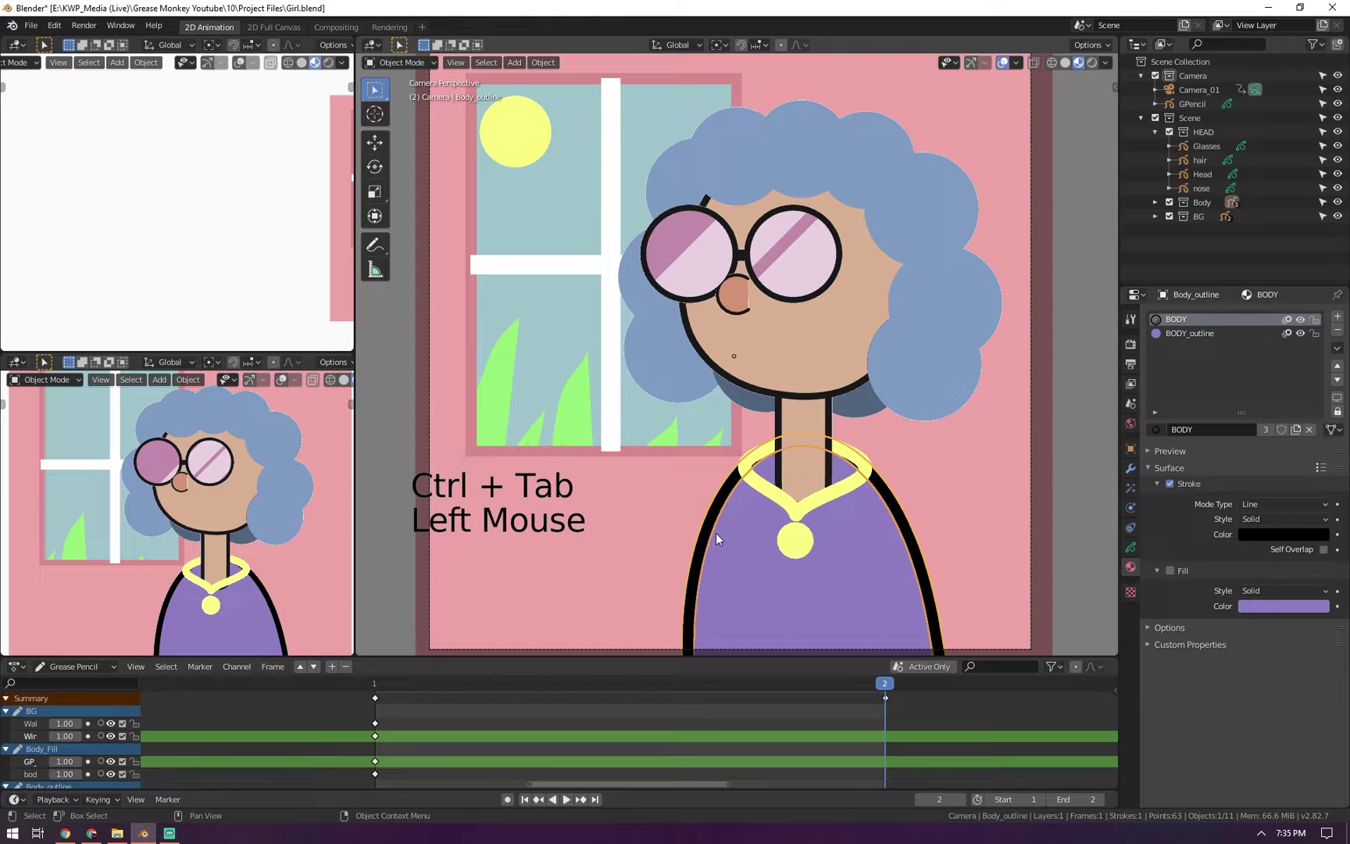
pyautogui.press('g')
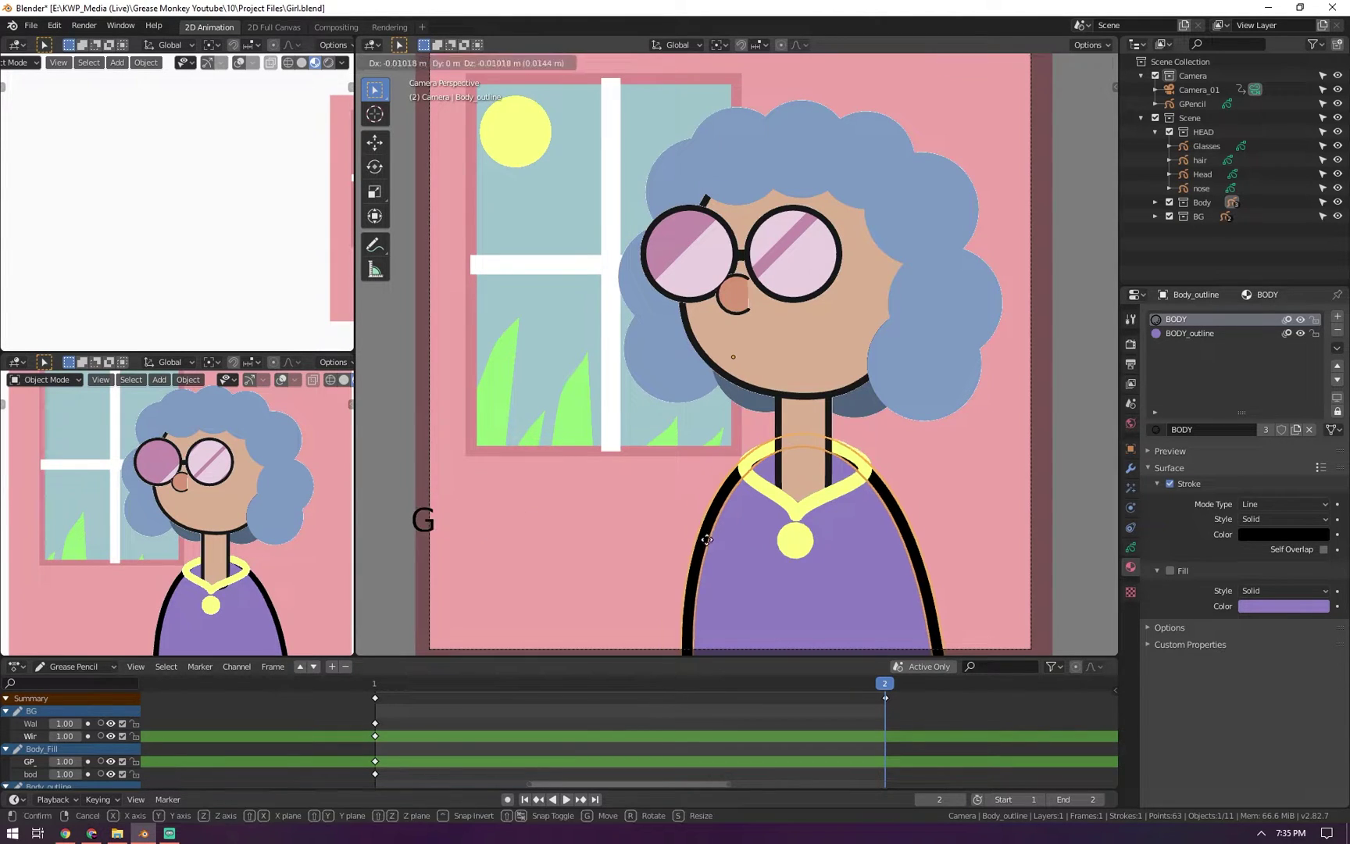
pyautogui.press('Escape')
# In Edit Mode, select the whole Body_outline stroke and thicken it slightly with the Radius tool
pyautogui.press('Tab')
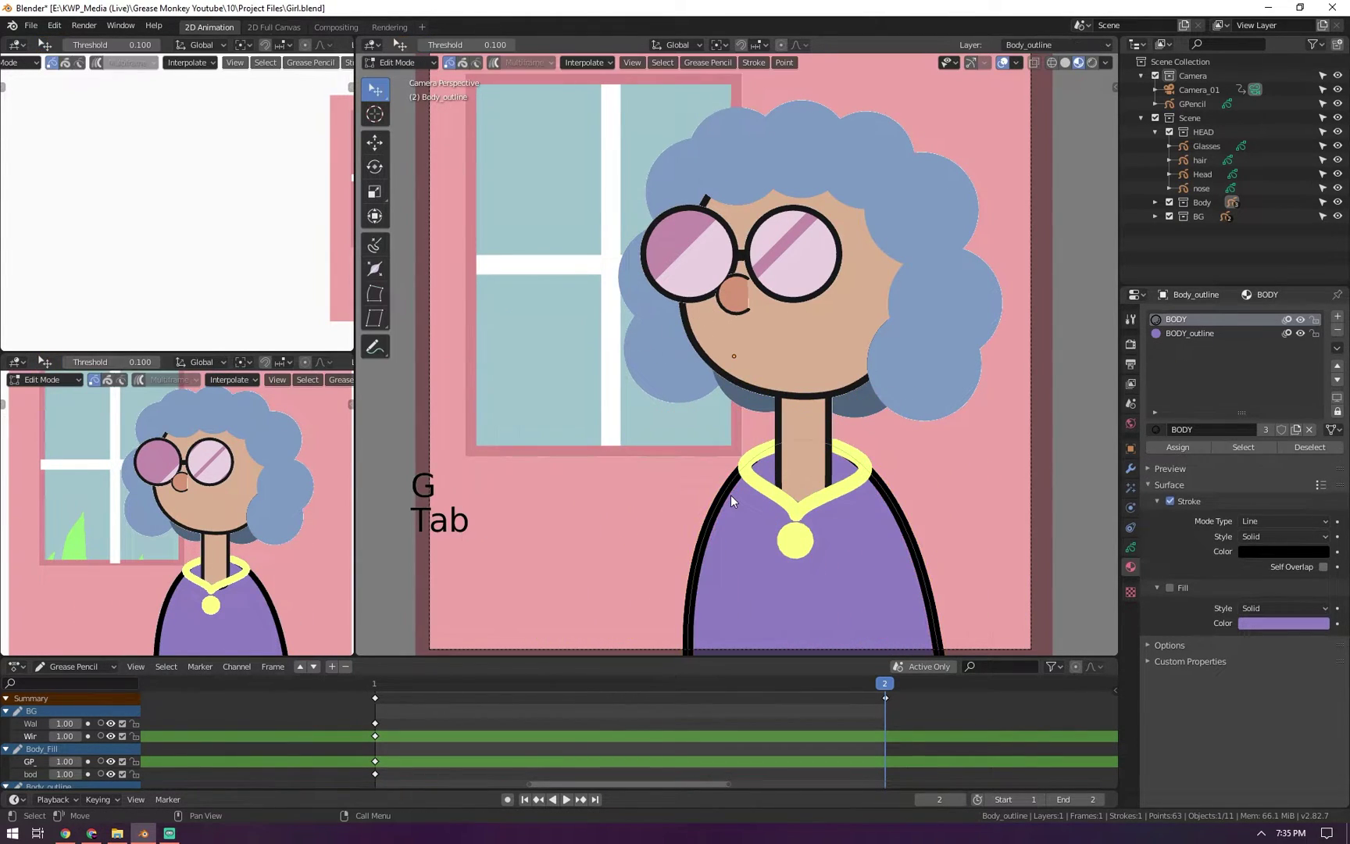
pyautogui.click(717, 498)
pyautogui.press('2')
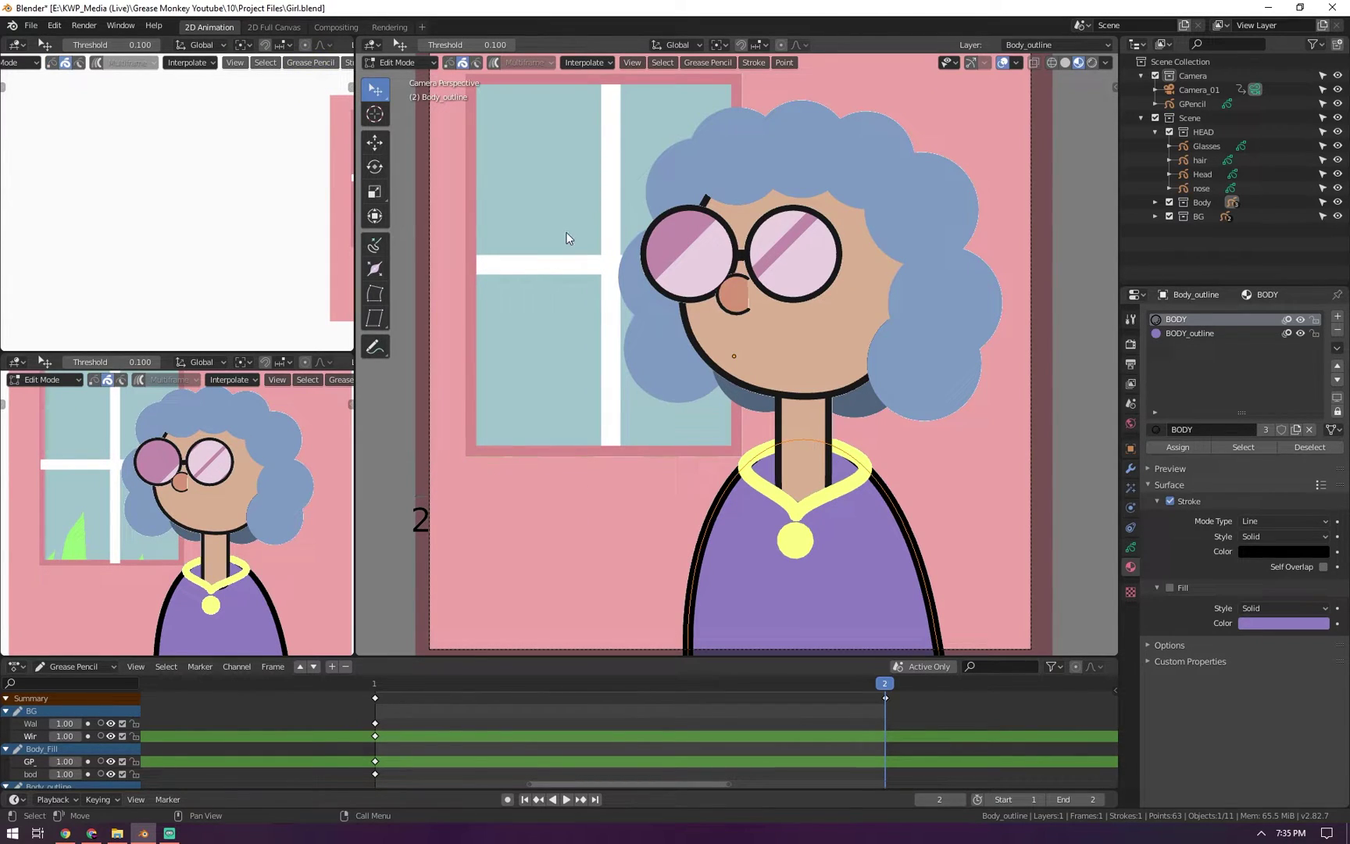
pyautogui.click(375, 269)
pyautogui.moveTo(667, 373); pyautogui.dragTo(558, 325)
pyautogui.press('Tab')
pyautogui.press('Tab')
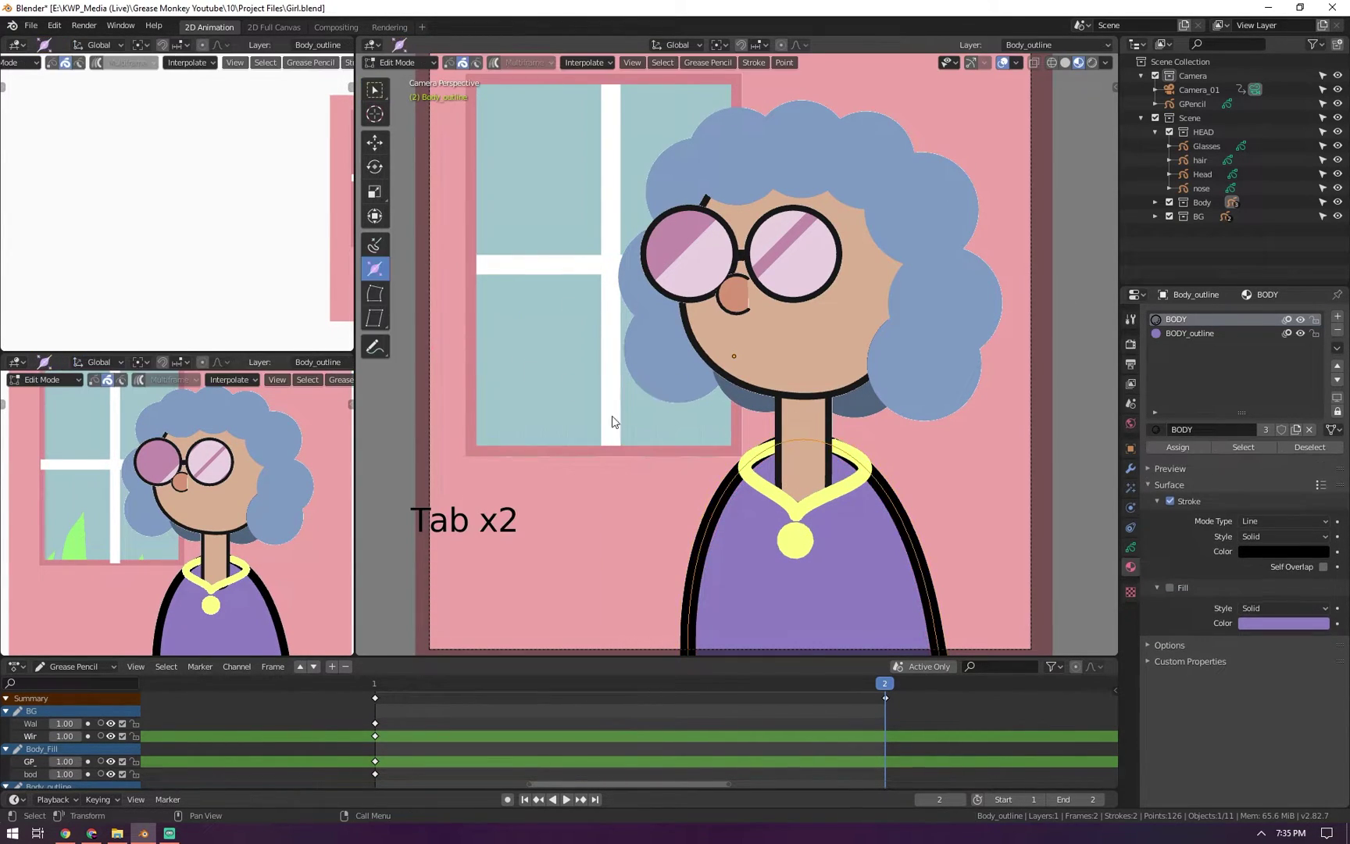
# Try bending the body outline with the Bend tool and undo the bend
pyautogui.click(375, 293)
pyautogui.moveTo(723, 428); pyautogui.dragTo(651, 391)
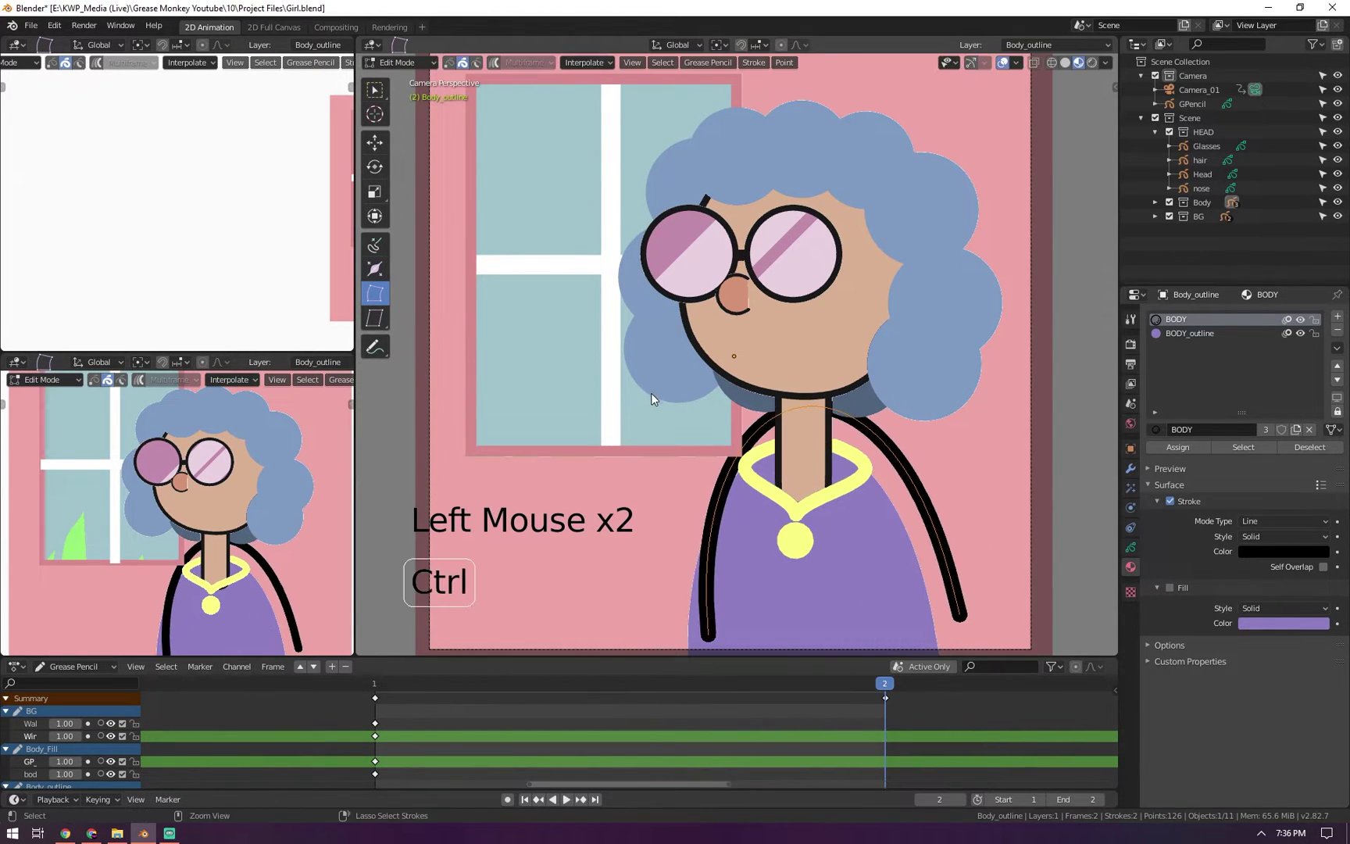
pyautogui.hotkey('ctrl', 'z')
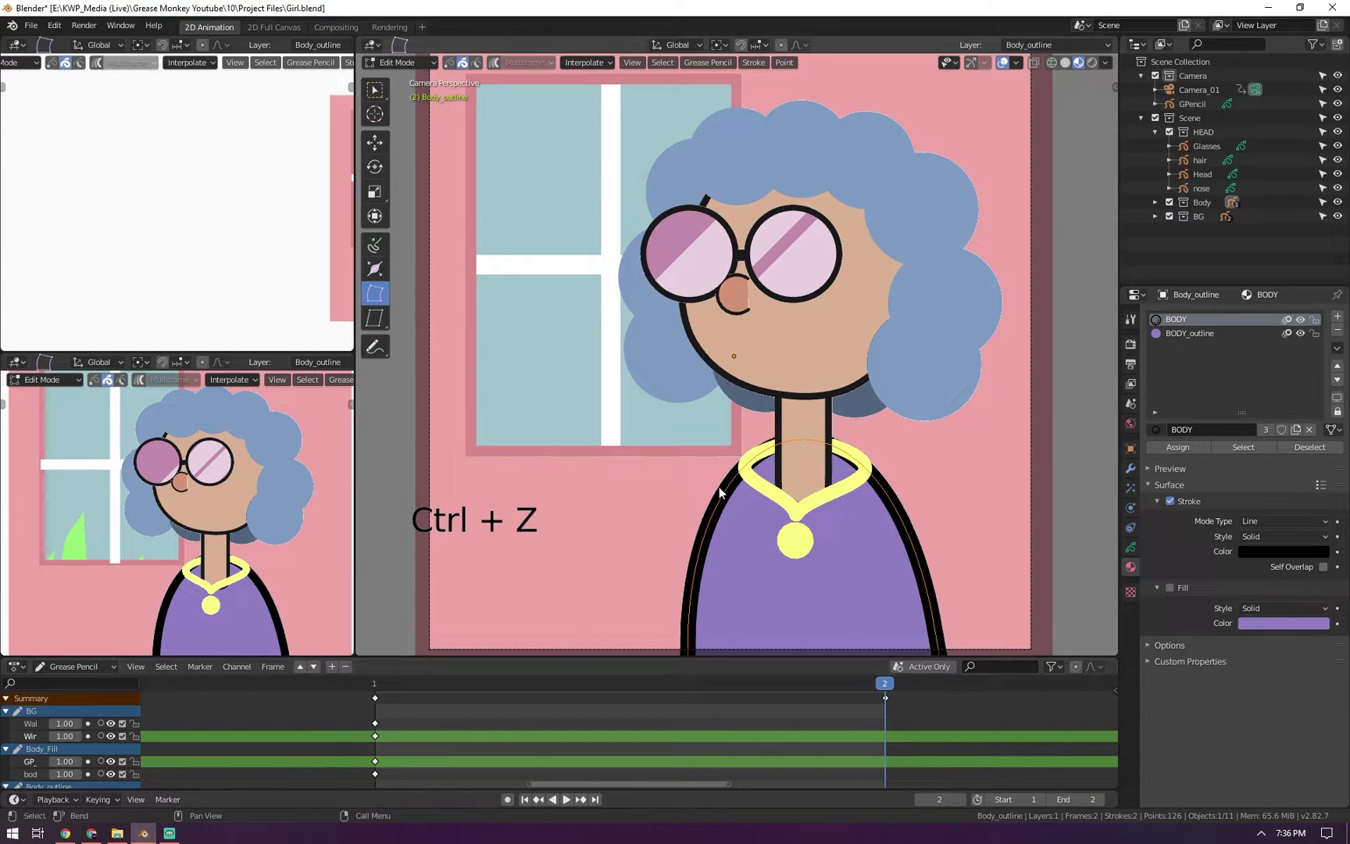
# Return to frame 1 and switch from Body_outline to editing the GPencil object
pyautogui.scroll(-1, 755, 540)
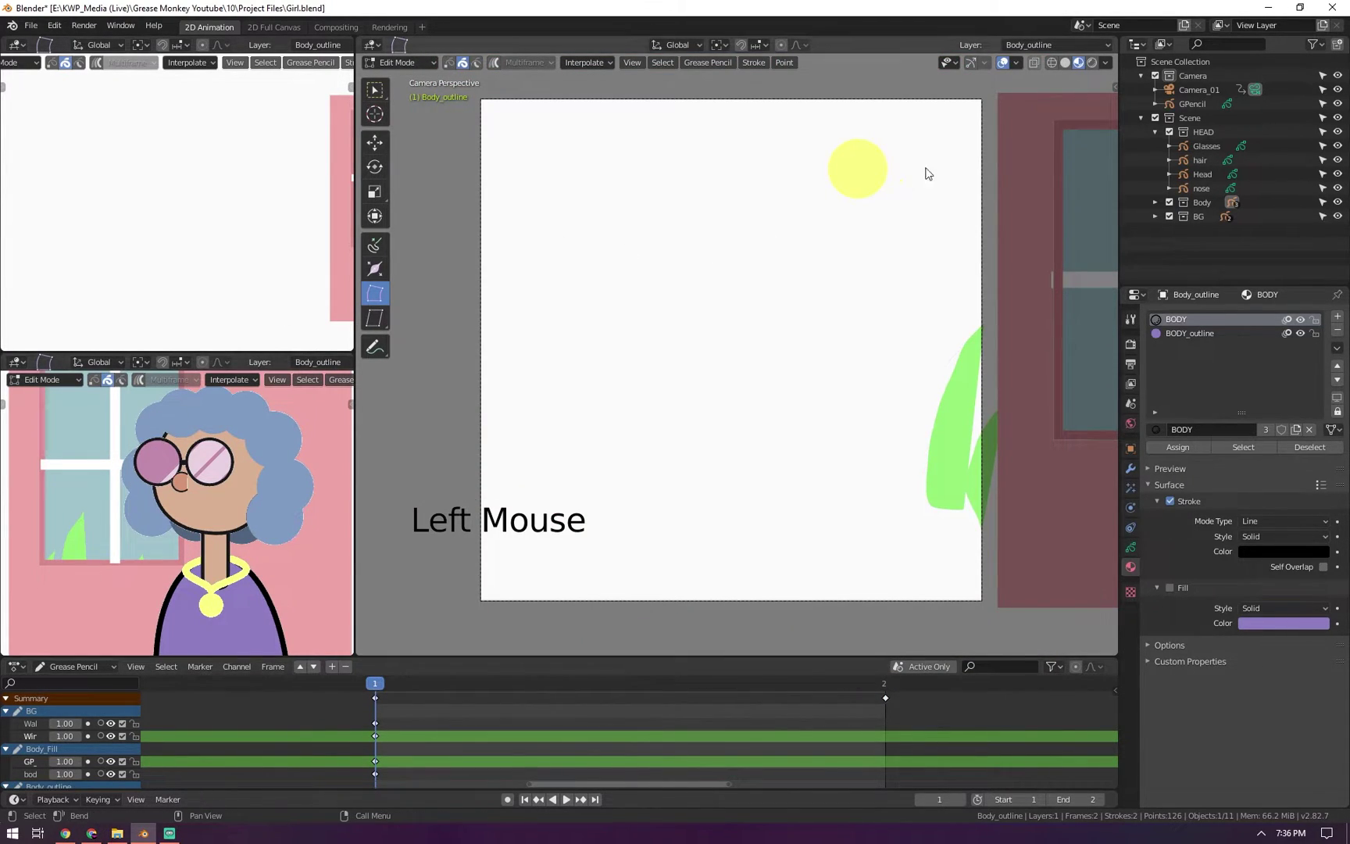
pyautogui.click(1192, 103)
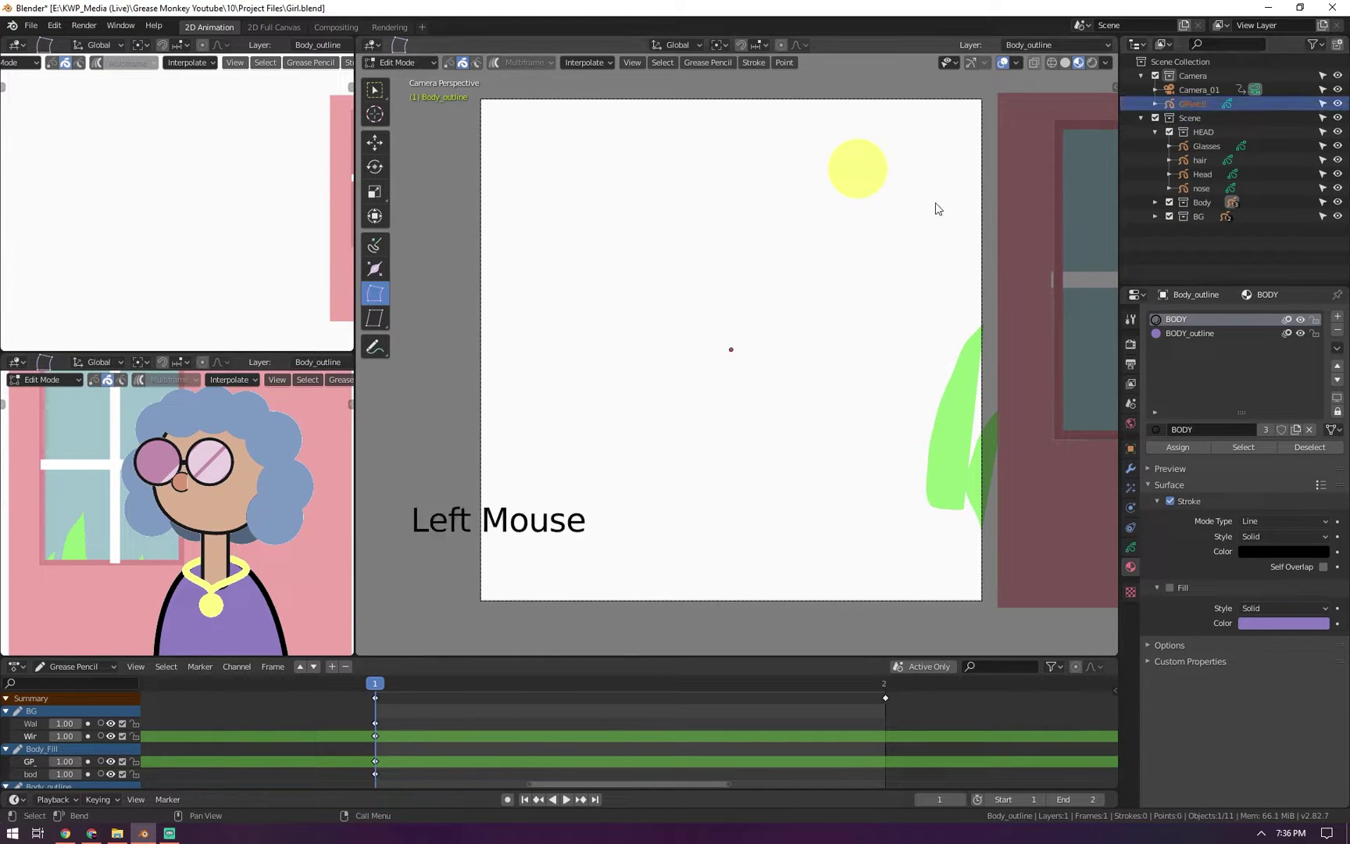
pyautogui.hotkey('ctrl', 'Tab')
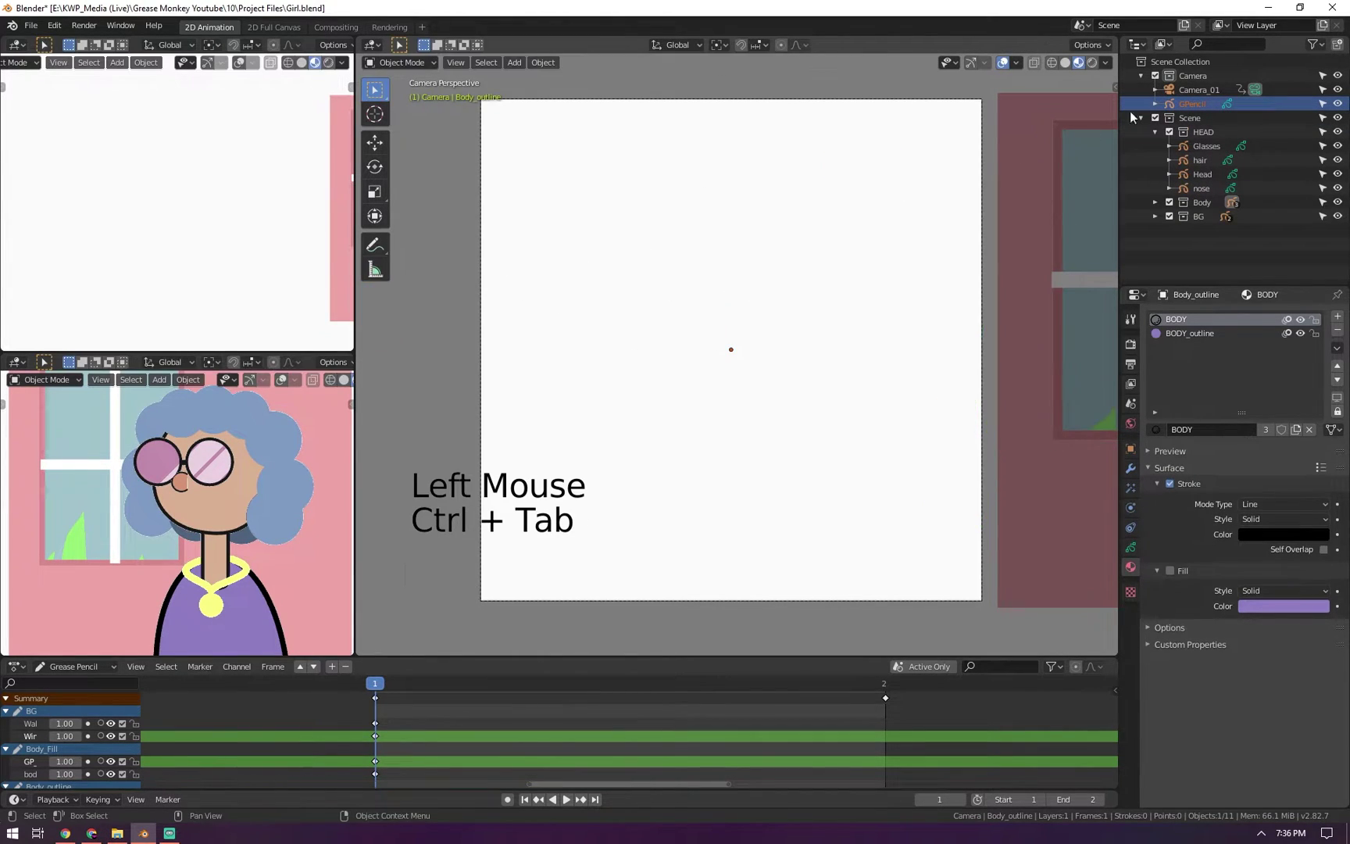
pyautogui.click(1182, 107)
pyautogui.press('Tab')
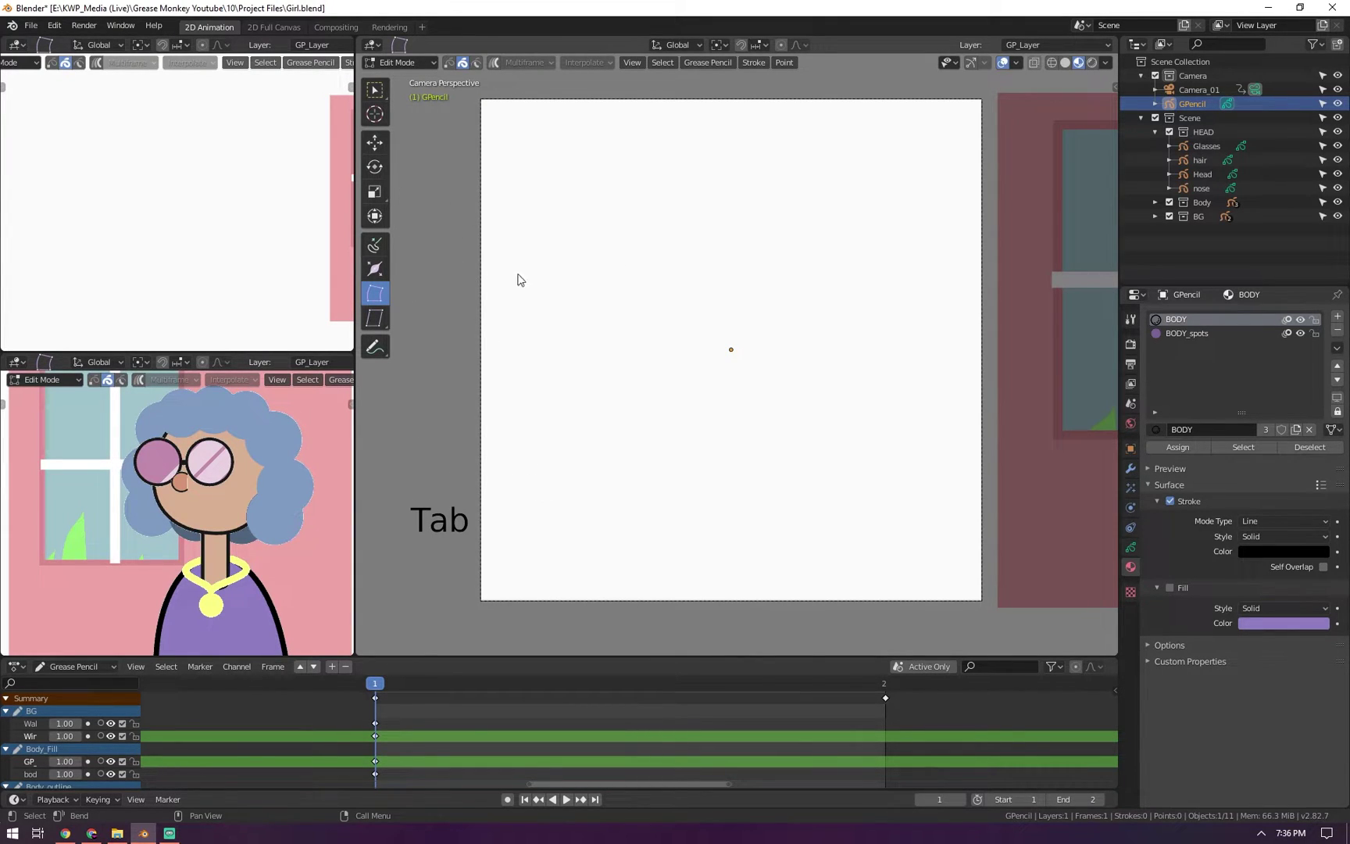
# In Draw mode, draw a tall, narrow rectangle near the middle of the canvas with the Box tool
pyautogui.hotkey('ctrl', 'Tab')
pyautogui.click(435, 262)
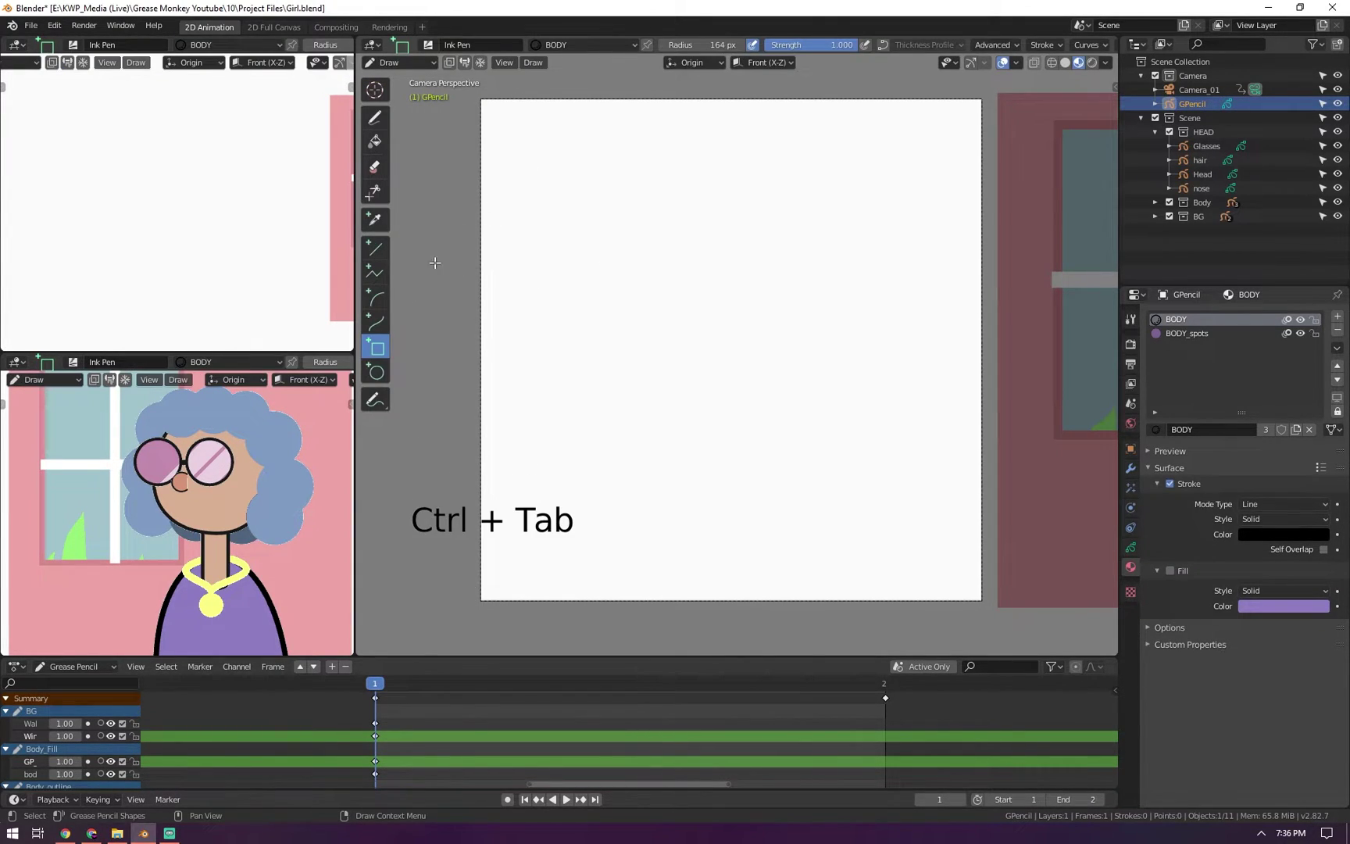
pyautogui.click(387, 348)
pyautogui.moveTo(632, 211)
pyautogui.mouseDown()
pyautogui.moveTo(648, 452)
pyautogui.moveTo(744, 493)
pyautogui.mouseUp()
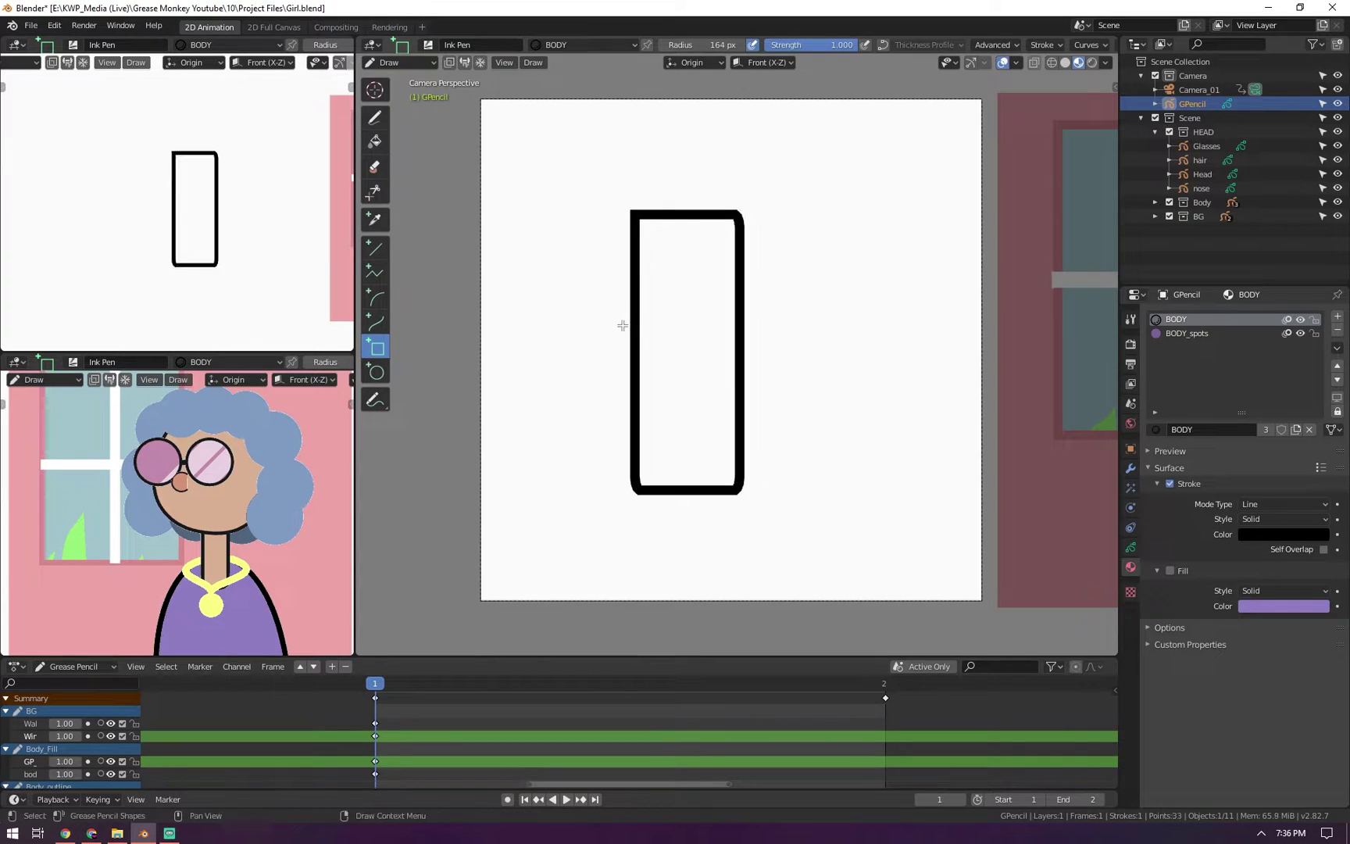
# In Edit Mode, assign the BODY_spots material to the rectangle's stroke and return to Object Mode
pyautogui.press('Tab')
pyautogui.click(668, 225)
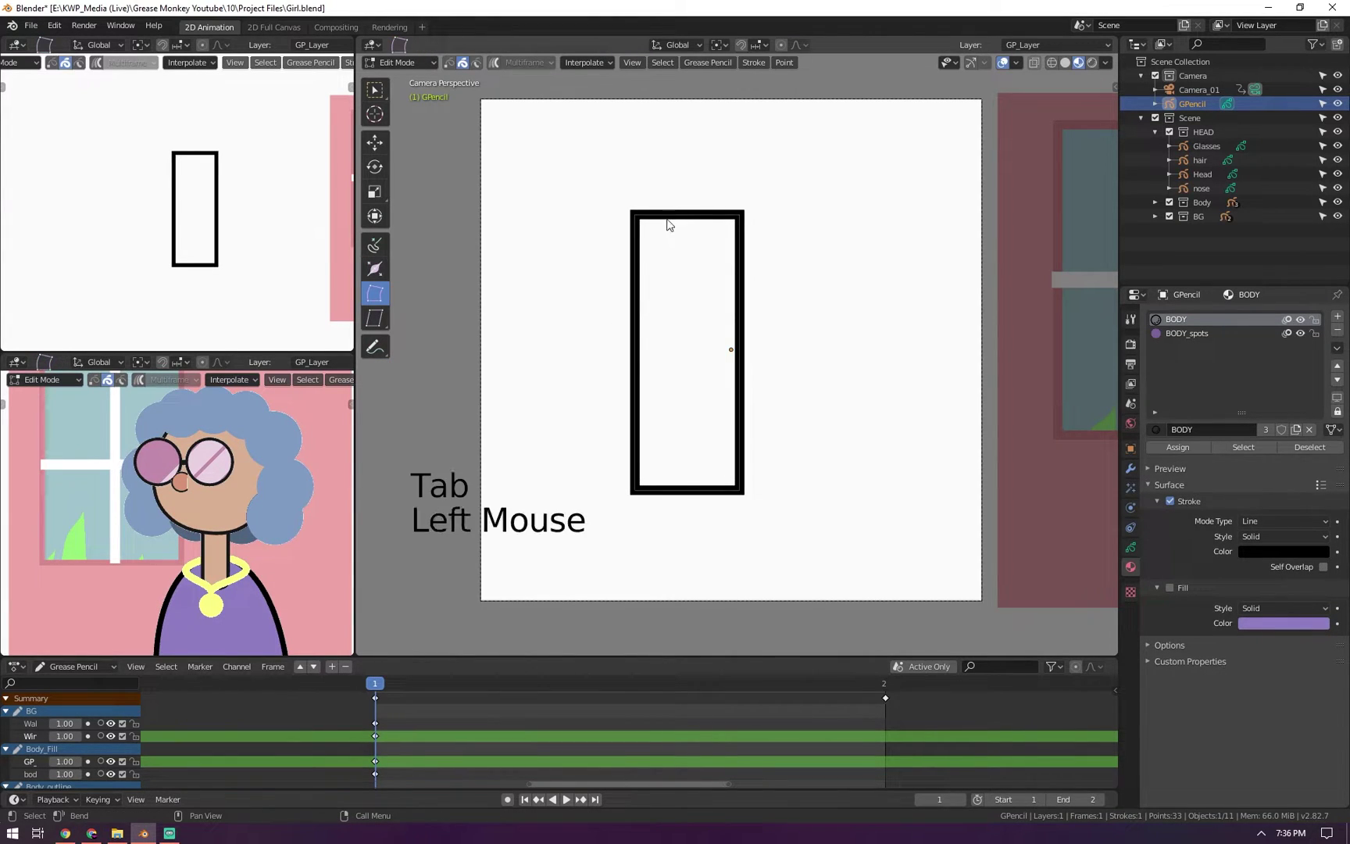
pyautogui.rightClick(678, 215)
pyautogui.moveTo(685, 218)
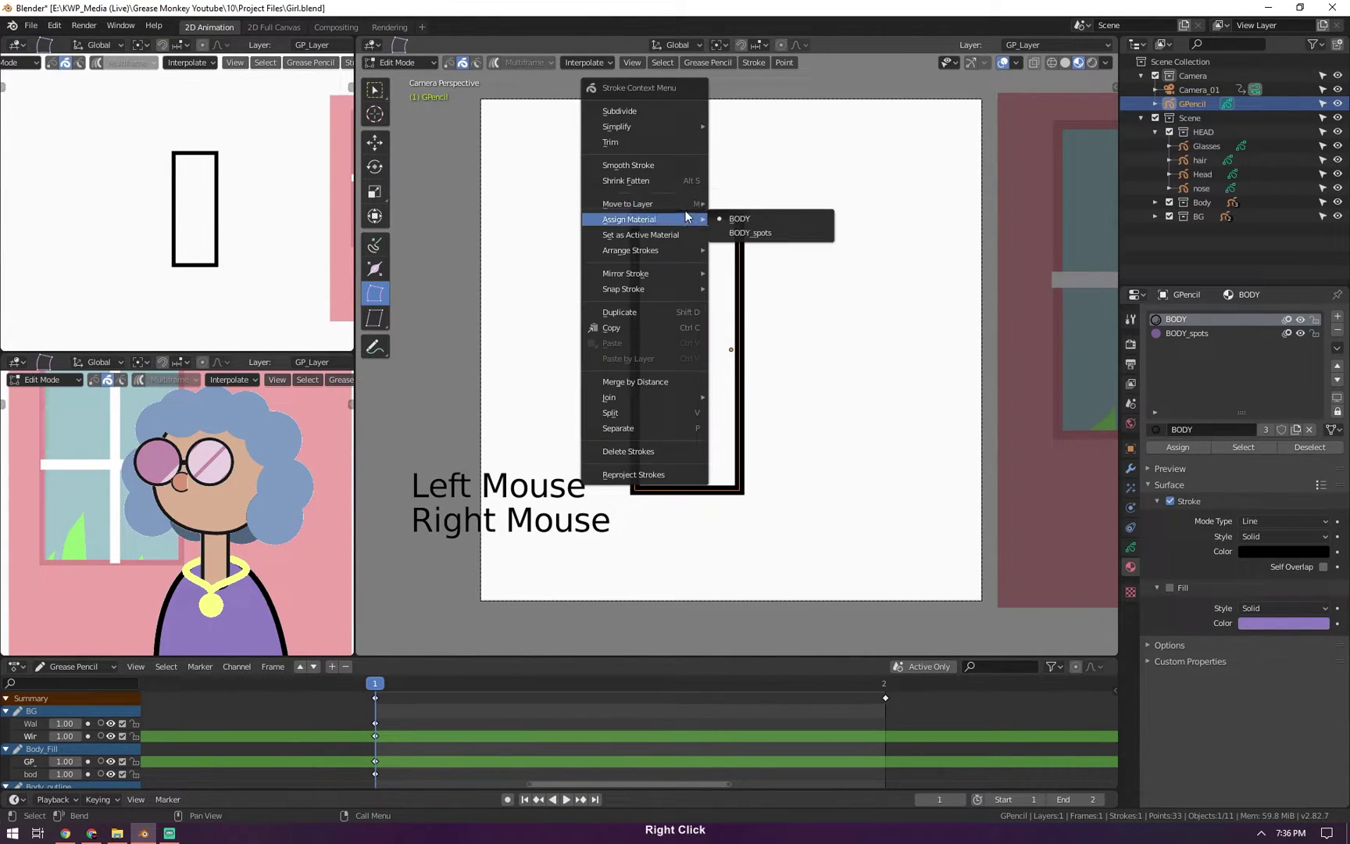
pyautogui.click(750, 233)
pyautogui.press('Tab')
pyautogui.press('Tab')
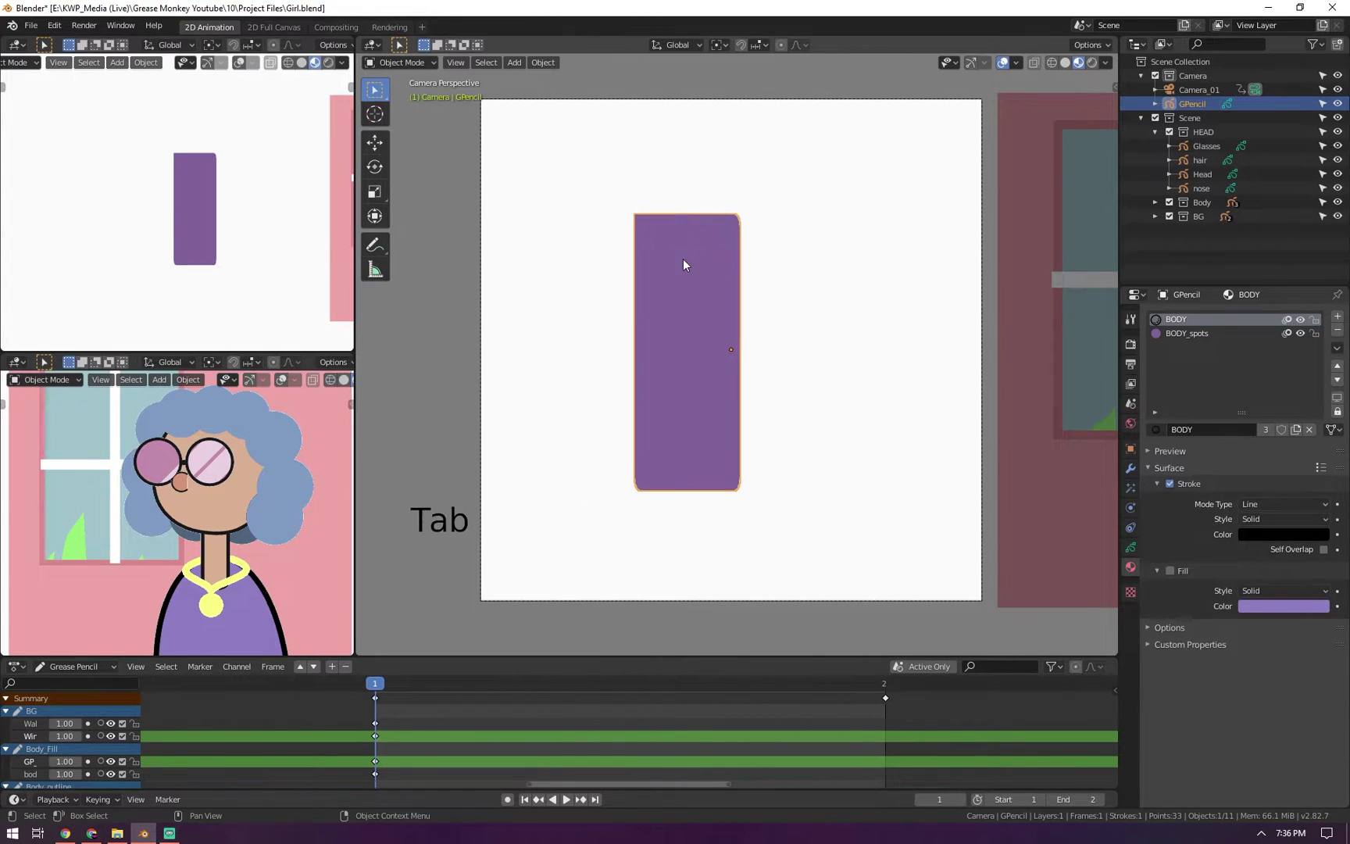
# Try bending the rectangle twice in Edit Mode with the Bend tool, undoing each bend
pyautogui.press('1')
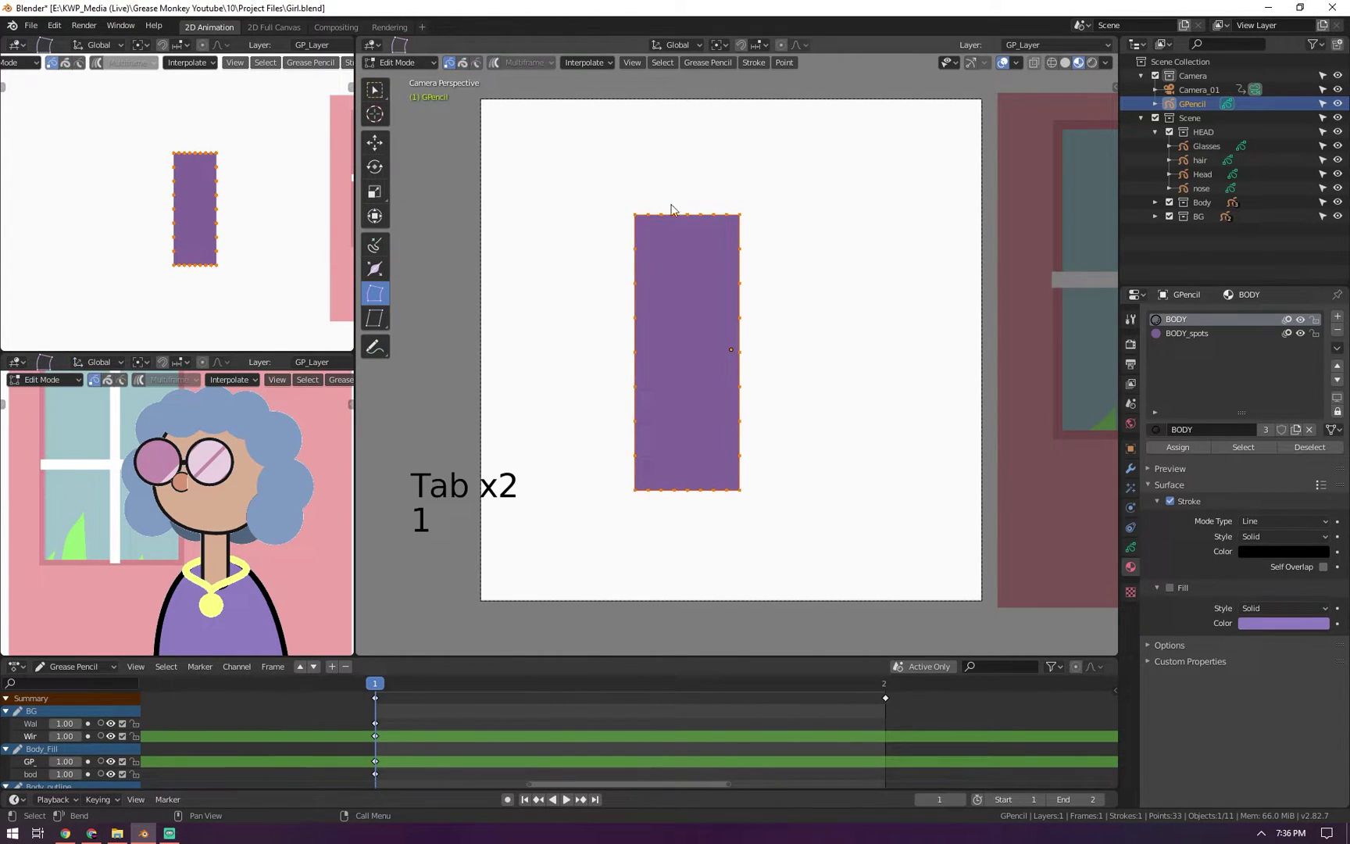
pyautogui.click(388, 297)
pyautogui.moveTo(691, 410)
pyautogui.mouseDown()
pyautogui.moveTo(696, 382)
pyautogui.moveTo(734, 412)
pyautogui.moveTo(612, 374)
pyautogui.moveTo(612, 299)
pyautogui.moveTo(632, 515)
pyautogui.moveTo(668, 248)
pyautogui.moveTo(644, 319)
pyautogui.moveTo(748, 524)
pyautogui.moveTo(804, 534)
pyautogui.mouseUp()
pyautogui.hotkey('ctrl', 'z')
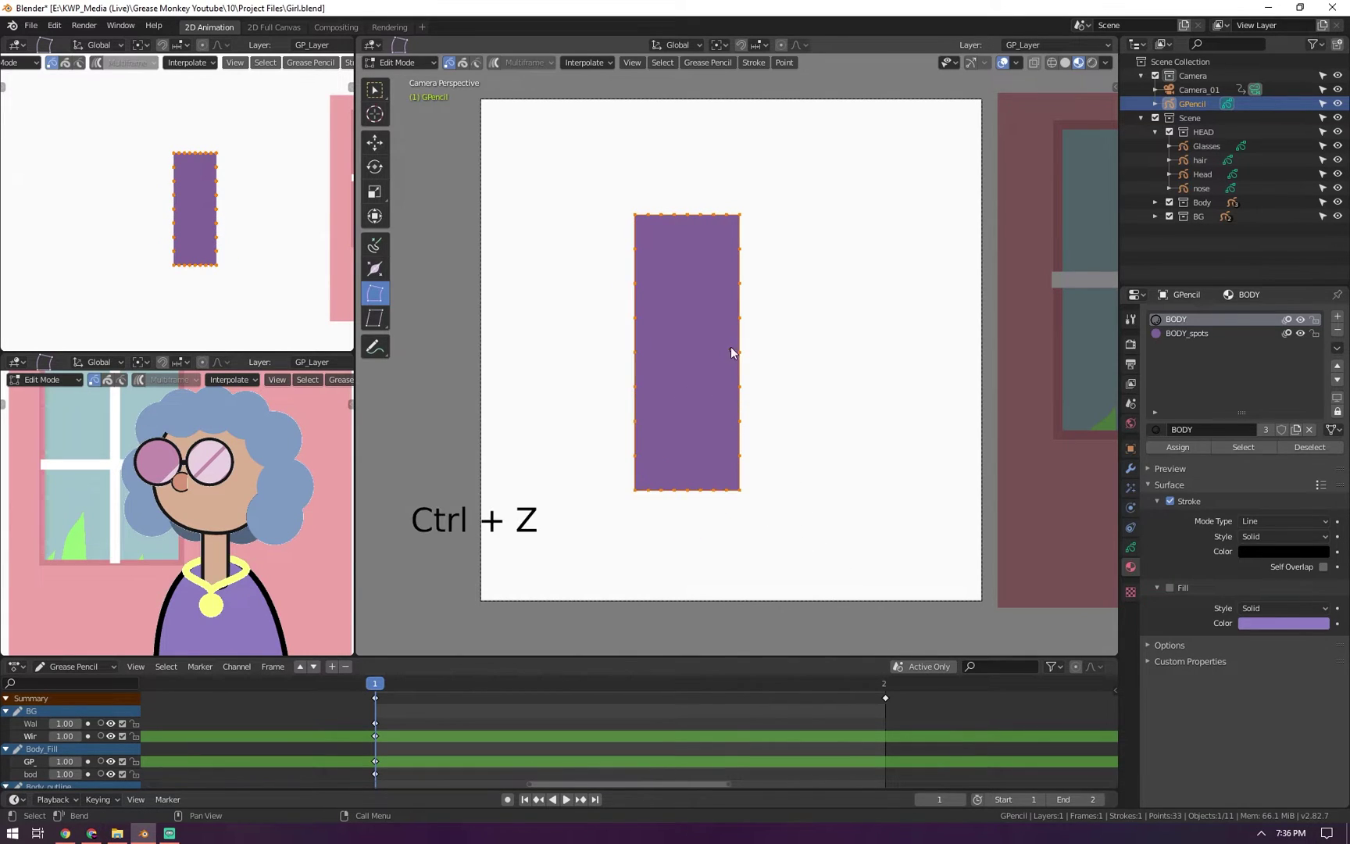
pyautogui.moveTo(711, 202)
pyautogui.mouseDown()
pyautogui.moveTo(569, 238)
pyautogui.moveTo(817, 229)
pyautogui.moveTo(657, 265)
pyautogui.moveTo(842, 273)
pyautogui.moveTo(467, 356)
pyautogui.moveTo(785, 336)
pyautogui.mouseUp()
pyautogui.hotkey('ctrl', 'z')
# Open the viewport sidebar and show its View settings, including the 3D Cursor location
pyautogui.press('n')
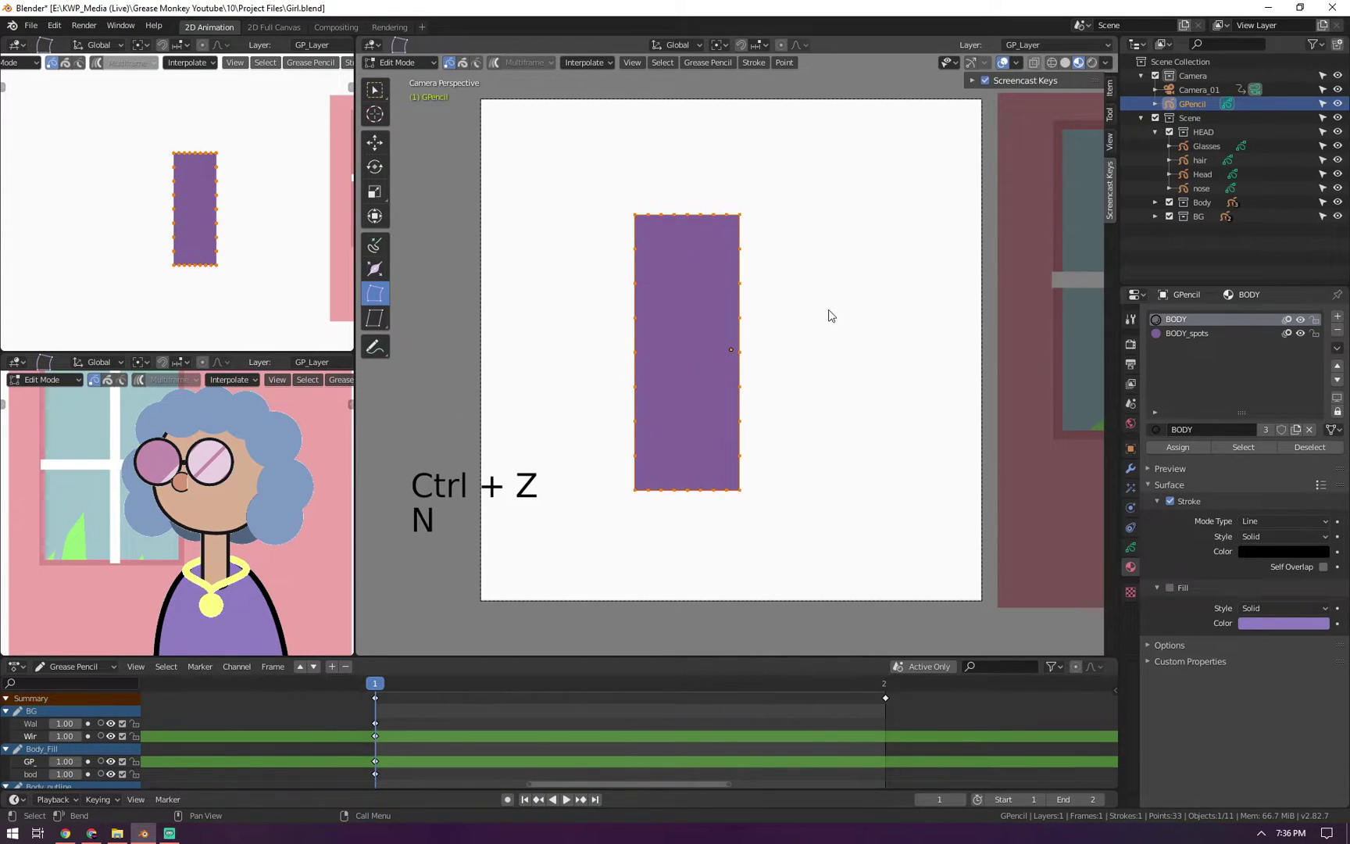
pyautogui.click(1108, 117)
pyautogui.click(1017, 129)
pyautogui.click(1111, 143)
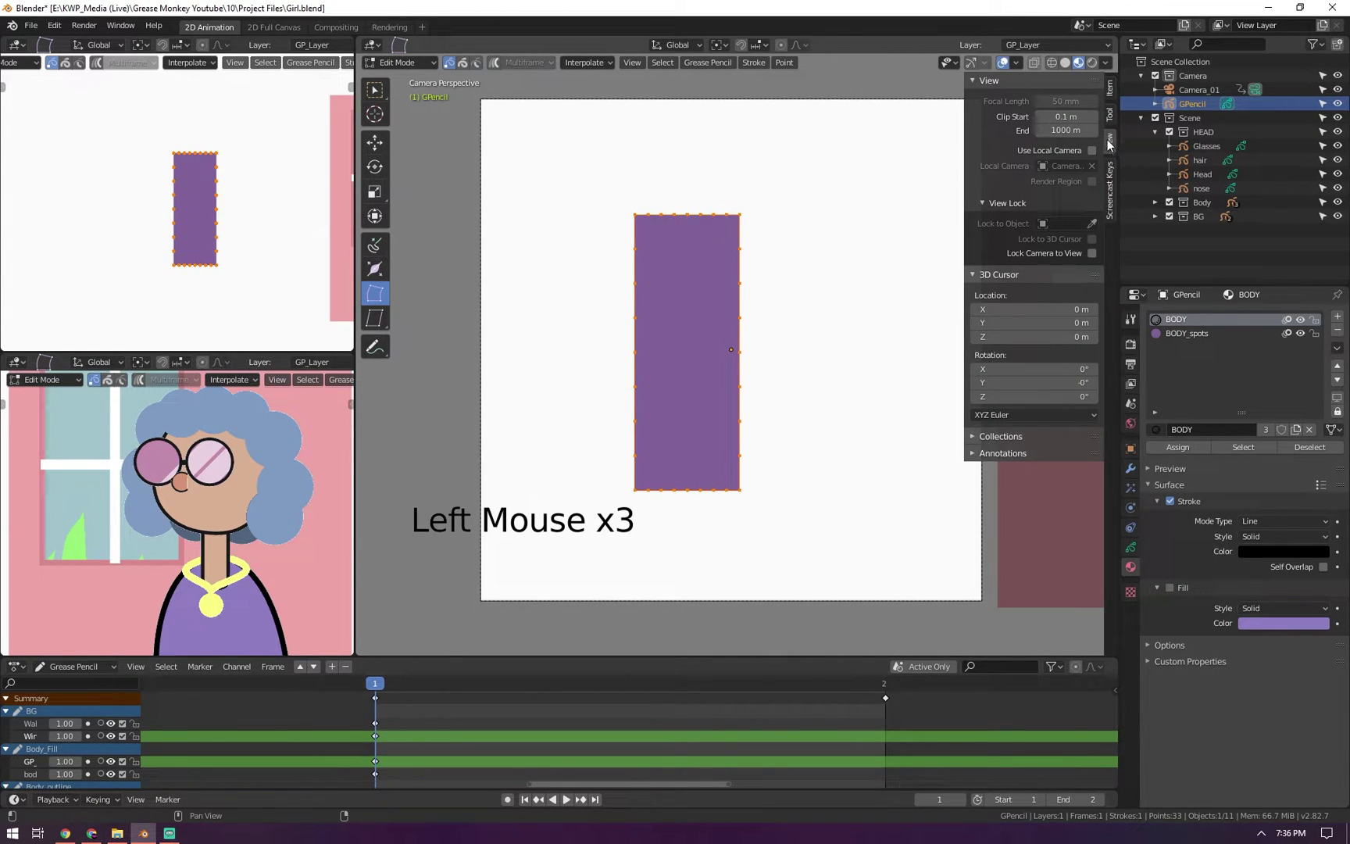
# Try another adjustment of the rectangle from its origin point and undo it
pyautogui.hotkey('ctrl', 'Tab')
pyautogui.click(712, 331)
pyautogui.moveTo(730, 349)
pyautogui.mouseDown()
pyautogui.moveTo(651, 292)
pyautogui.moveTo(542, 467)
pyautogui.moveTo(581, 323)
pyautogui.moveTo(851, 238)
pyautogui.moveTo(587, 323)
pyautogui.moveTo(840, 452)
pyautogui.moveTo(573, 343)
pyautogui.moveTo(754, 281)
pyautogui.mouseUp()
pyautogui.hotkey('ctrl', 'z')
# In Object Mode, place the 3D cursor at the middle of the rectangle's bottom edge
pyautogui.press('Tab')
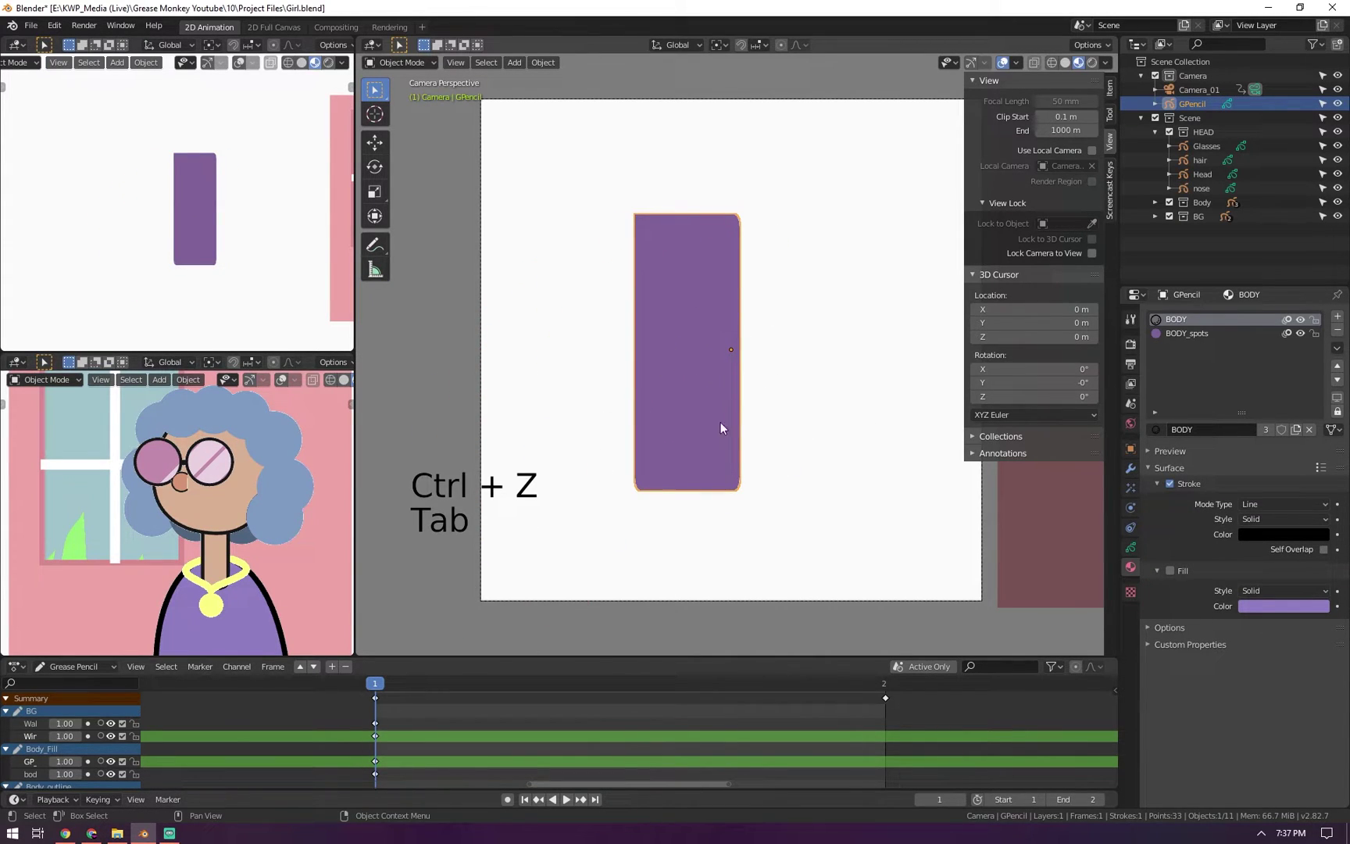
pyautogui.click(1017, 64)
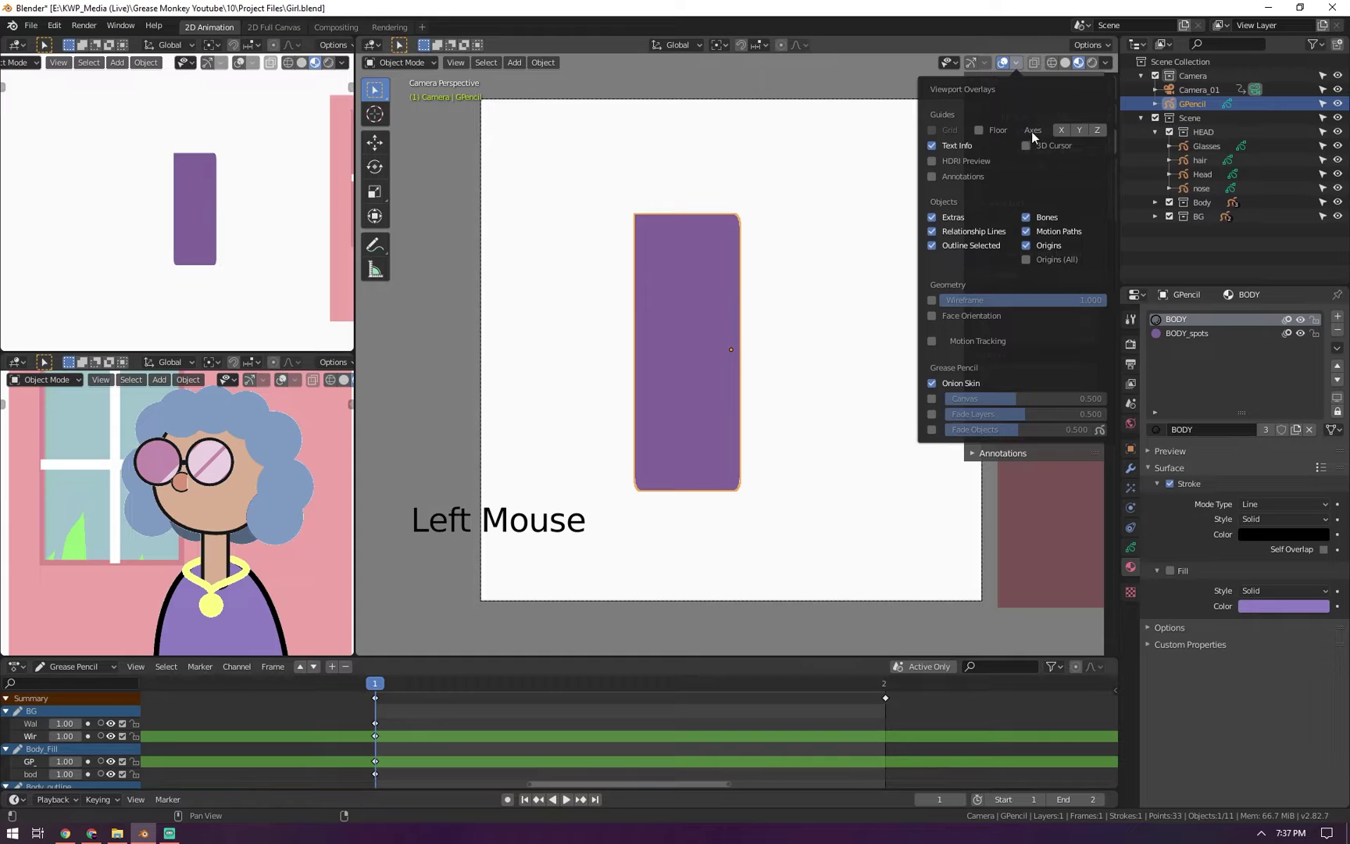
pyautogui.click(375, 114)
pyautogui.click(685, 495)
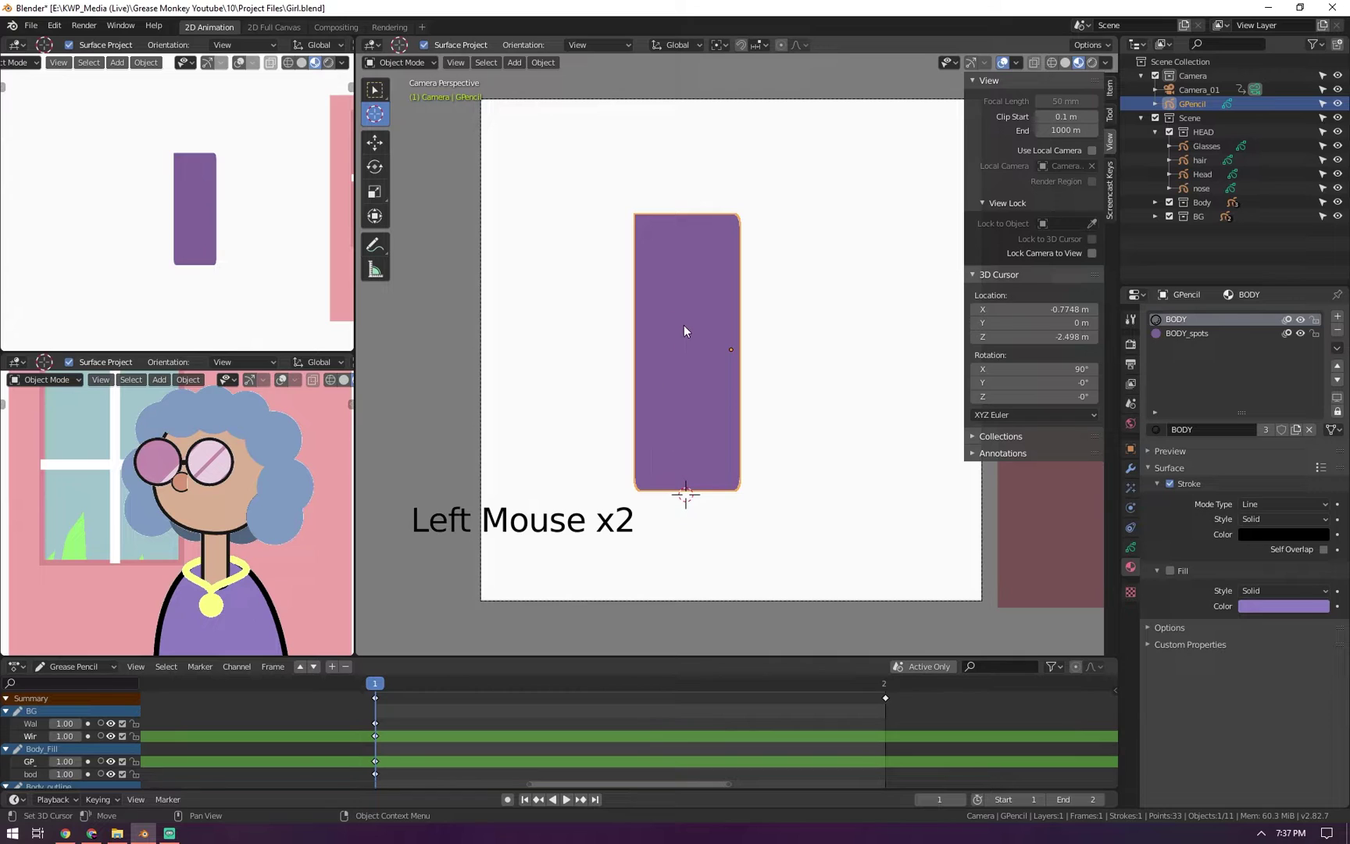
# Set the GPencil object's origin to the 3D cursor
pyautogui.rightClick(686, 281)
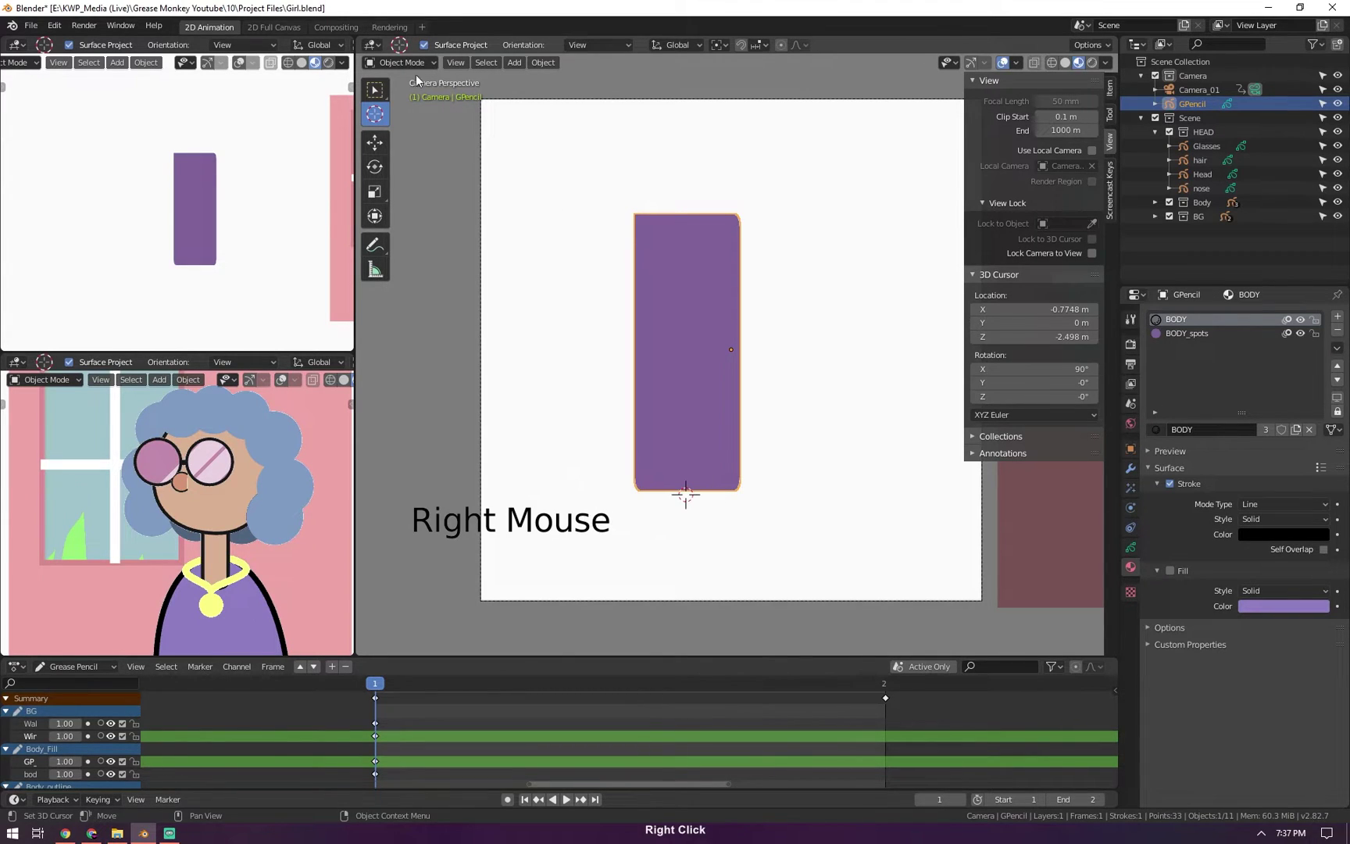
pyautogui.rightClick(622, 280)
pyautogui.moveTo(685, 341)
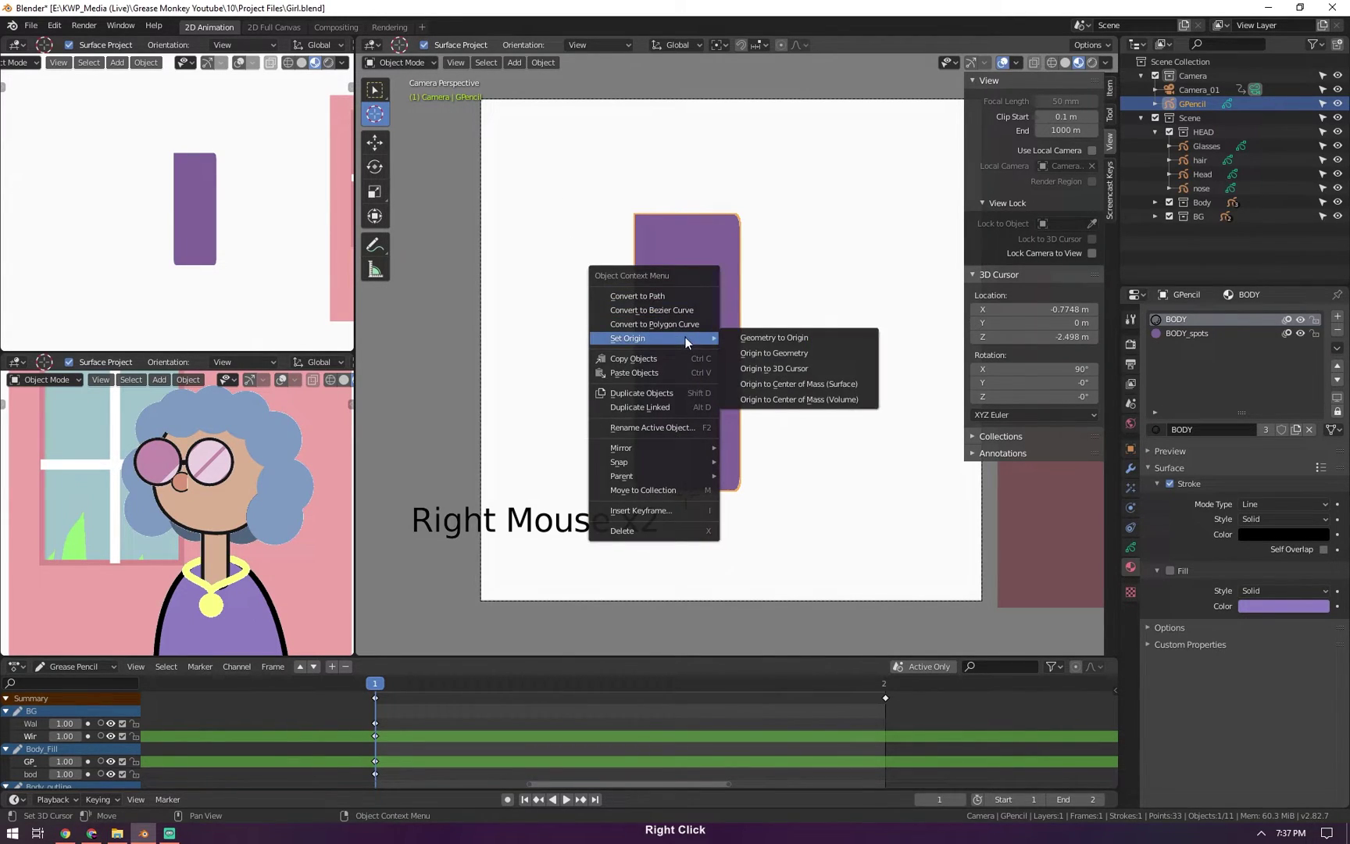
pyautogui.click(775, 368)
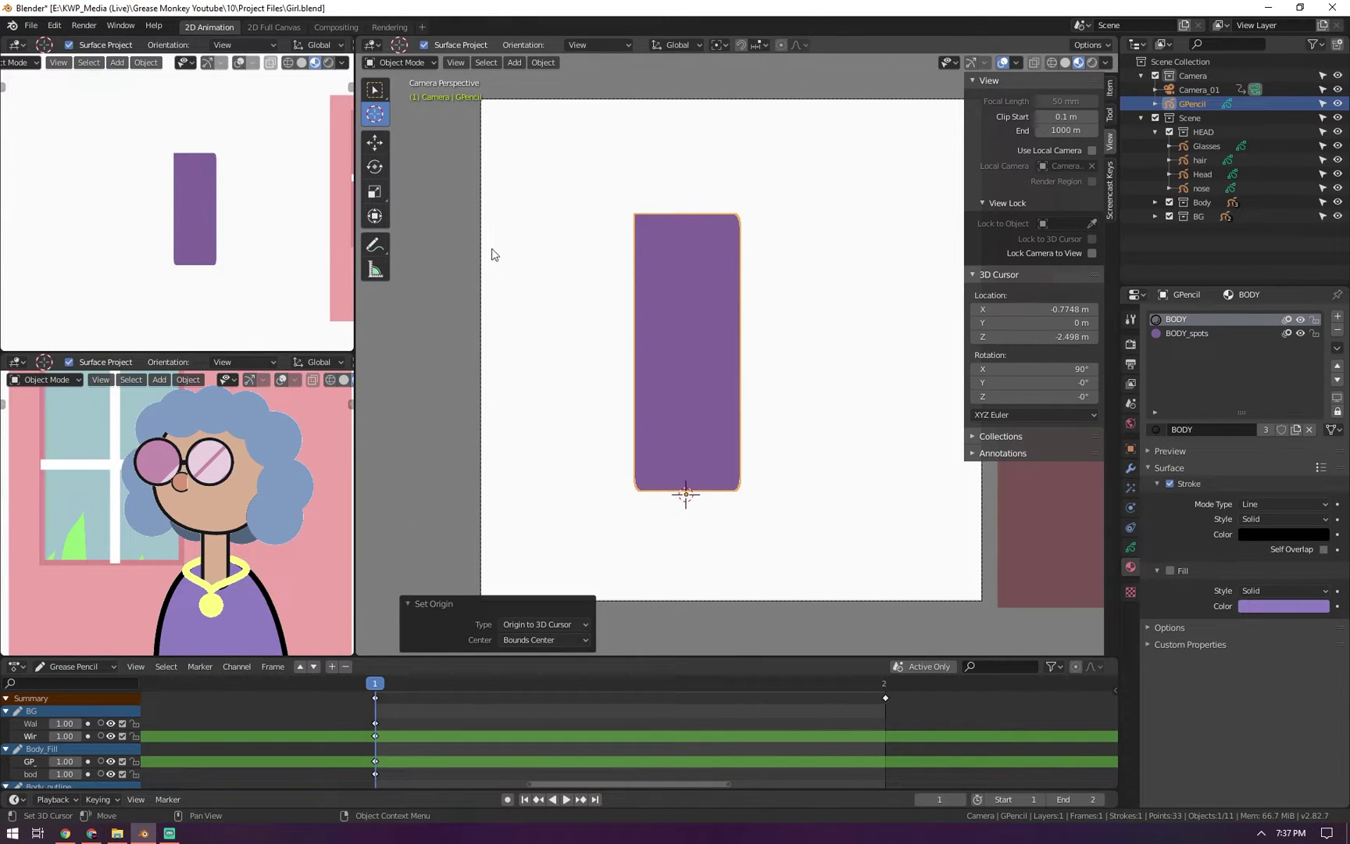
# In Edit Mode, use the Bend tool to curve the rectangle's upper part to the left from its base
pyautogui.press('Tab')
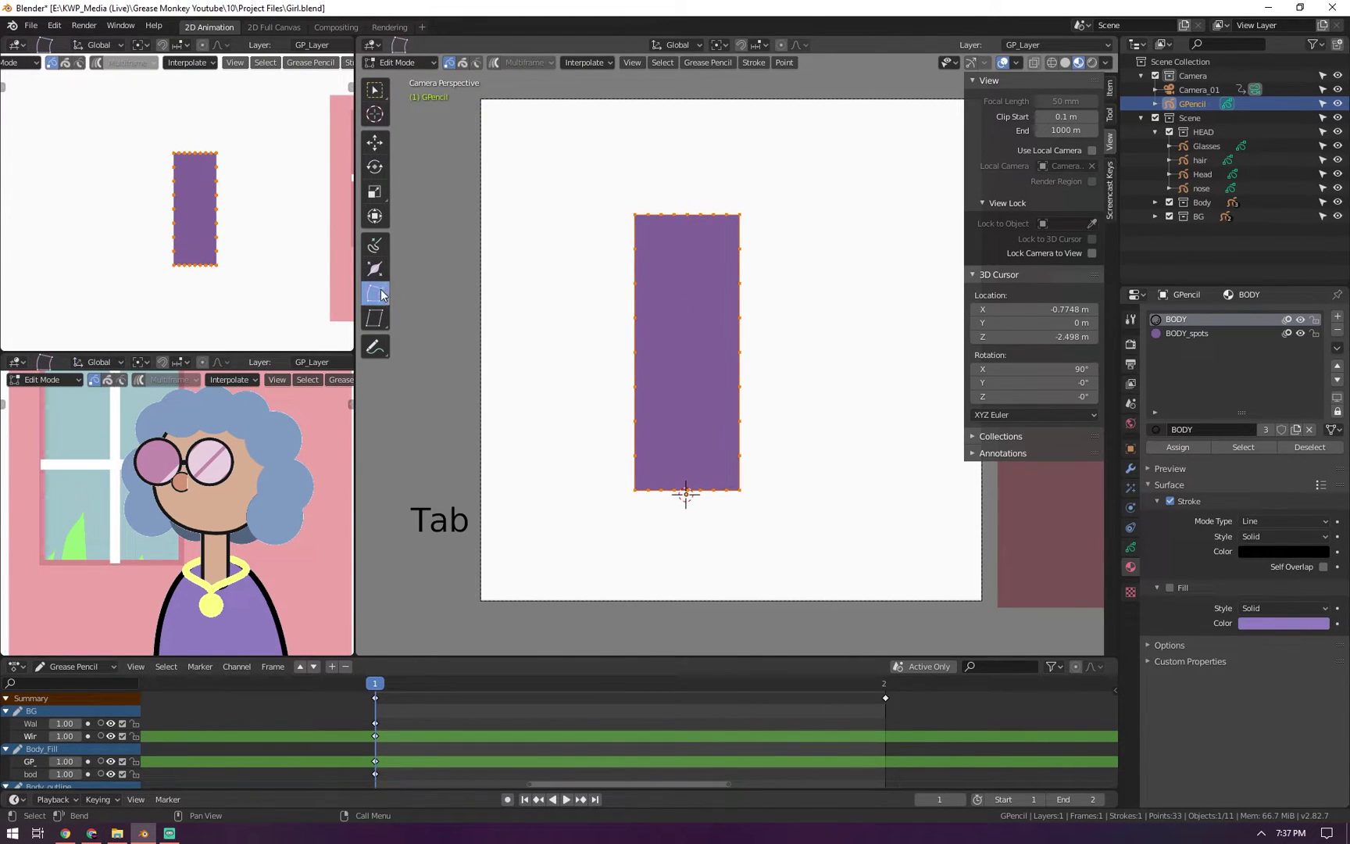
pyautogui.click(381, 295)
pyautogui.moveTo(750, 246)
pyautogui.mouseDown()
pyautogui.moveTo(530, 278)
pyautogui.moveTo(384, 378)
pyautogui.moveTo(495, 301)
pyautogui.moveTo(898, 383)
pyautogui.moveTo(778, 326)
pyautogui.moveTo(434, 317)
pyautogui.moveTo(943, 304)
pyautogui.moveTo(362, 310)
pyautogui.moveTo(994, 286)
pyautogui.moveTo(478, 285)
pyautogui.moveTo(836, 281)
pyautogui.moveTo(626, 289)
pyautogui.moveTo(690, 280)
pyautogui.moveTo(838, 283)
pyautogui.moveTo(495, 307)
pyautogui.moveTo(897, 308)
pyautogui.moveTo(464, 346)
pyautogui.moveTo(771, 314)
pyautogui.moveTo(687, 322)
pyautogui.moveTo(717, 343)
pyautogui.moveTo(591, 496)
pyautogui.mouseUp()
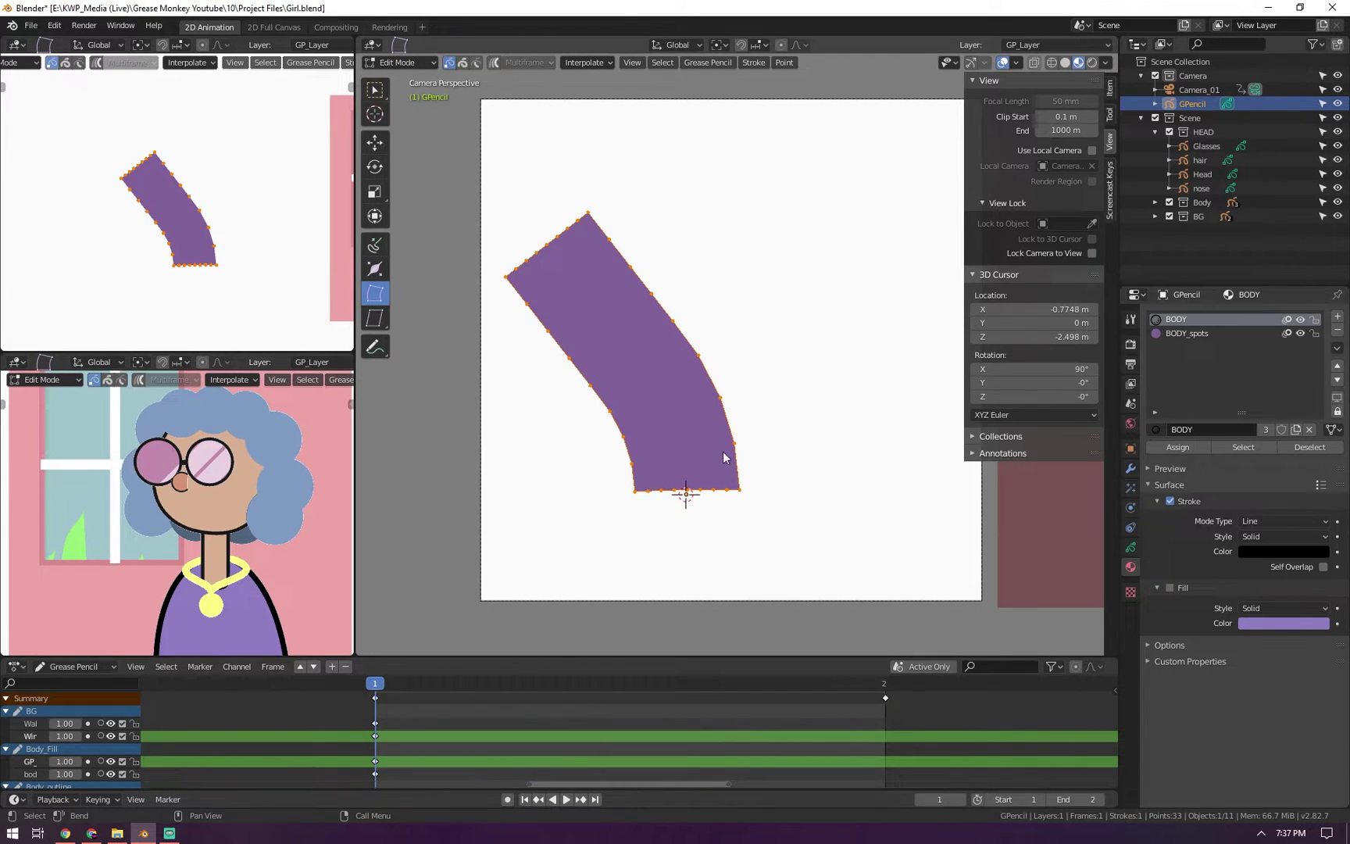
# Go to frame 2 and temporarily hide the Glasses object to identify it, showing it again
pyautogui.click(874, 689)
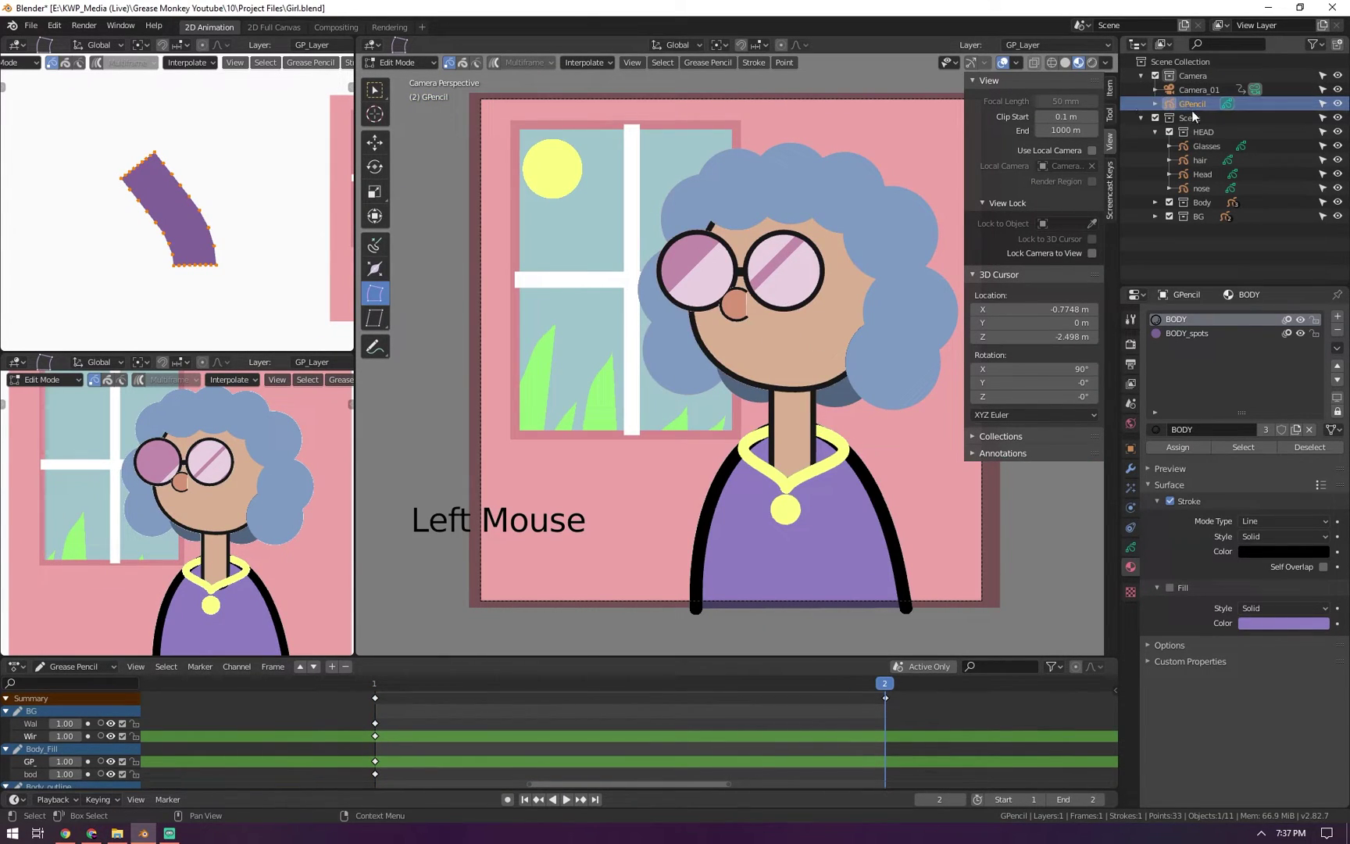
pyautogui.click(1204, 146)
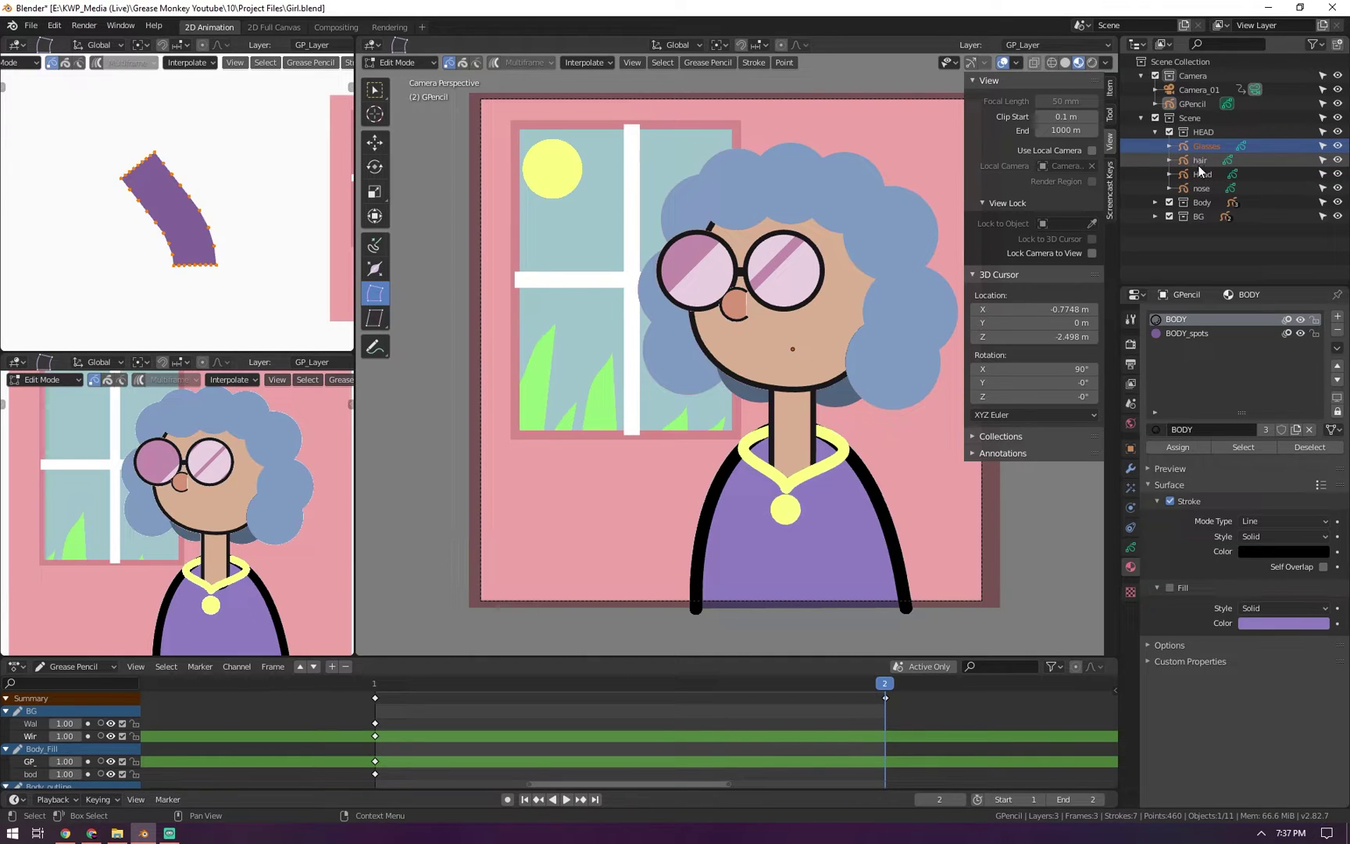
pyautogui.click(1201, 174)
pyautogui.click(1204, 160)
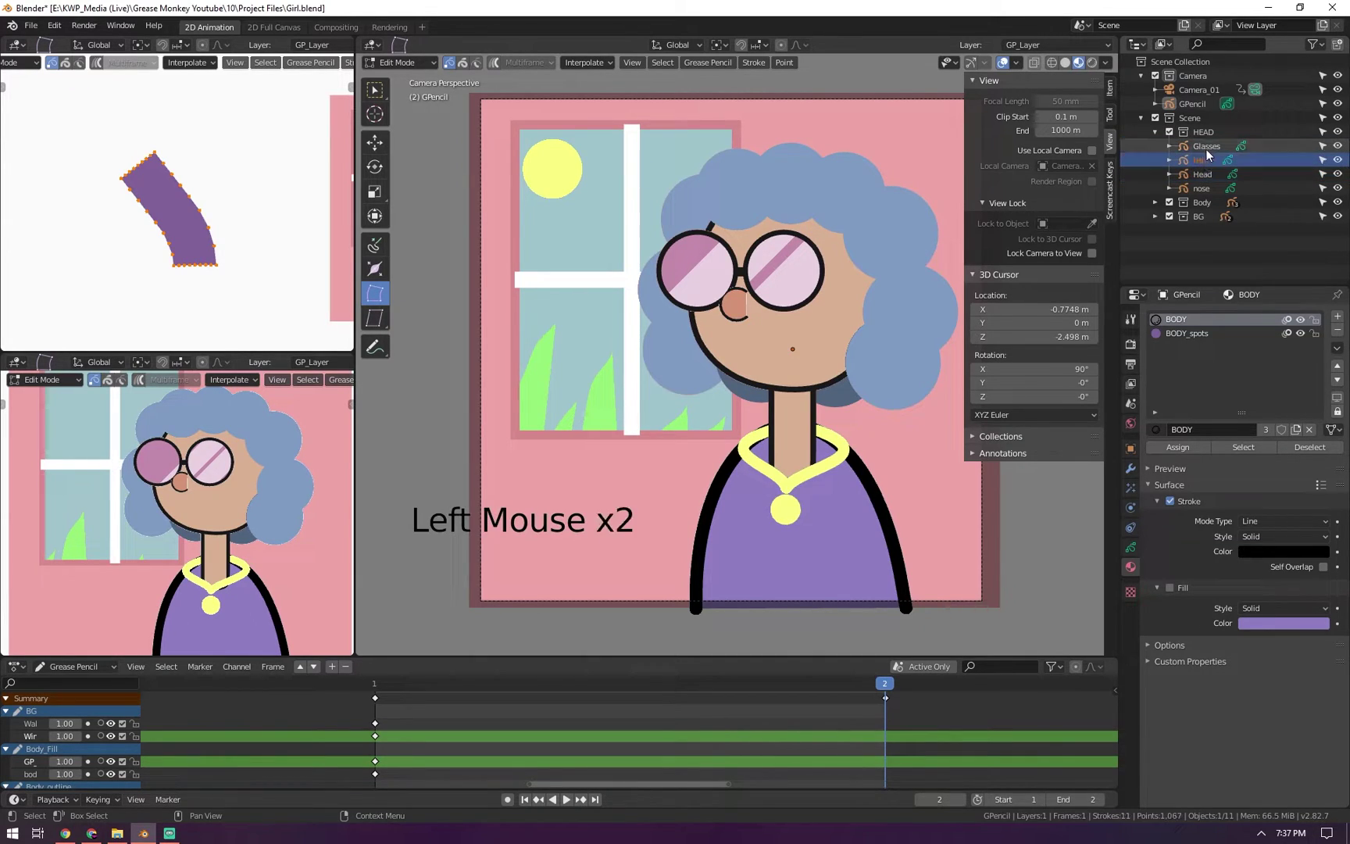
pyautogui.click(1207, 147)
pyautogui.click(1336, 146)
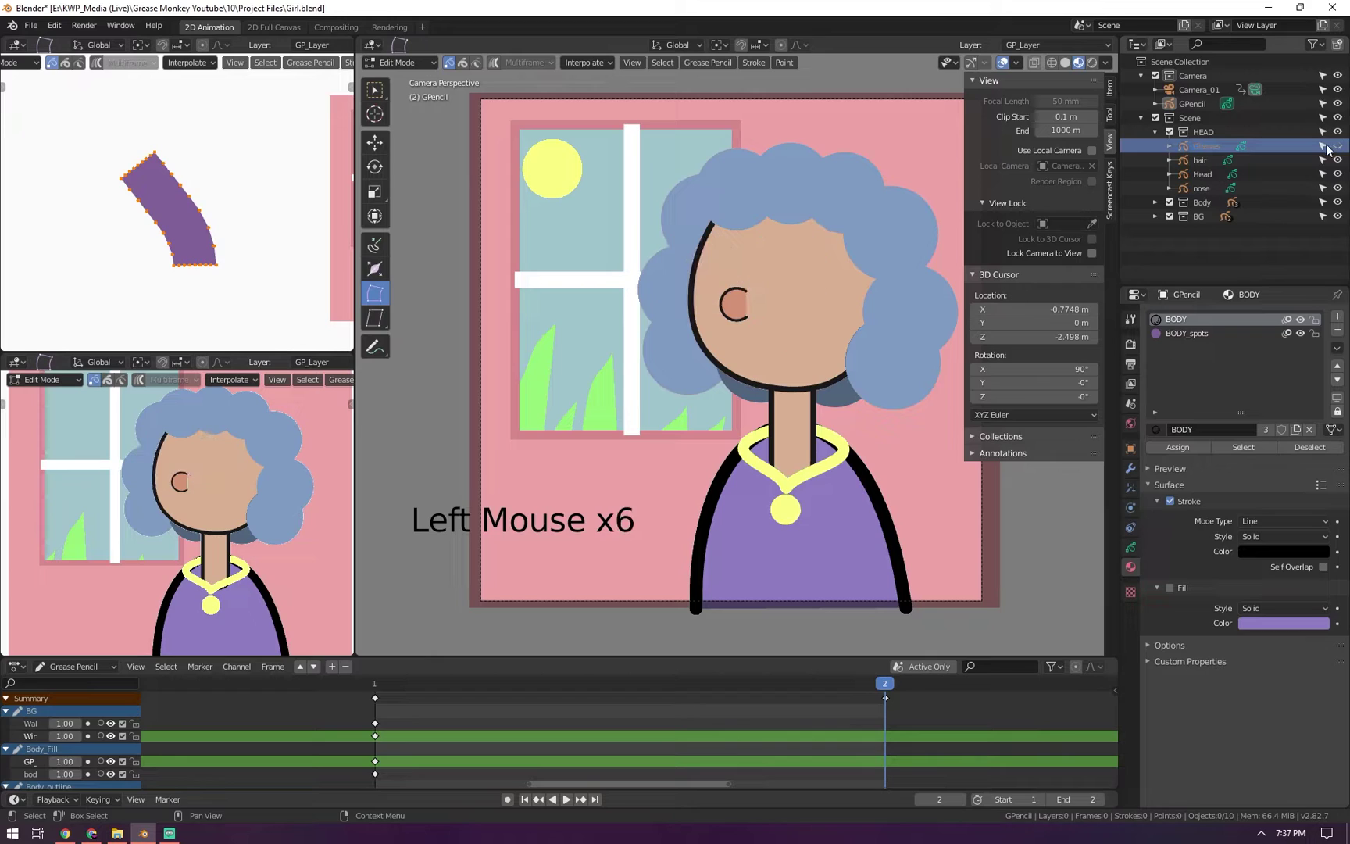
pyautogui.click(1337, 147)
# Hide and show the hair and Head objects in turn to identify each part of the head
pyautogui.click(1200, 160)
pyautogui.click(1336, 161)
pyautogui.click(1339, 160)
pyautogui.click(1205, 189)
pyautogui.click(1203, 175)
pyautogui.click(1336, 174)
pyautogui.click(1337, 174)
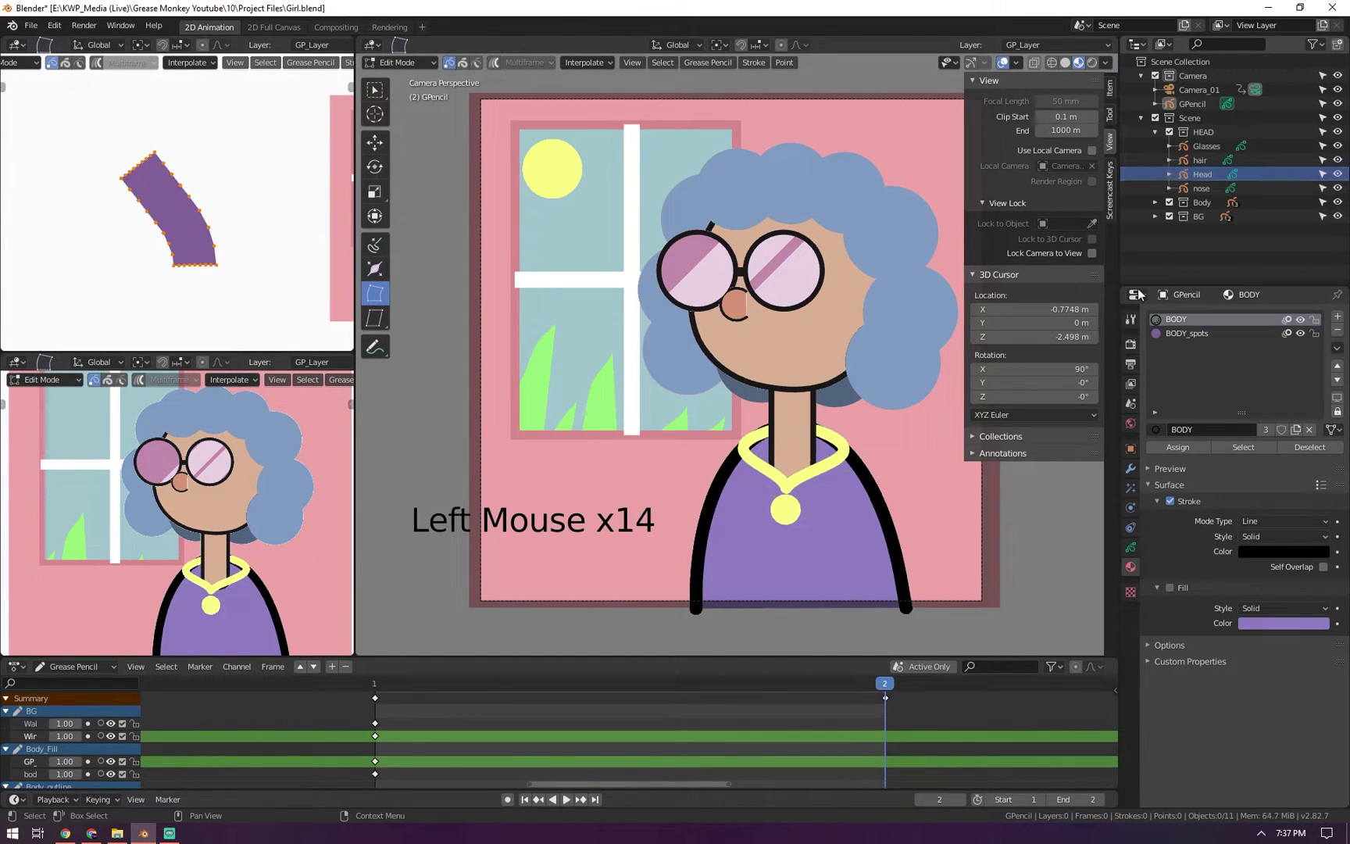
# Set the GPencil data's Stroke Depth Order to 3D Location and return to Object Mode
pyautogui.click(1130, 547)
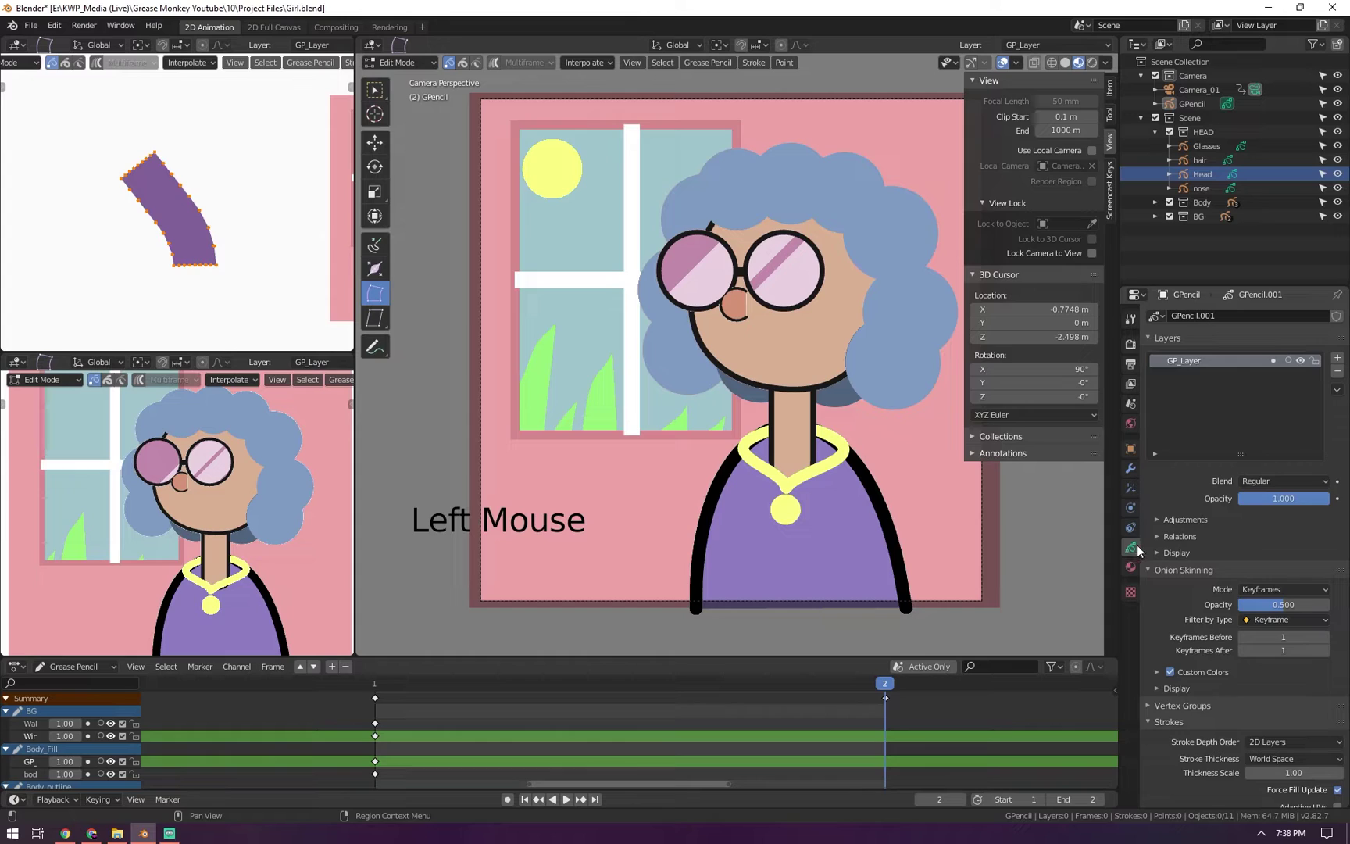
pyautogui.click(1192, 726)
pyautogui.click(1178, 729)
pyautogui.moveTo(1269, 746)
pyautogui.mouseDown()
pyautogui.moveTo(1266, 783)
pyautogui.moveTo(1263, 772)
pyautogui.mouseUp()
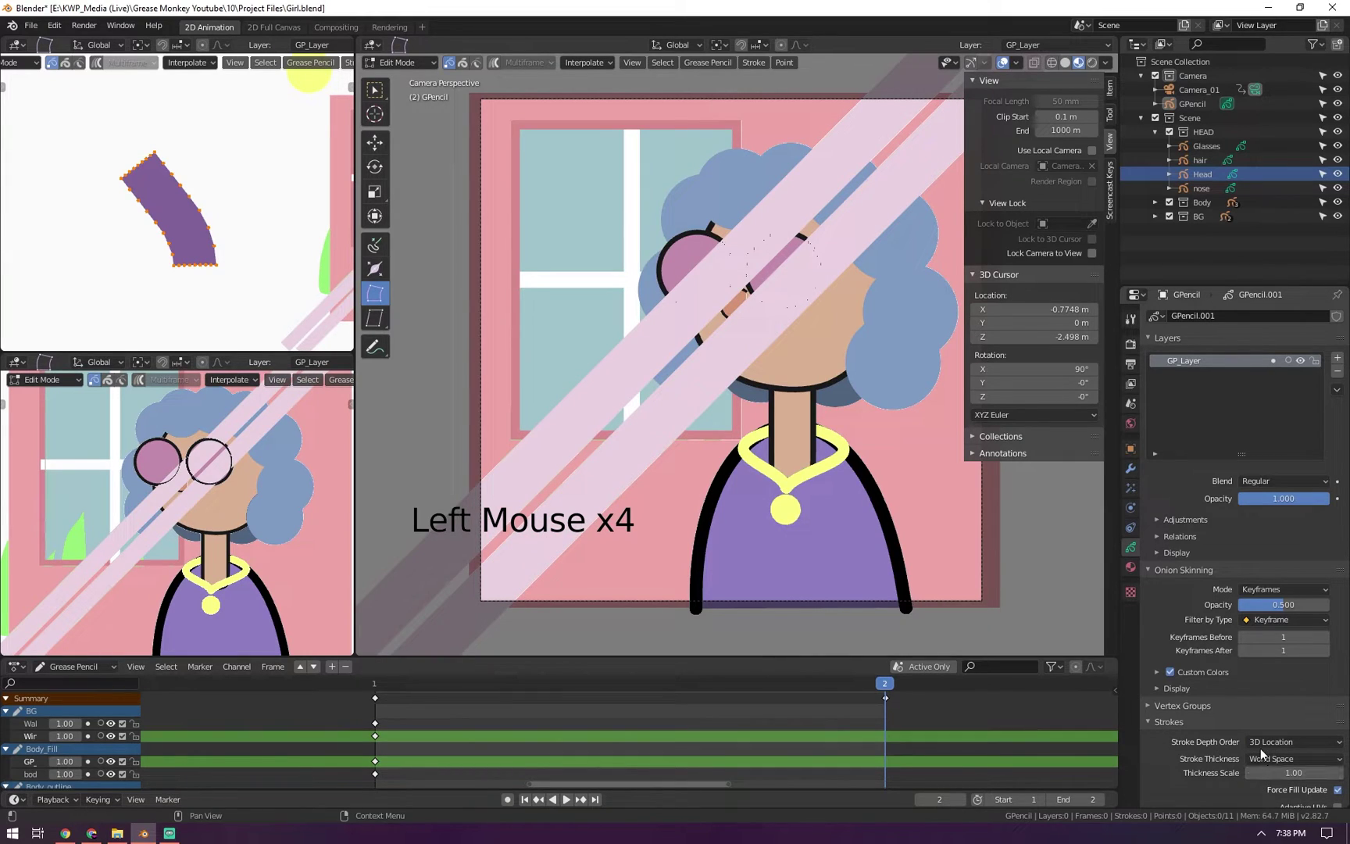
pyautogui.press('ctrl')
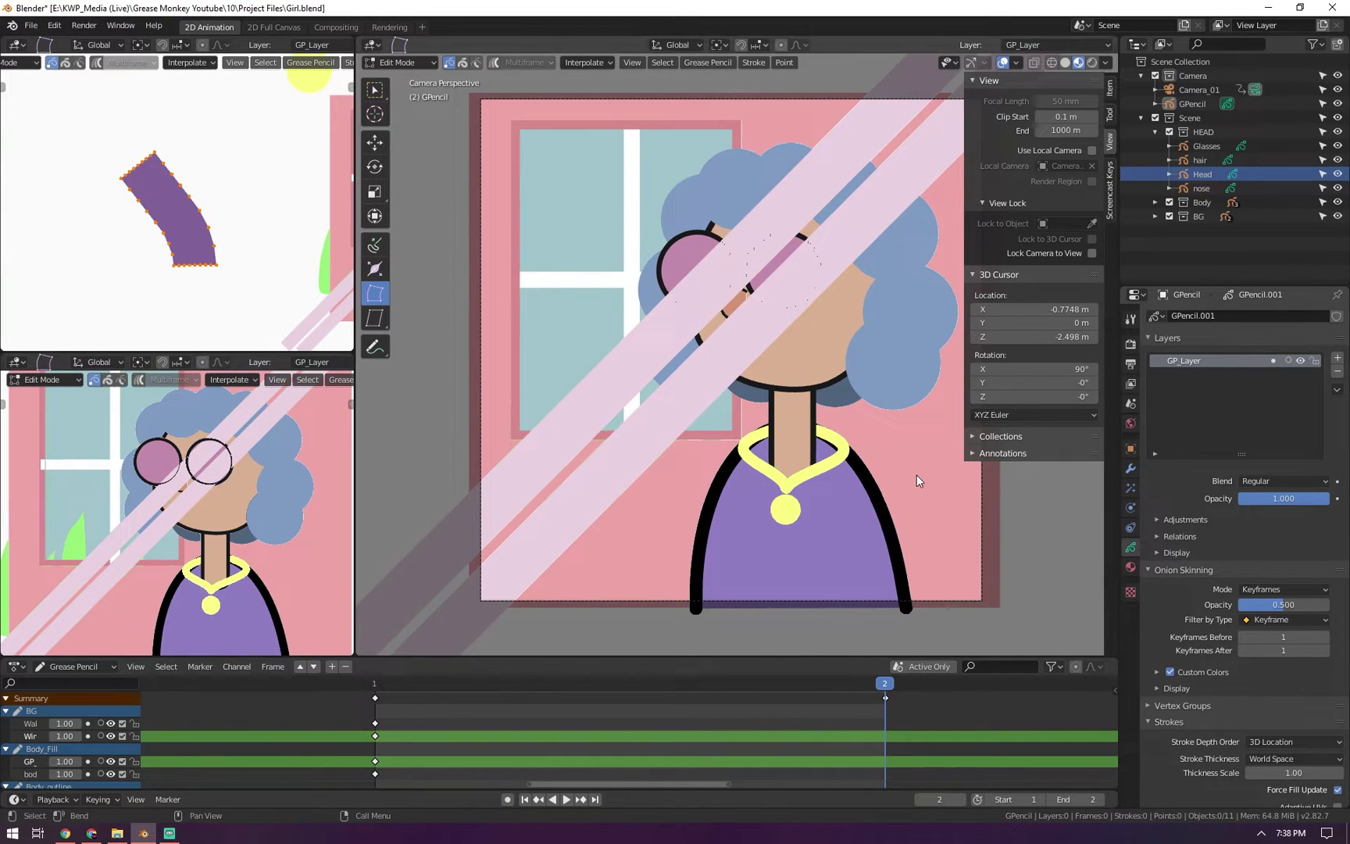
pyautogui.press('Tab')
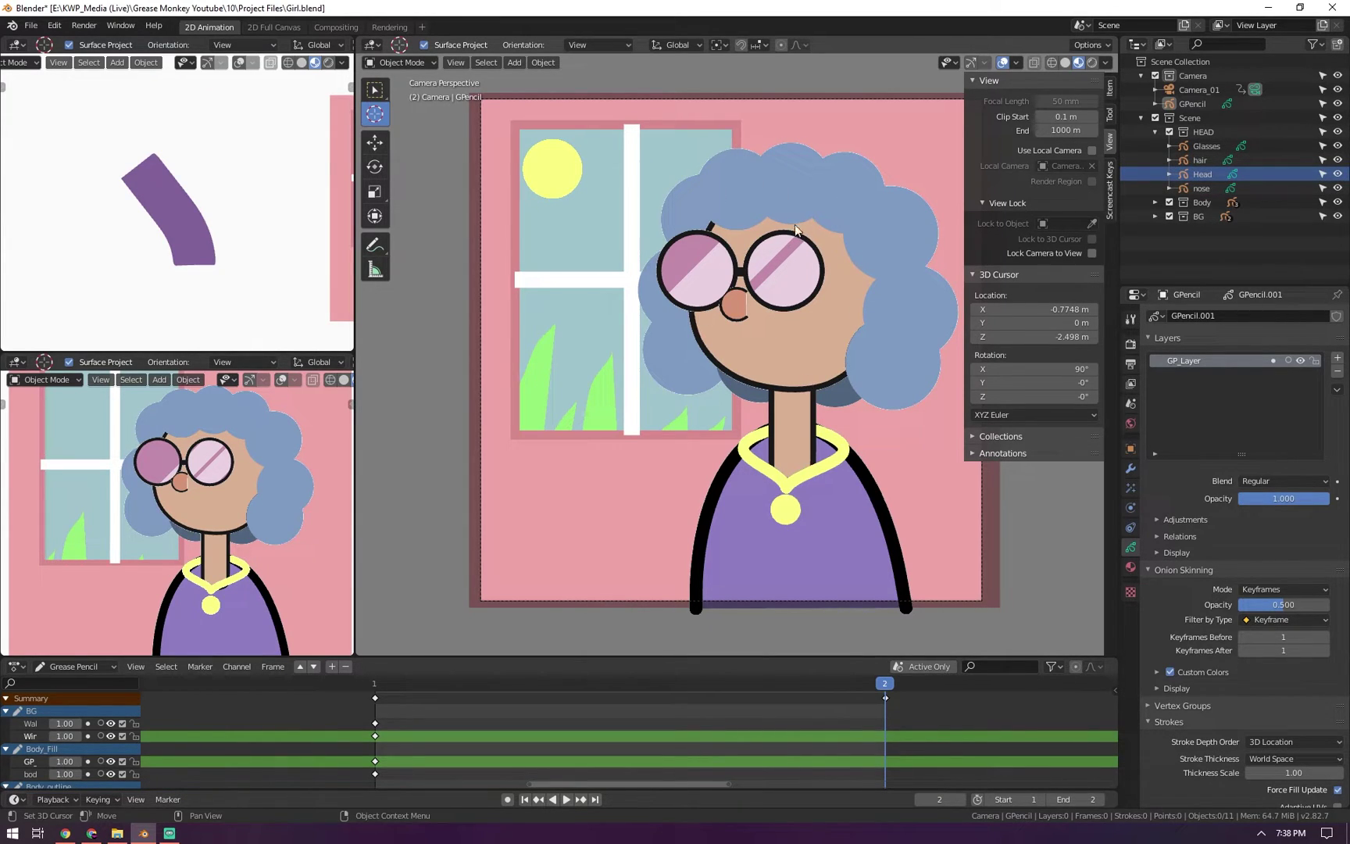
# Orbit around the scene to examine how the objects are spaced in depth and return to the camera view
pyautogui.moveTo(601, 260)
pyautogui.mouseDown(button='middle')
pyautogui.moveTo(623, 380)
pyautogui.moveTo(690, 302)
pyautogui.moveTo(711, 309)
pyautogui.moveTo(691, 387)
pyautogui.moveTo(579, 400)
pyautogui.moveTo(518, 338)
pyautogui.moveTo(425, 317)
pyautogui.moveTo(385, 328)
pyautogui.moveTo(659, 281)
pyautogui.mouseUp(button='middle')
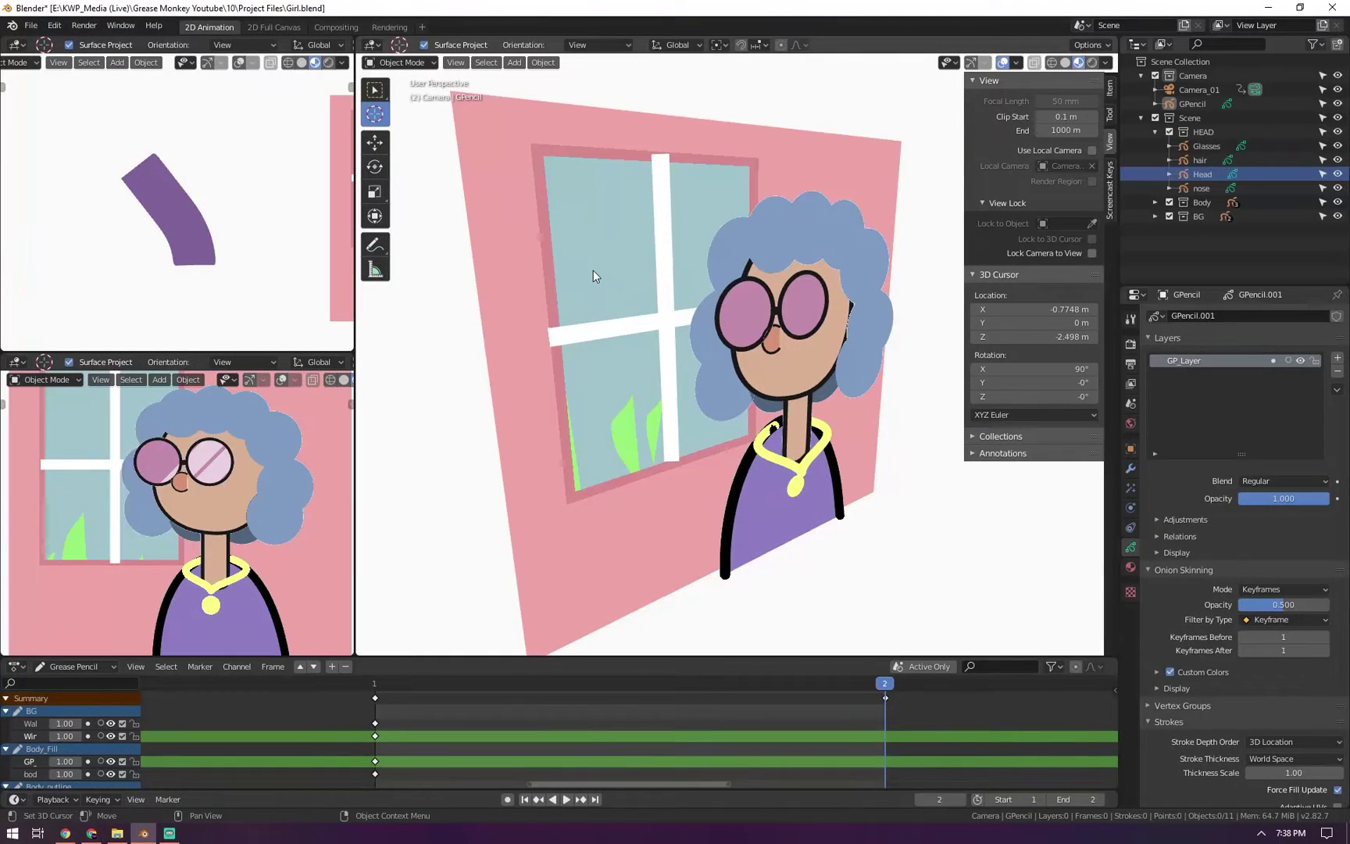
pyautogui.moveTo(633, 258); pyautogui.dragTo(686, 281, button='middle')
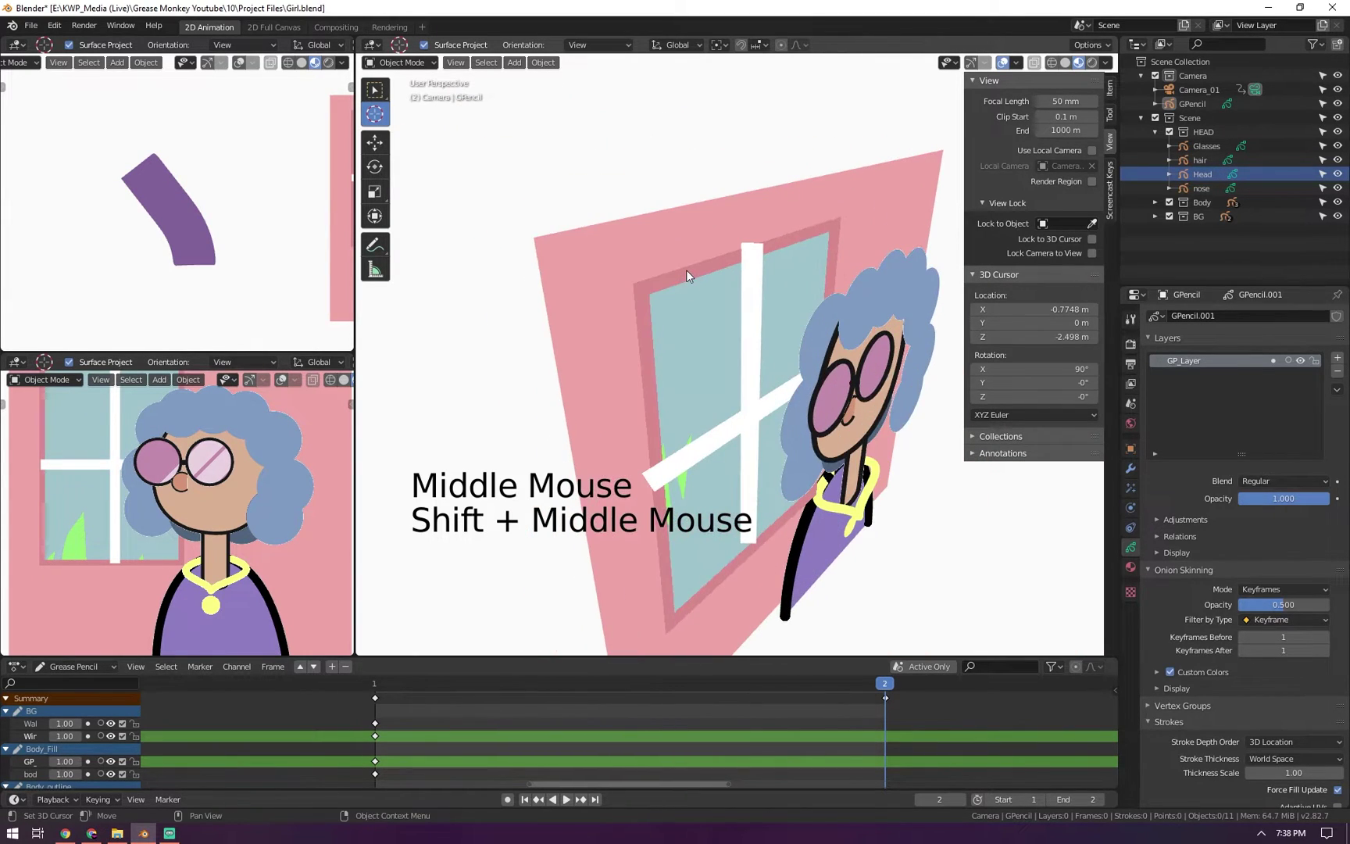
pyautogui.press('KP_0')
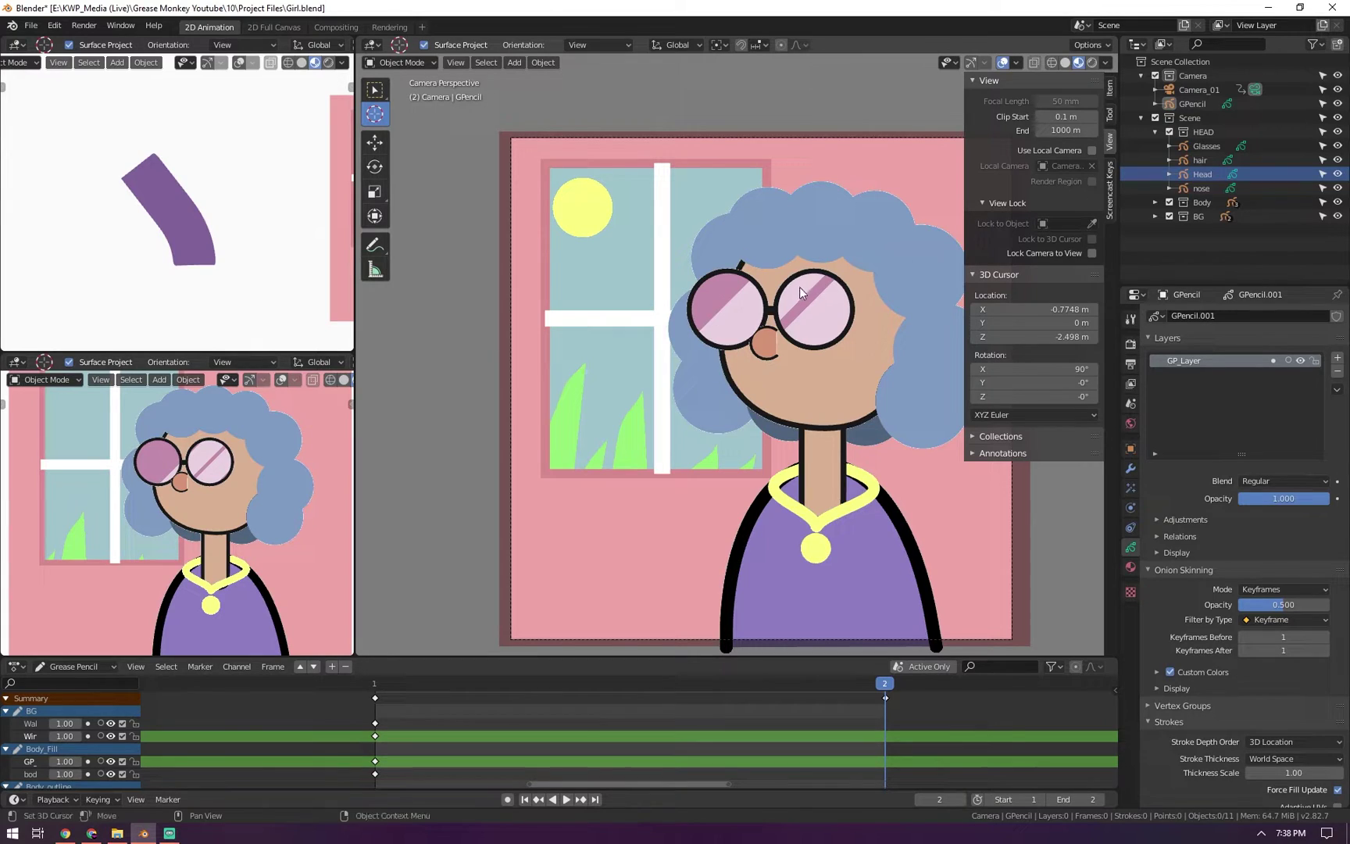
# Switch back to the select tool, select the Glasses object, and hide and show its Rims layer
pyautogui.click(803, 295)
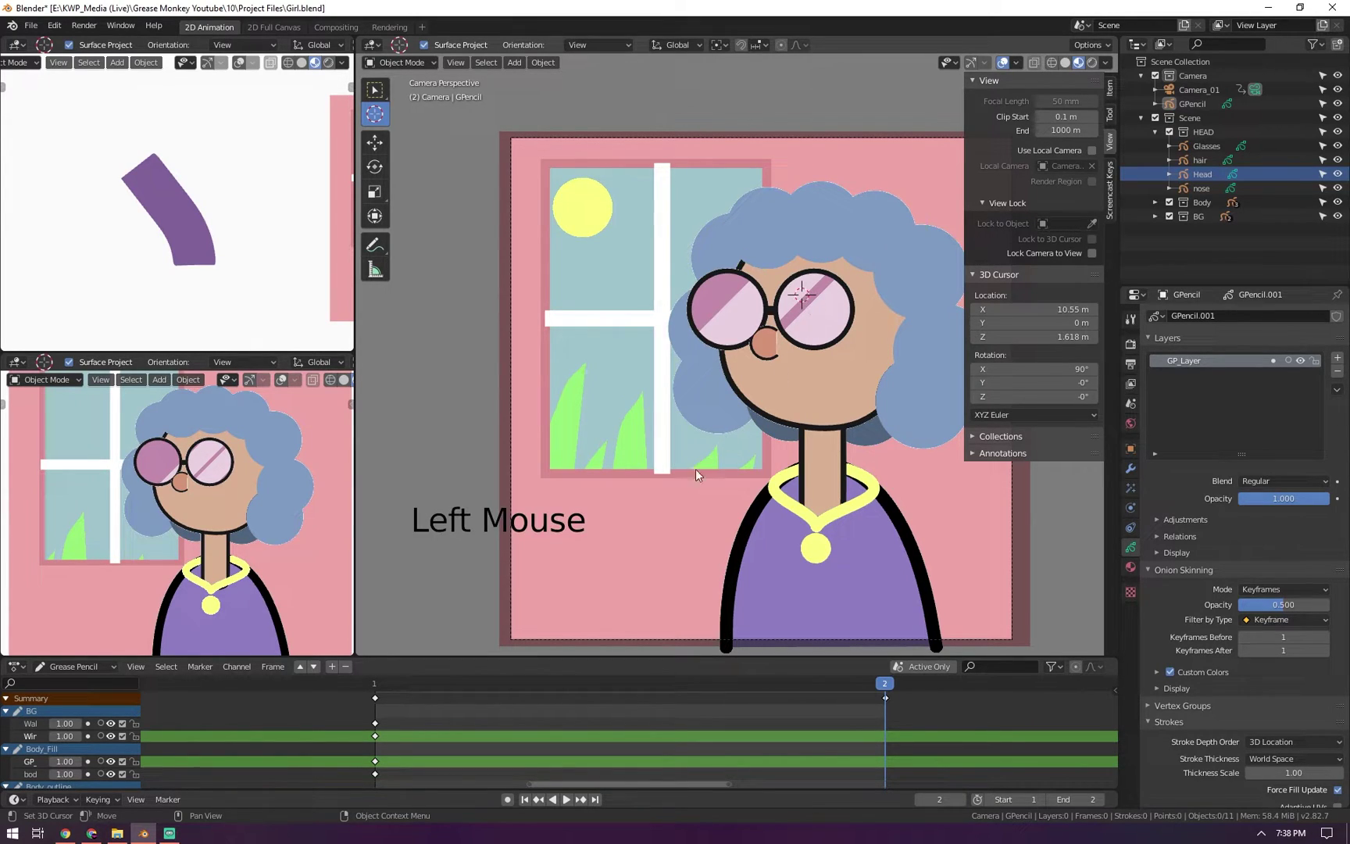
pyautogui.click(375, 114)
pyautogui.click(375, 89)
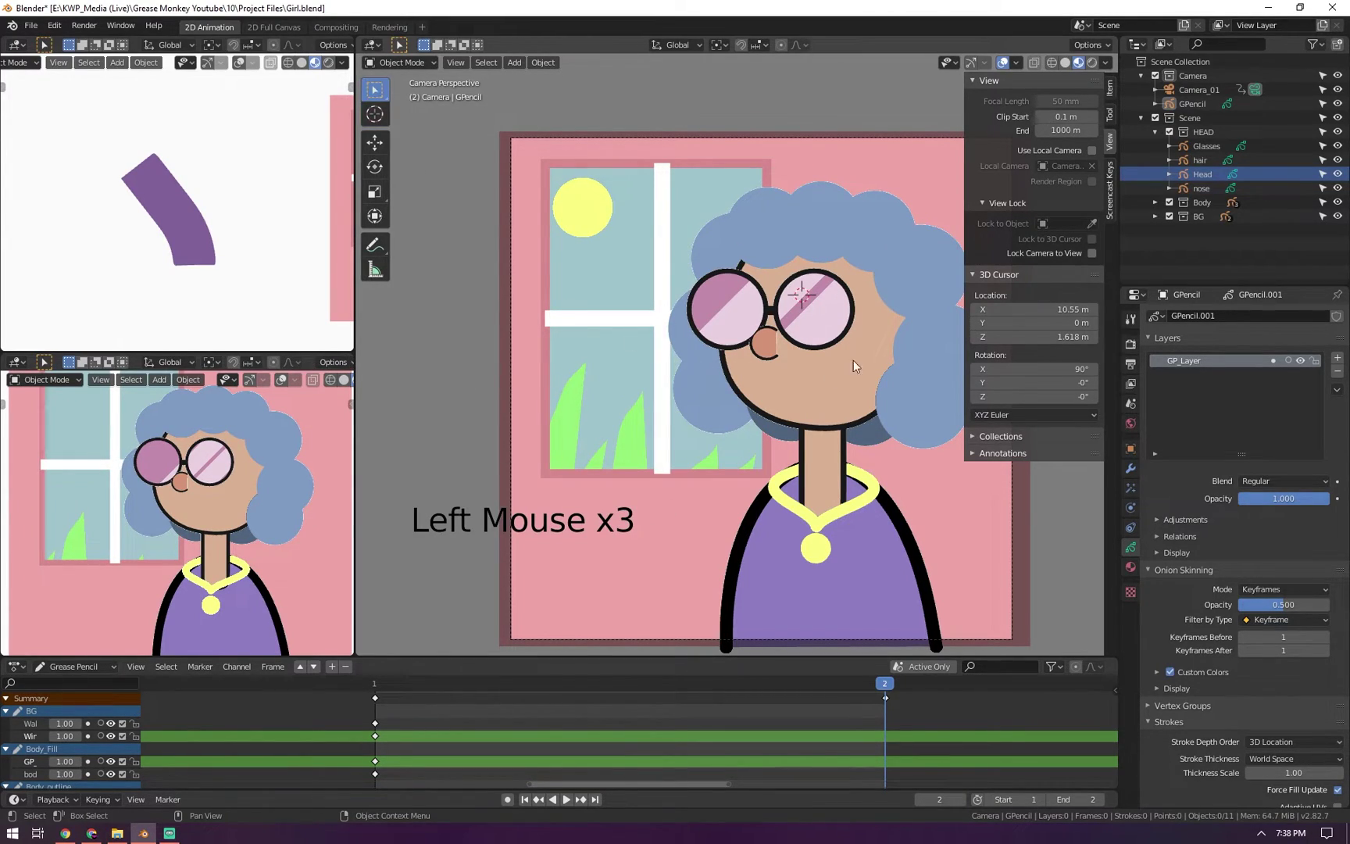
pyautogui.click(1207, 149)
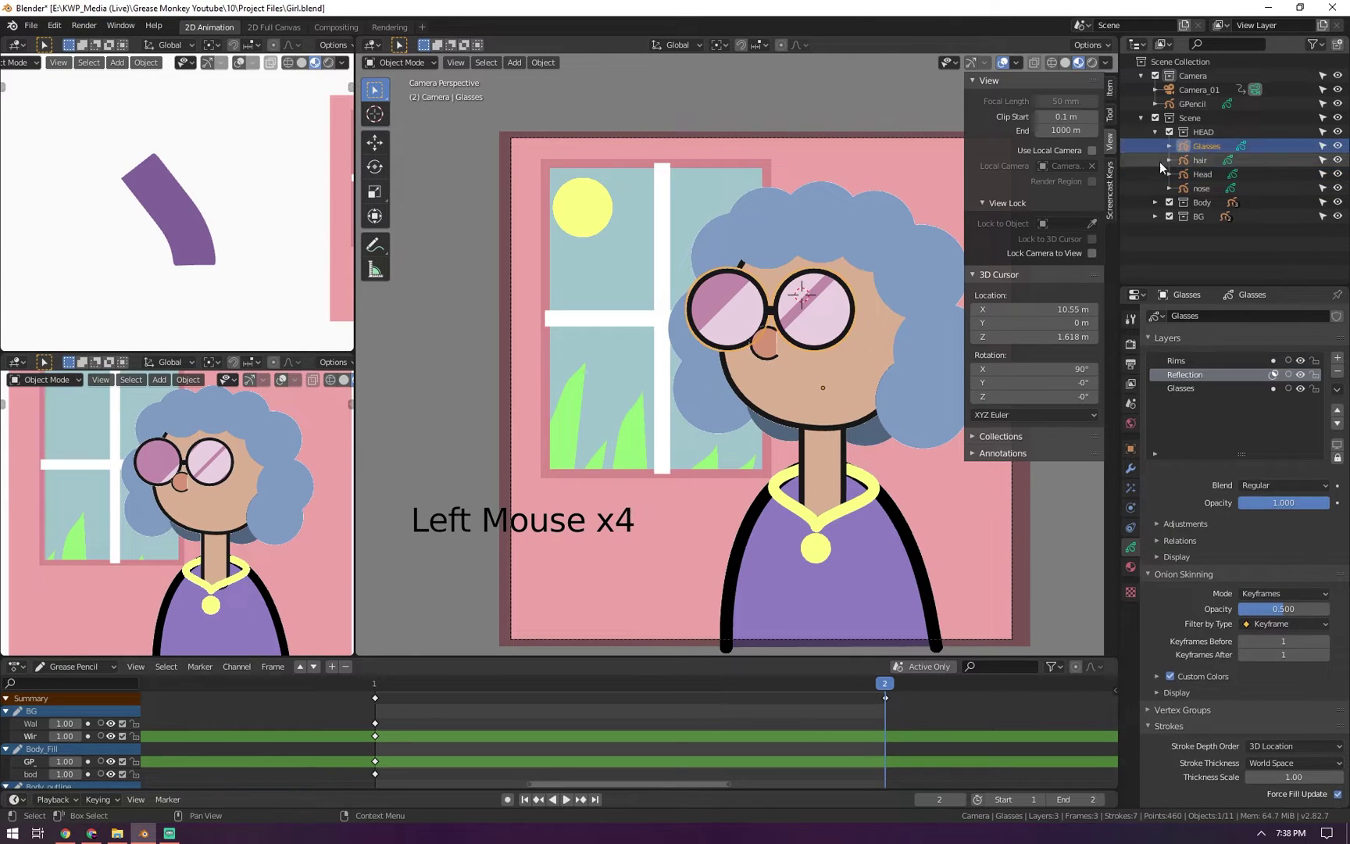
pyautogui.click(1181, 362)
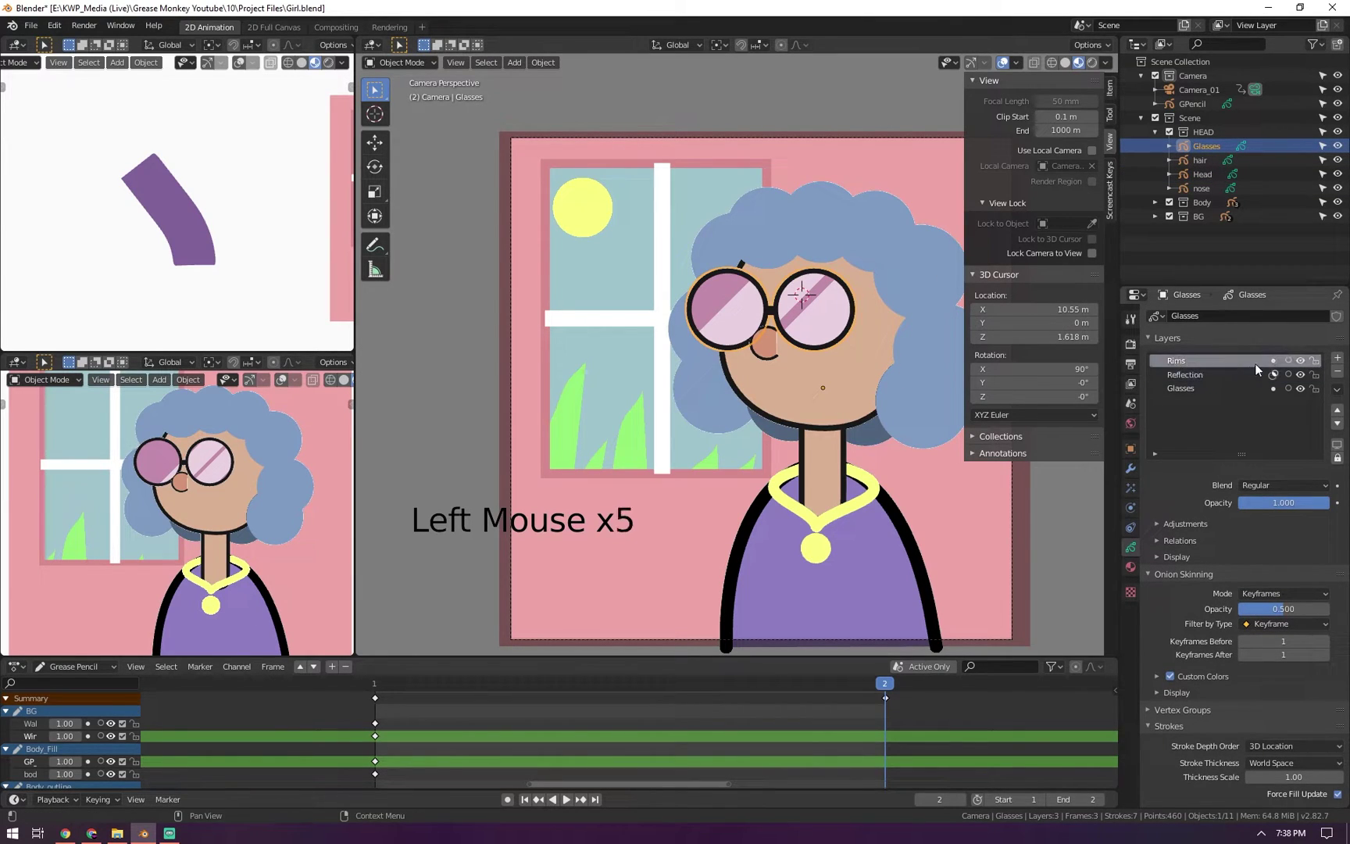
pyautogui.click(1300, 360)
pyautogui.click(1300, 360)
# Hide and show the Reflection and Glasses layers in turn to see what each contains
pyautogui.click(1259, 375)
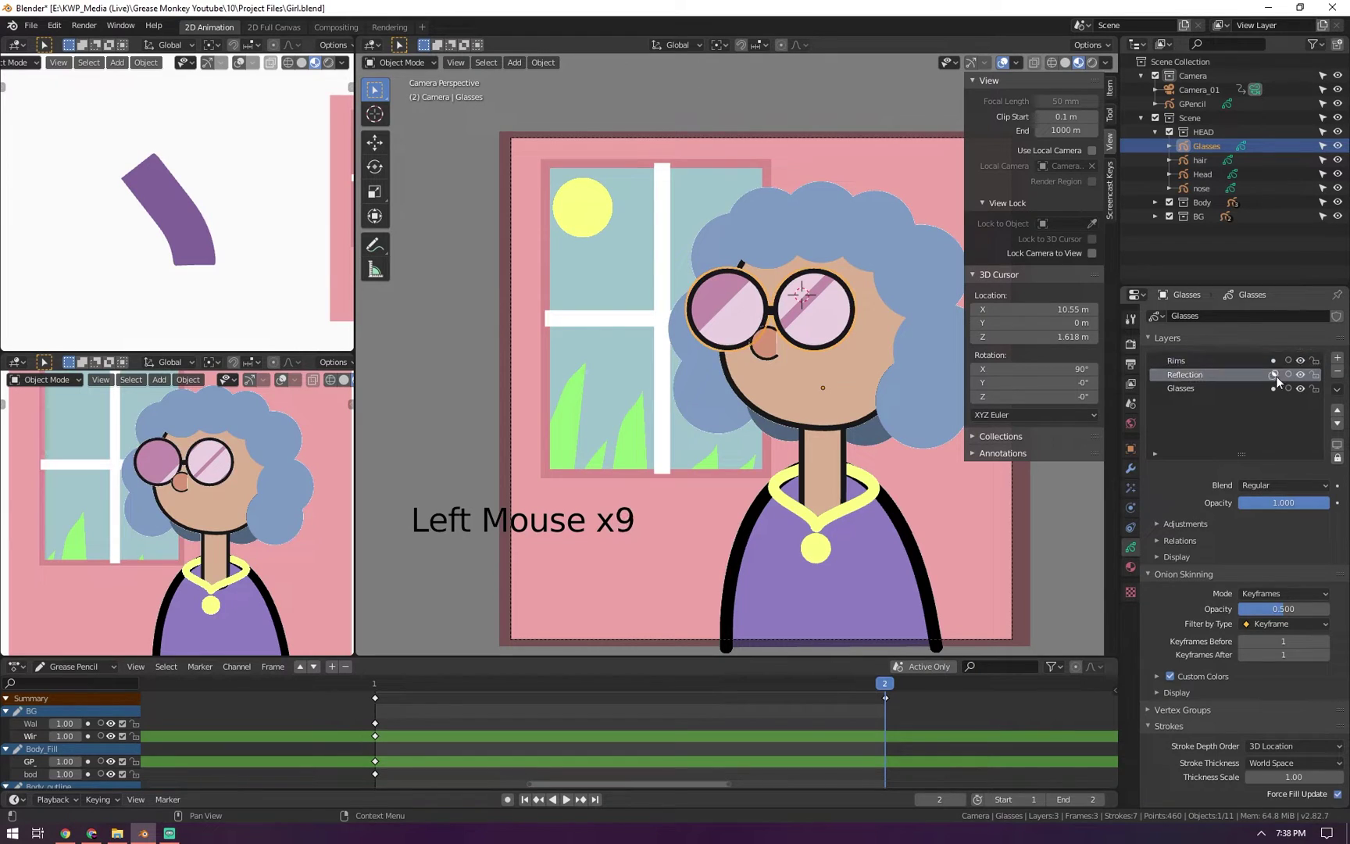
pyautogui.click(1300, 375)
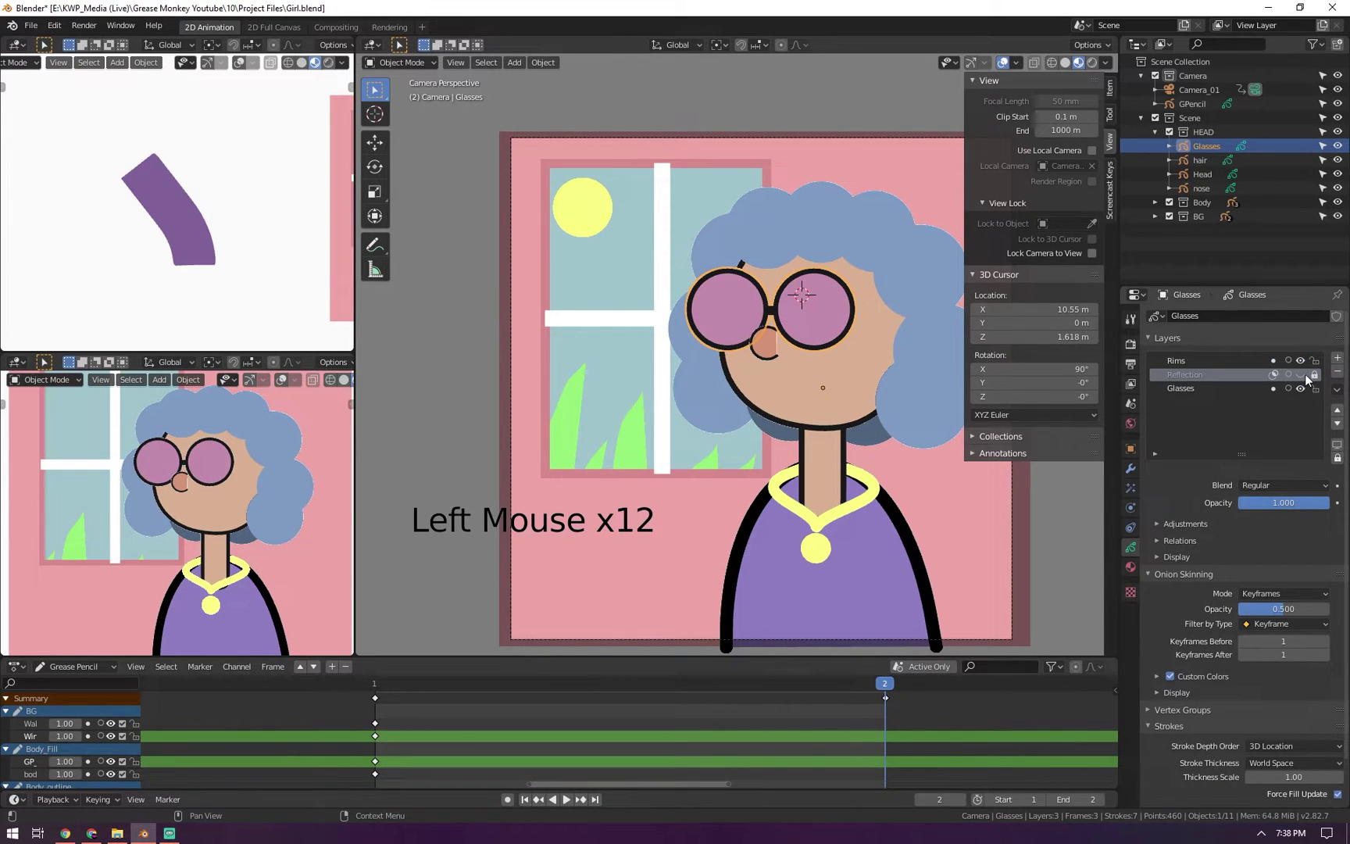
pyautogui.click(1301, 375)
pyautogui.click(1250, 388)
pyautogui.click(1265, 388)
pyautogui.click(1301, 388)
pyautogui.click(1301, 388)
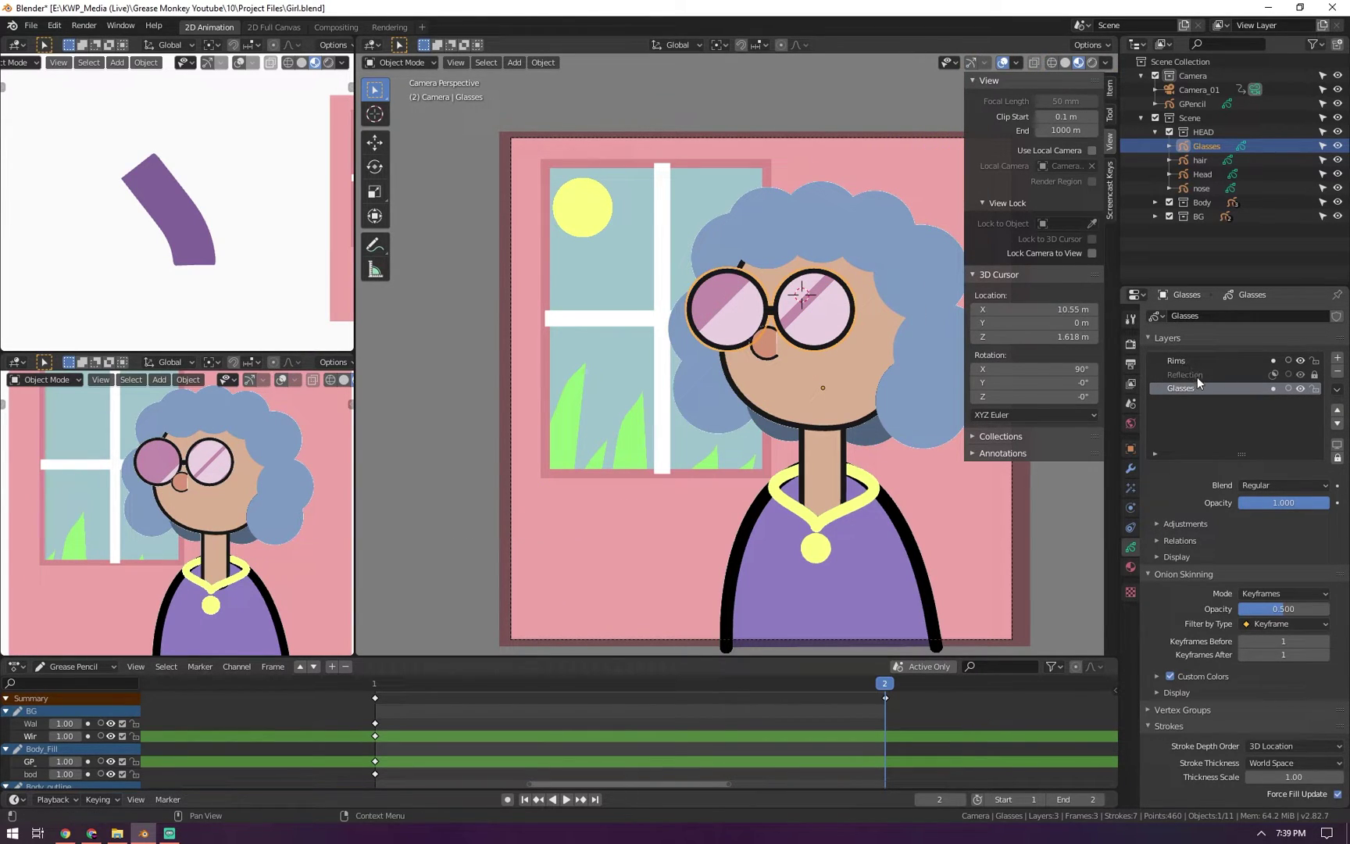
# Move the Glasses layer above the Reflection layer and hide the Reflection layer
pyautogui.moveTo(1188, 388); pyautogui.dragTo(1199, 374)
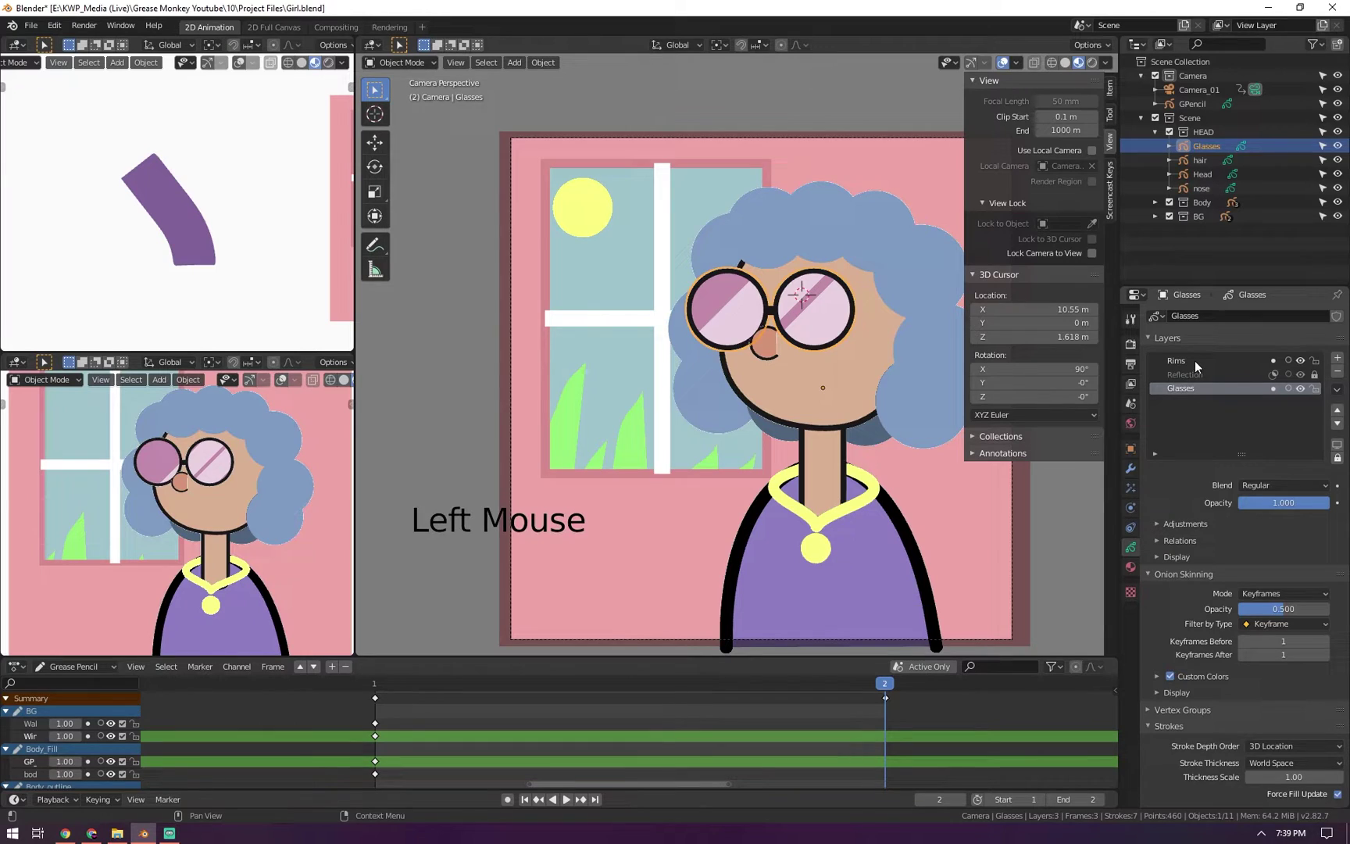
pyautogui.click(1311, 389)
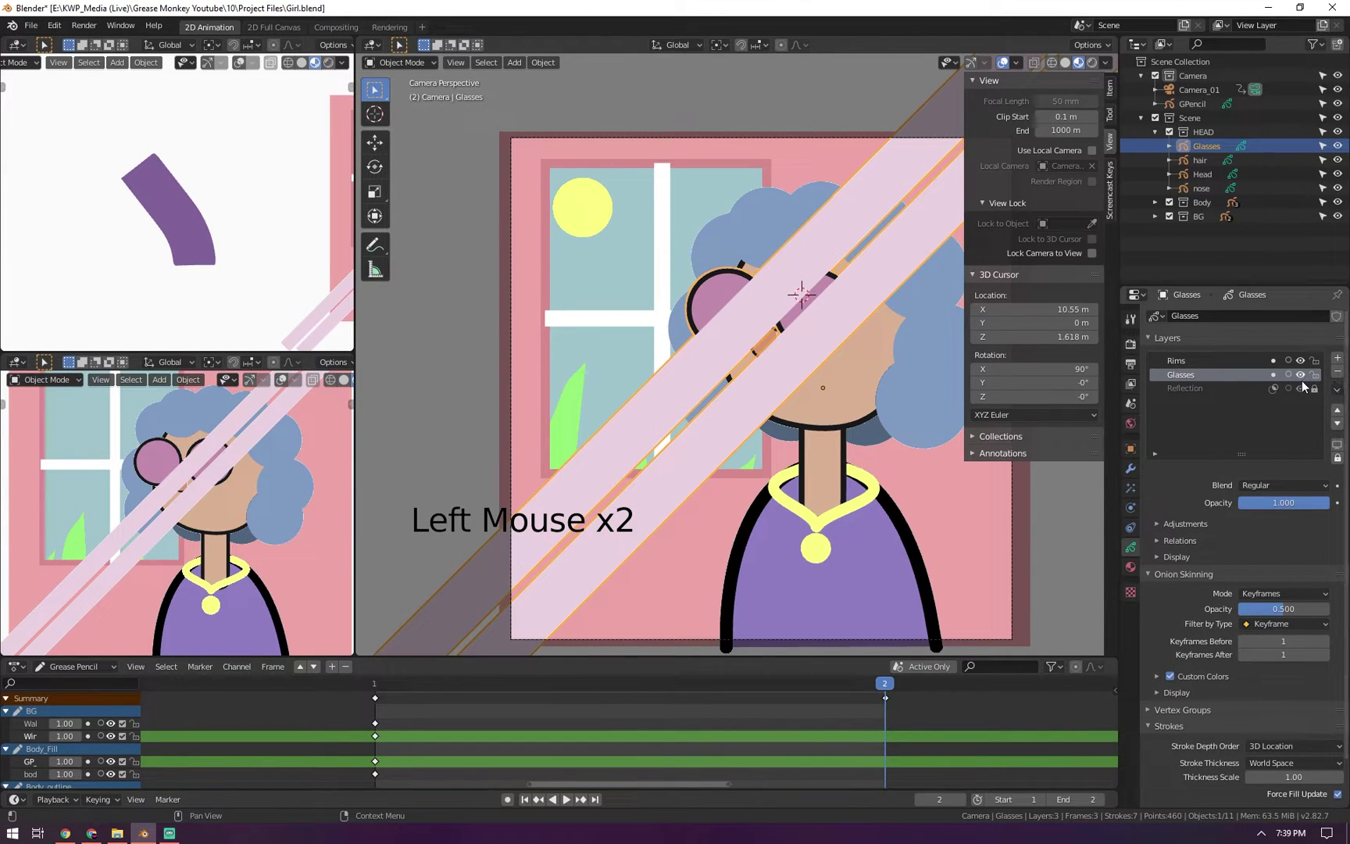
pyautogui.click(1302, 387)
# Merge the Rims layer of the Glasses object down into the layer below it
pyautogui.click(1336, 390)
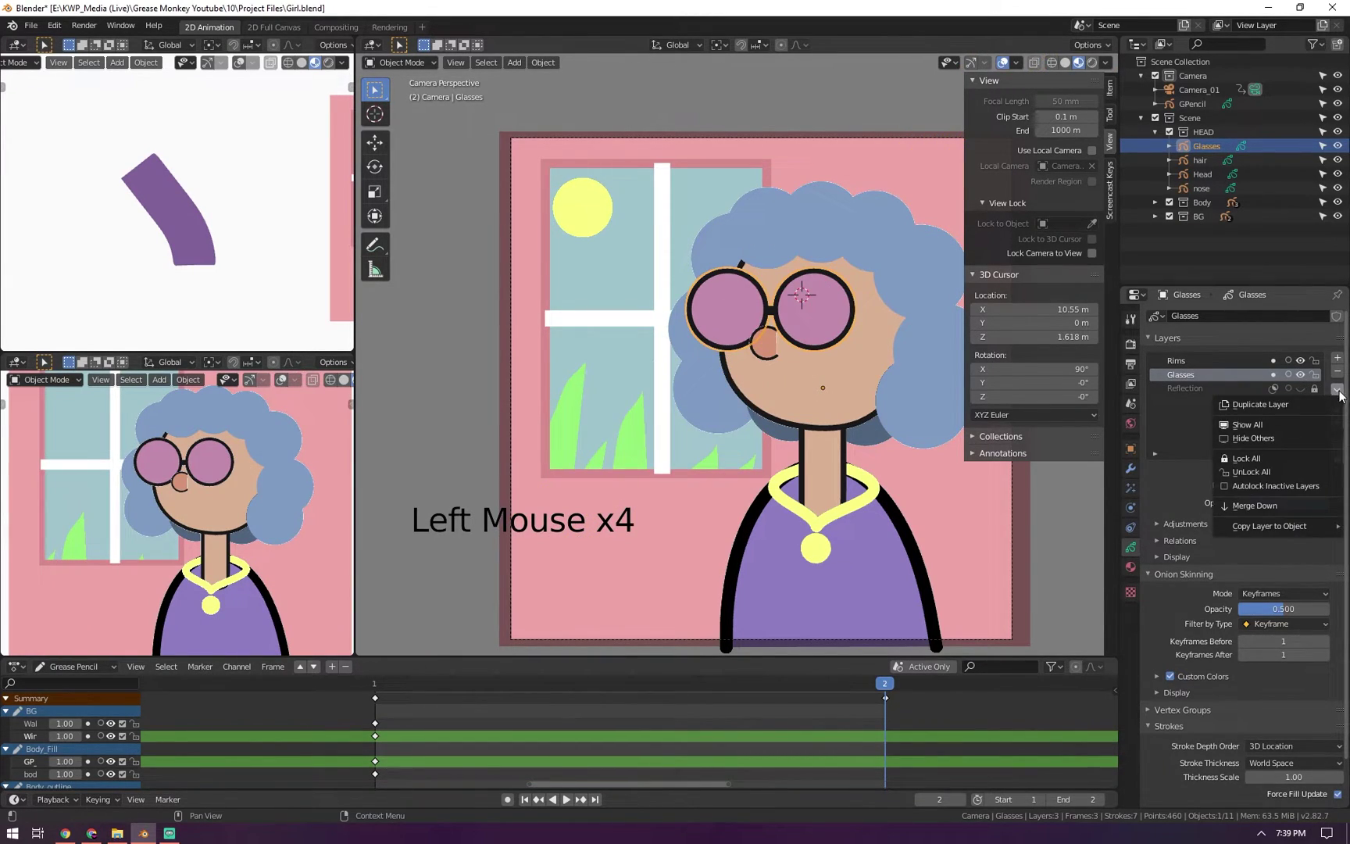
pyautogui.click(1249, 361)
pyautogui.click(1336, 390)
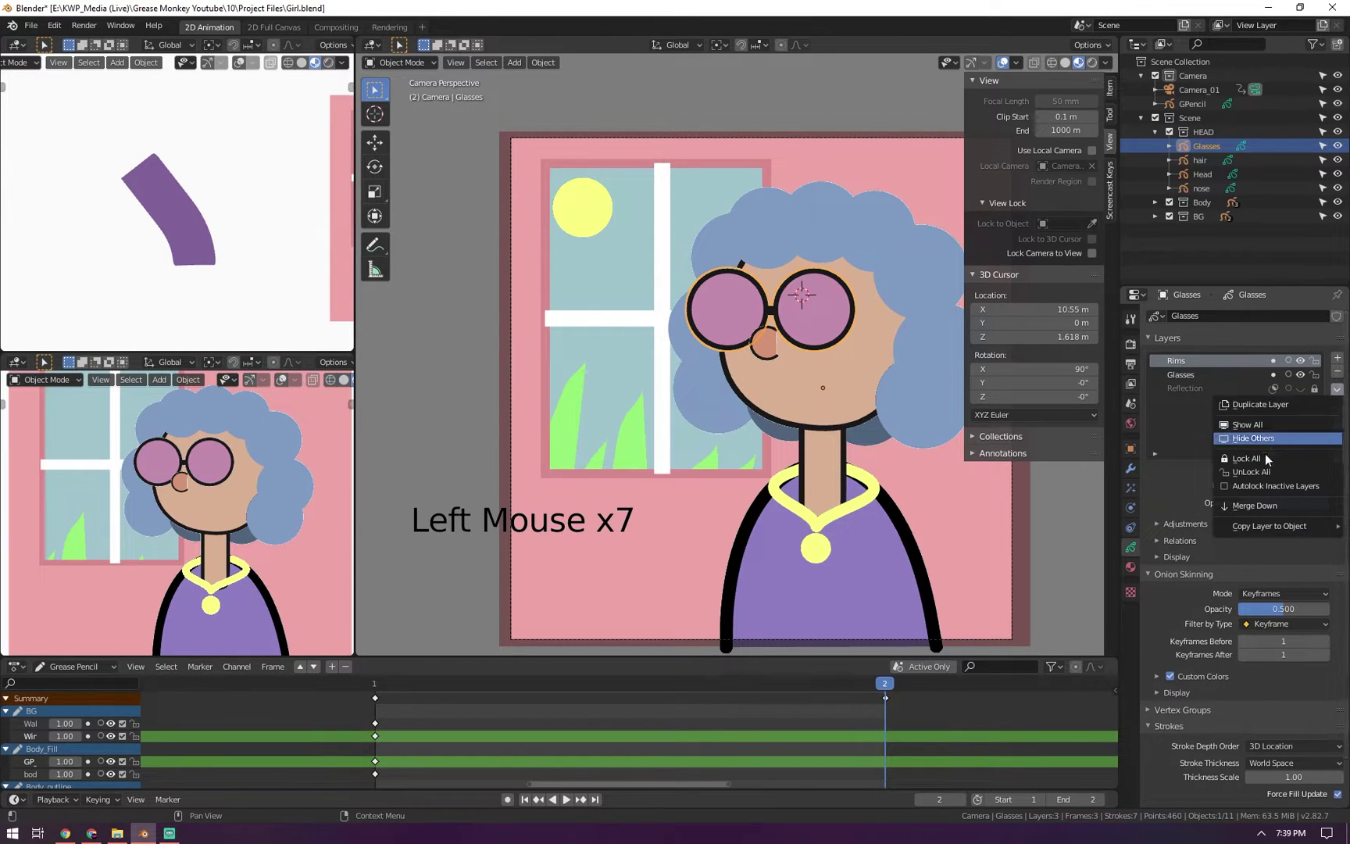
pyautogui.click(1242, 505)
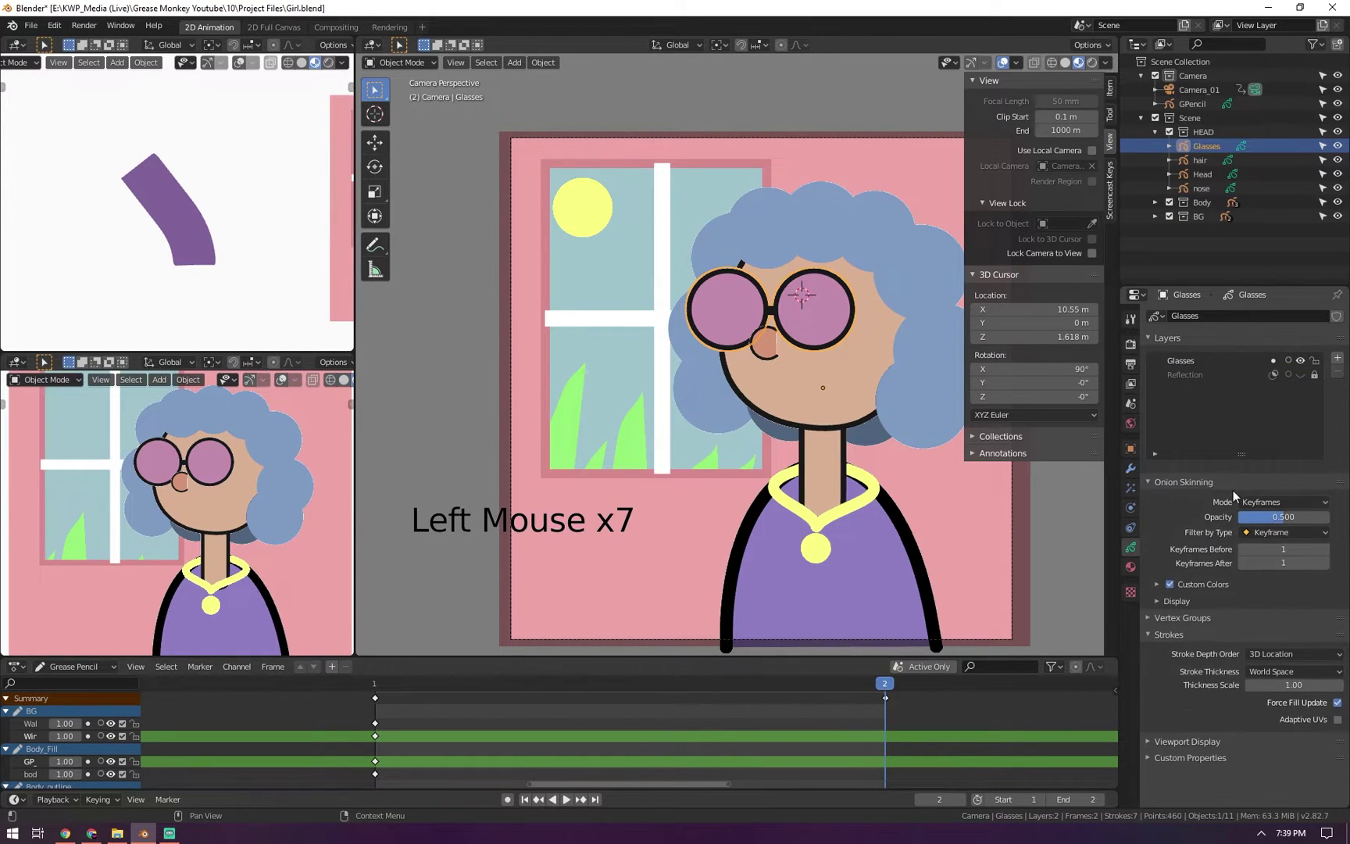
# Enter Edit mode on the merged Glasses layer, switch to stroke selection, and select the rim strokes around both lenses
pyautogui.click(1198, 362)
pyautogui.press('Tab')
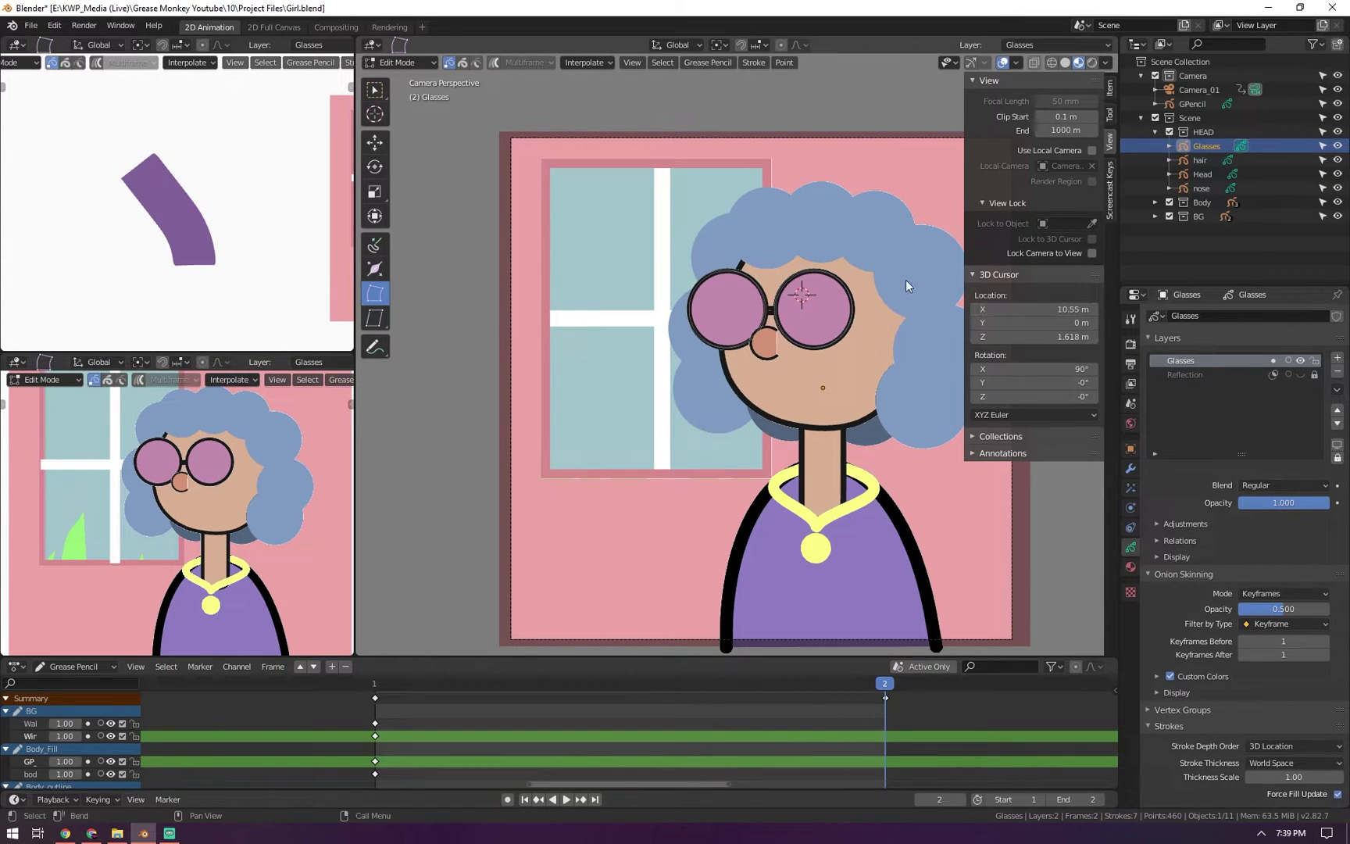
pyautogui.click(742, 286)
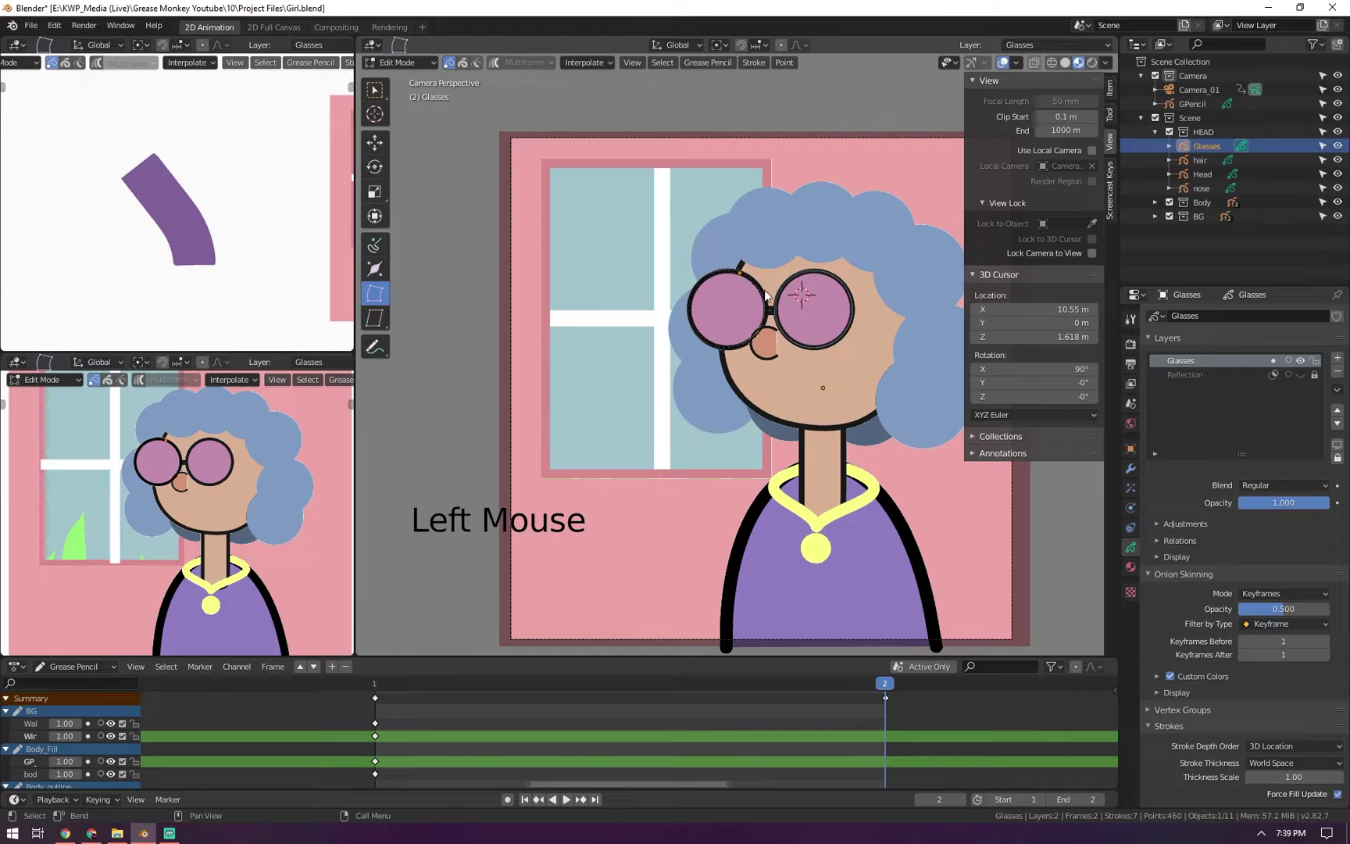
pyautogui.press('2')
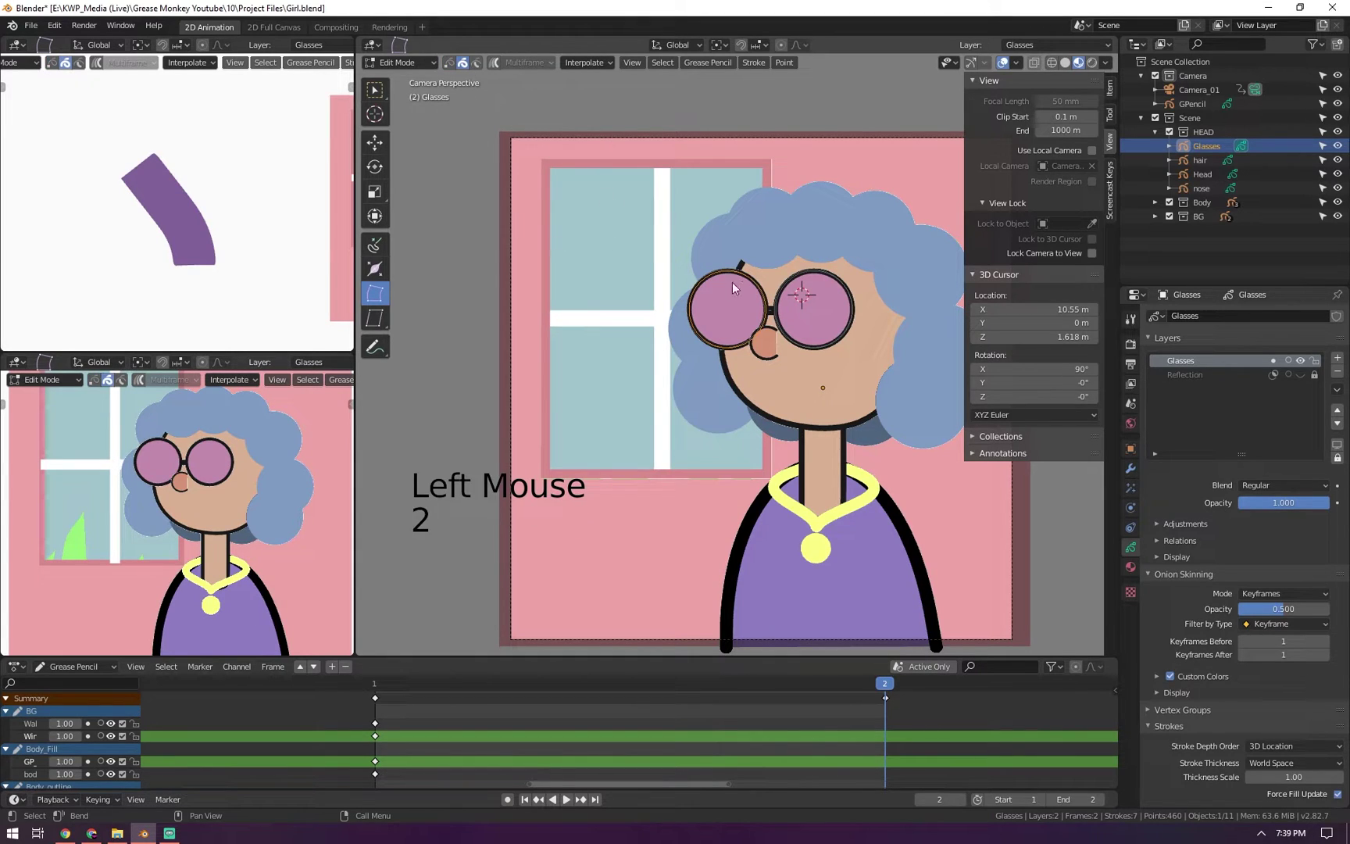
pyautogui.click(730, 314)
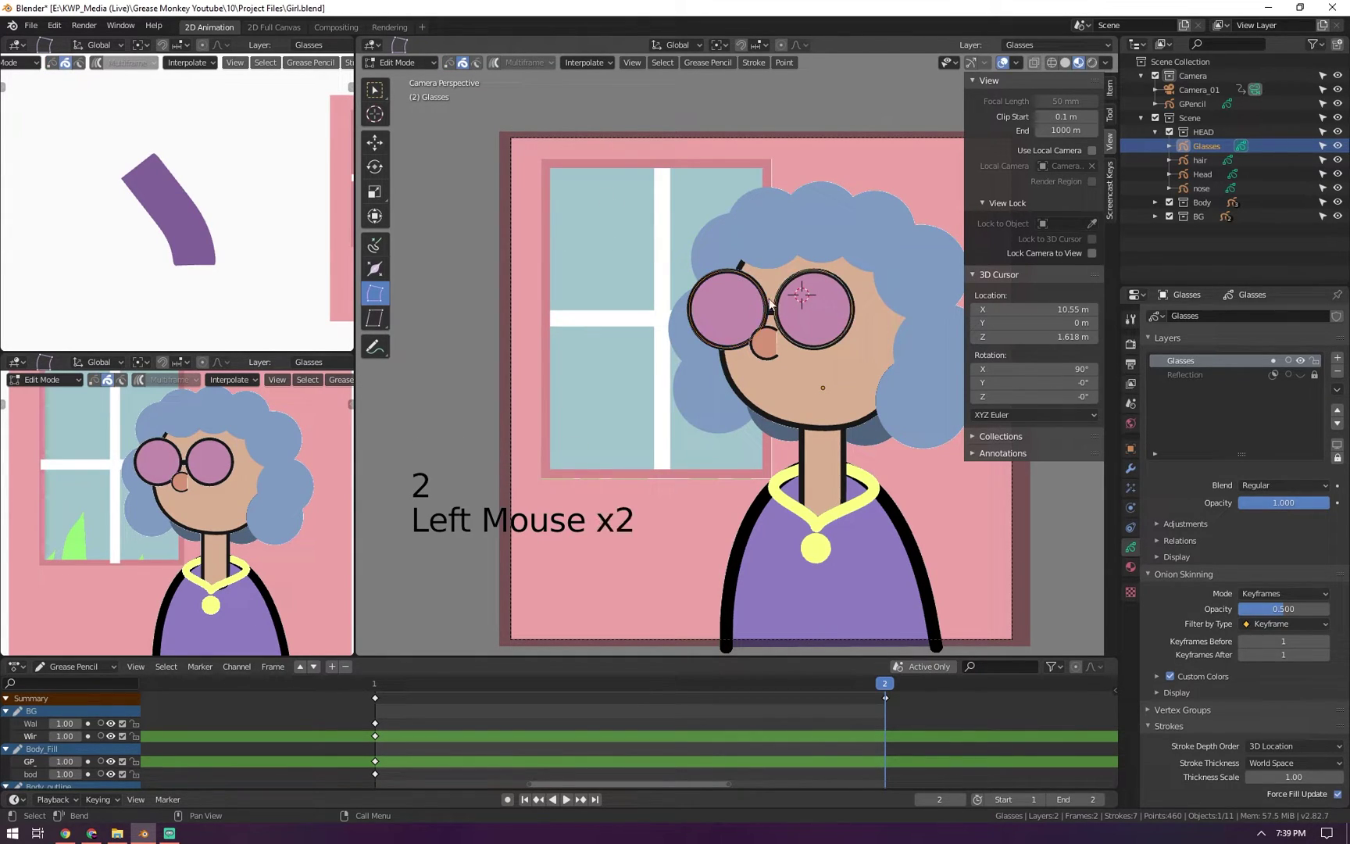
pyautogui.keyDown('shift'); pyautogui.click(744, 302); pyautogui.keyUp('shift')
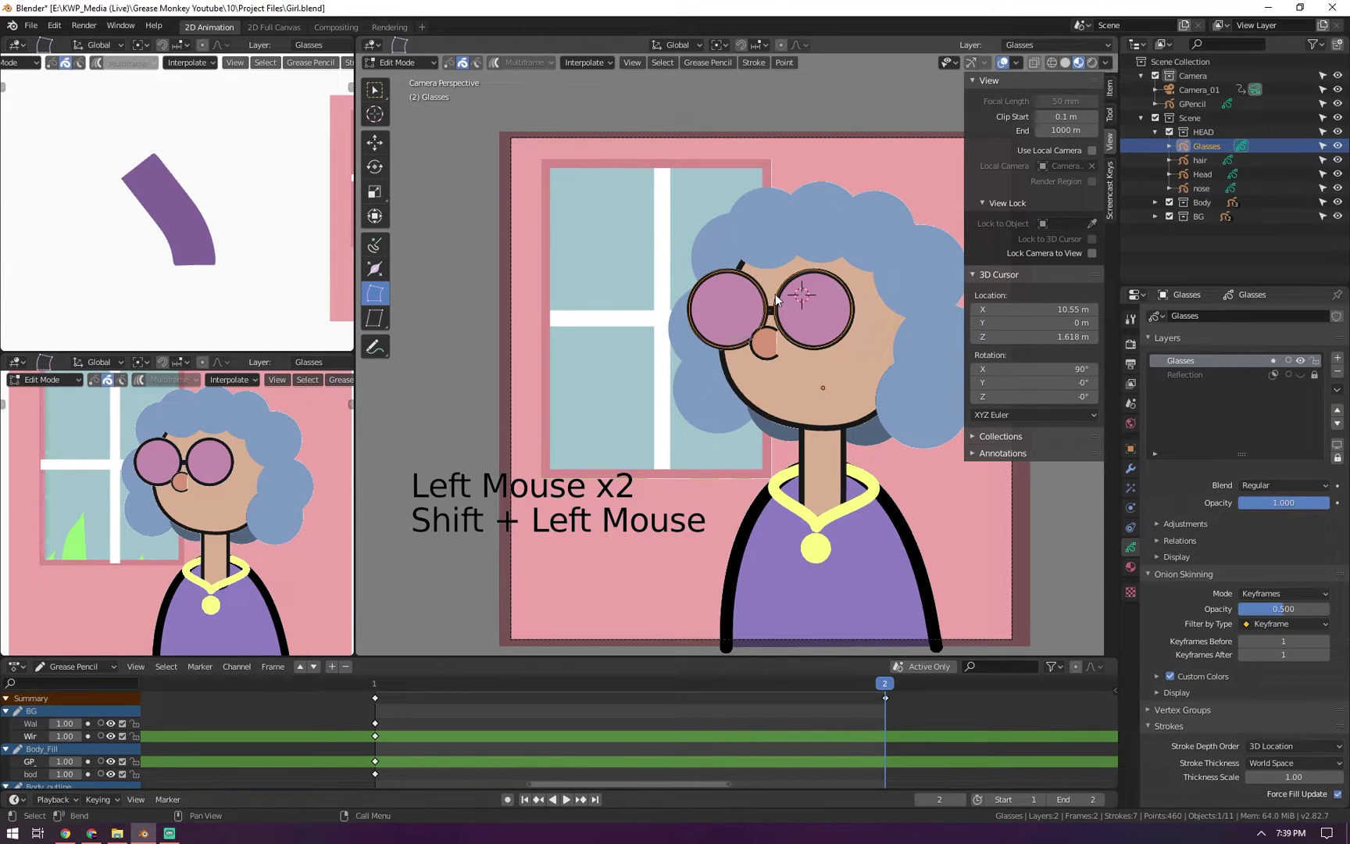
pyautogui.press('g')
pyautogui.click(755, 314)
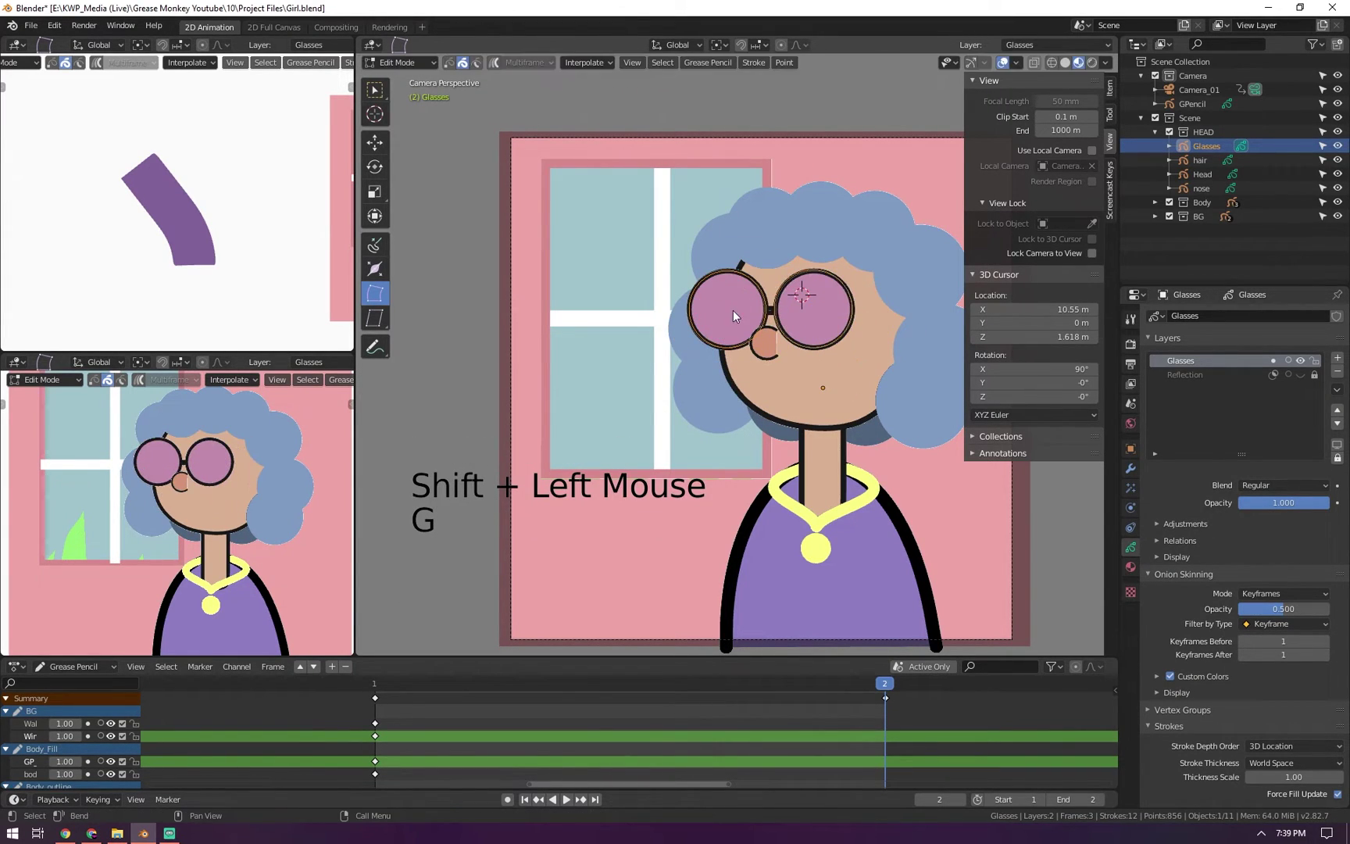
pyautogui.keyDown('shift'); pyautogui.click(821, 308); pyautogui.keyUp('shift')
pyautogui.press('g')
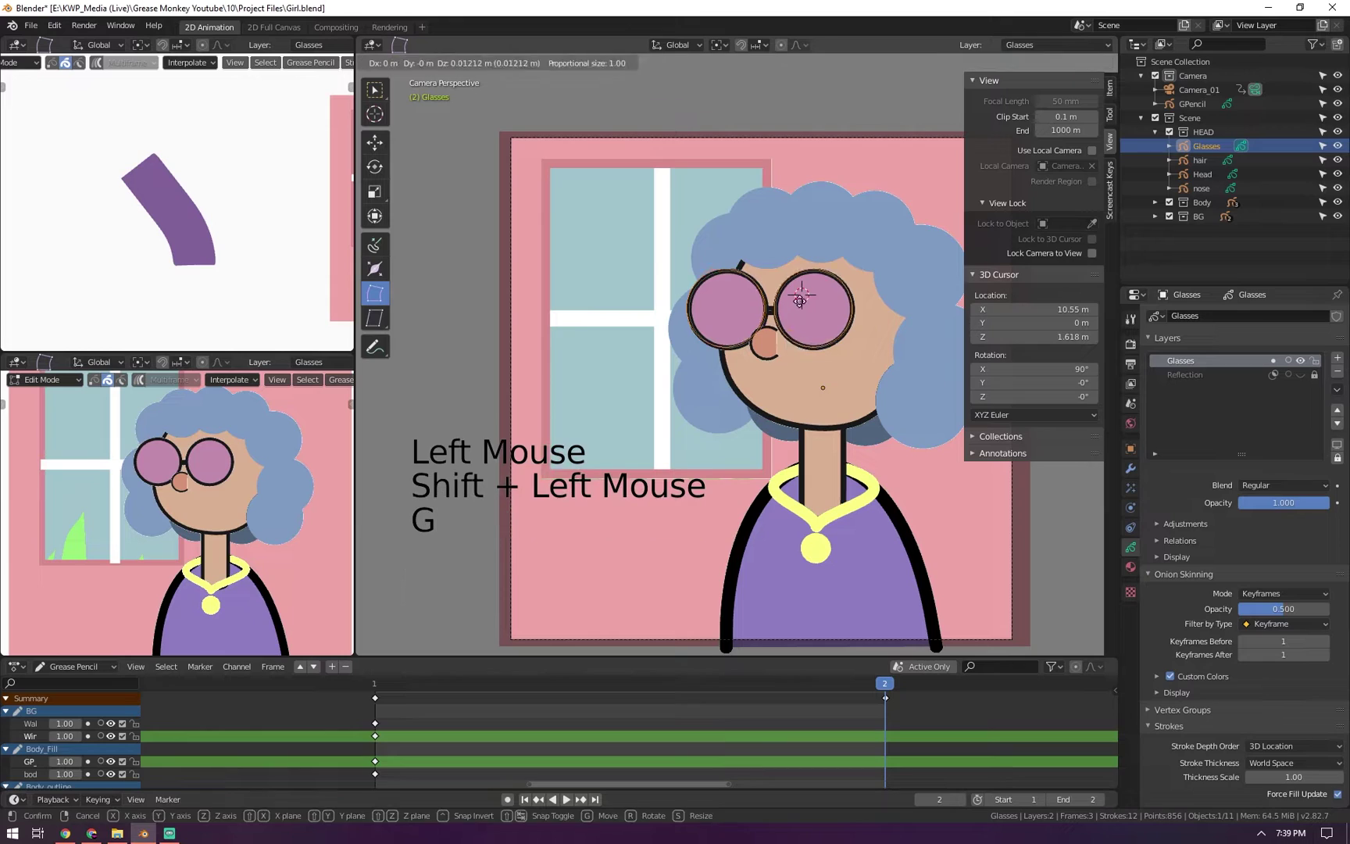
pyautogui.click(786, 300)
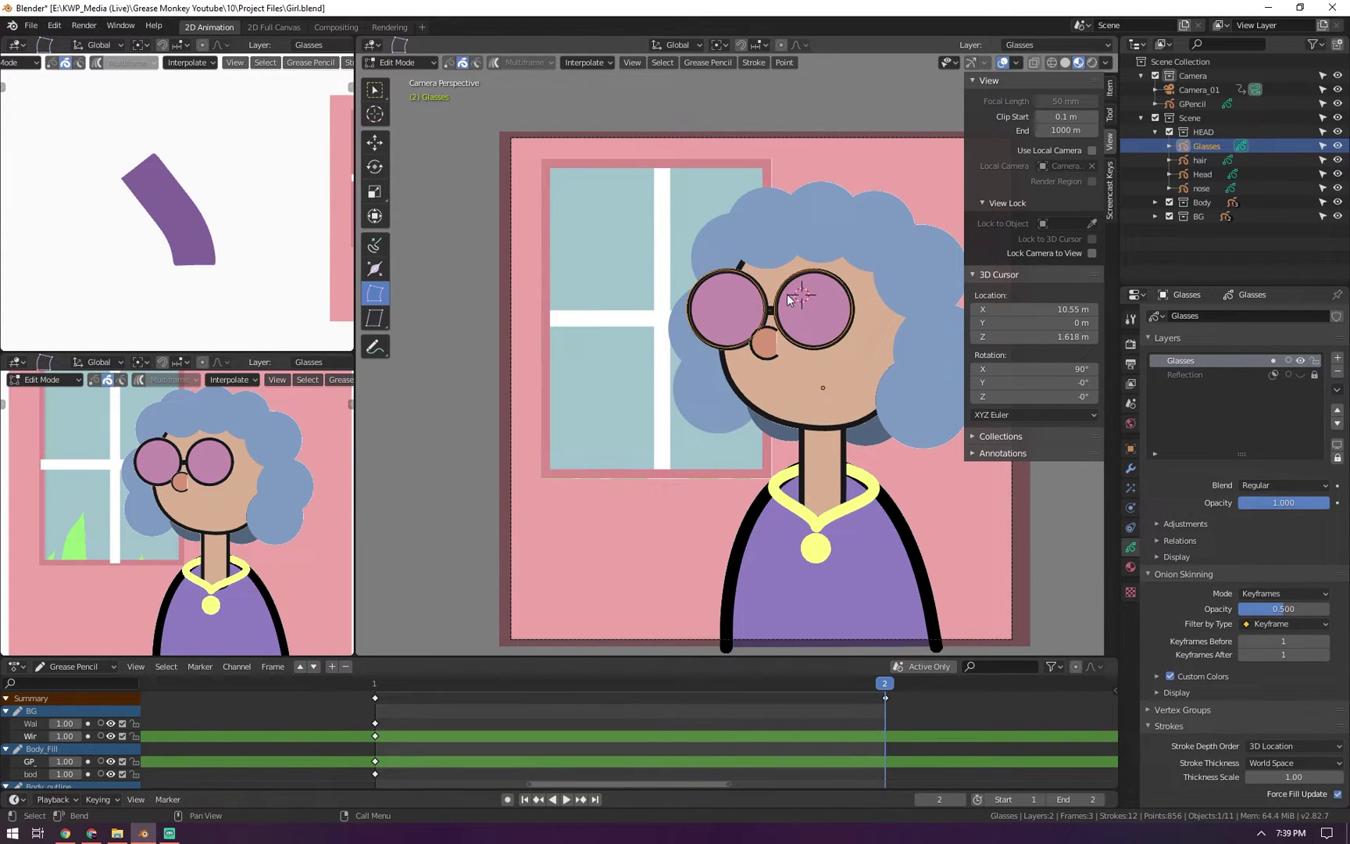
# Move the selected rim strokes out of the Glasses layer to a new layer and check that layer's visibility
pyautogui.press('m')
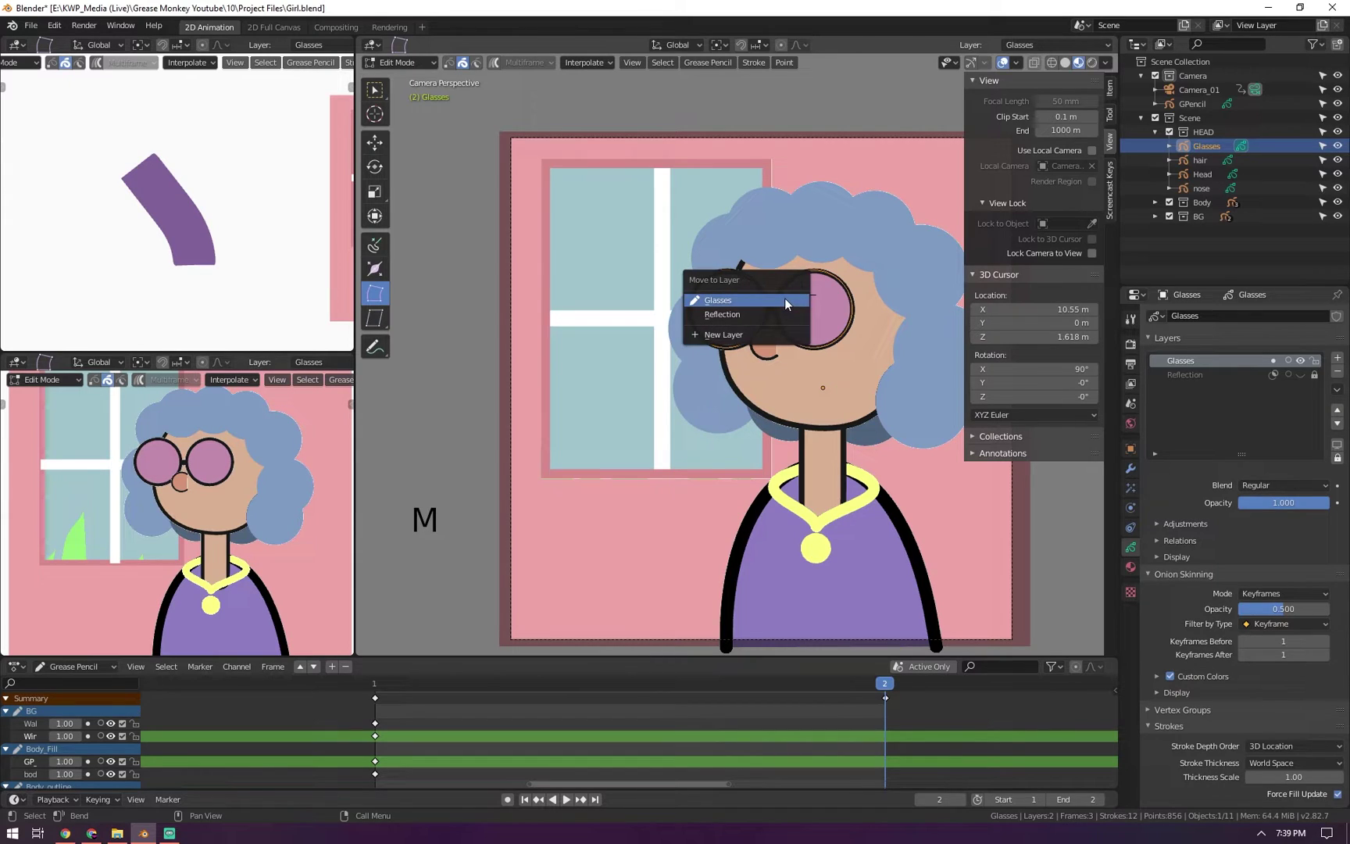
pyautogui.click(745, 334)
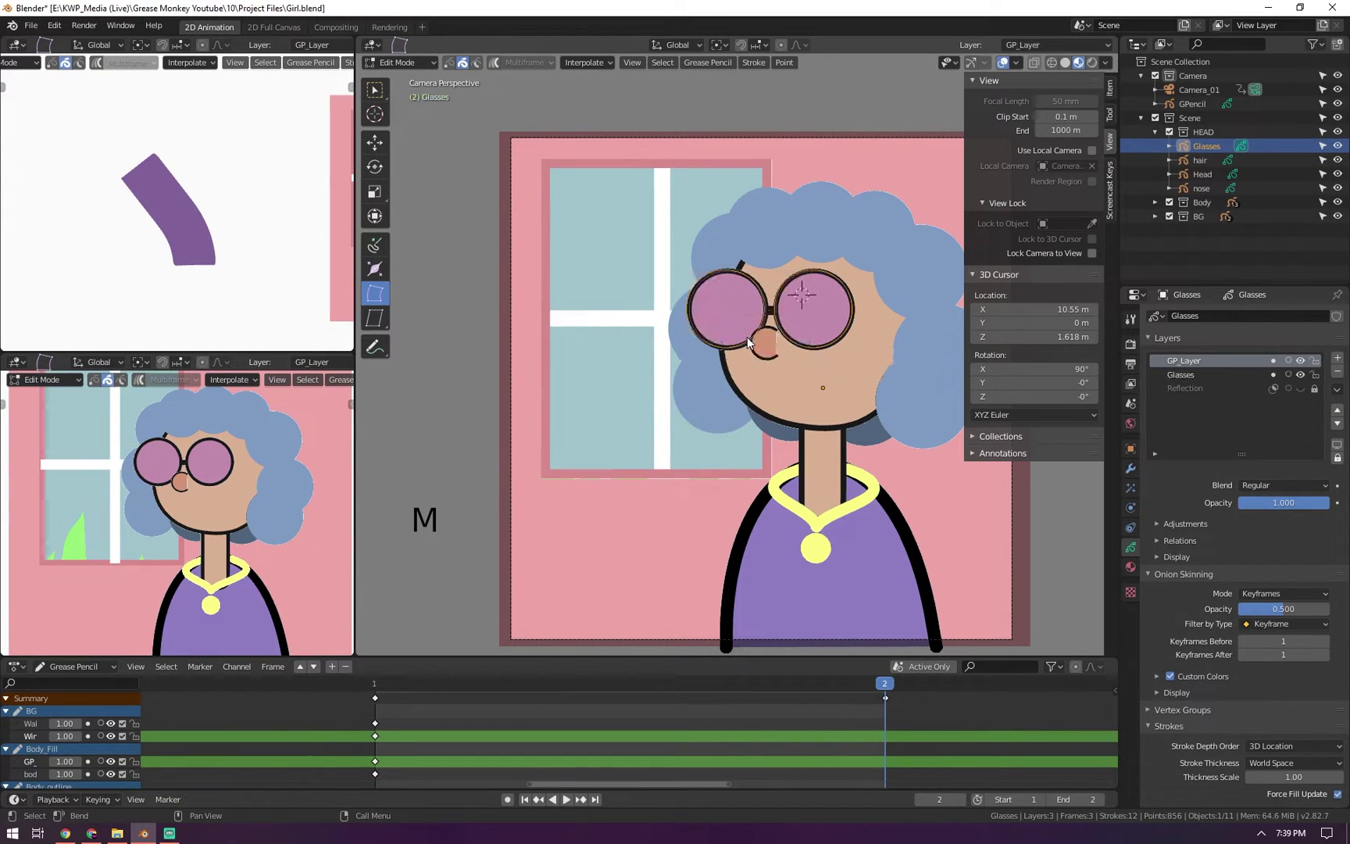
pyautogui.click(1301, 360)
pyautogui.click(1302, 359)
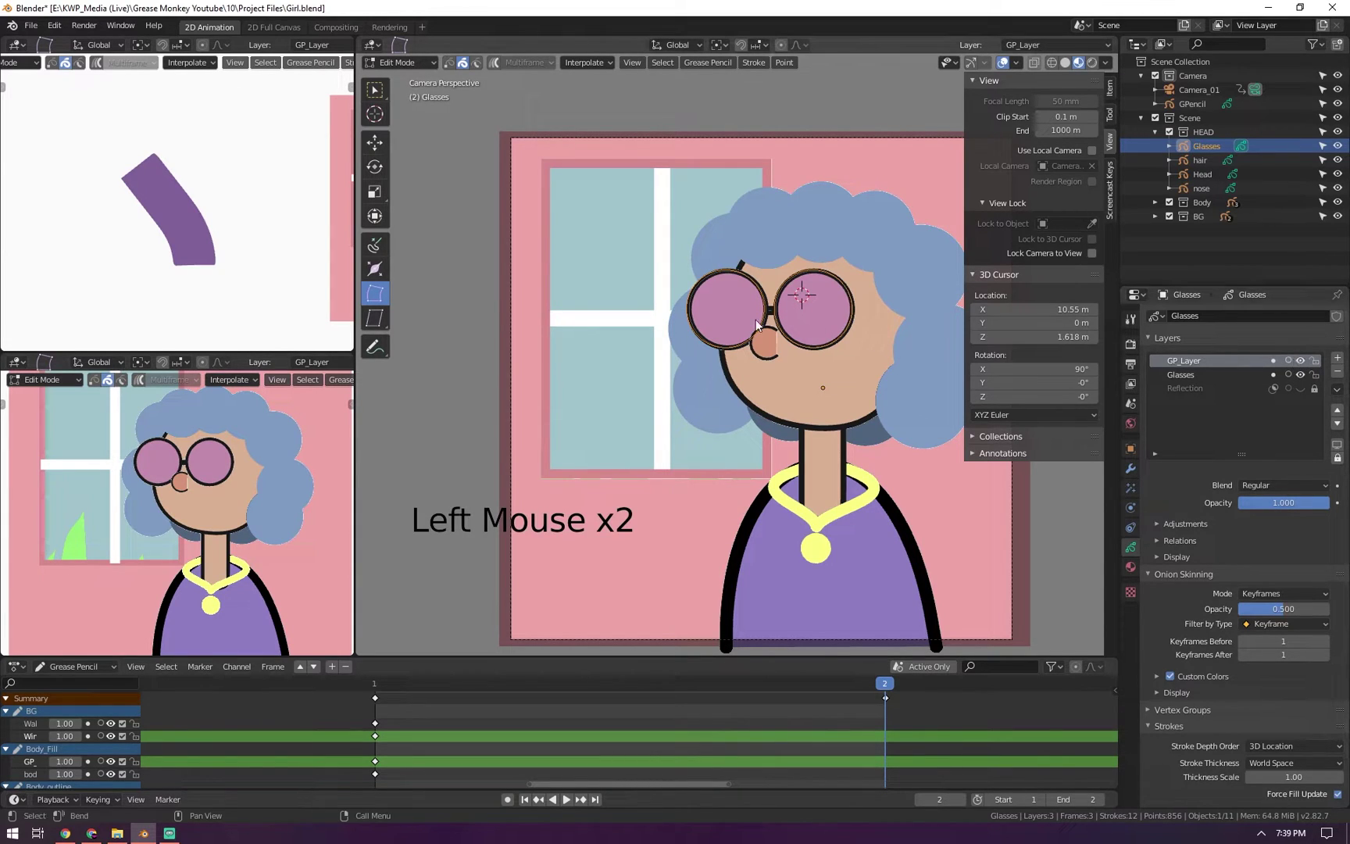
pyautogui.press('m')
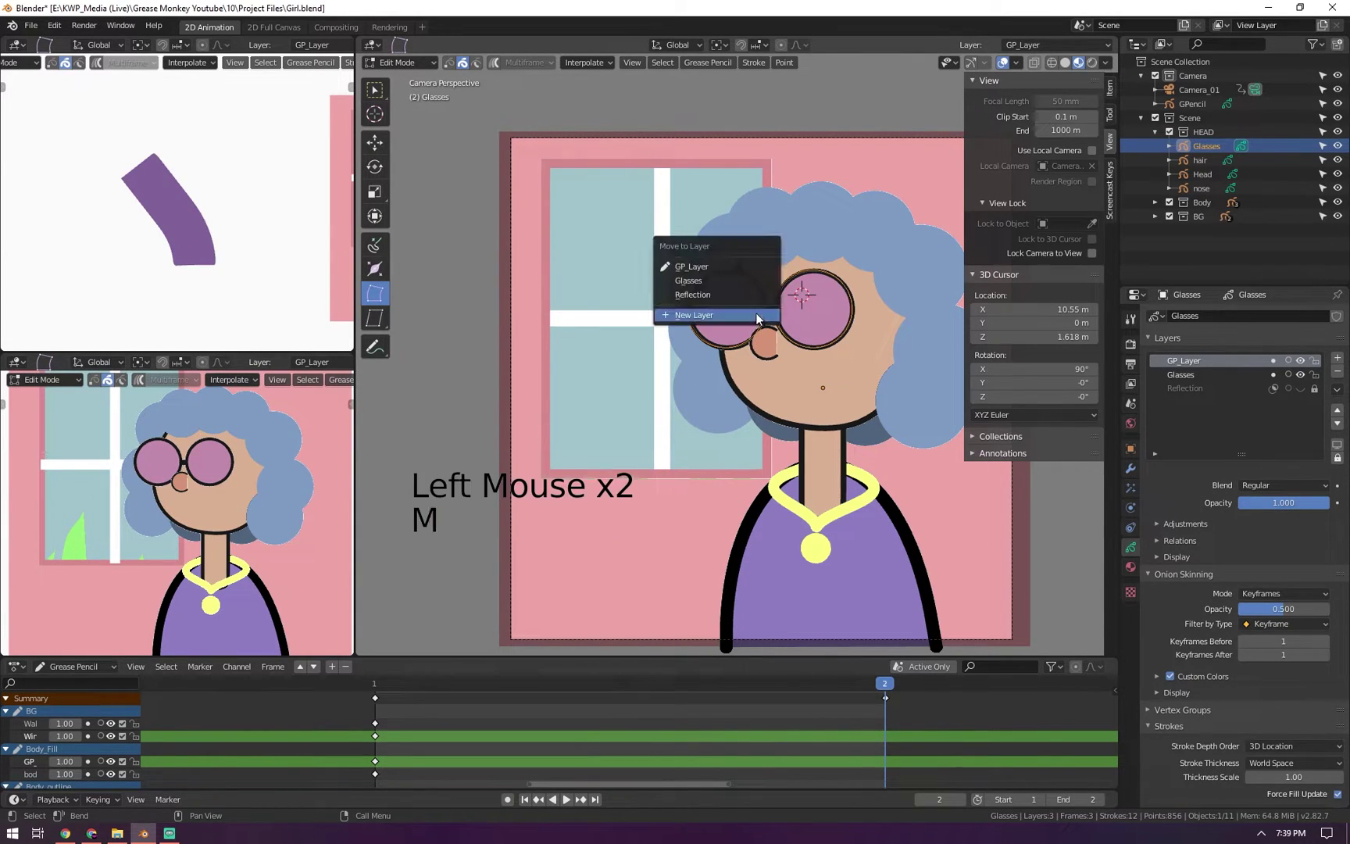
pyautogui.click(728, 266)
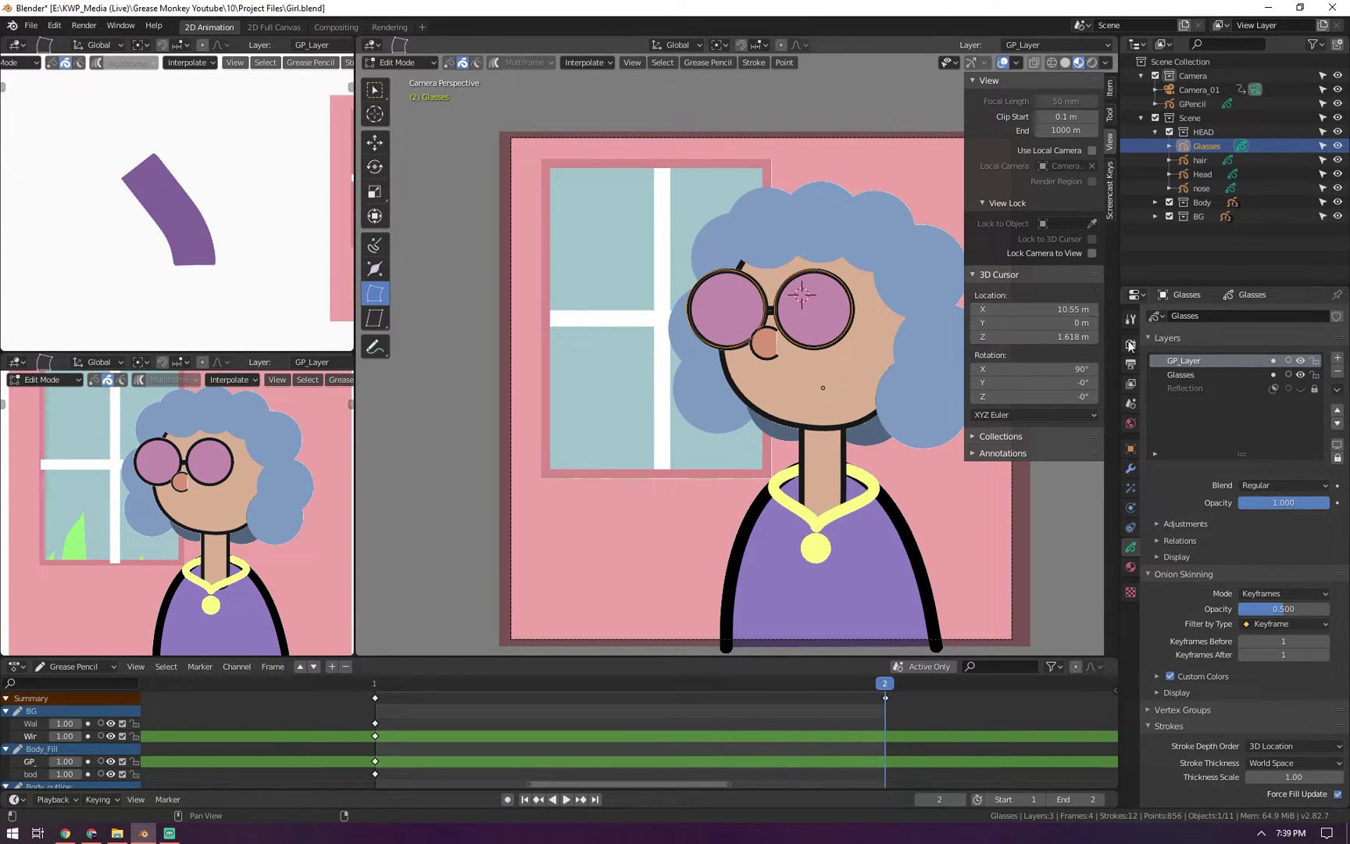
# Hide and show the new layer repeatedly to check which strokes it contains
pyautogui.click(1300, 360)
pyautogui.click(1302, 360)
pyautogui.click(1302, 360)
pyautogui.click(1302, 360)
pyautogui.click(1302, 359)
pyautogui.click(1301, 360)
pyautogui.click(1203, 145)
pyautogui.click(1199, 150)
pyautogui.click(1203, 149)
pyautogui.click(1203, 148)
pyautogui.click(1203, 147)
pyautogui.click(1202, 149)
pyautogui.click(1203, 152)
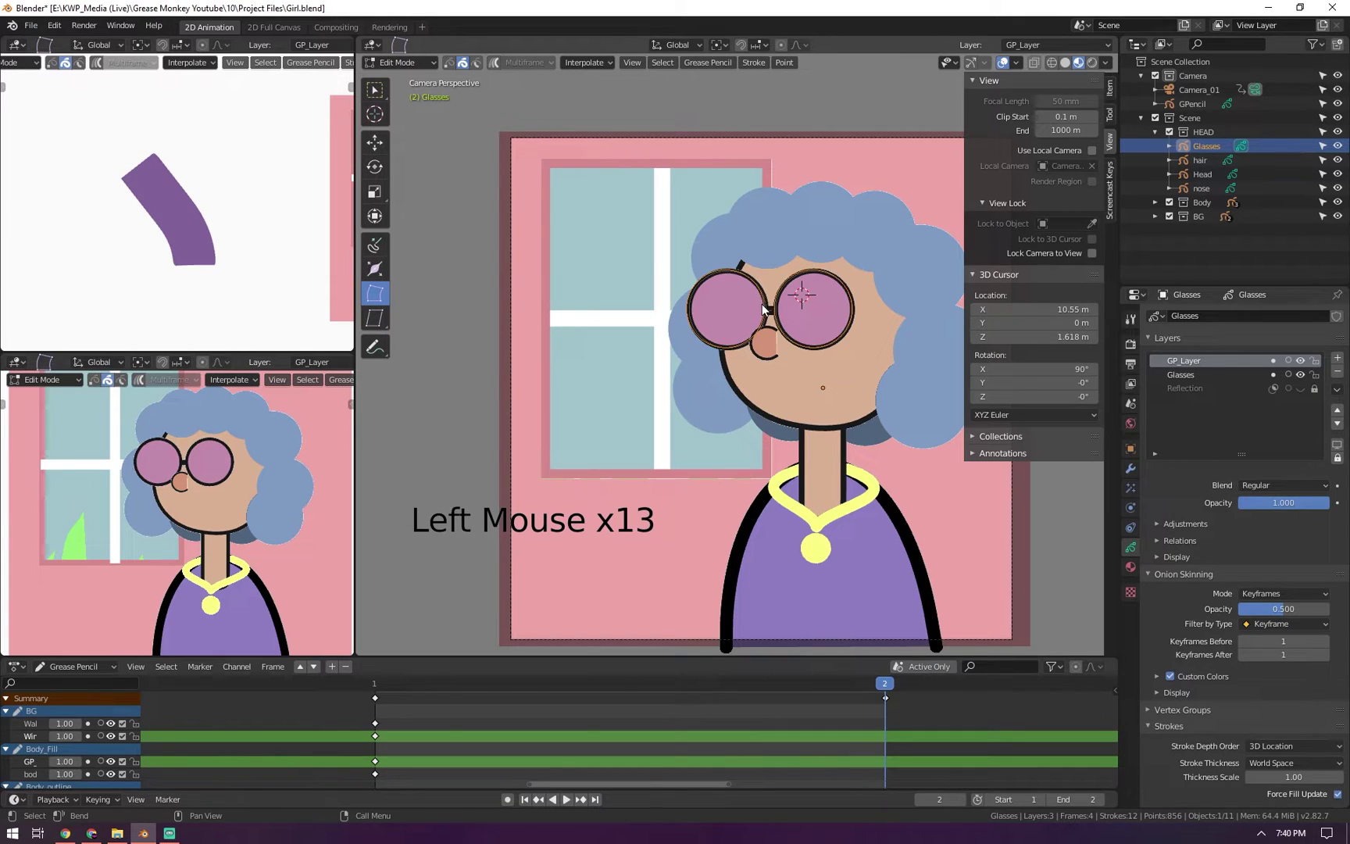
# Separate the selected rim points into their own object, and hide and show both glasses objects to compare them
pyautogui.press('p')
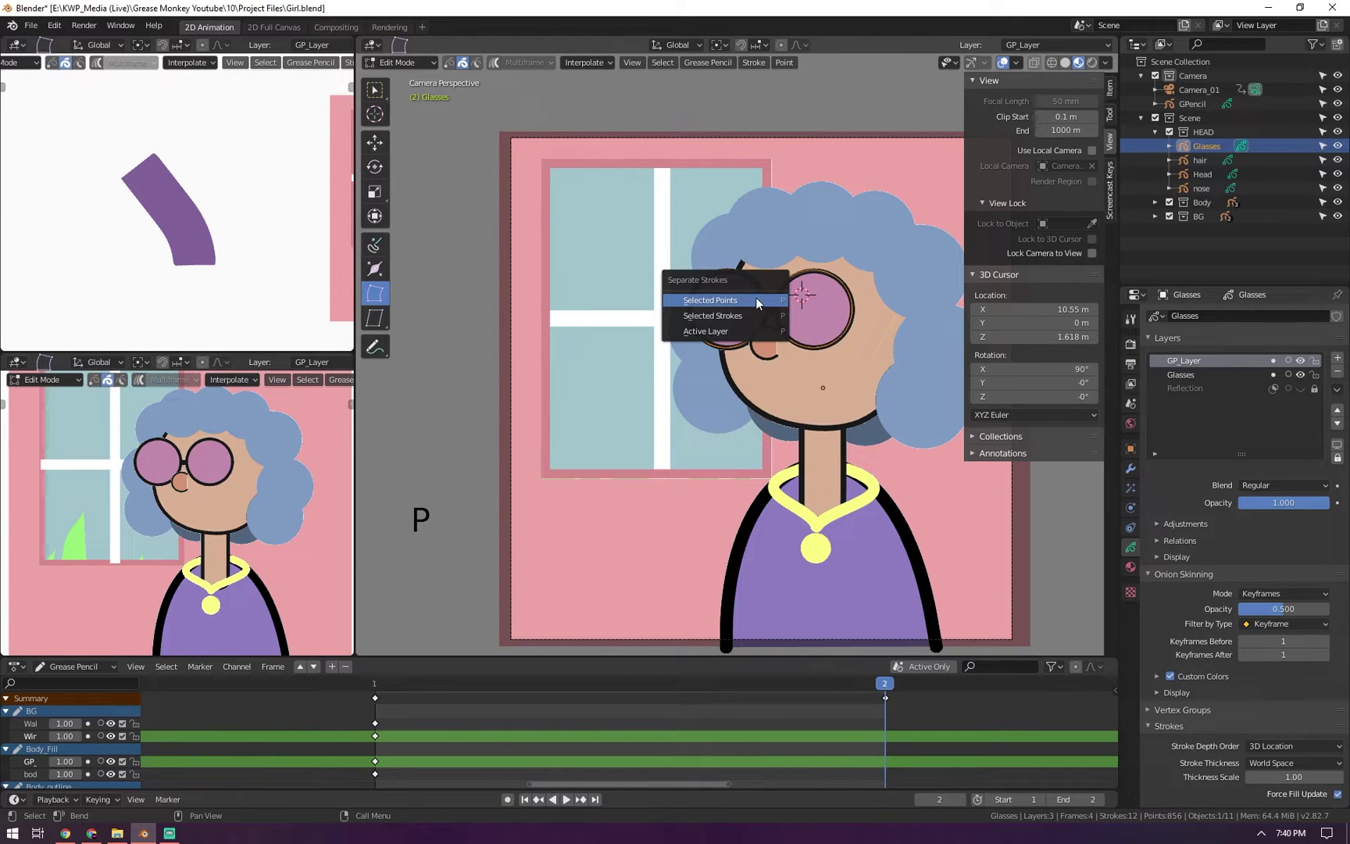
pyautogui.click(711, 300)
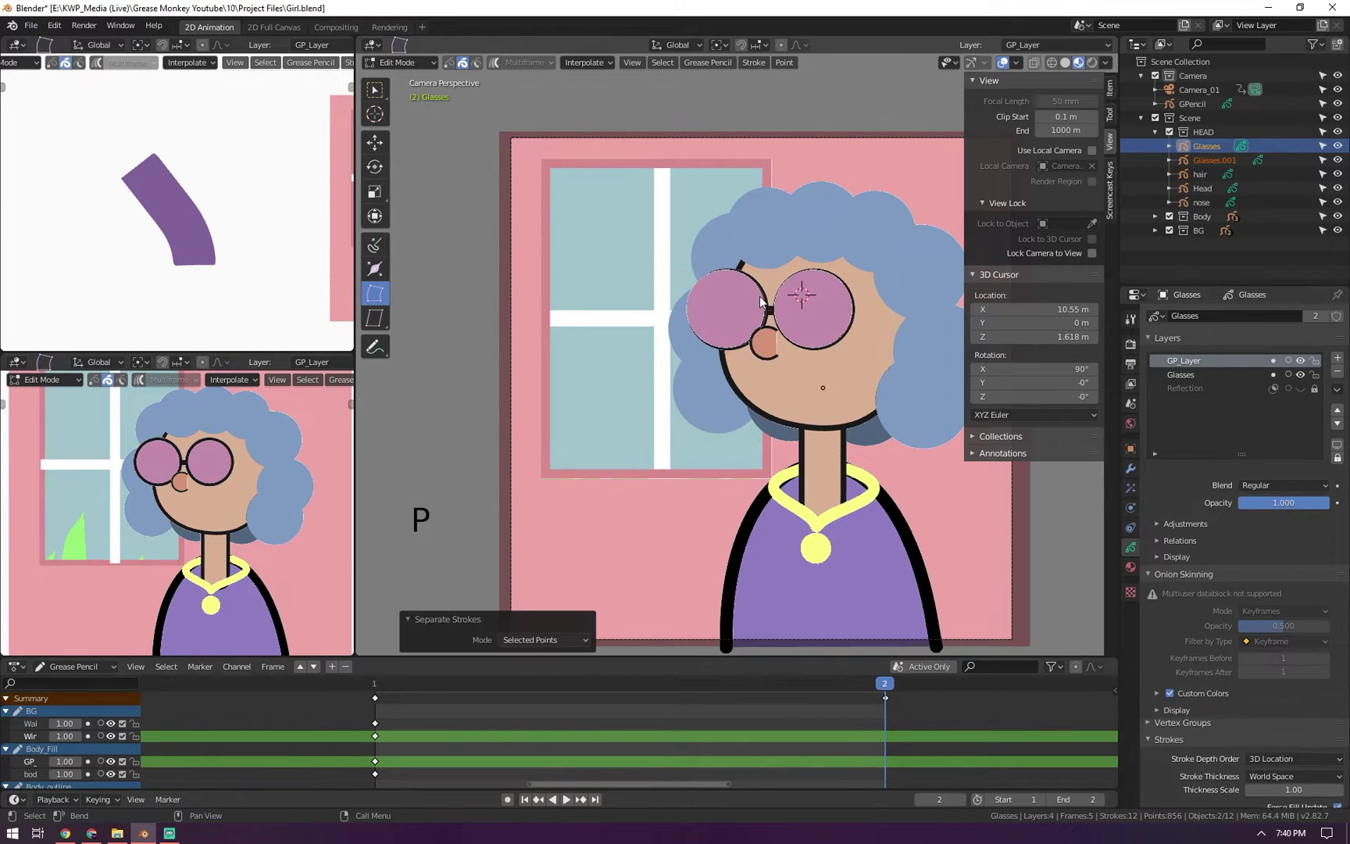
pyautogui.click(1338, 160)
pyautogui.click(1338, 160)
pyautogui.click(1338, 161)
pyautogui.click(1338, 160)
pyautogui.click(1338, 146)
pyautogui.click(1338, 146)
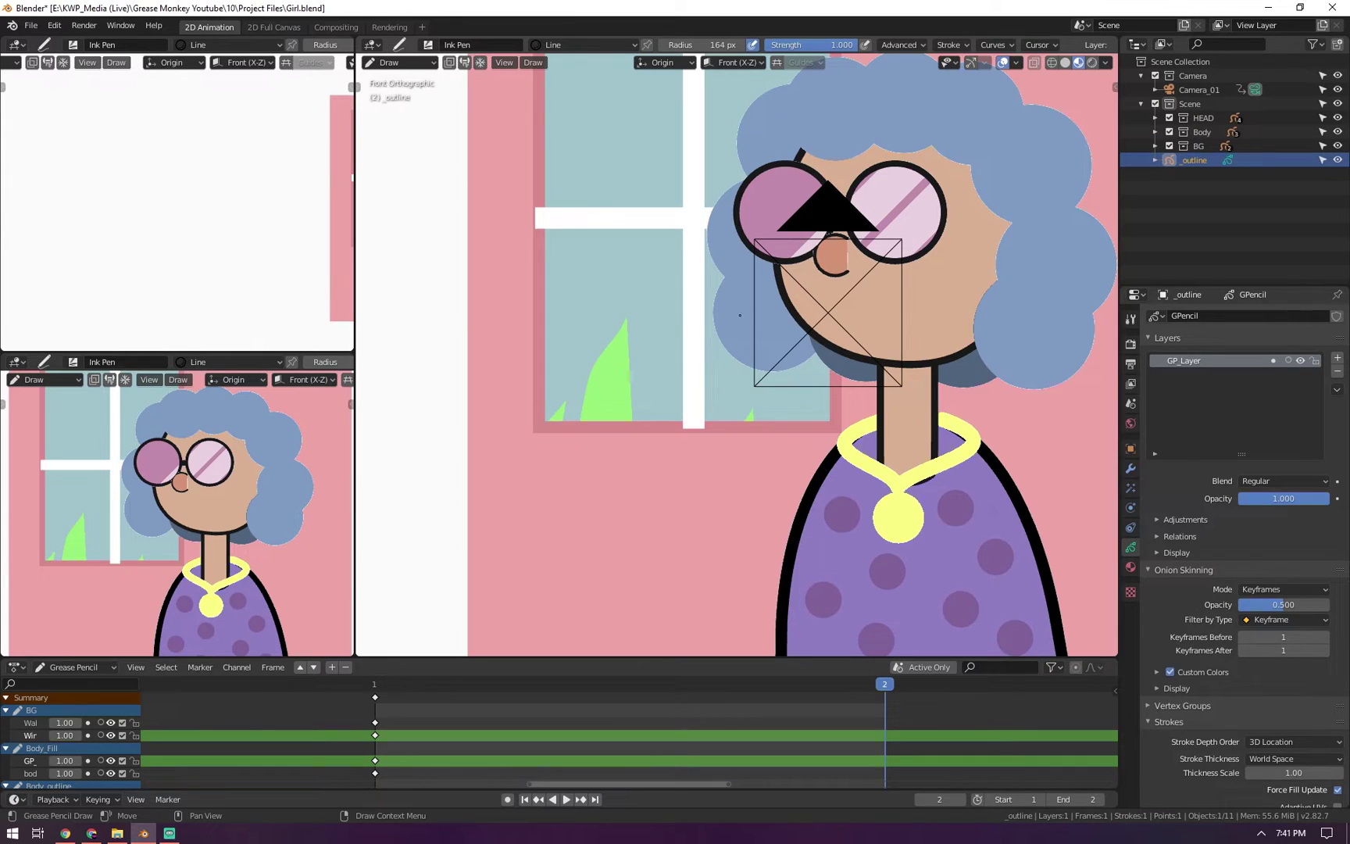
# Switch to the camera view and orbit around the character to examine the lens reflections from another angle
pyautogui.press('KP_0')
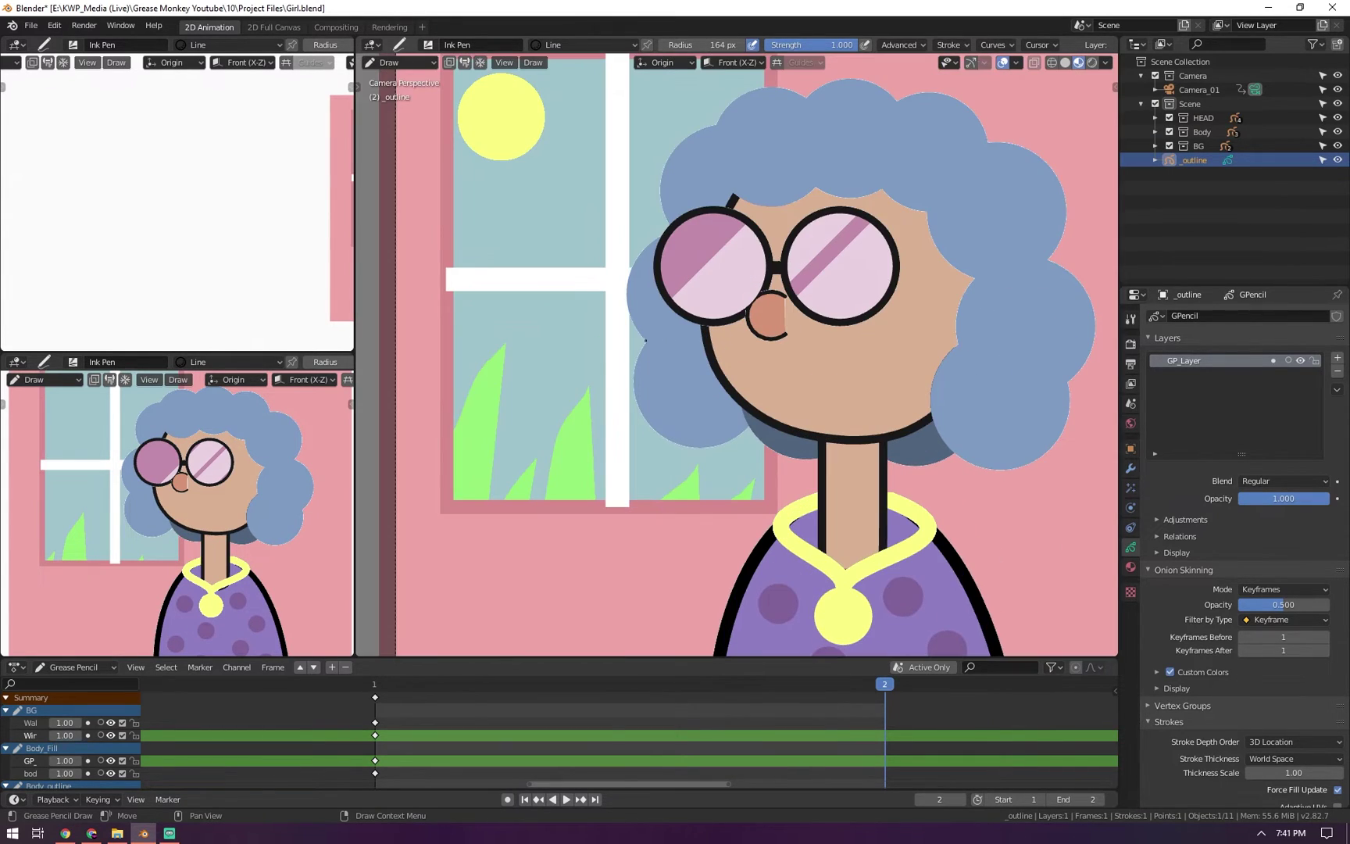
pyautogui.moveTo(522, 244)
pyautogui.mouseDown(button='middle')
pyautogui.moveTo(590, 270)
pyautogui.moveTo(572, 220)
pyautogui.moveTo(537, 206)
pyautogui.moveTo(512, 240)
pyautogui.moveTo(527, 271)
pyautogui.moveTo(586, 233)
pyautogui.moveTo(469, 265)
pyautogui.moveTo(512, 299)
pyautogui.moveTo(623, 319)
pyautogui.moveTo(518, 310)
pyautogui.moveTo(778, 314)
pyautogui.moveTo(641, 302)
pyautogui.moveTo(547, 265)
pyautogui.moveTo(593, 275)
pyautogui.moveTo(563, 266)
pyautogui.moveTo(579, 283)
pyautogui.moveTo(546, 305)
pyautogui.moveTo(570, 313)
pyautogui.moveTo(550, 324)
pyautogui.moveTo(562, 334)
pyautogui.moveTo(573, 274)
pyautogui.moveTo(532, 227)
pyautogui.moveTo(559, 235)
pyautogui.moveTo(550, 214)
pyautogui.mouseUp(button='middle')
pyautogui.scroll(3, 527, 243)
pyautogui.scroll(-4, 503, 273)
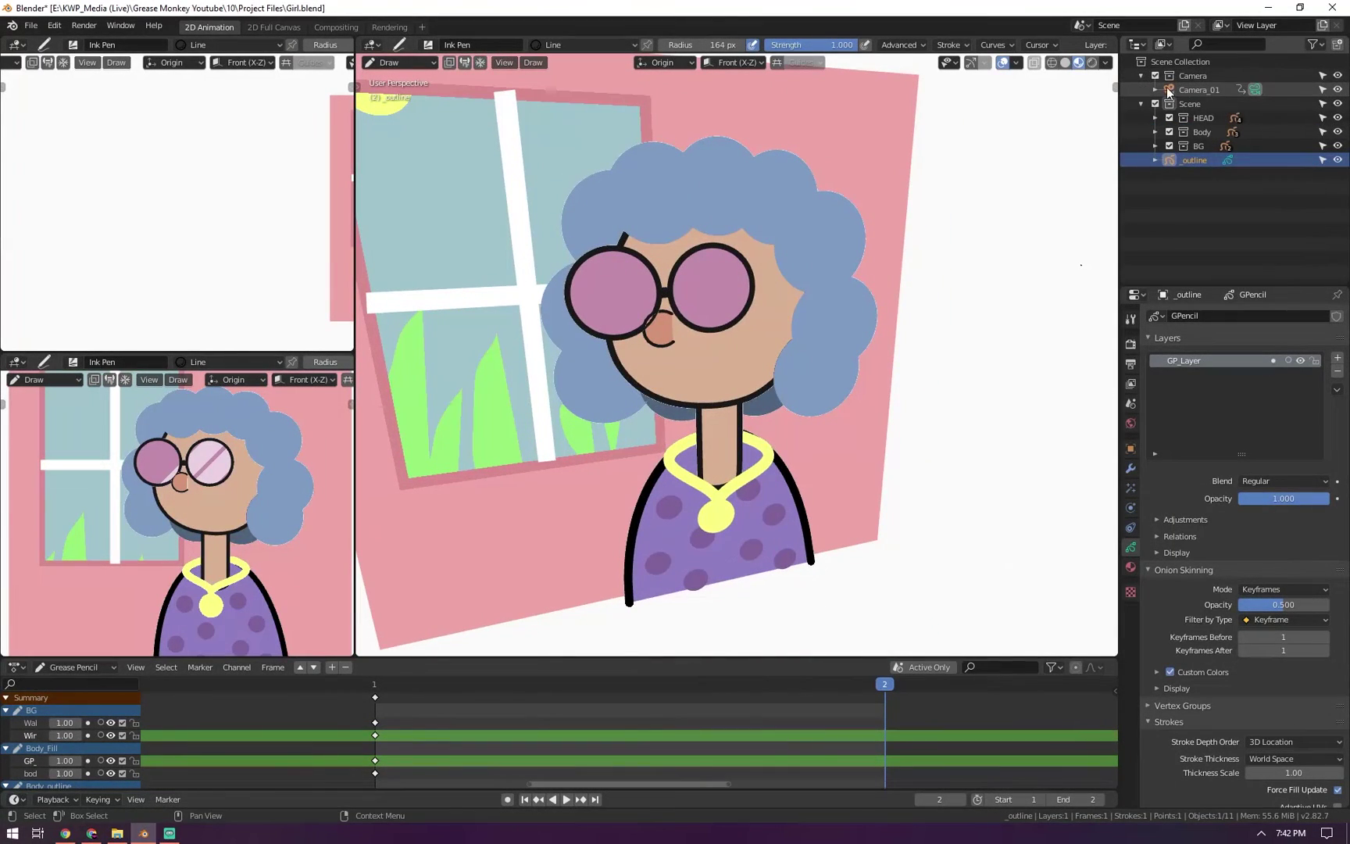
# Expand the HEAD collection, select the Glasses object, and try to open it in Edit mode from the camera view
pyautogui.click(1150, 118)
pyautogui.click(1153, 118)
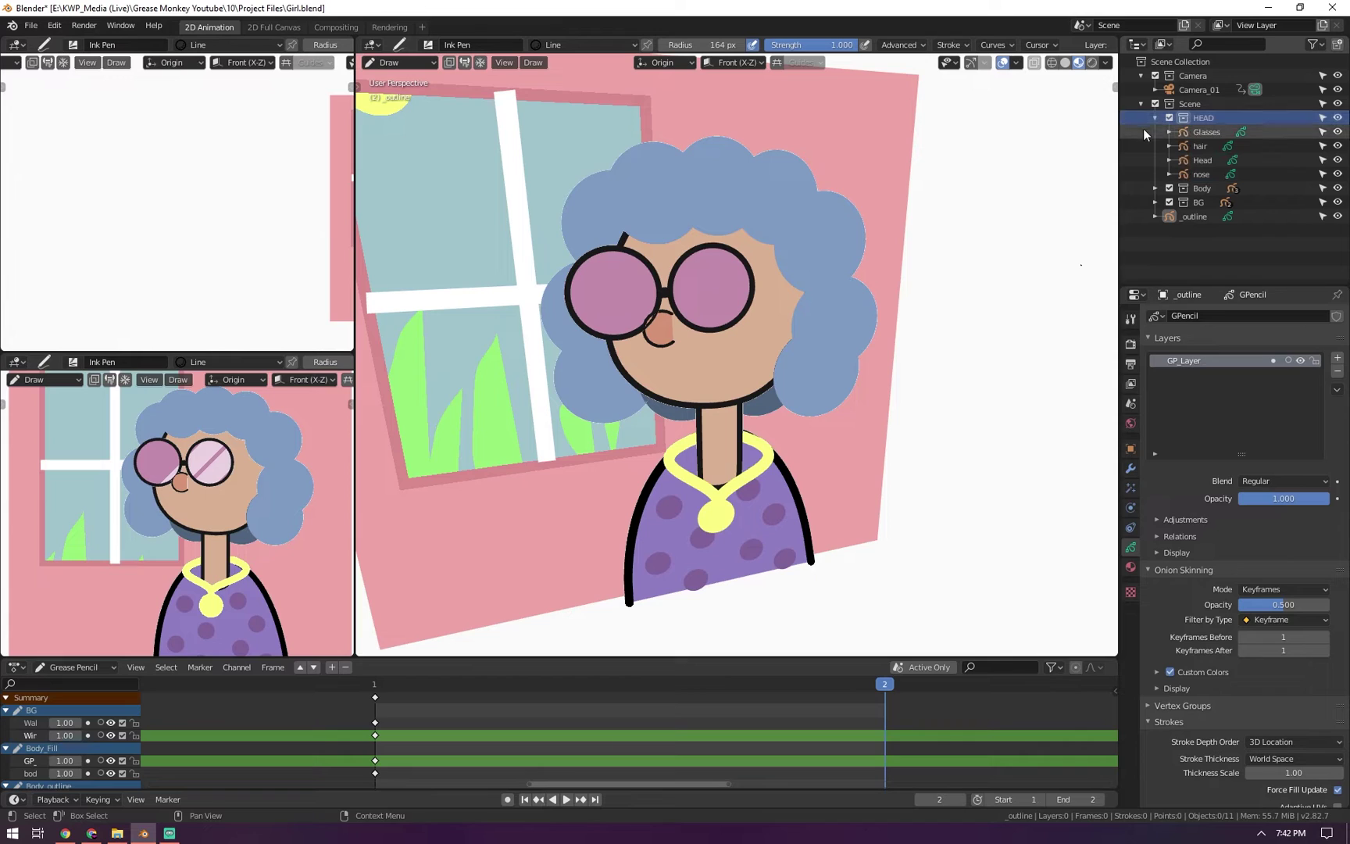
pyautogui.click(1199, 131)
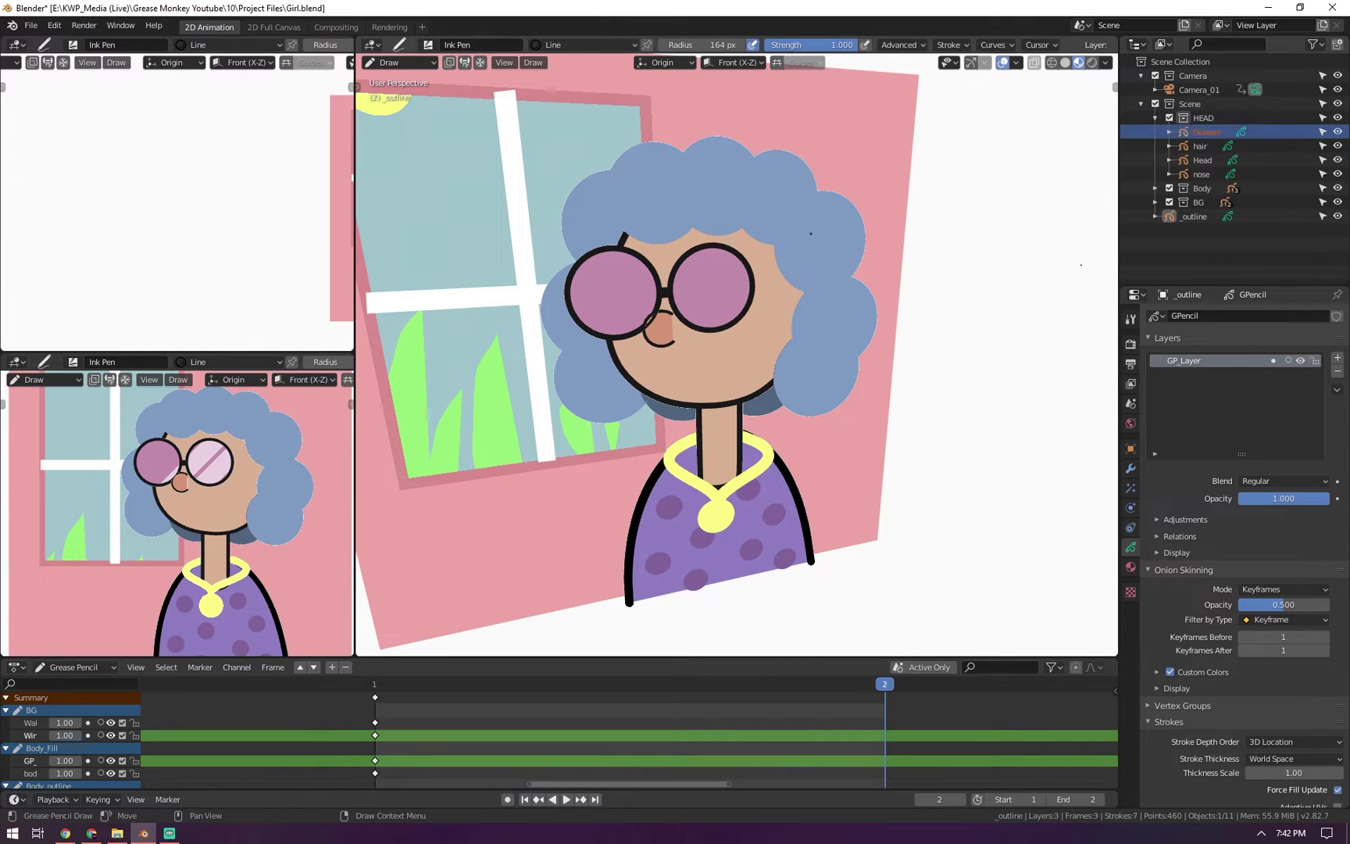
pyautogui.press('KP_0')
pyautogui.press('Tab')
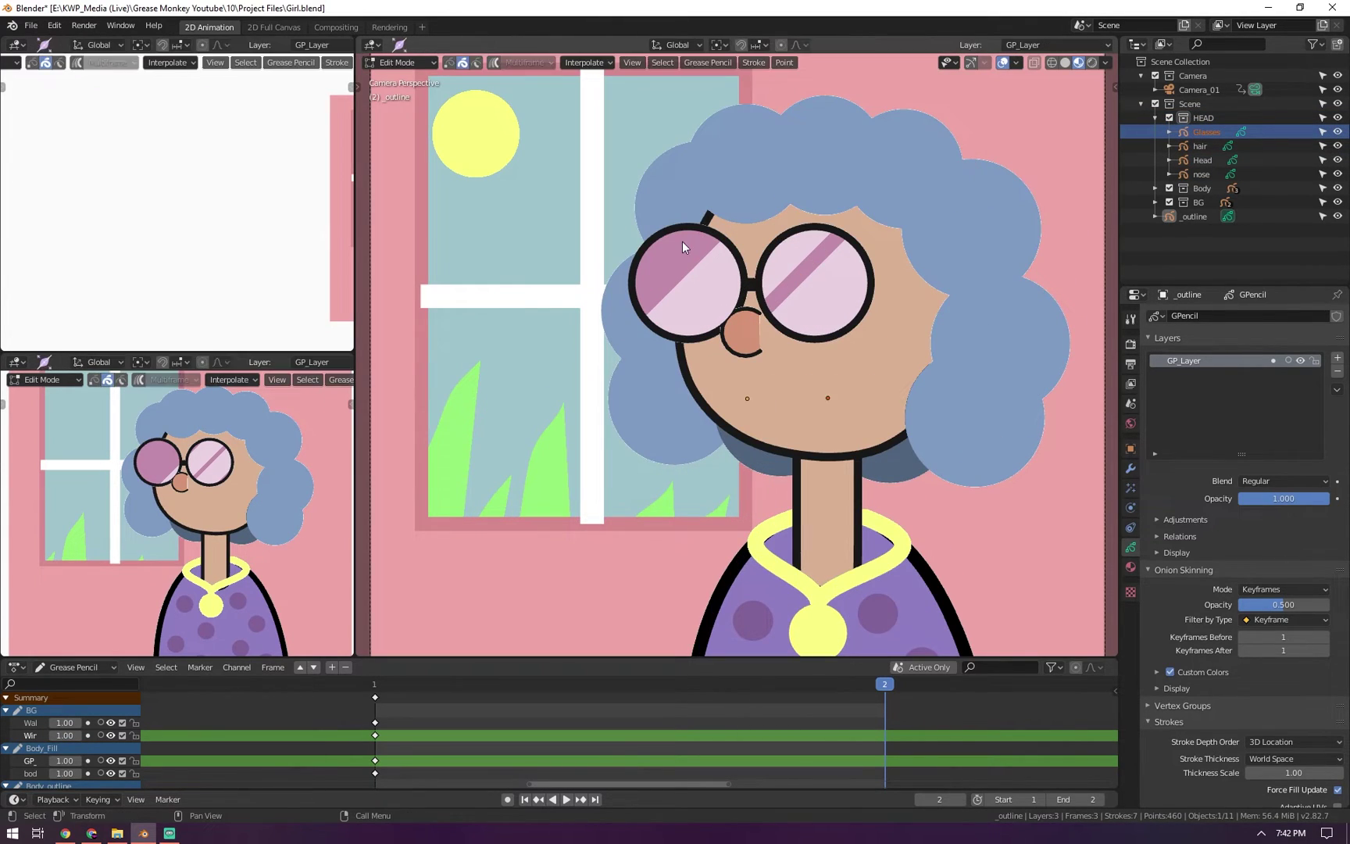
pyautogui.moveTo(757, 232)
pyautogui.mouseDown(button='middle')
pyautogui.moveTo(718, 269)
pyautogui.moveTo(750, 254)
pyautogui.mouseUp(button='middle')
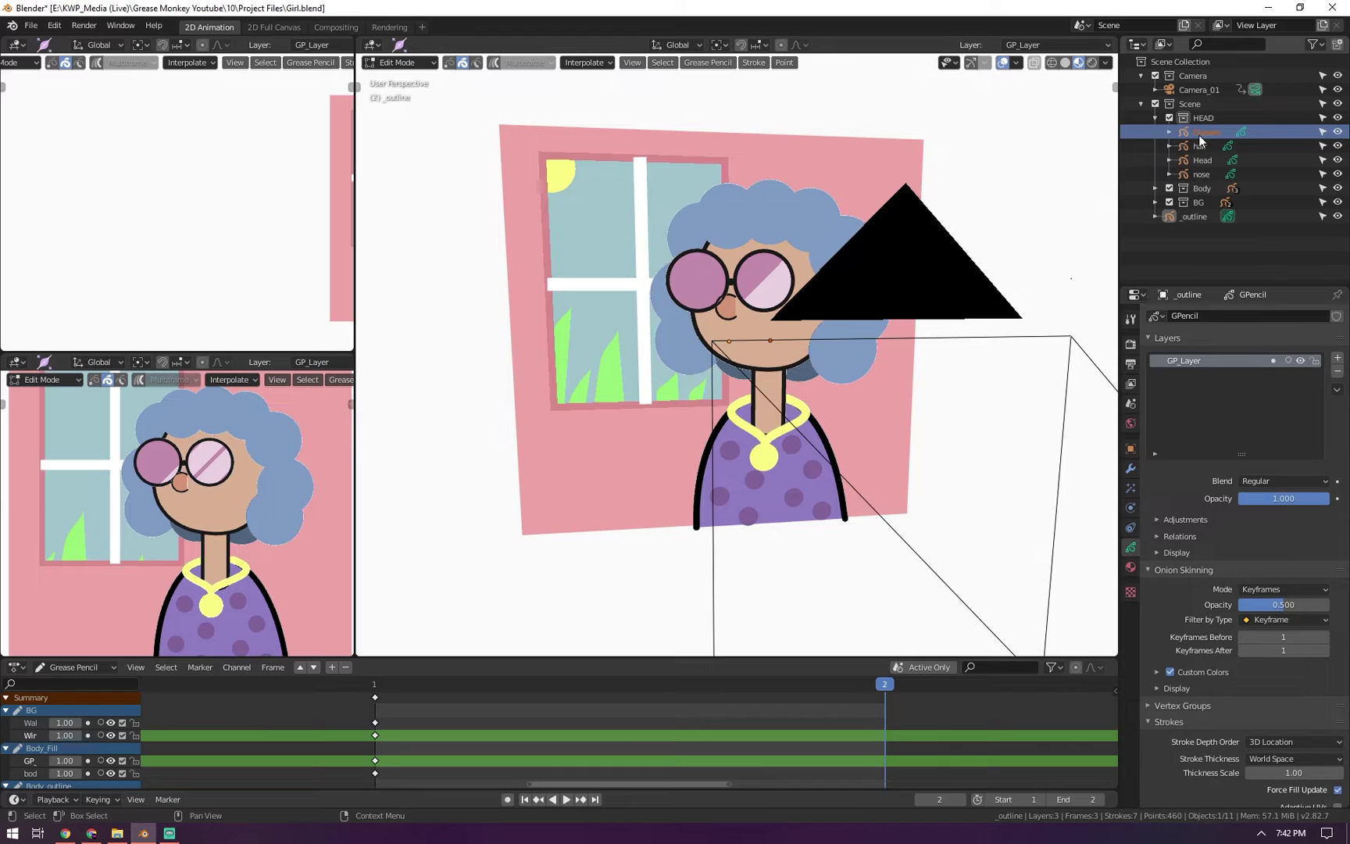
# Leave Edit mode, make the Glasses object active, show its layer list, and enter Edit mode on it
pyautogui.click(1130, 529)
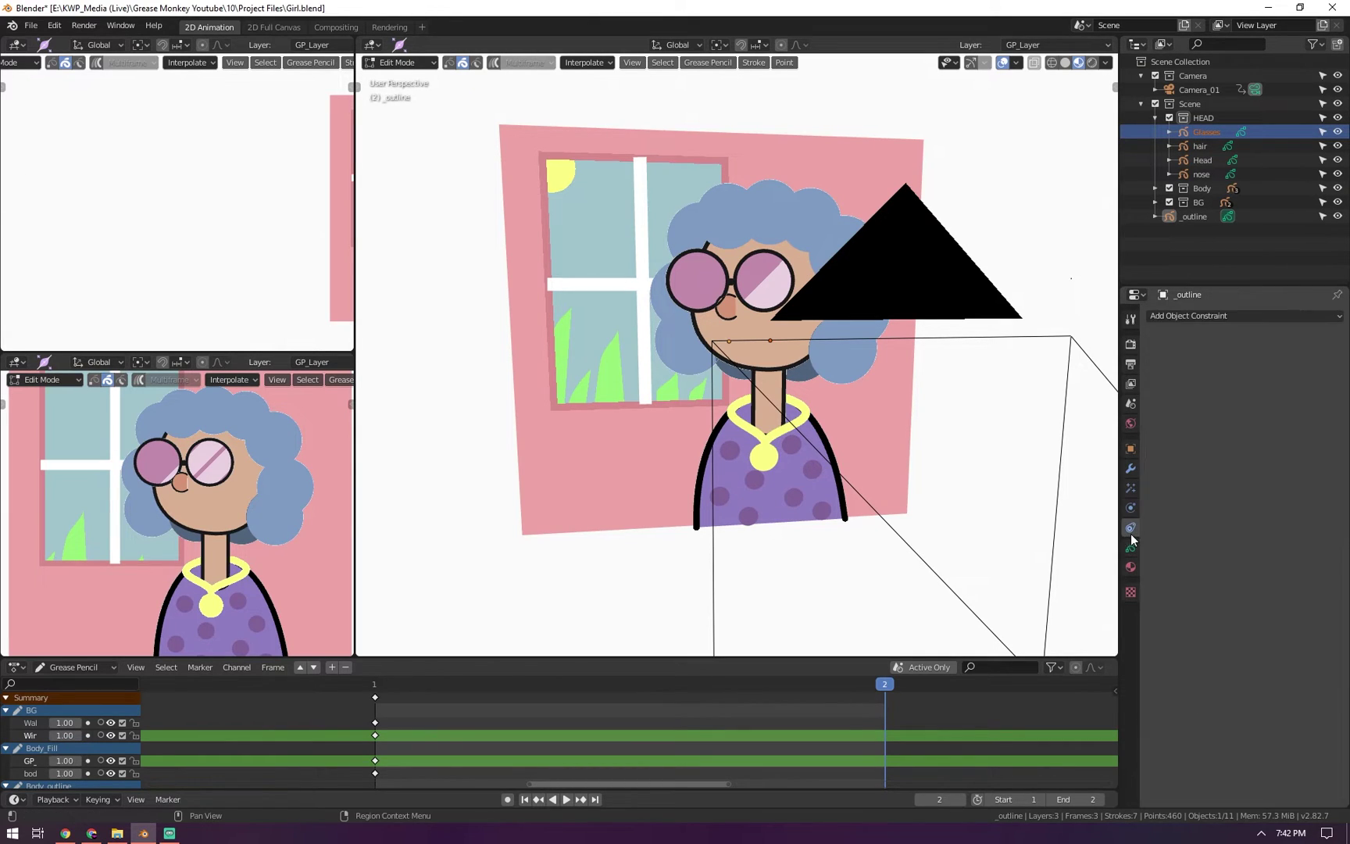
pyautogui.press('Tab')
pyautogui.click(1200, 146)
pyautogui.click(1208, 133)
pyautogui.click(1131, 548)
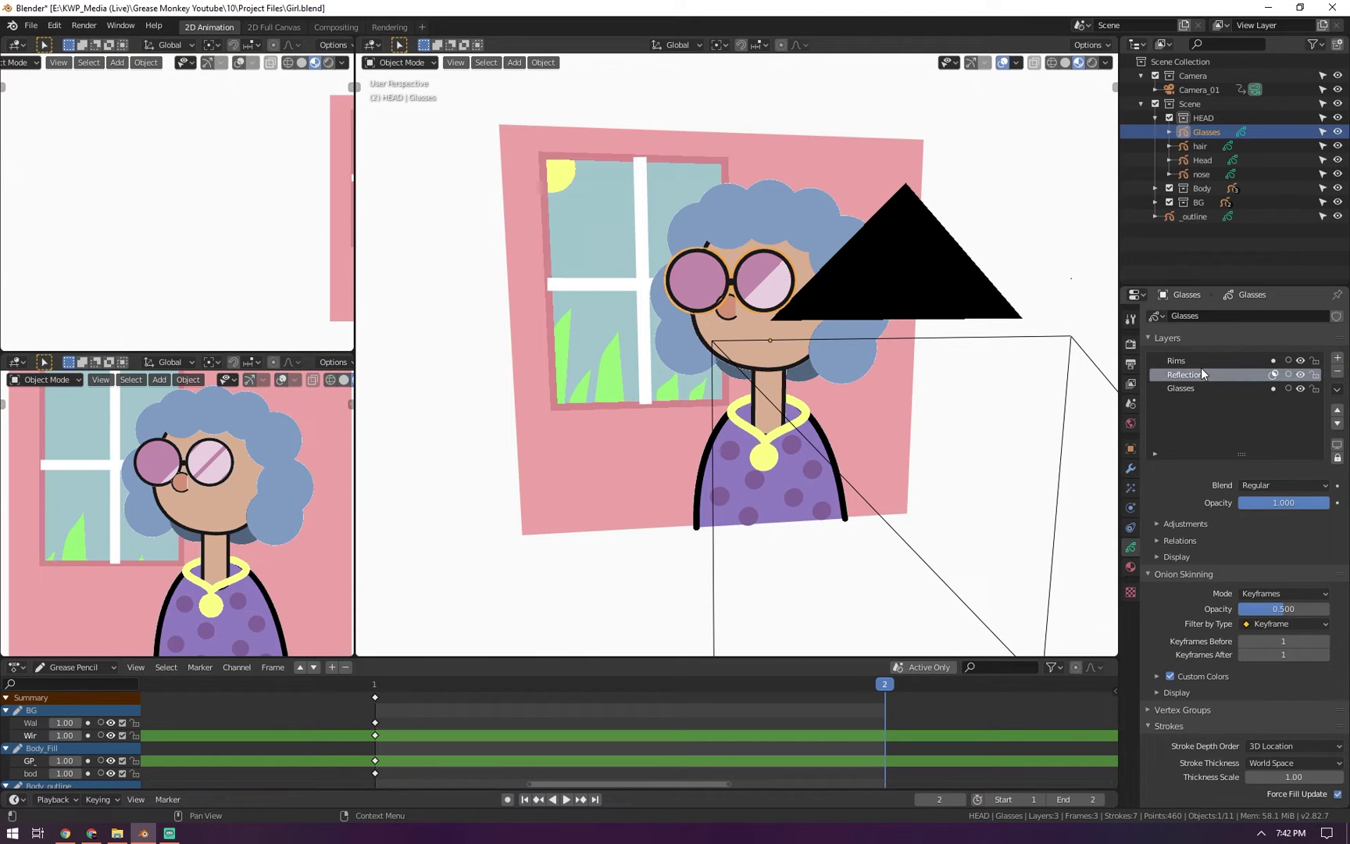
pyautogui.press('Tab')
# Orbit around the glasses to examine the depth of the reflection strokes, and hide and show the Reflection layer
pyautogui.moveTo(773, 320)
pyautogui.mouseDown(button='middle')
pyautogui.moveTo(647, 296)
pyautogui.moveTo(678, 307)
pyautogui.moveTo(738, 289)
pyautogui.moveTo(813, 243)
pyautogui.moveTo(813, 298)
pyautogui.moveTo(759, 313)
pyautogui.moveTo(865, 205)
pyautogui.mouseUp(button='middle')
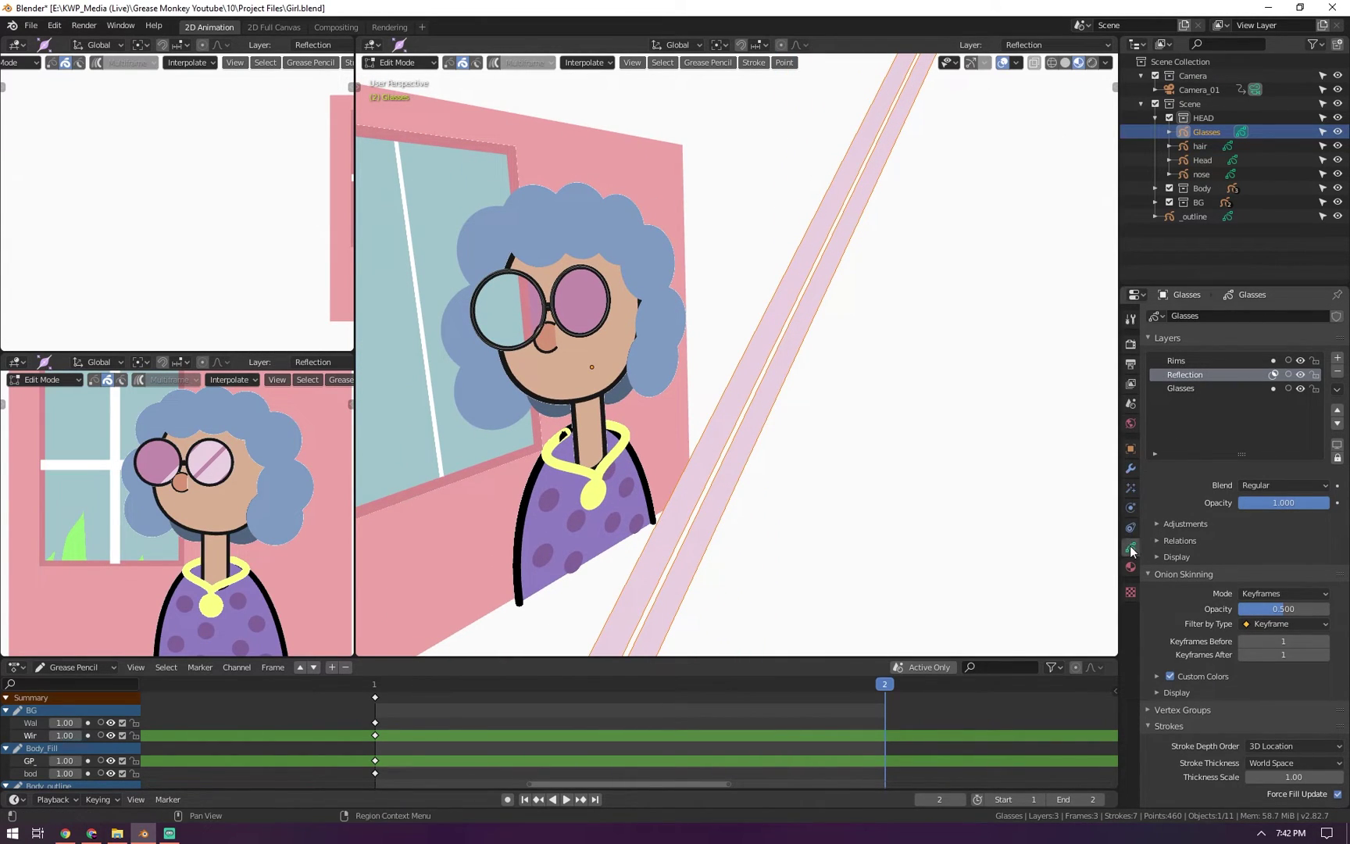
pyautogui.moveTo(753, 341)
pyautogui.mouseDown(button='middle')
pyautogui.moveTo(789, 376)
pyautogui.moveTo(708, 386)
pyautogui.moveTo(784, 355)
pyautogui.moveTo(729, 367)
pyautogui.mouseUp(button='middle')
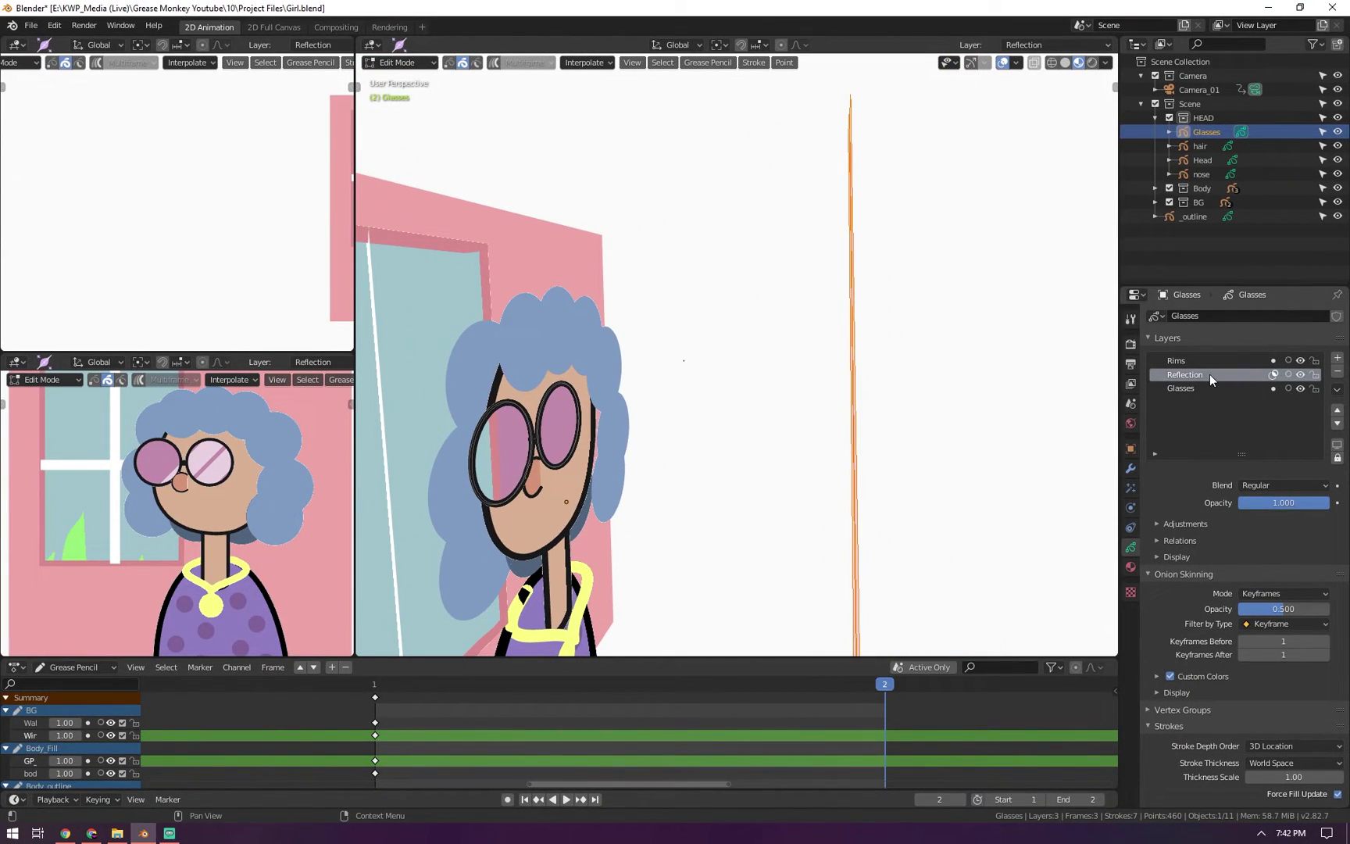
pyautogui.moveTo(961, 367)
pyautogui.mouseDown(button='middle')
pyautogui.moveTo(861, 376)
pyautogui.moveTo(1055, 351)
pyautogui.mouseUp(button='middle')
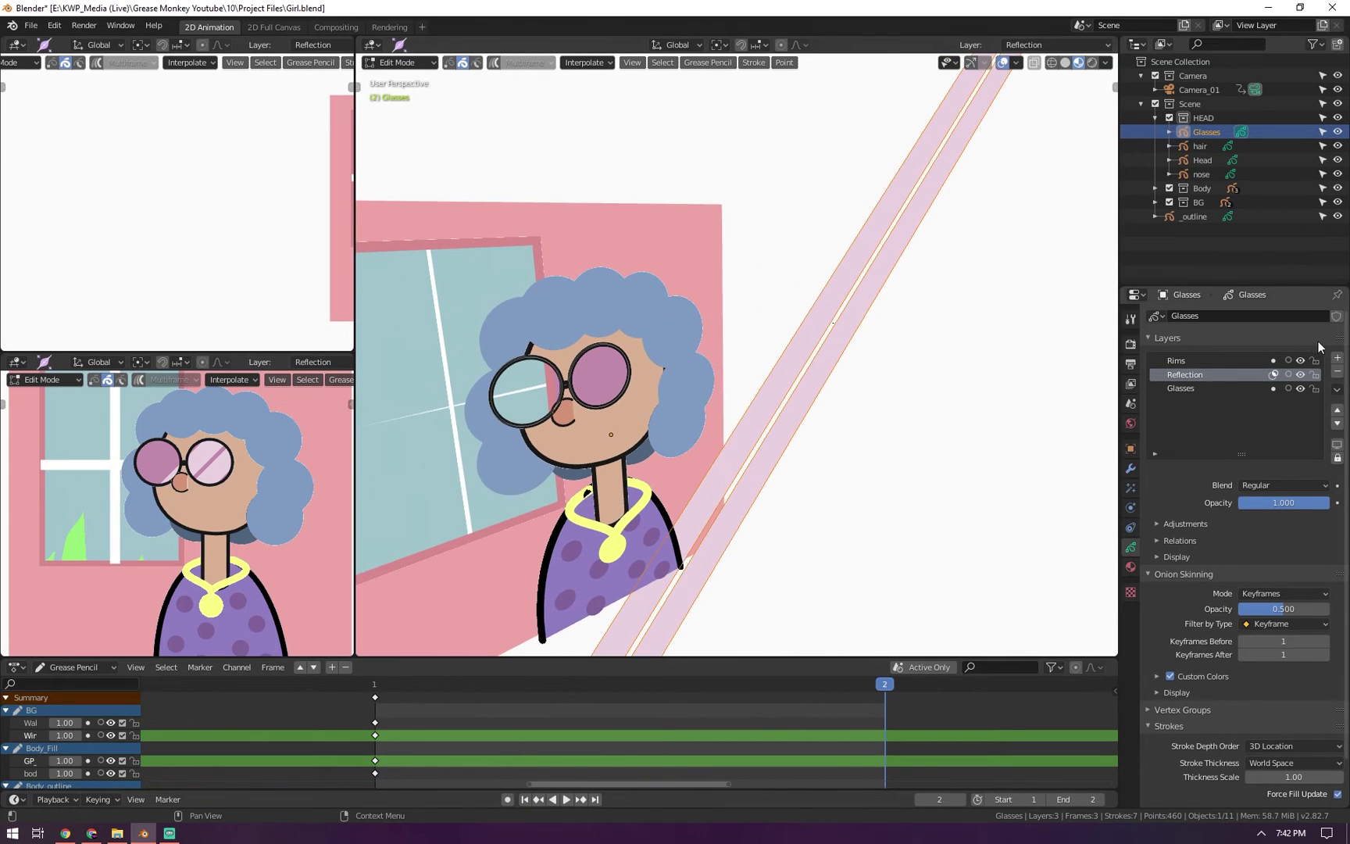
pyautogui.click(1303, 373)
pyautogui.click(1302, 373)
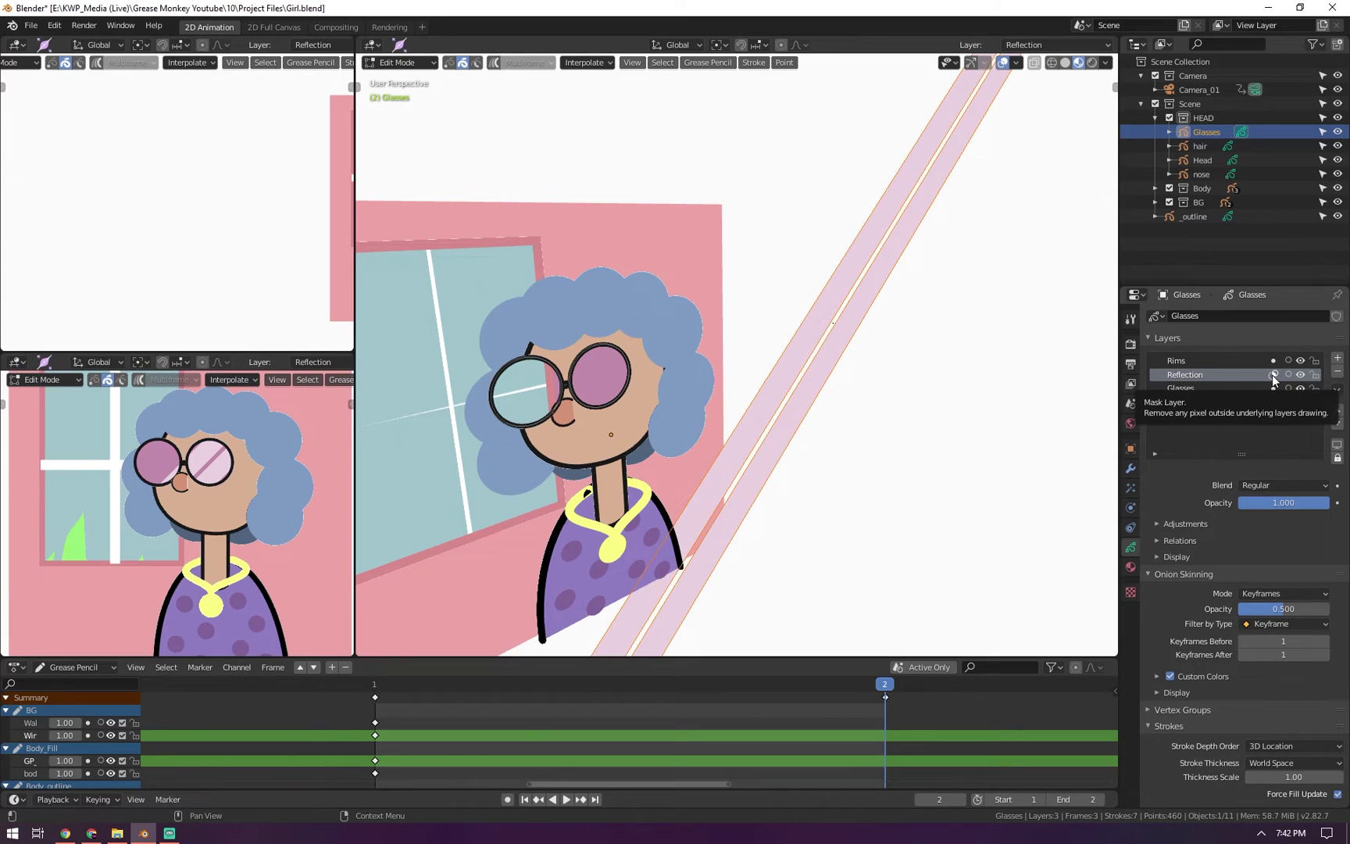
# Toggle masking on the Reflection layer from different angles to compare the results, ending with the mask on, and leave Edit mode
pyautogui.click(1272, 374)
pyautogui.click(1271, 375)
pyautogui.click(1271, 374)
pyautogui.moveTo(921, 328); pyautogui.dragTo(789, 281, button='middle')
pyautogui.click(1275, 374)
pyautogui.click(1275, 374)
pyautogui.click(1275, 374)
pyautogui.press('Tab')
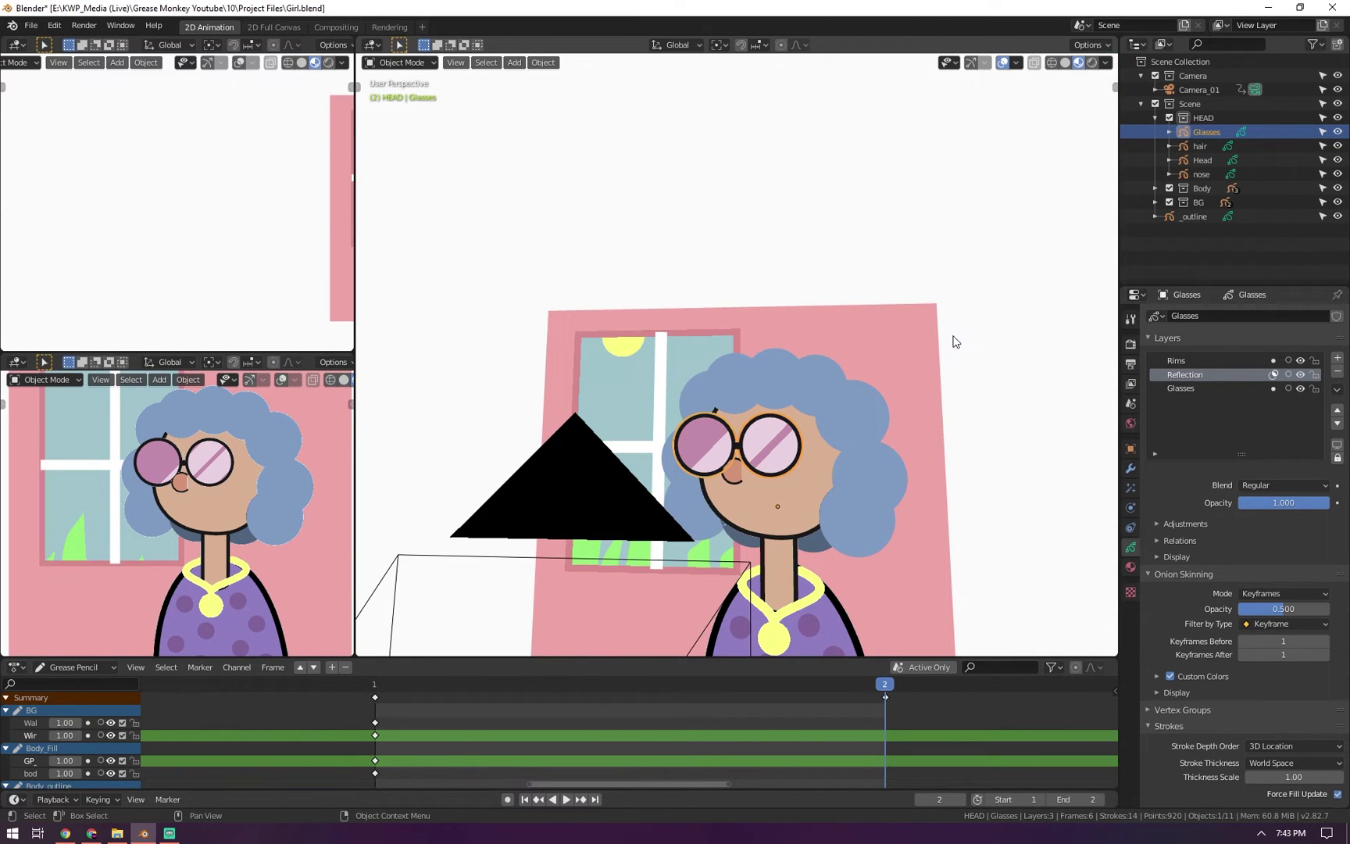
# Expand the BG collection, select the Window object, and enter Edit mode on it
pyautogui.moveTo(838, 375); pyautogui.dragTo(949, 383, button='middle')
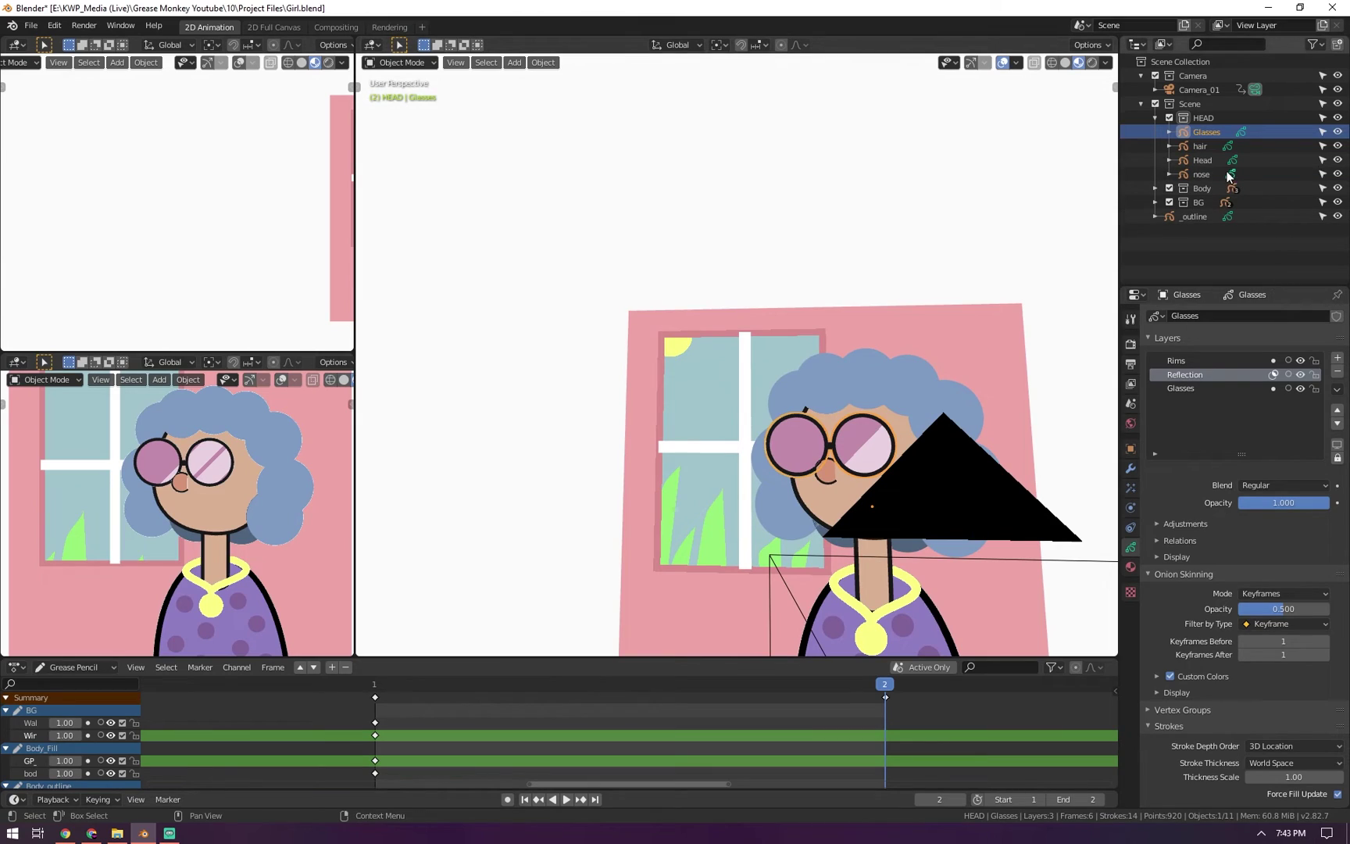
pyautogui.click(1155, 188)
pyautogui.click(1156, 189)
pyautogui.click(1159, 202)
pyautogui.click(1207, 232)
pyautogui.press('Tab')
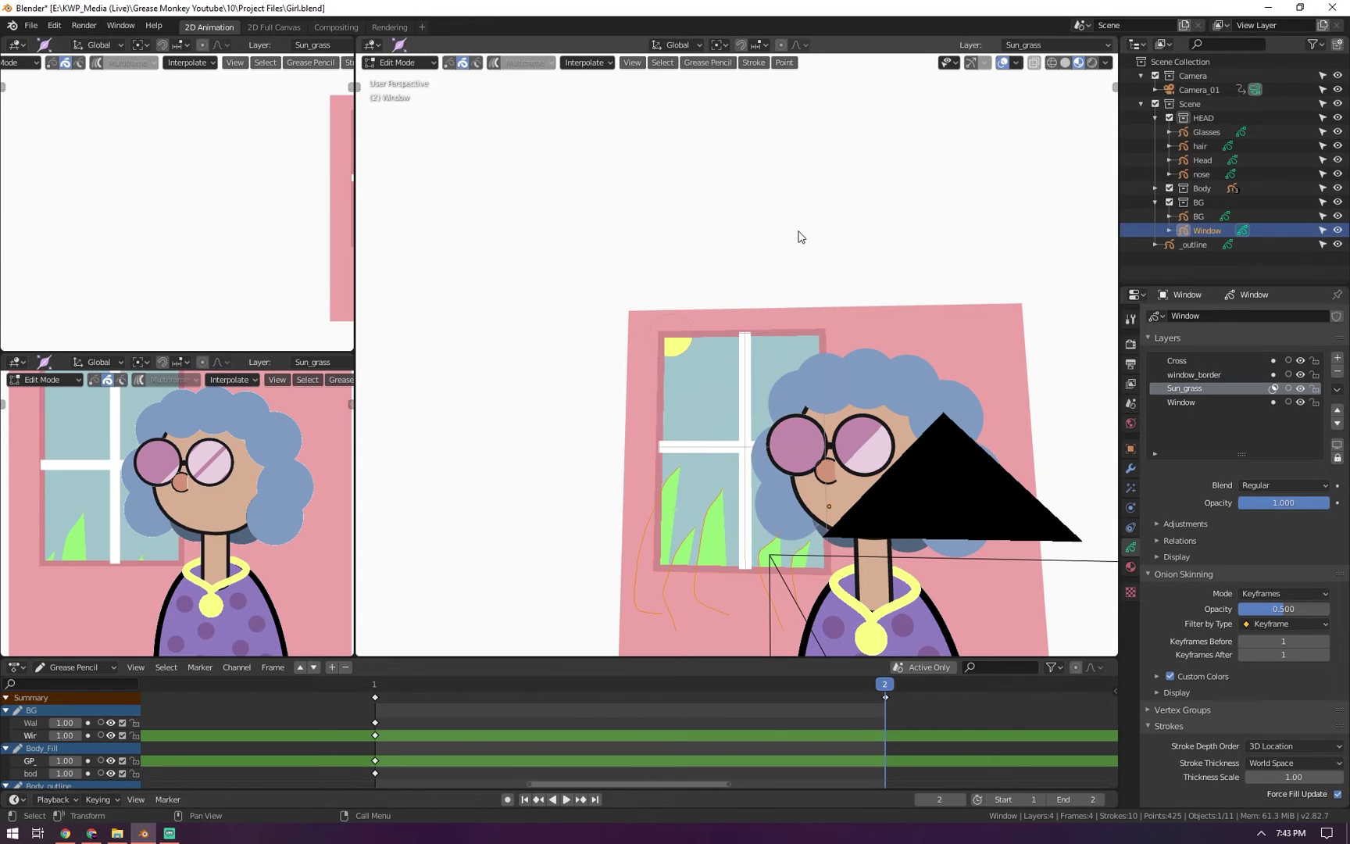
# Examine the window's layers from the side and hide and show the window_border layer to identify its strokes
pyautogui.moveTo(571, 327); pyautogui.dragTo(797, 355, button='middle')
pyautogui.scroll(5, 798, 354)
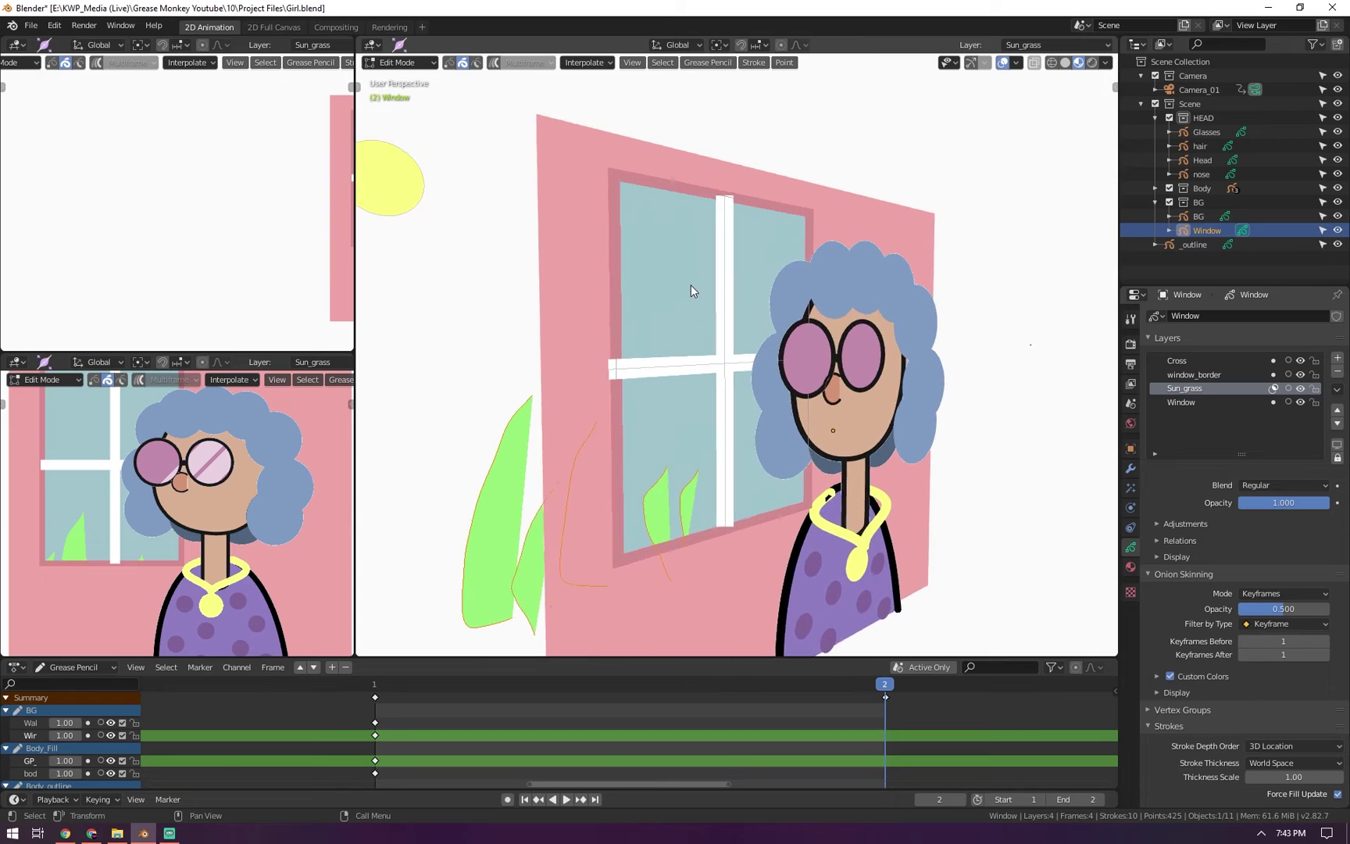
pyautogui.moveTo(707, 242); pyautogui.dragTo(768, 262, button='middle')
pyautogui.scroll(-3, 723, 271)
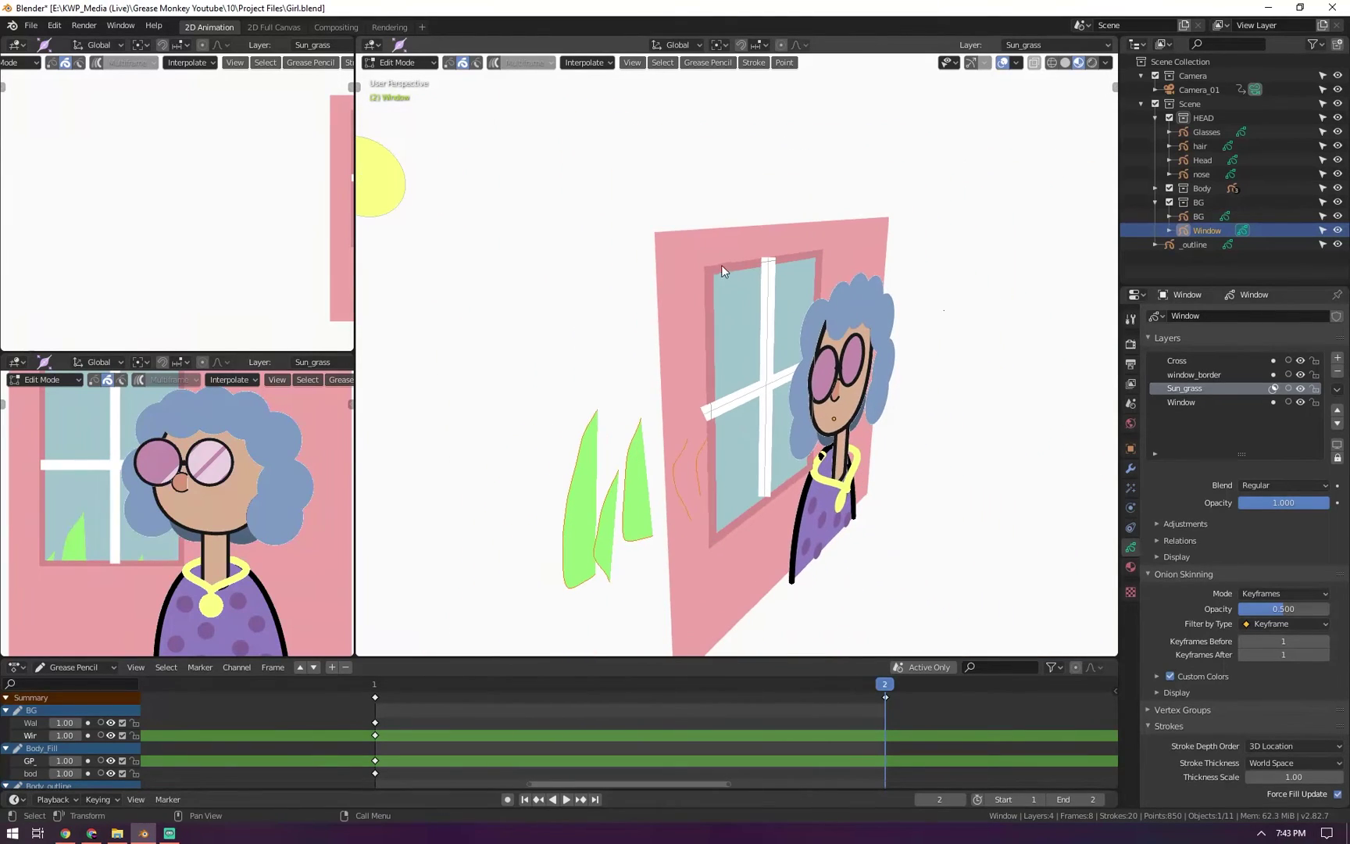
pyautogui.click(1208, 374)
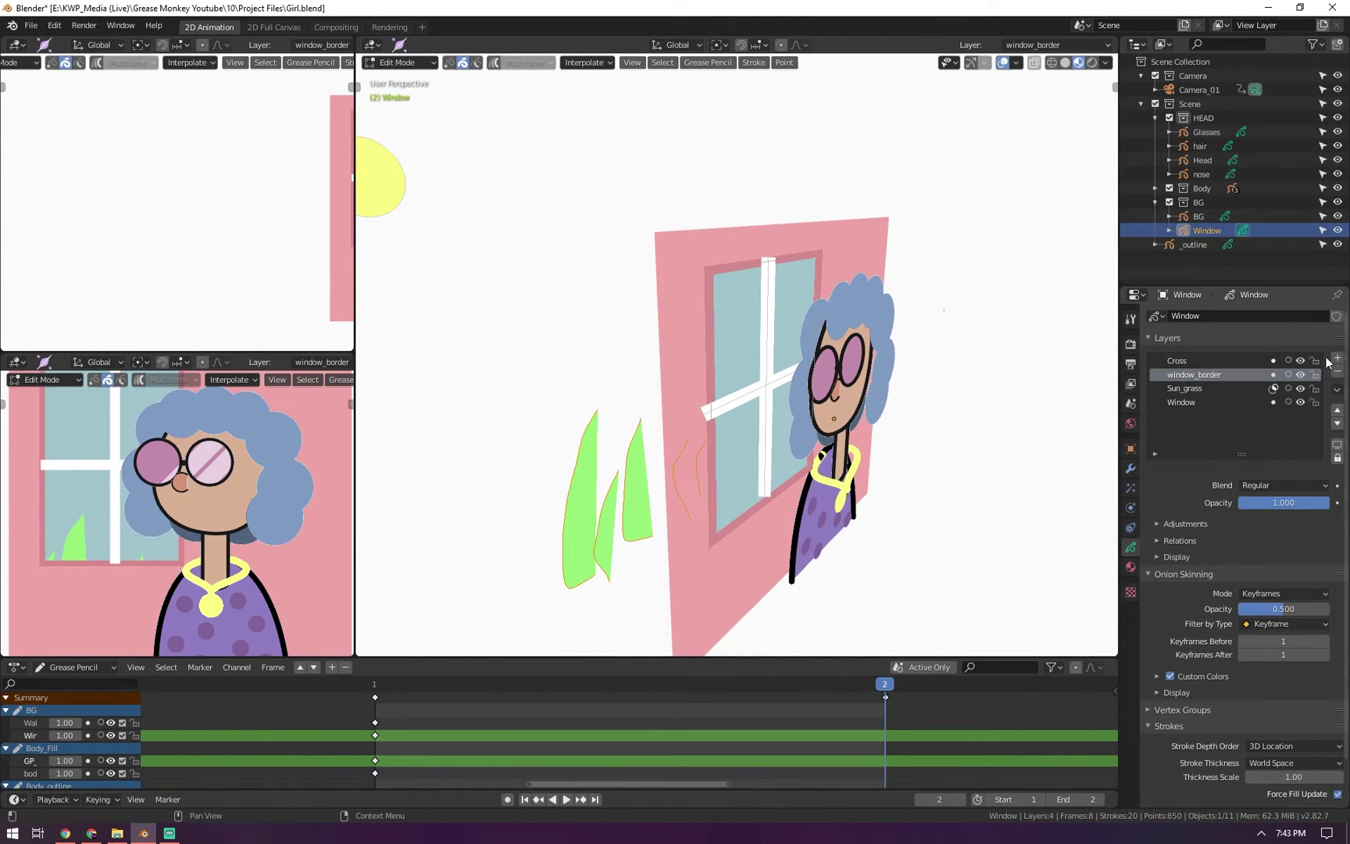
pyautogui.click(1300, 374)
pyautogui.click(1300, 374)
# Hide and show the Sun_grass layer repeatedly to identify the sun and grass strokes behind the wall
pyautogui.click(1300, 388)
pyautogui.click(1300, 388)
pyautogui.click(1300, 388)
pyautogui.click(1300, 388)
pyautogui.click(1299, 388)
pyautogui.click(1300, 389)
pyautogui.click(1300, 388)
pyautogui.click(1300, 388)
# Toggle the visibility of the Window and Sun_grass layers to compare them, ending with both shown and the Window layer active
pyautogui.click(1301, 400)
pyautogui.click(1300, 401)
pyautogui.click(1301, 401)
pyautogui.click(1301, 400)
pyautogui.click(1202, 388)
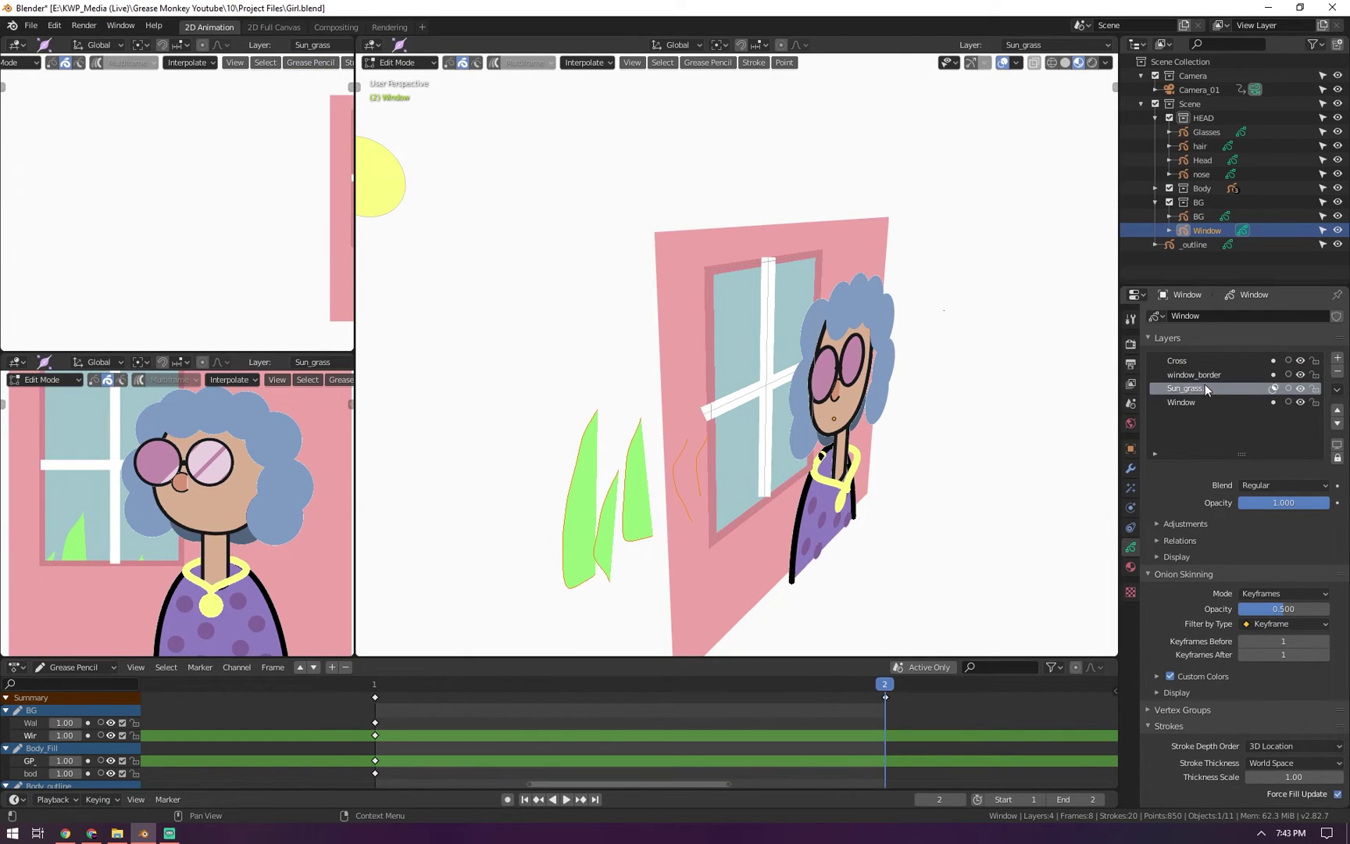
pyautogui.click(1301, 389)
pyautogui.click(1300, 388)
pyautogui.click(1202, 403)
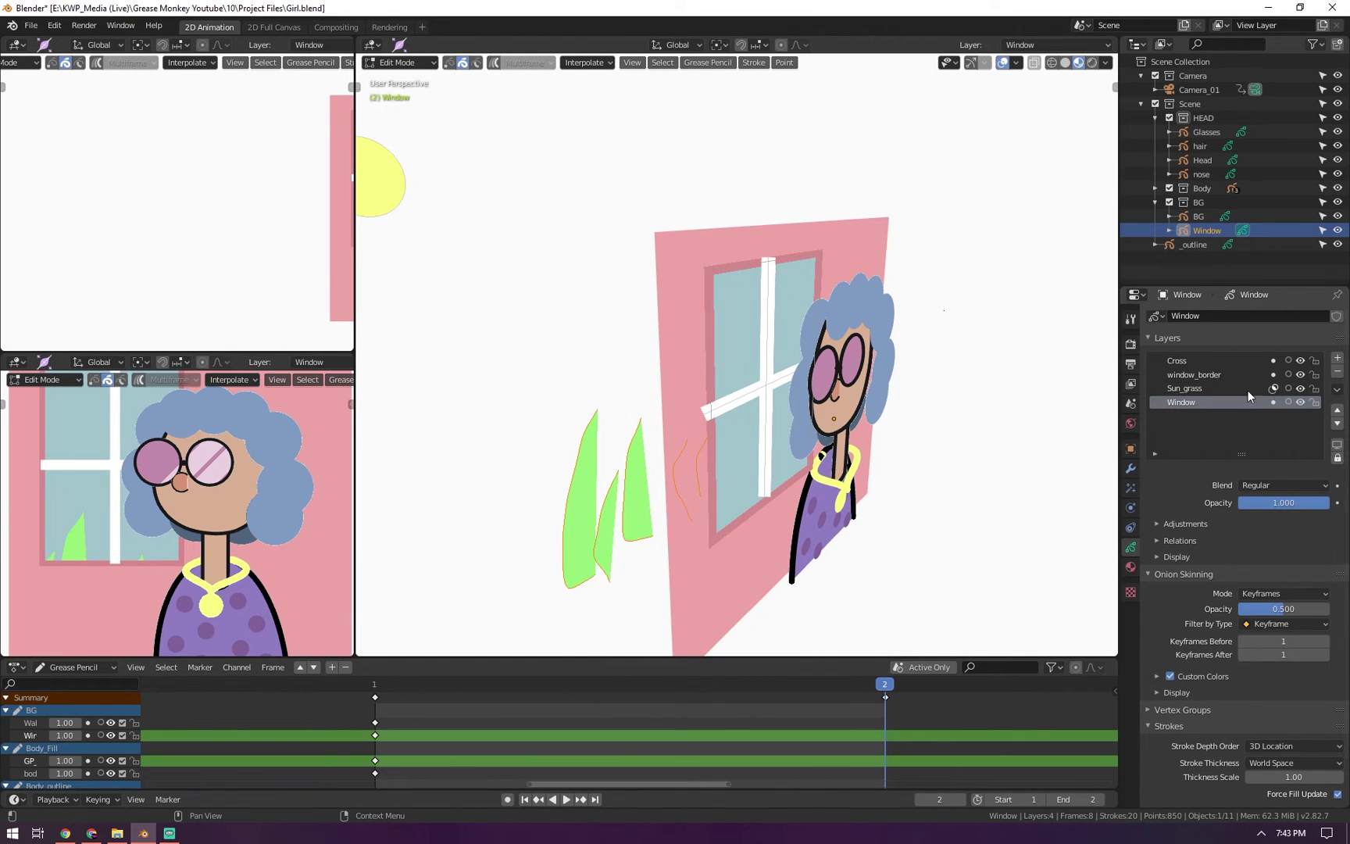
# Inspect the masked sun and grass in Object mode and Edit mode, from several angles and through the camera
pyautogui.press('Tab')
pyautogui.scroll(5, 755, 334)
pyautogui.moveTo(749, 263); pyautogui.dragTo(777, 276, button='middle')
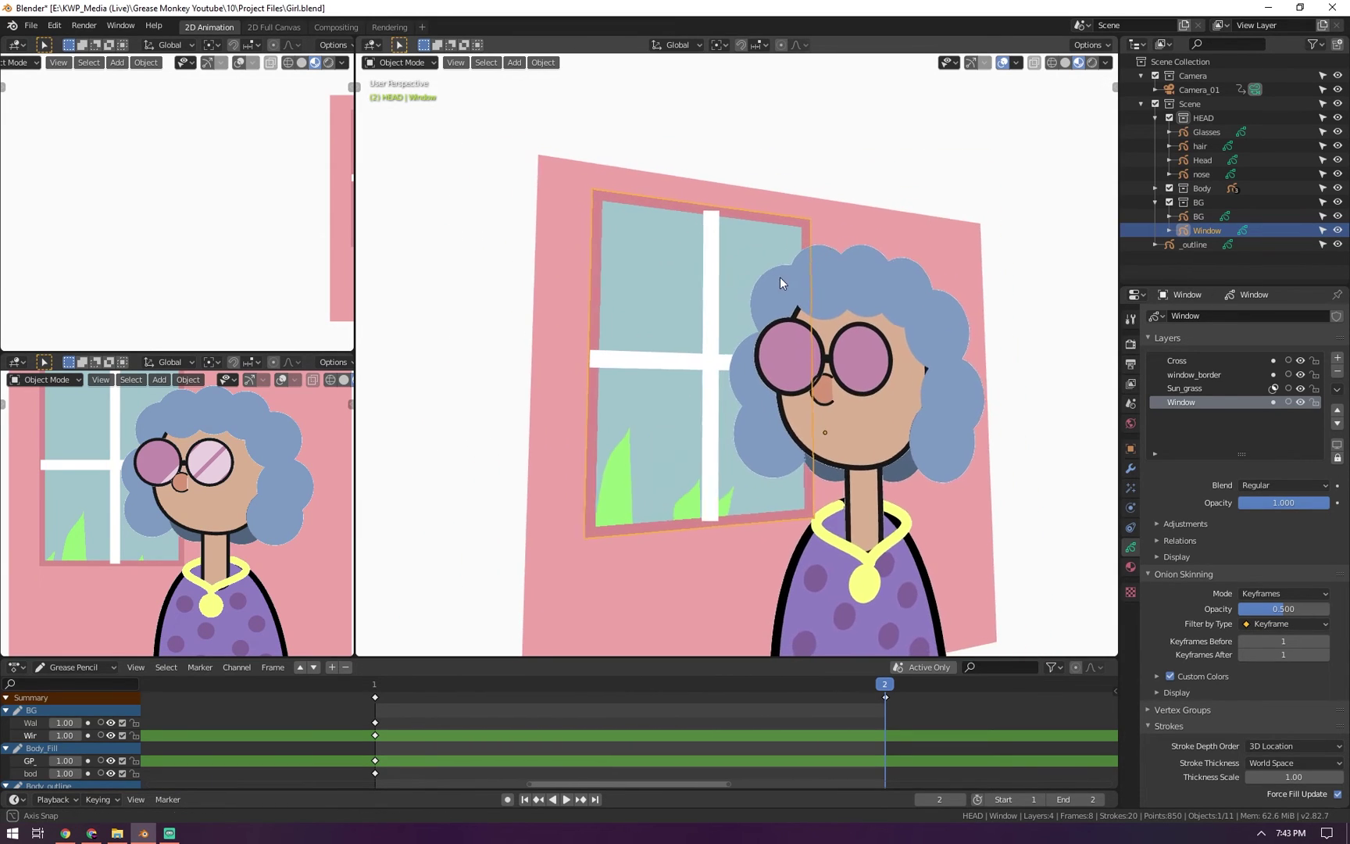
pyautogui.press('Tab')
pyautogui.moveTo(695, 314); pyautogui.dragTo(541, 302, button='middle')
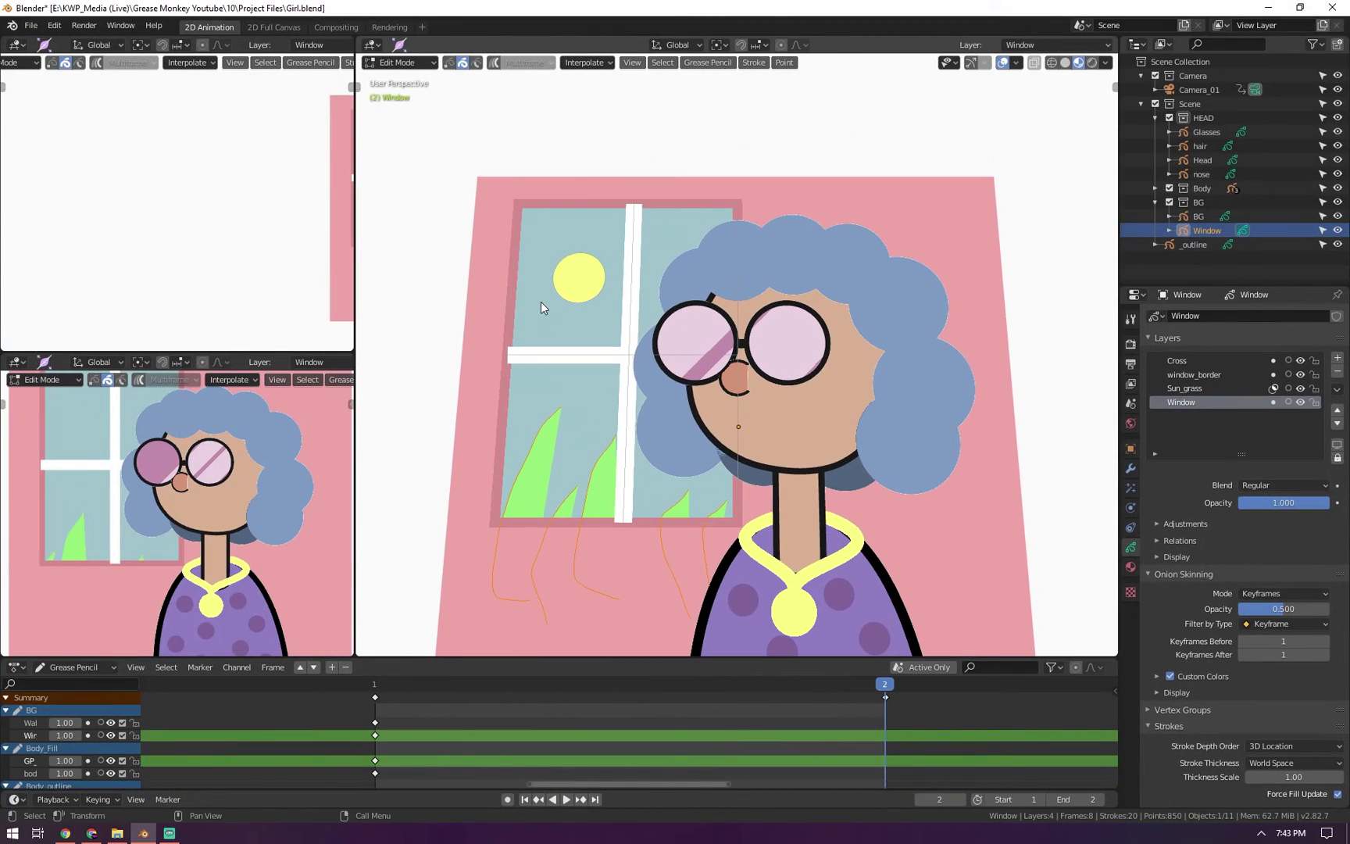
pyautogui.press('KP_0')
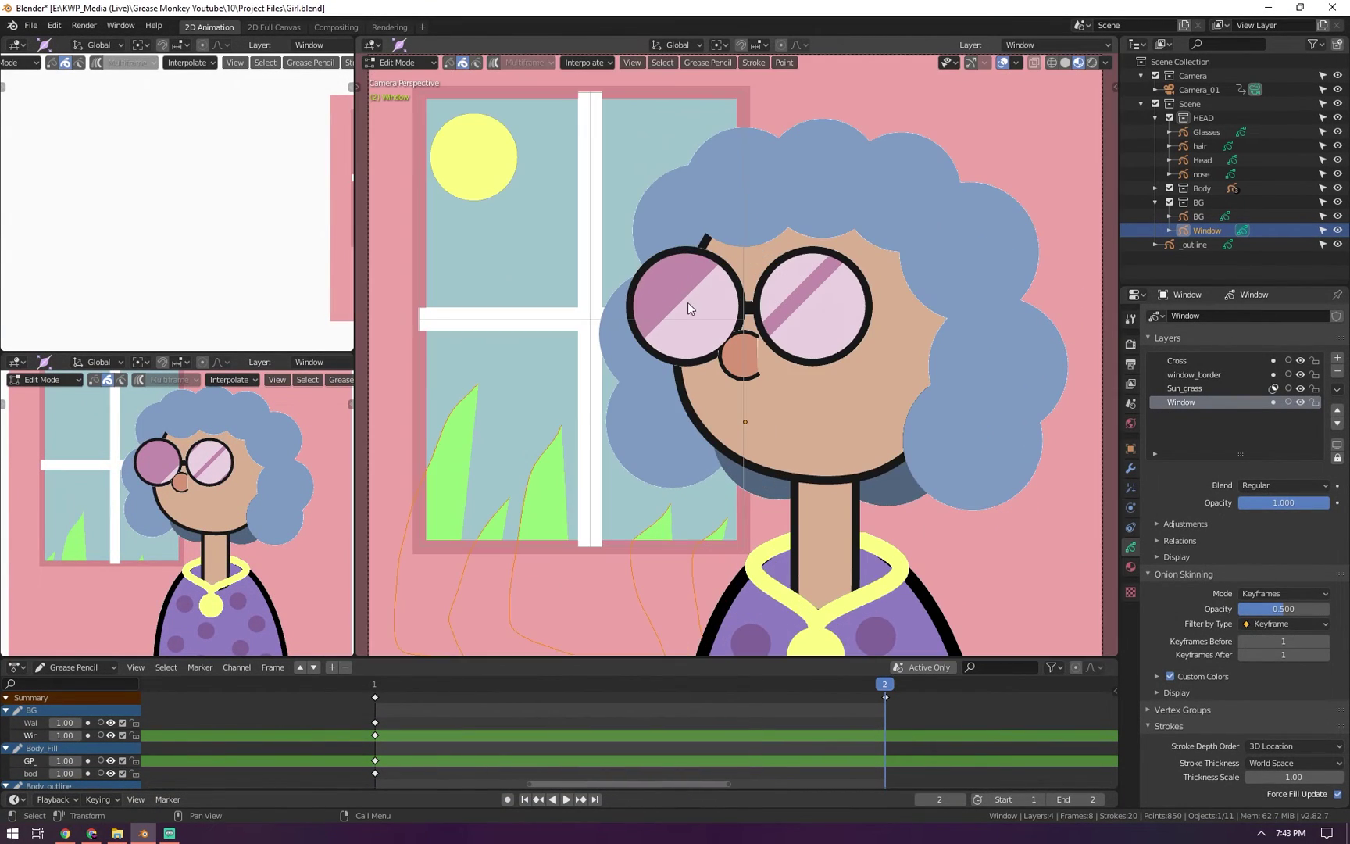
pyautogui.moveTo(728, 287); pyautogui.dragTo(557, 226, button='middle')
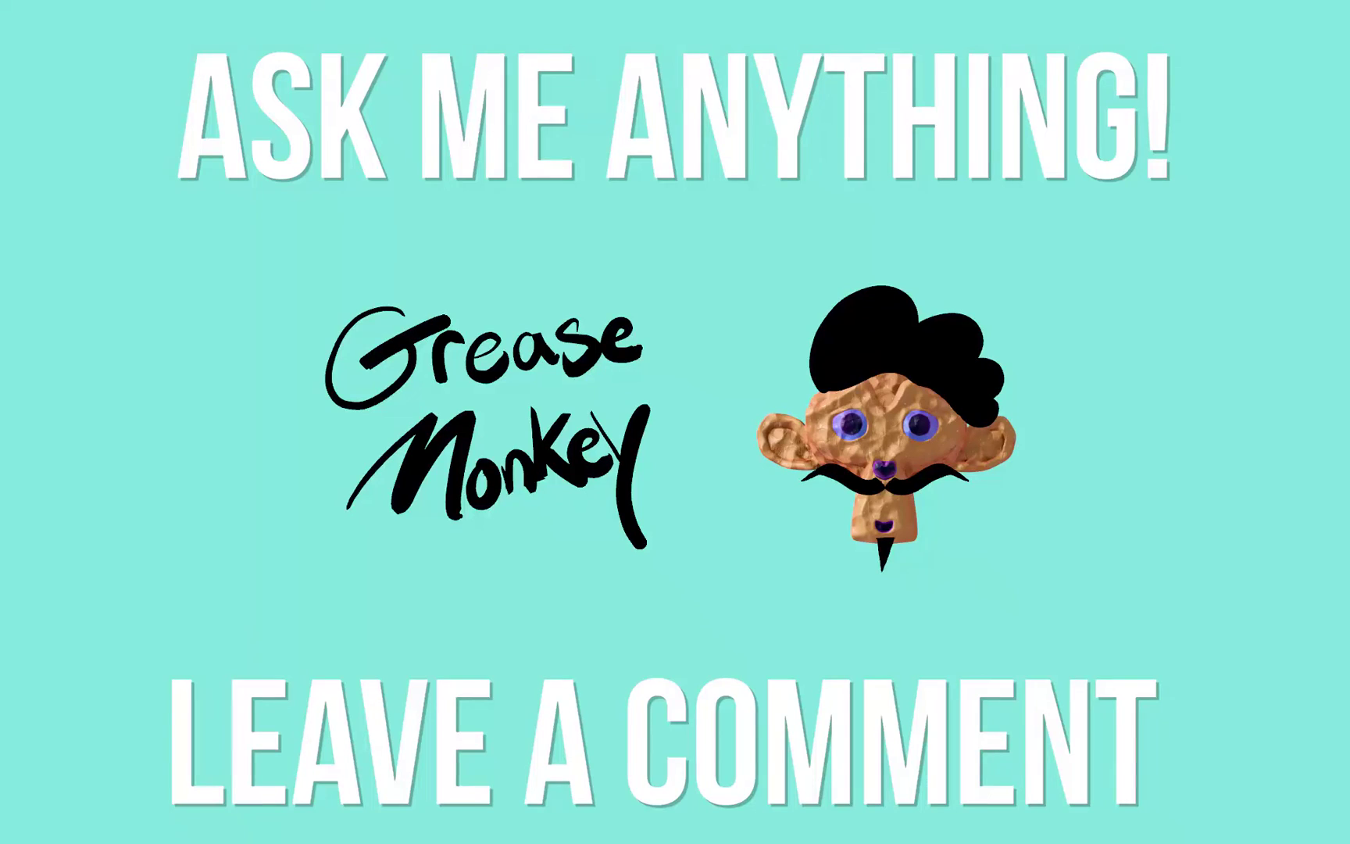